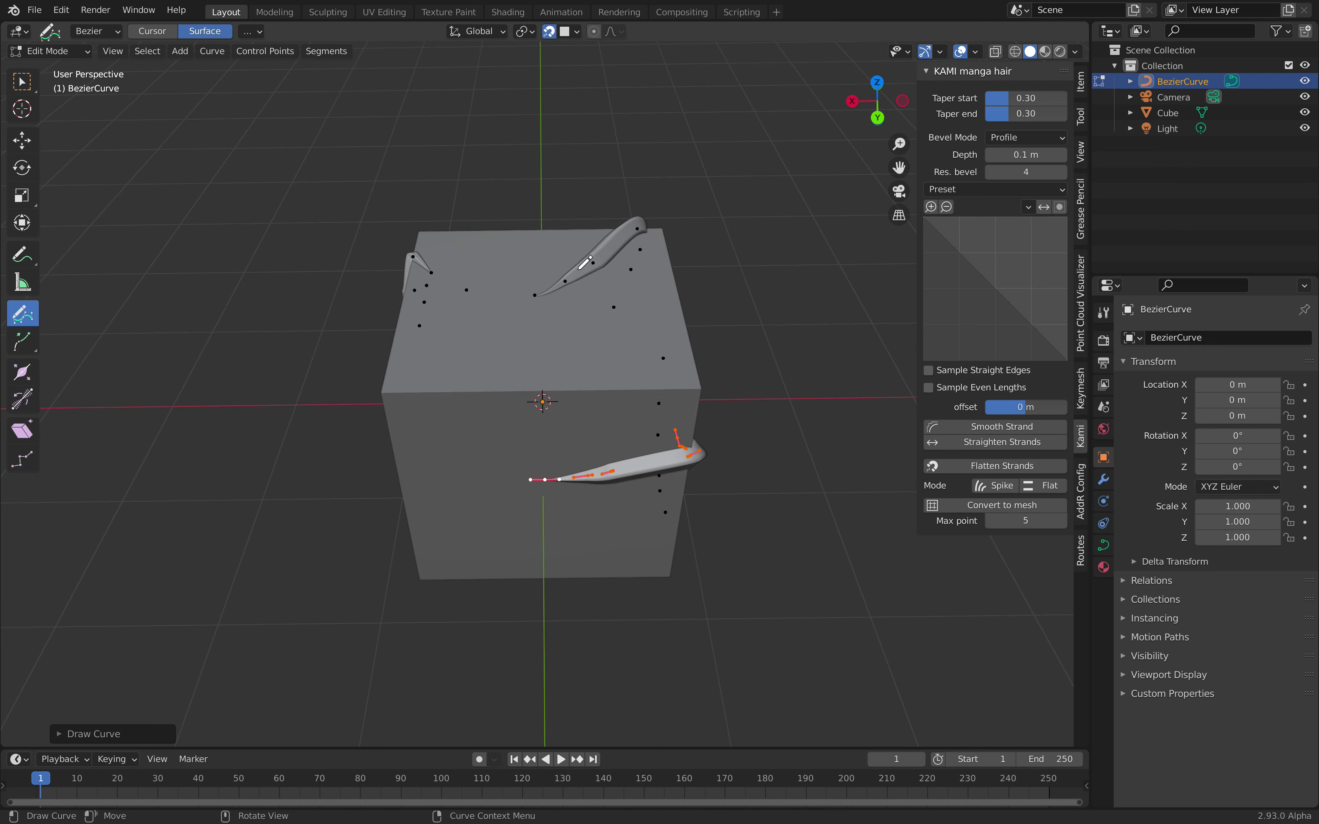
# - Draw several more tapered hair-strand curves freehand across the cube's top face
pyautogui.moveTo(566, 422); pyautogui.dragTo(613, 454, button='middle')
pyautogui.moveTo(473, 310)
pyautogui.mouseDown()
pyautogui.moveTo(655, 398)
pyautogui.moveTo(647, 311)
pyautogui.moveTo(577, 377)
pyautogui.mouseUp()
pyautogui.moveTo(603, 239); pyautogui.dragTo(556, 368)
pyautogui.moveTo(537, 376); pyautogui.dragTo(414, 349, button='middle')
pyautogui.moveTo(532, 334); pyautogui.dragTo(669, 402)
pyautogui.moveTo(551, 438); pyautogui.dragTo(501, 360, button='middle')
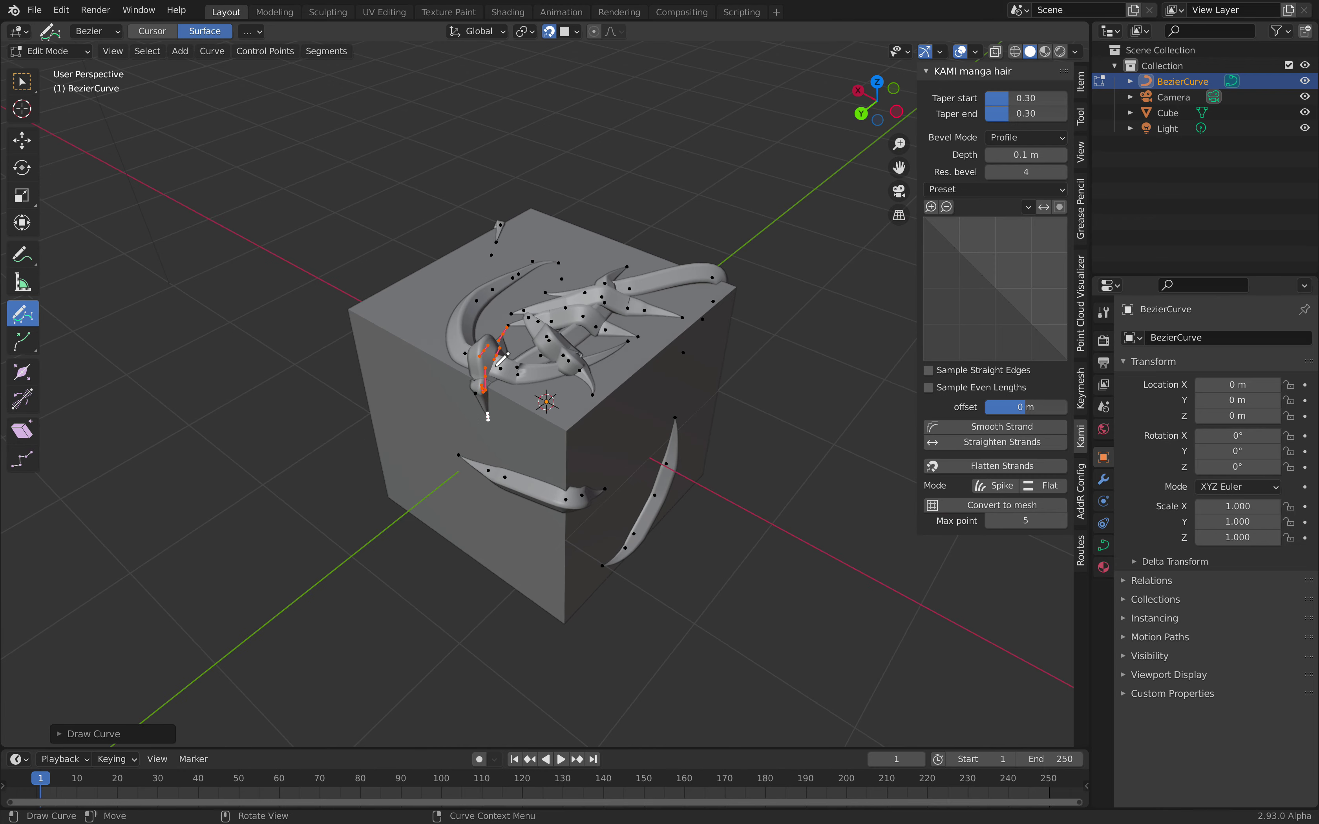
# - Leave curve editing and return to Object Mode
pyautogui.click(51, 55)
pyautogui.click(52, 70)
pyautogui.moveTo(692, 218); pyautogui.dragTo(591, 269, button='middle')
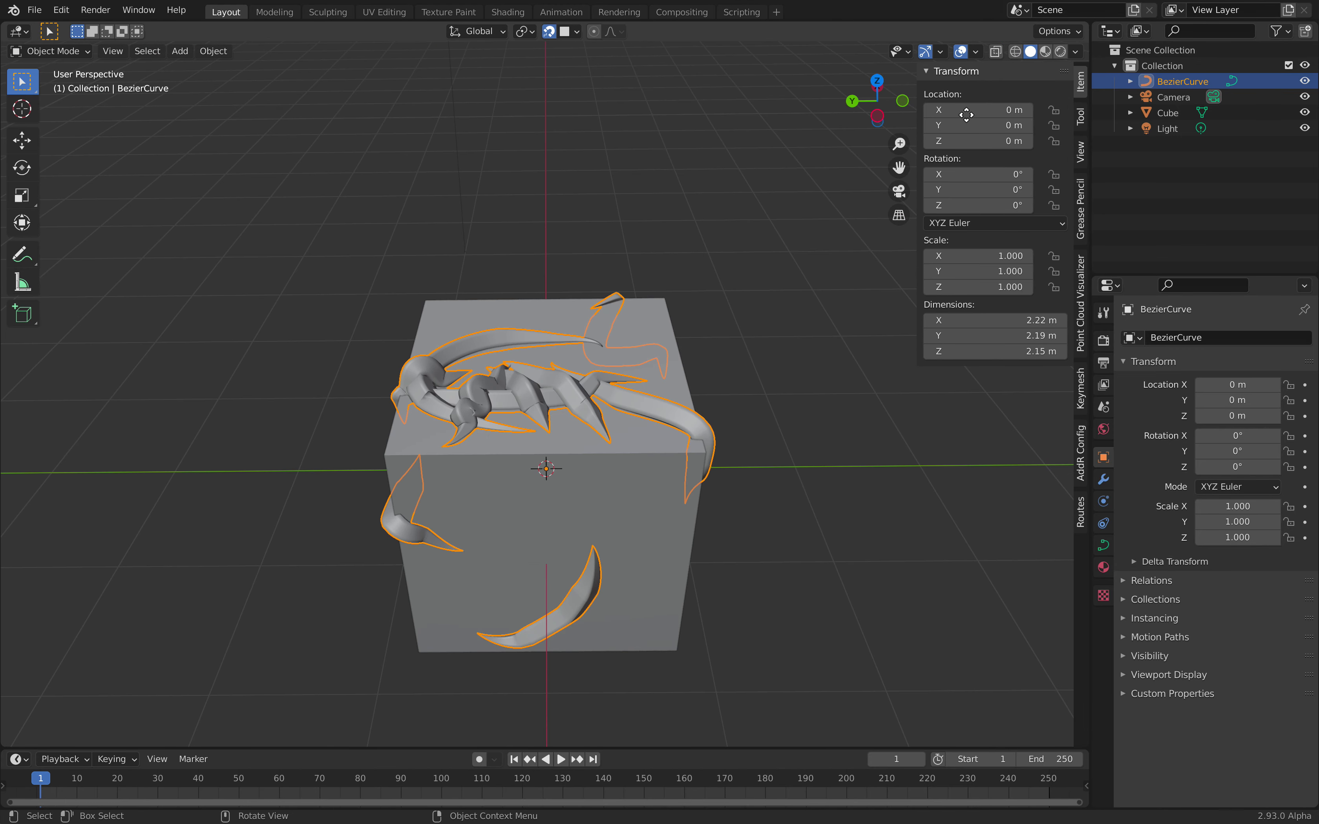
# - Split the 3D viewport horizontally into an upper and a lower area, with a closer view of the strands below
pyautogui.moveTo(1085, 25); pyautogui.dragTo(1079, 307)
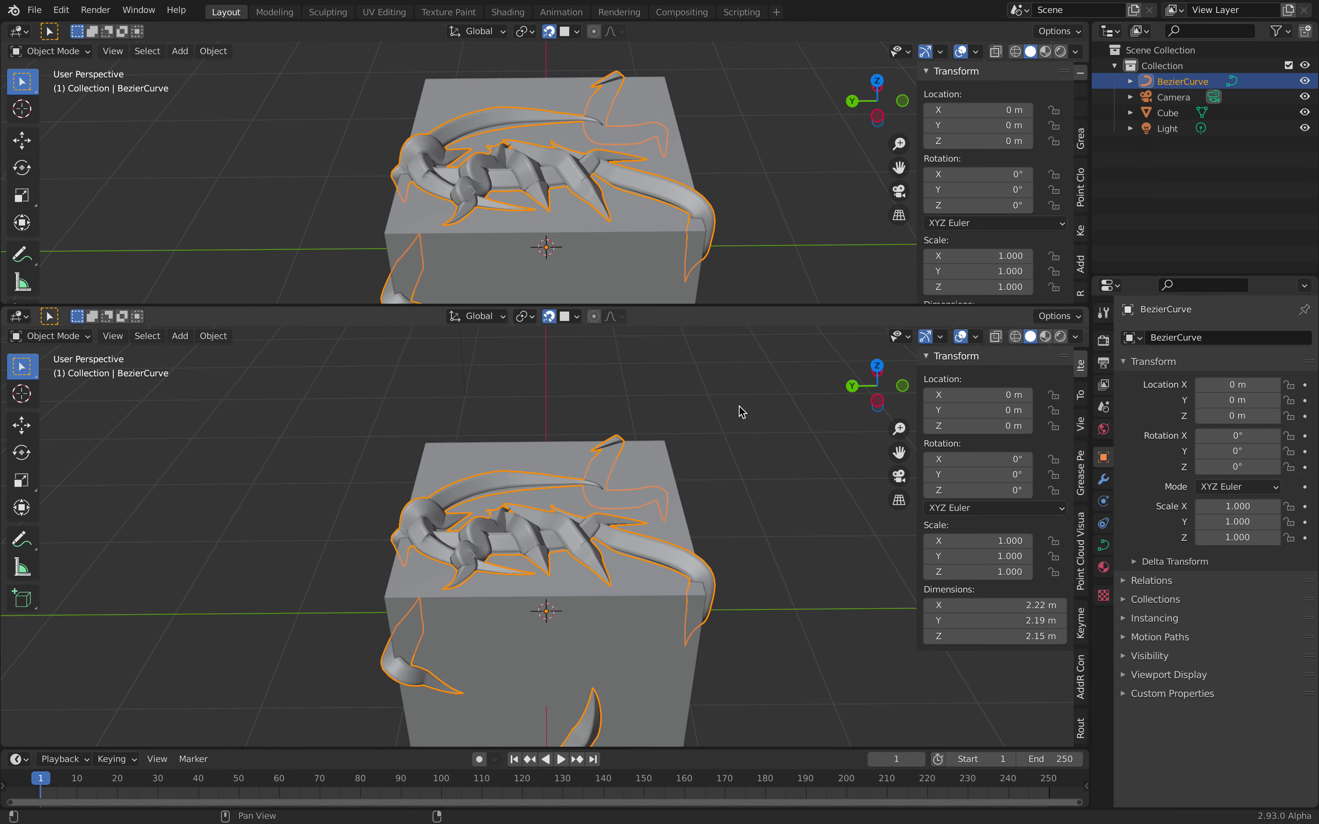
pyautogui.moveTo(763, 542); pyautogui.dragTo(714, 529, button='middle')
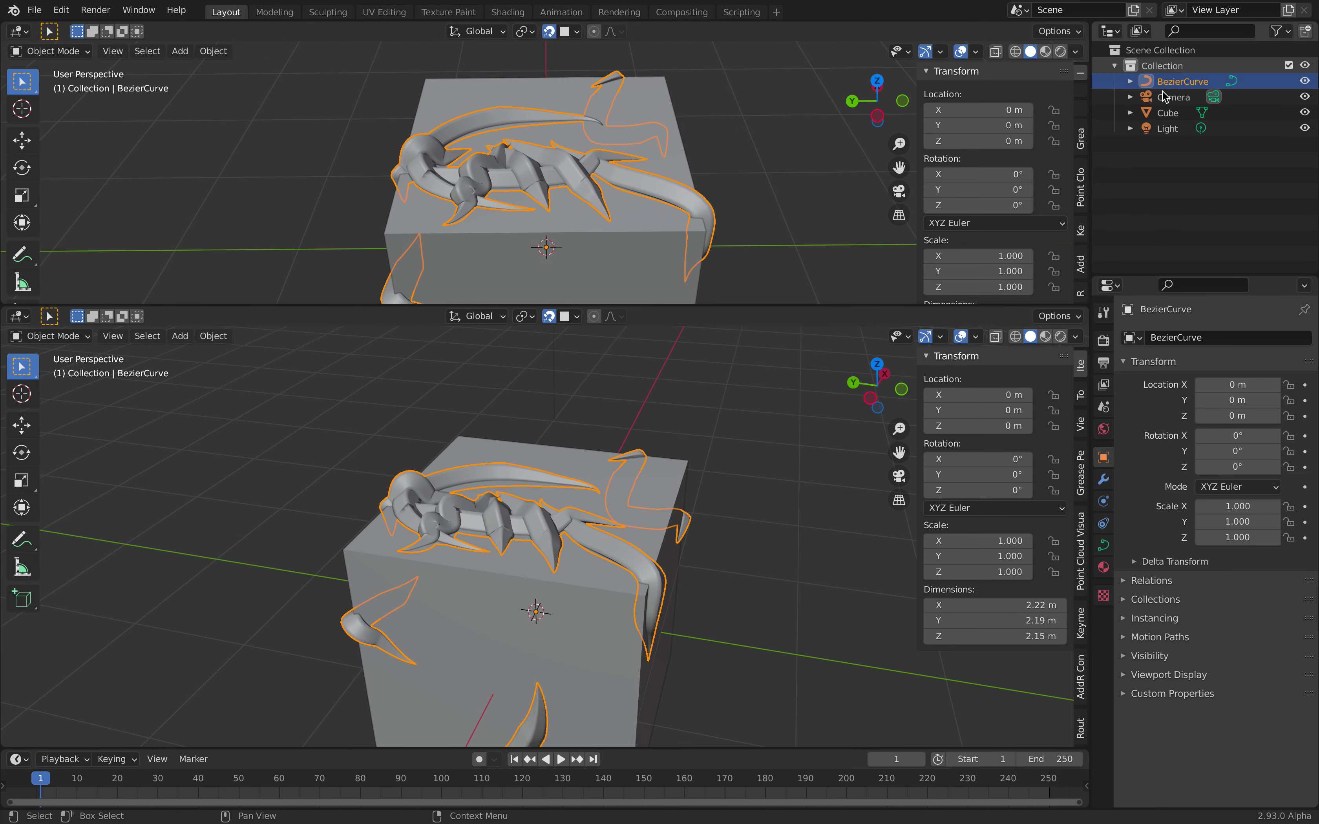
pyautogui.scroll(3, 600, 429)
pyautogui.moveTo(600, 429); pyautogui.dragTo(676, 491, button='middle')
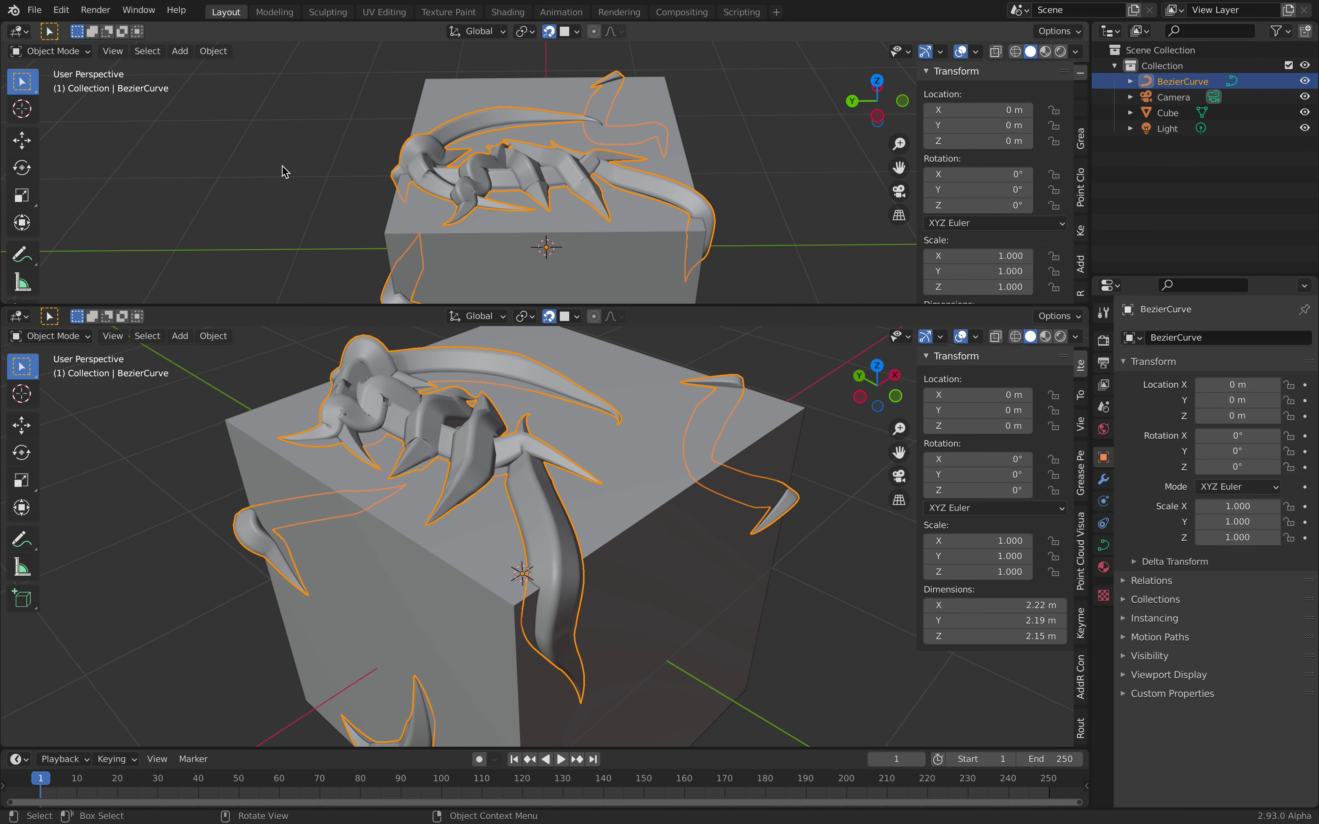
# - Set the bevel depth in the BezierCurve's geometry settings to 0.096 m
pyautogui.click(1103, 544)
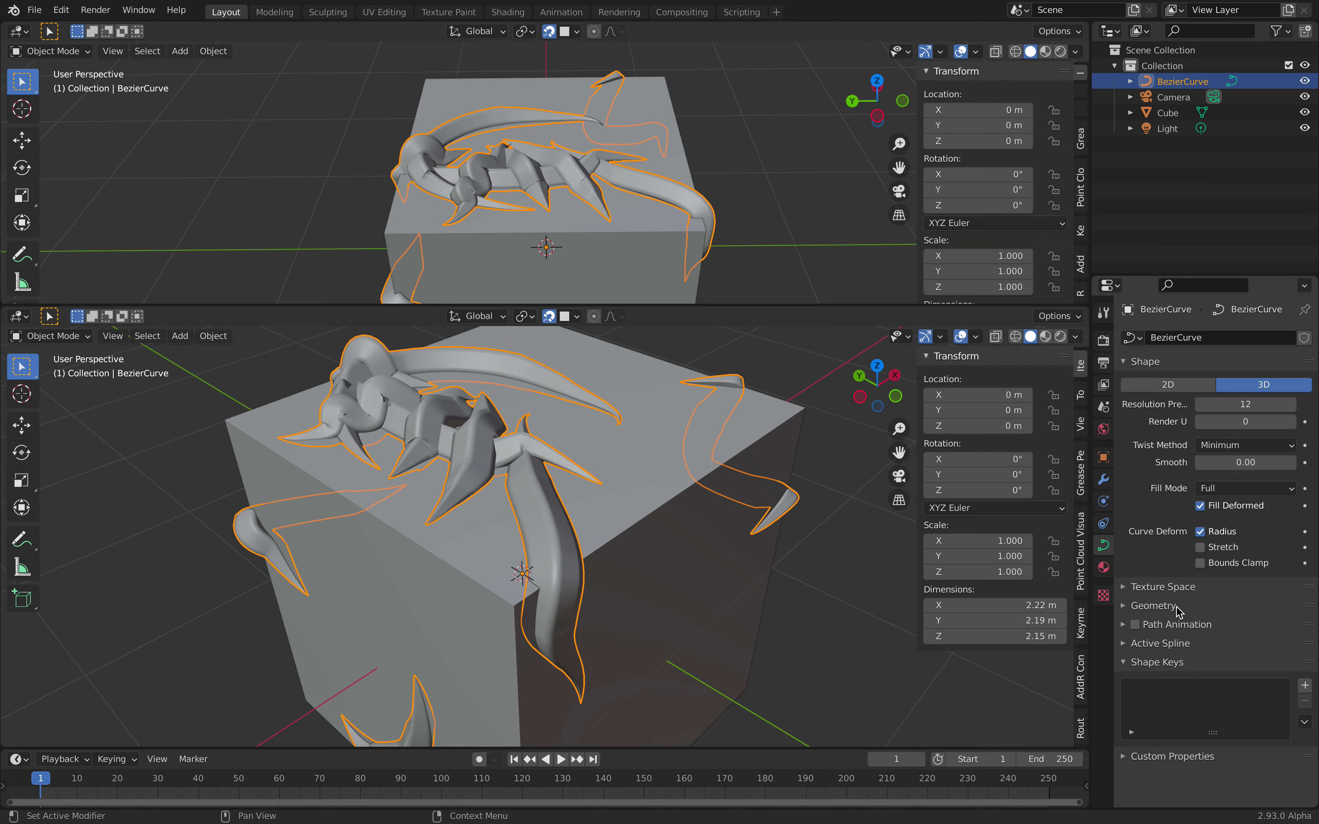
pyautogui.click(1152, 605)
pyautogui.scroll(-4, 1226, 582)
pyautogui.moveTo(1245, 653); pyautogui.dragTo(1226, 653)
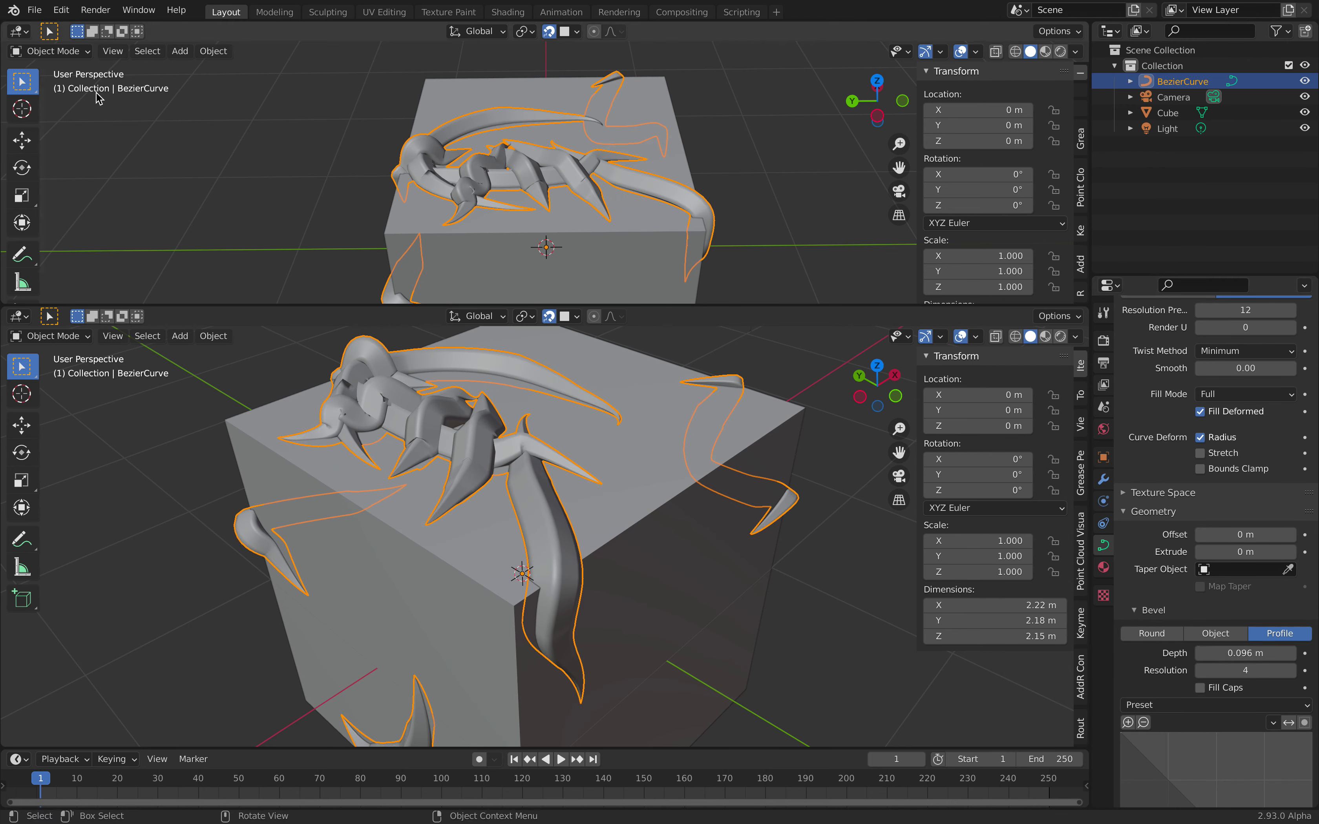
# - Turn the upper area into a Sverchok node editor and create a new node tree
pyautogui.click(21, 31)
pyautogui.click(139, 137)
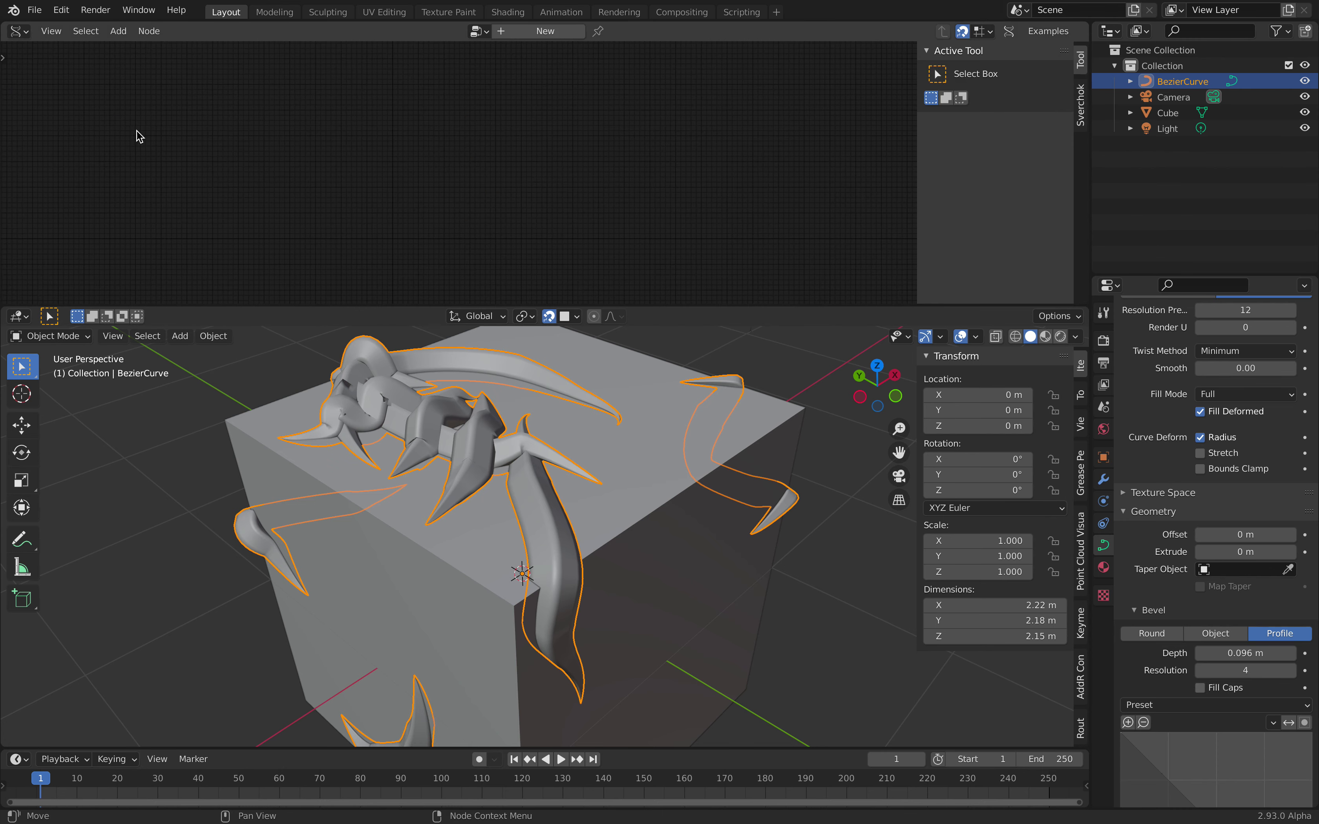
pyautogui.click(544, 31)
# - Add an Objects In node and load the selected BezierCurve into it
pyautogui.hotkey('alt', 'space')
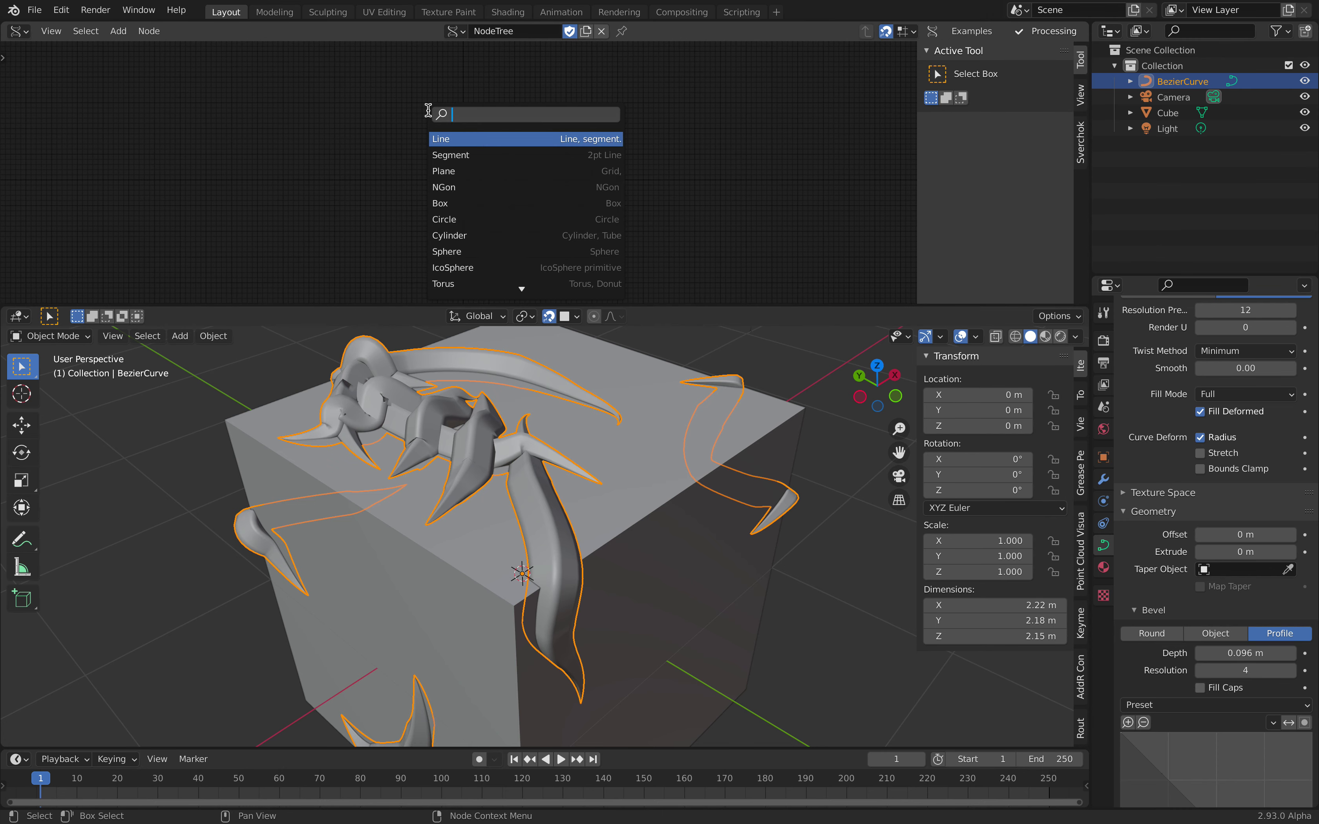
pyautogui.write('object in')
pyautogui.press('Return')
pyautogui.click(421, 152)
pyautogui.scroll(8, 422, 148)
pyautogui.moveTo(451, 161); pyautogui.dragTo(422, 168, button='middle')
pyautogui.click(423, 217)
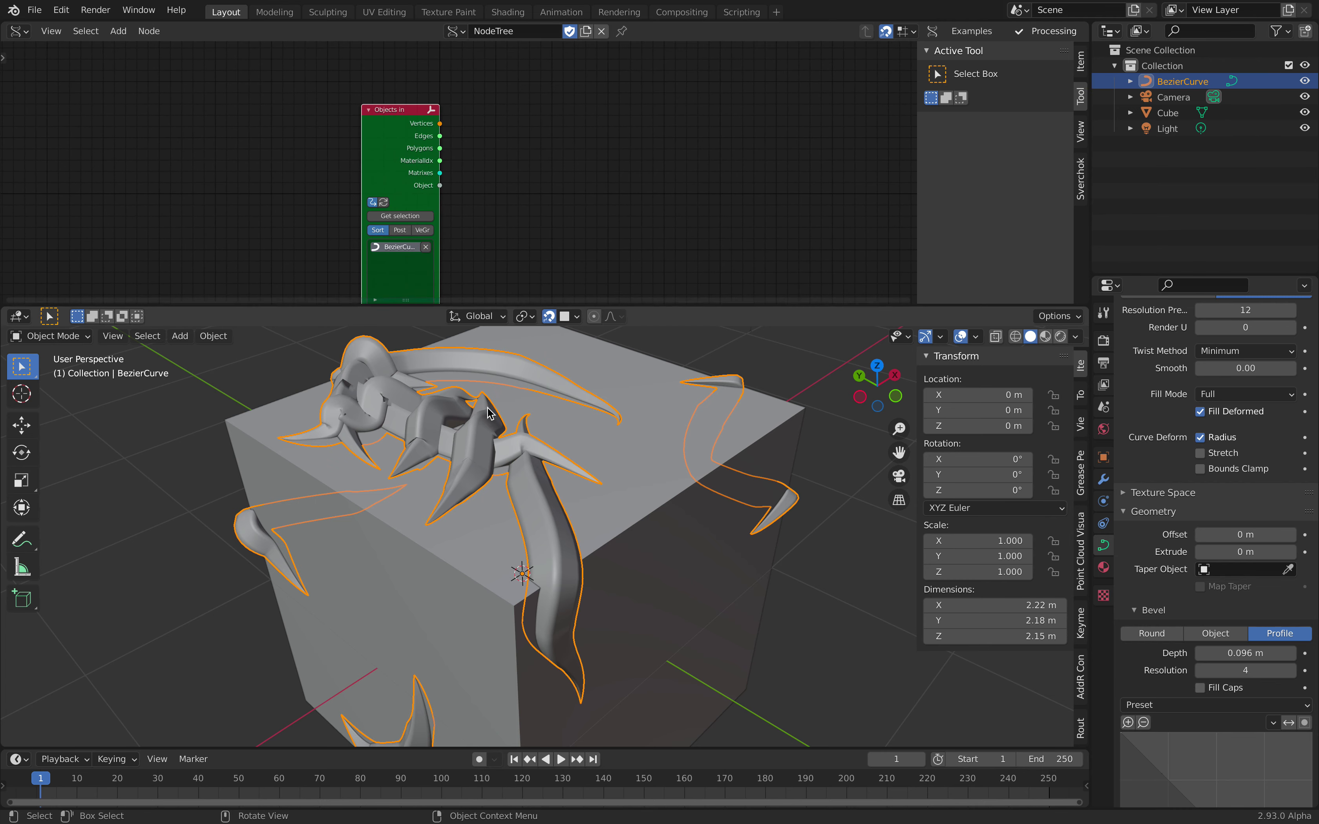
# - Add a Randomize node and feed it the vertices from the Objects In node
pyautogui.moveTo(505, 431); pyautogui.dragTo(506, 443, button='middle')
pyautogui.moveTo(535, 131); pyautogui.dragTo(527, 143, button='middle')
pyautogui.hotkey('alt', 'space')
pyautogui.write('random')
pyautogui.press('Return')
pyautogui.click(533, 145)
pyautogui.moveTo(433, 136); pyautogui.dragTo(514, 174)
# - Add a Mesh viewer fed by the randomized vertices and source polygons, and set the Randomize X, Y, Z amplitudes to 0.02 and seed to 12
pyautogui.hotkey('shift', 'a')
pyautogui.click(678, 126)
pyautogui.write('viewe')
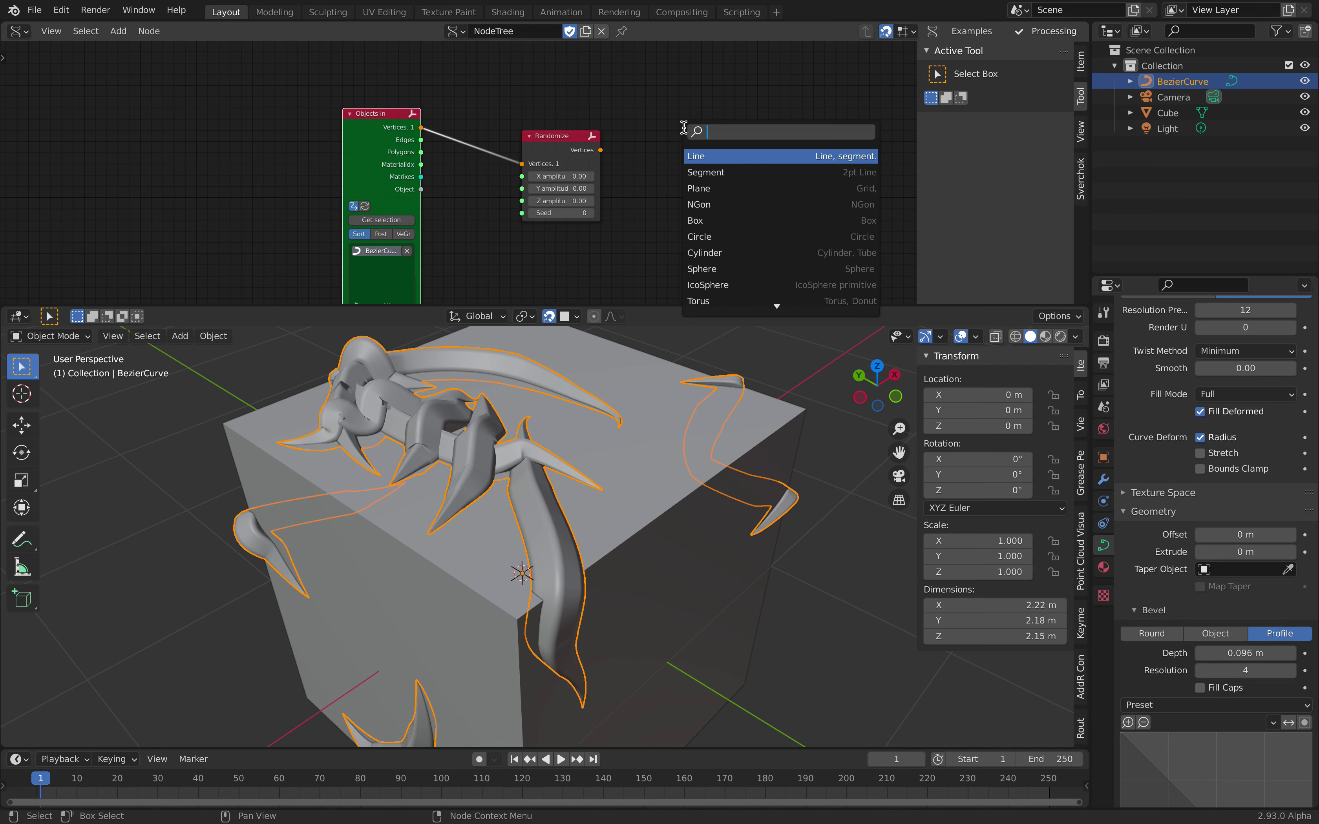
pyautogui.hotkey('ctrl', 'a')
pyautogui.write('mesh vi')
pyautogui.press('Return')
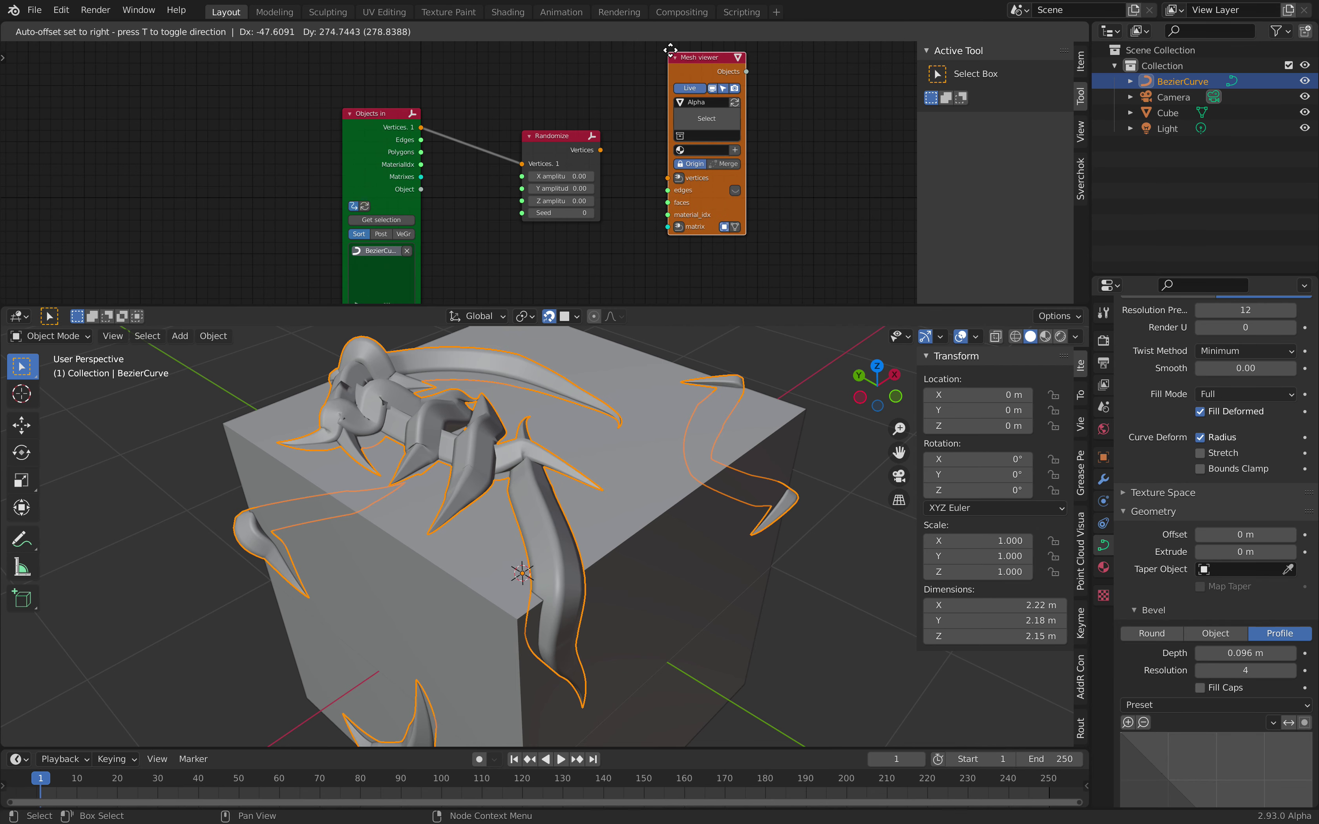
pyautogui.click(670, 50)
pyautogui.moveTo(600, 150); pyautogui.dragTo(578, 212)
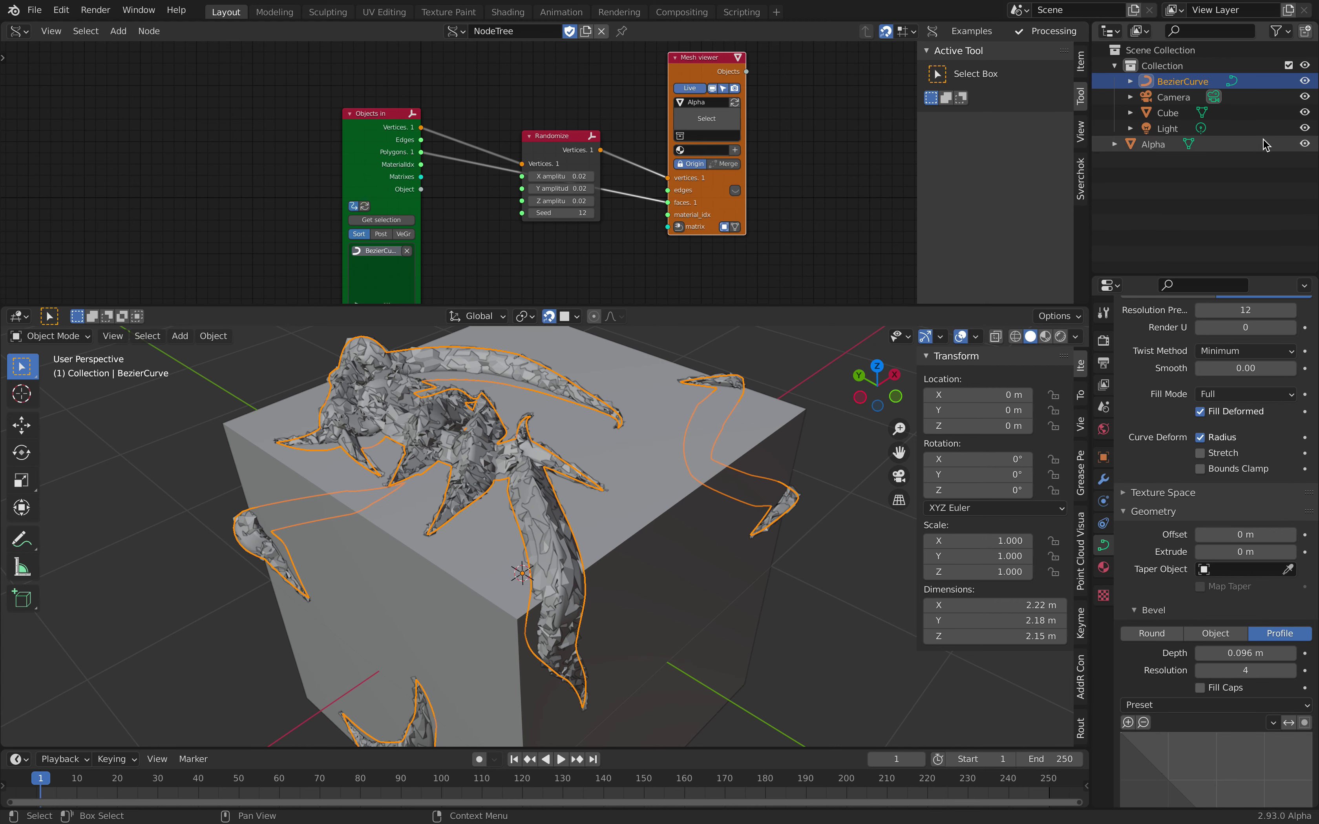
# - Hide the BezierCurve object and inspect the randomized mesh on the cube
pyautogui.click(1305, 81)
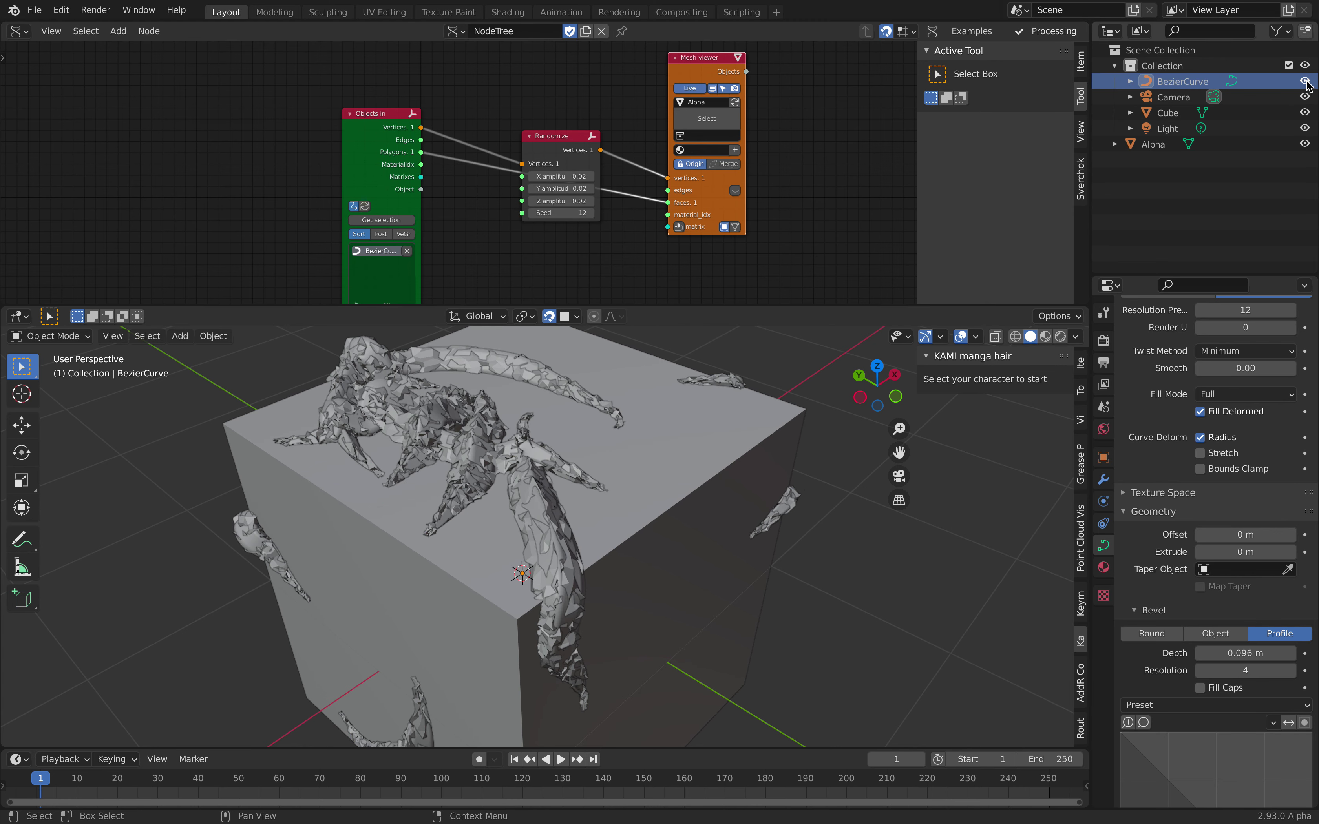
pyautogui.moveTo(550, 447); pyautogui.dragTo(490, 468, button='middle')
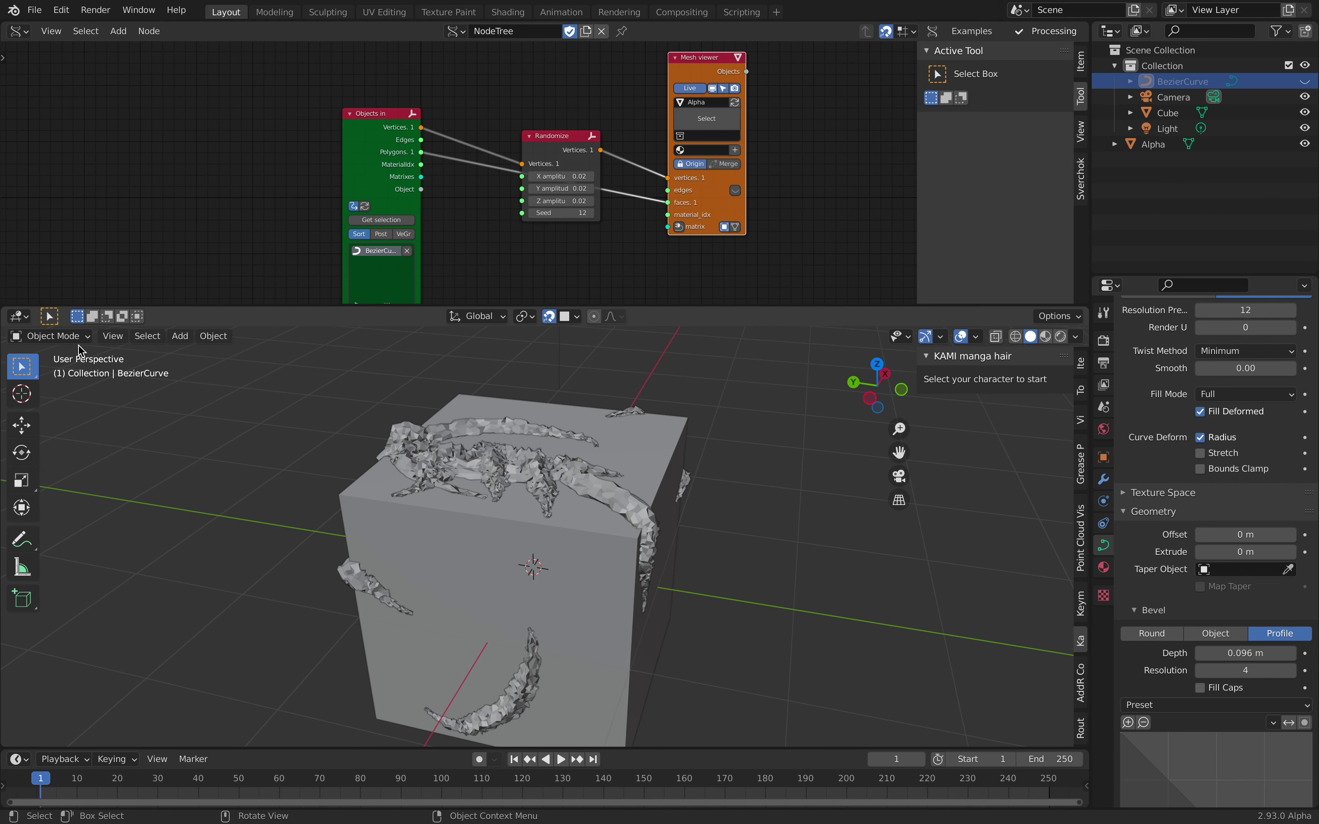
pyautogui.moveTo(412, 397); pyautogui.dragTo(504, 421, button='middle')
pyautogui.scroll(2, 504, 421)
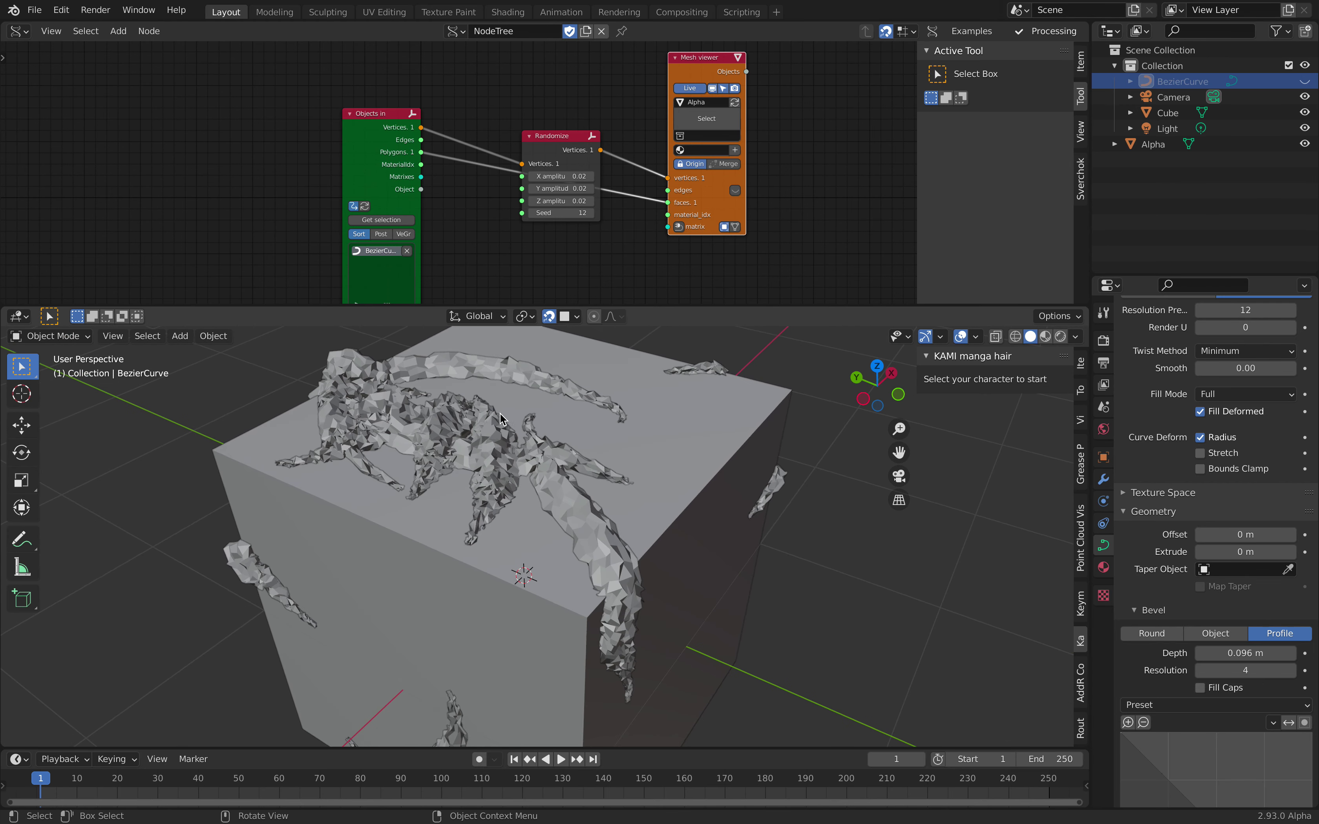
# - Delete all three nodes from the tree and remove the generated Alpha mesh with its hierarchy
pyautogui.click(505, 425)
pyautogui.click(505, 425)
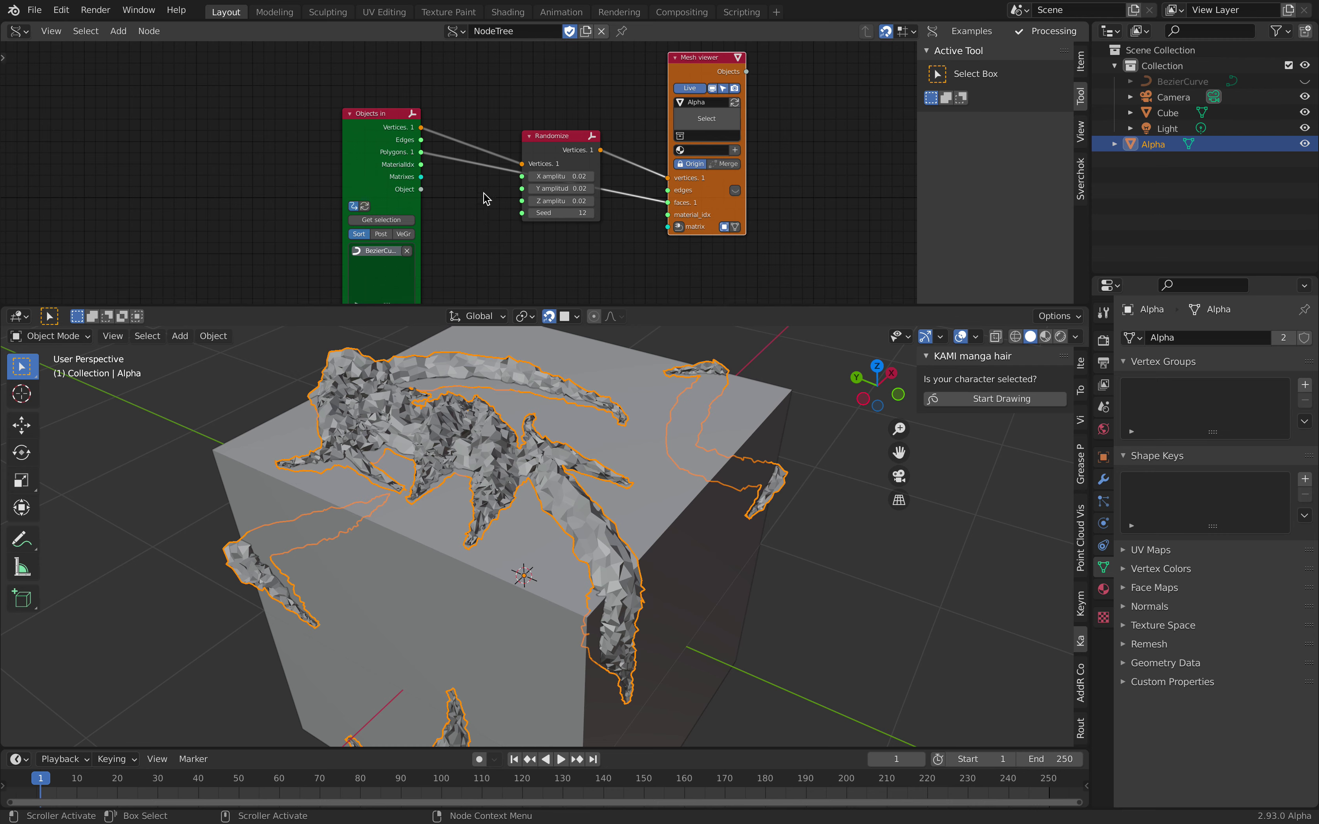
pyautogui.scroll(-1, 441, 146)
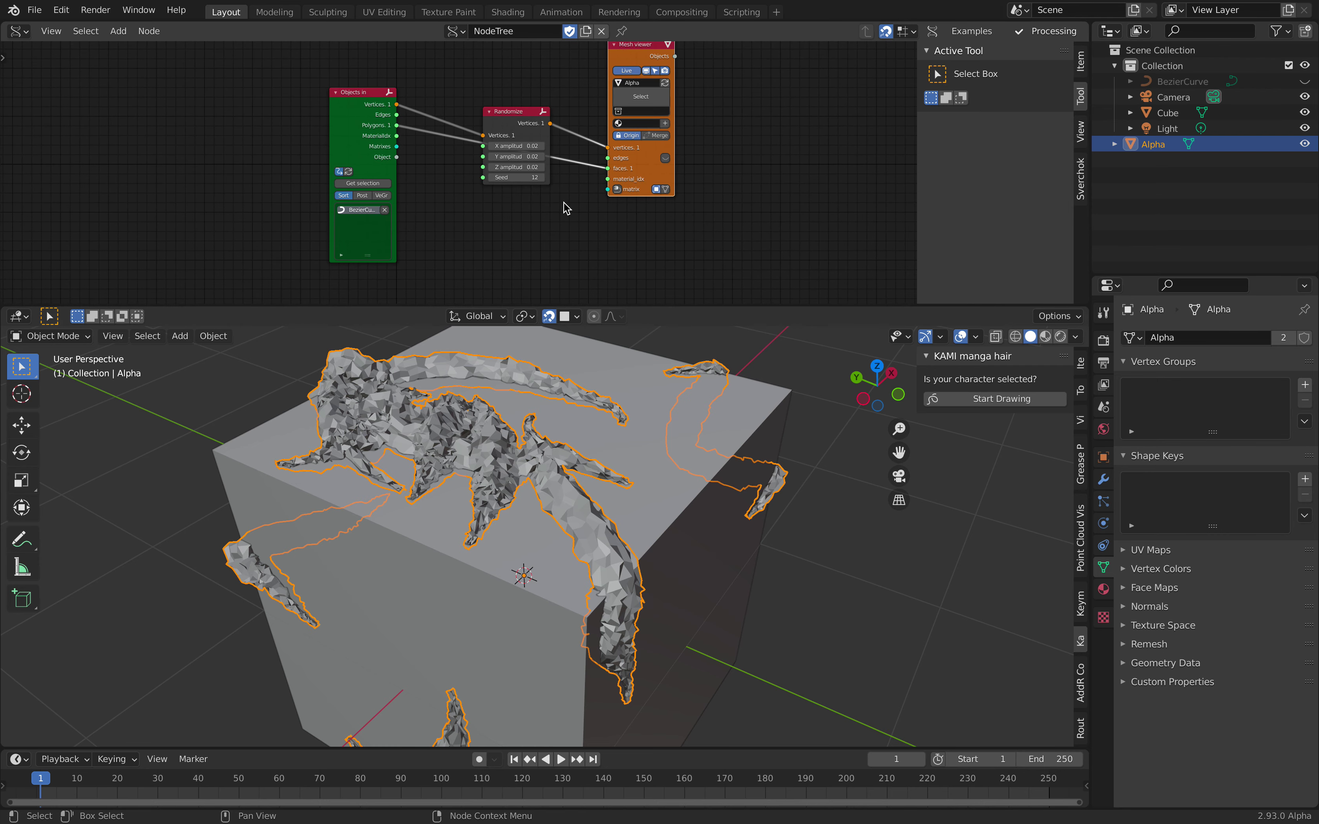
pyautogui.press('x')
pyautogui.rightClick(1171, 146)
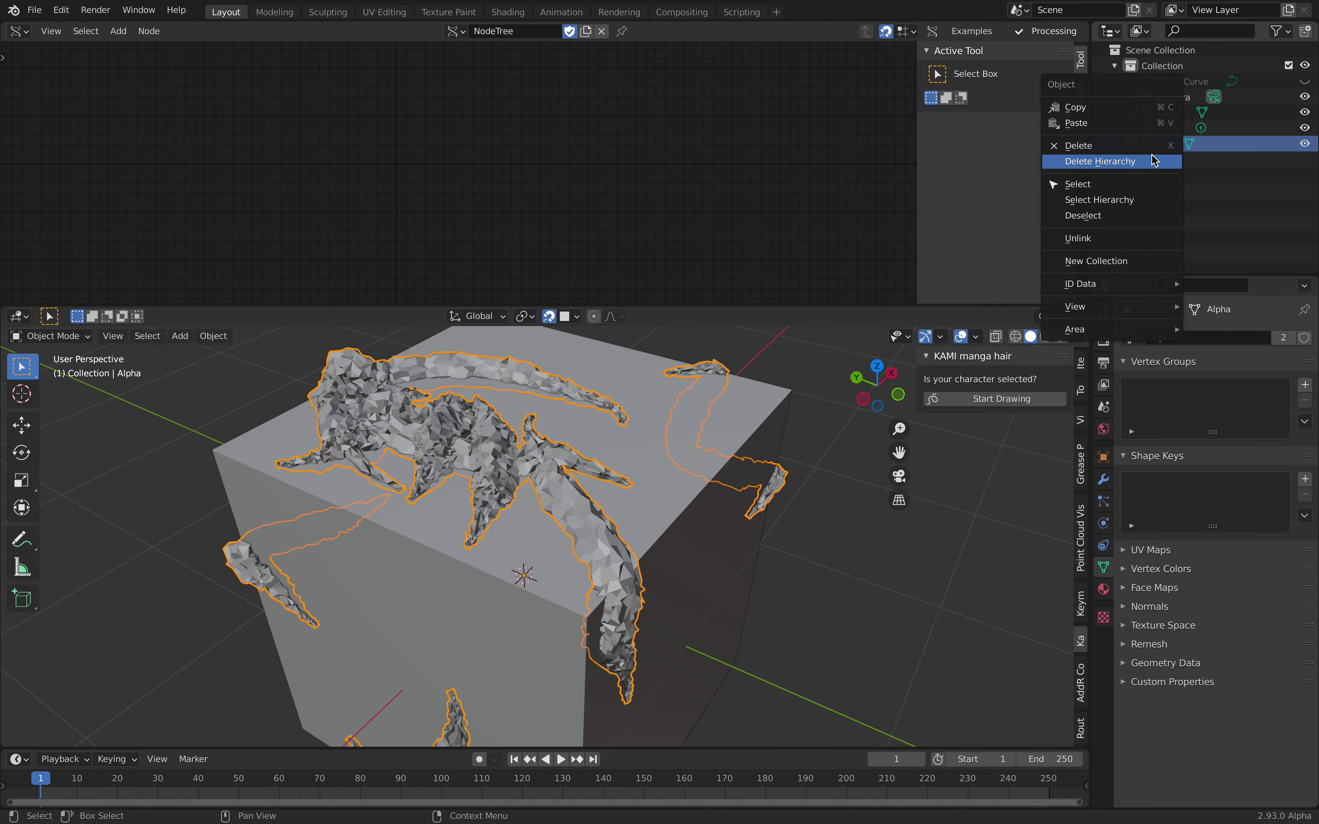
pyautogui.click(1158, 161)
# - Unhide the BezierCurve object and make it the selected object
pyautogui.moveTo(598, 431)
pyautogui.mouseDown(button='middle')
pyautogui.moveTo(645, 416)
pyautogui.moveTo(623, 434)
pyautogui.mouseUp(button='middle')
pyautogui.click(645, 418)
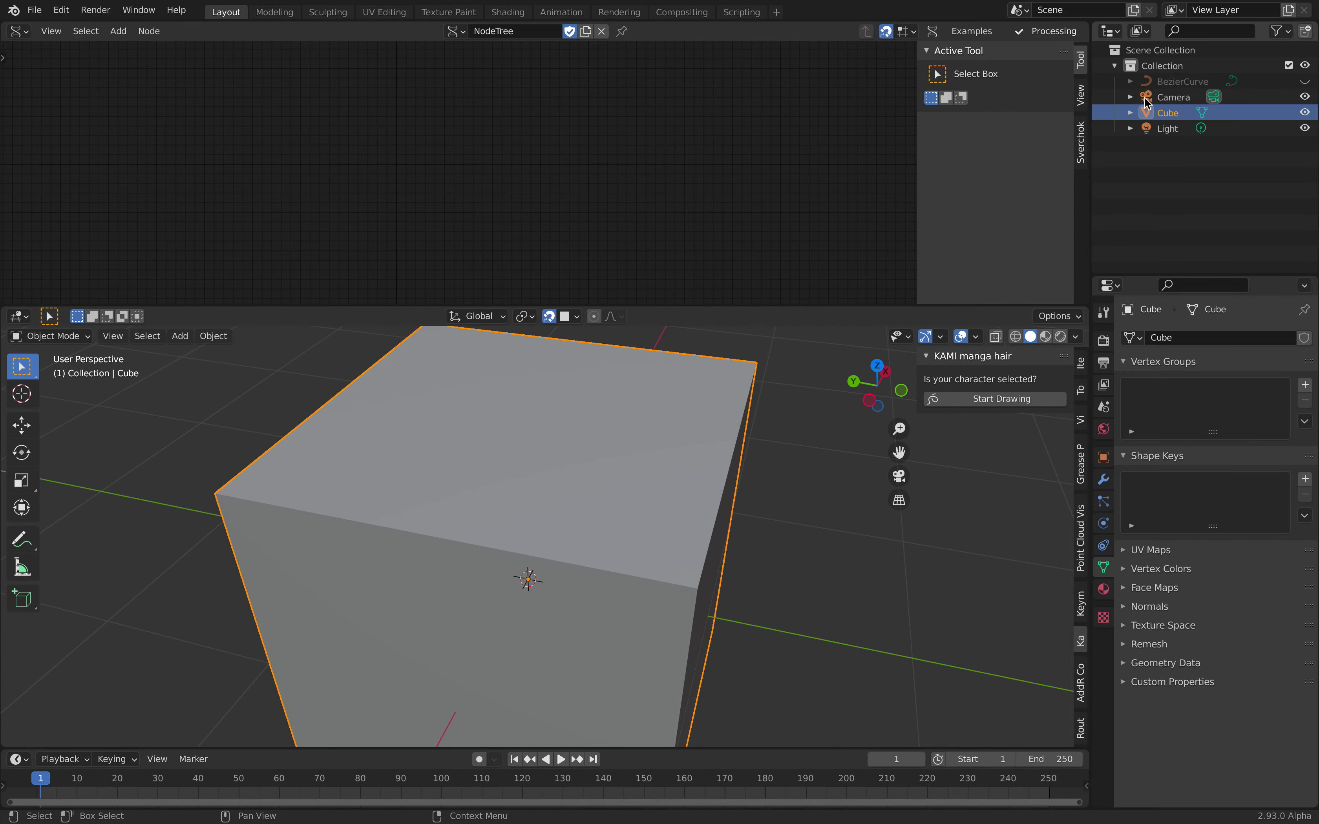
pyautogui.click(1304, 82)
pyautogui.click(1199, 82)
pyautogui.moveTo(544, 463)
pyautogui.mouseDown(button='middle')
pyautogui.moveTo(518, 500)
pyautogui.moveTo(532, 472)
pyautogui.moveTo(689, 474)
pyautogui.moveTo(659, 505)
pyautogui.moveTo(537, 436)
pyautogui.mouseUp(button='middle')
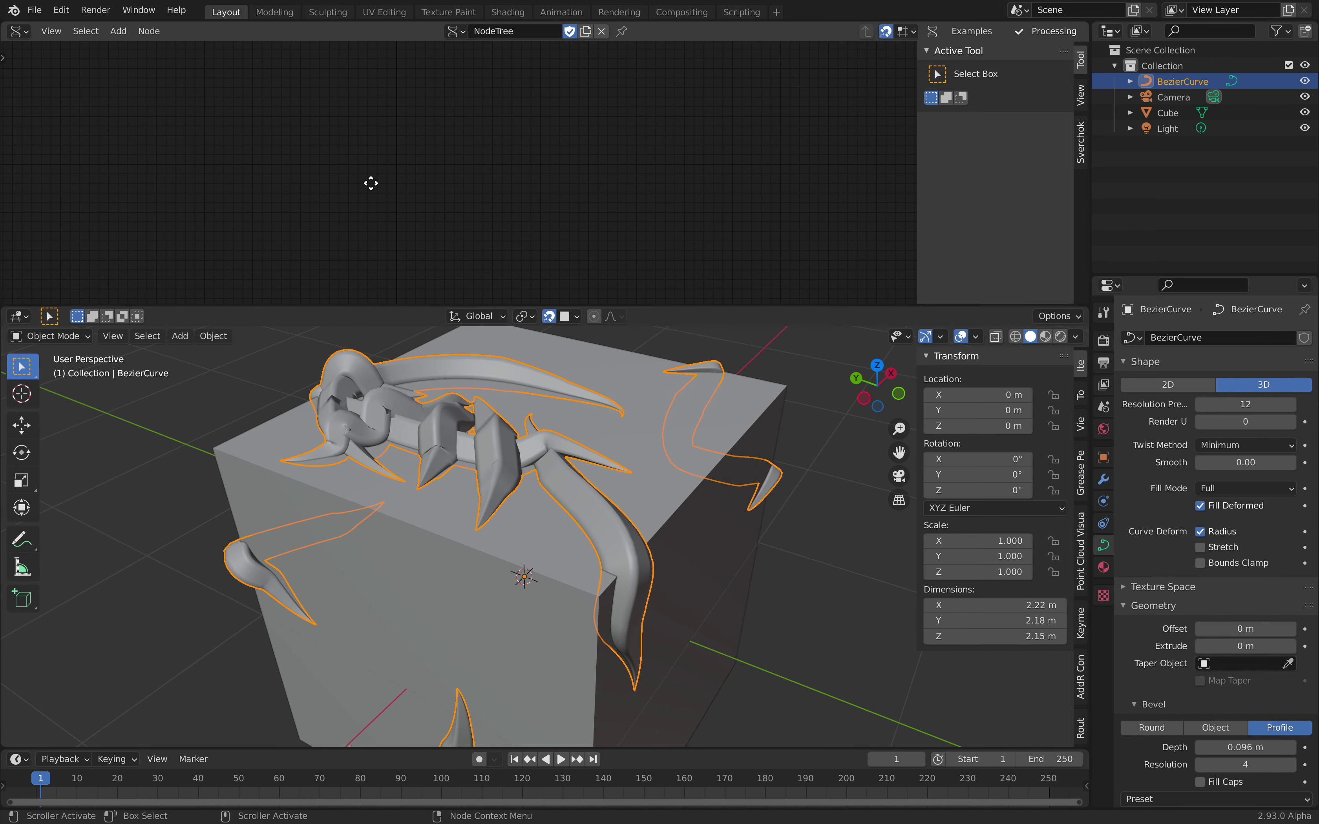
# - Add a Curve Input node to the empty tree and assign the BezierCurve as its object
pyautogui.hotkey('alt', 'space')
pyautogui.write('curve in')
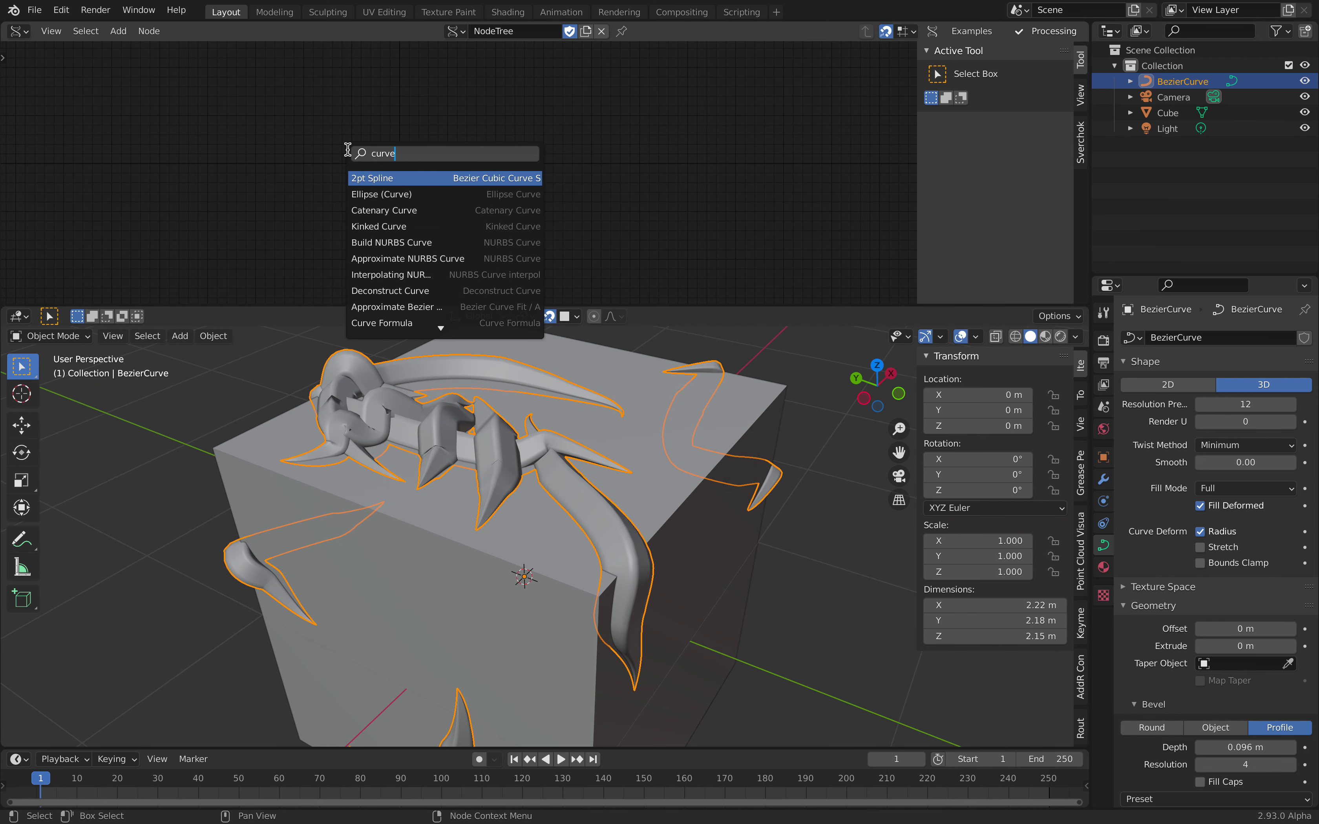
pyautogui.press('Down')
pyautogui.press('Down')
pyautogui.press('Down')
pyautogui.press('Down')
pyautogui.press('Down')
pyautogui.press('Down')
pyautogui.press('Down')
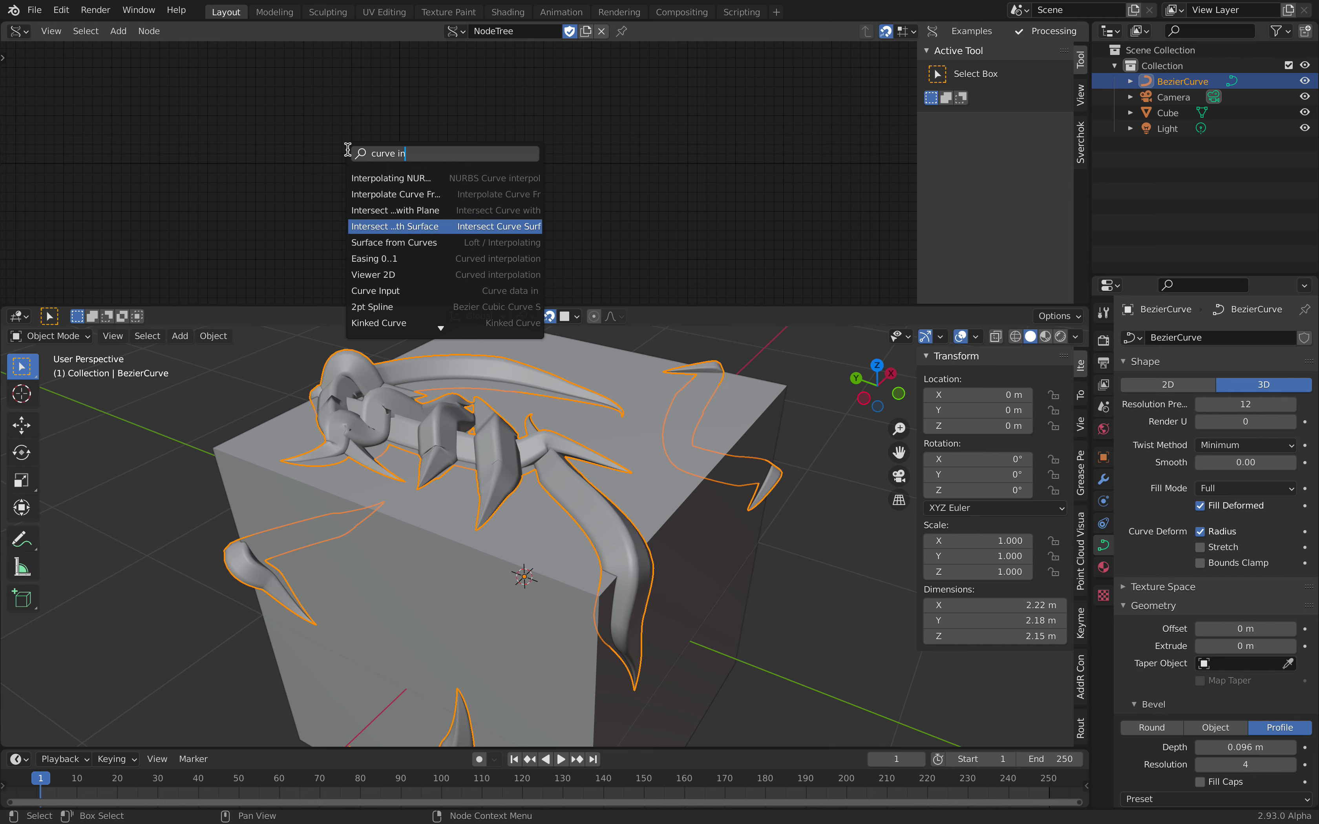
pyautogui.press('Return')
pyautogui.click(333, 114)
pyautogui.scroll(4, 394, 180)
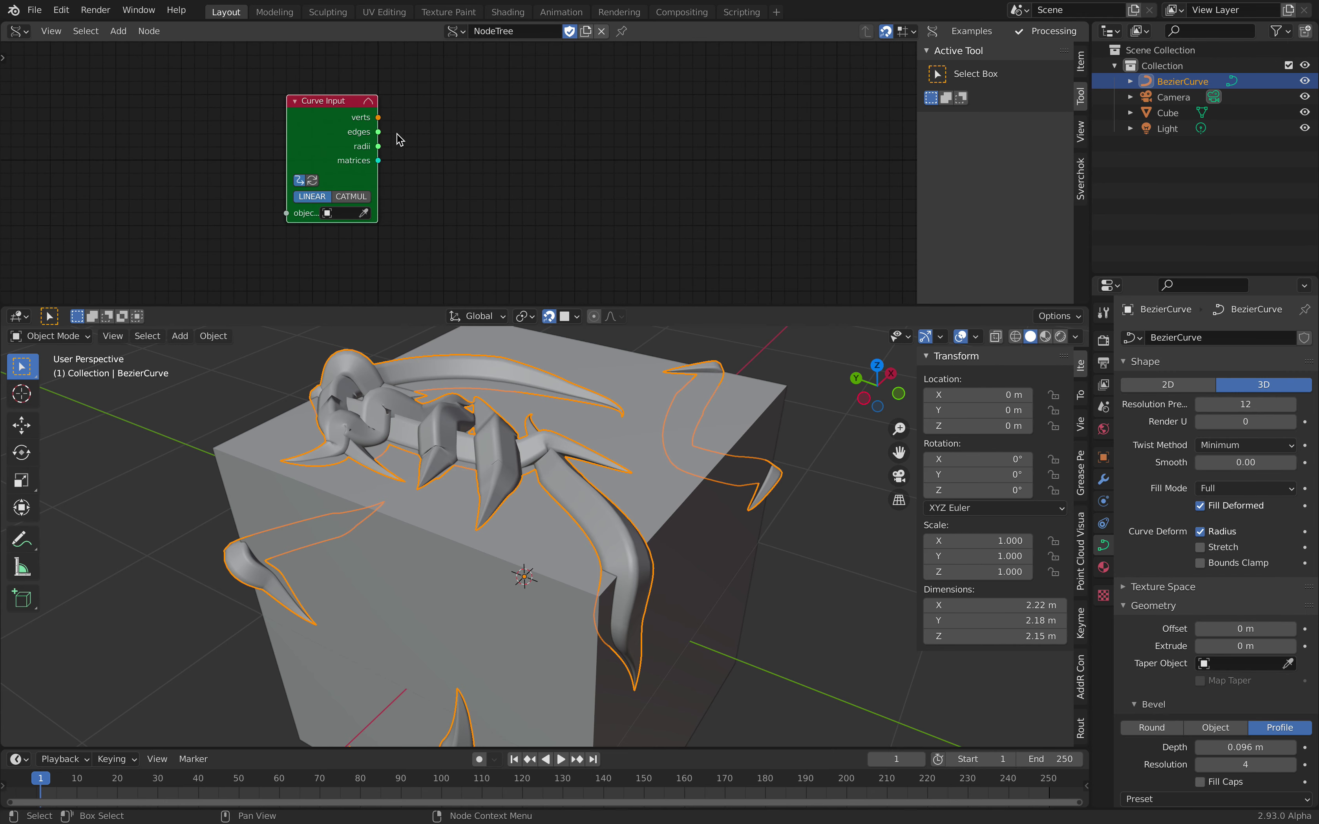
pyautogui.click(1149, 86)
# - Add a Viewer Draw node beside the Curve Input node
pyautogui.moveTo(502, 103); pyautogui.dragTo(474, 132, button='middle')
pyautogui.hotkey('shift', 'a')
pyautogui.click(473, 132)
pyautogui.write('view')
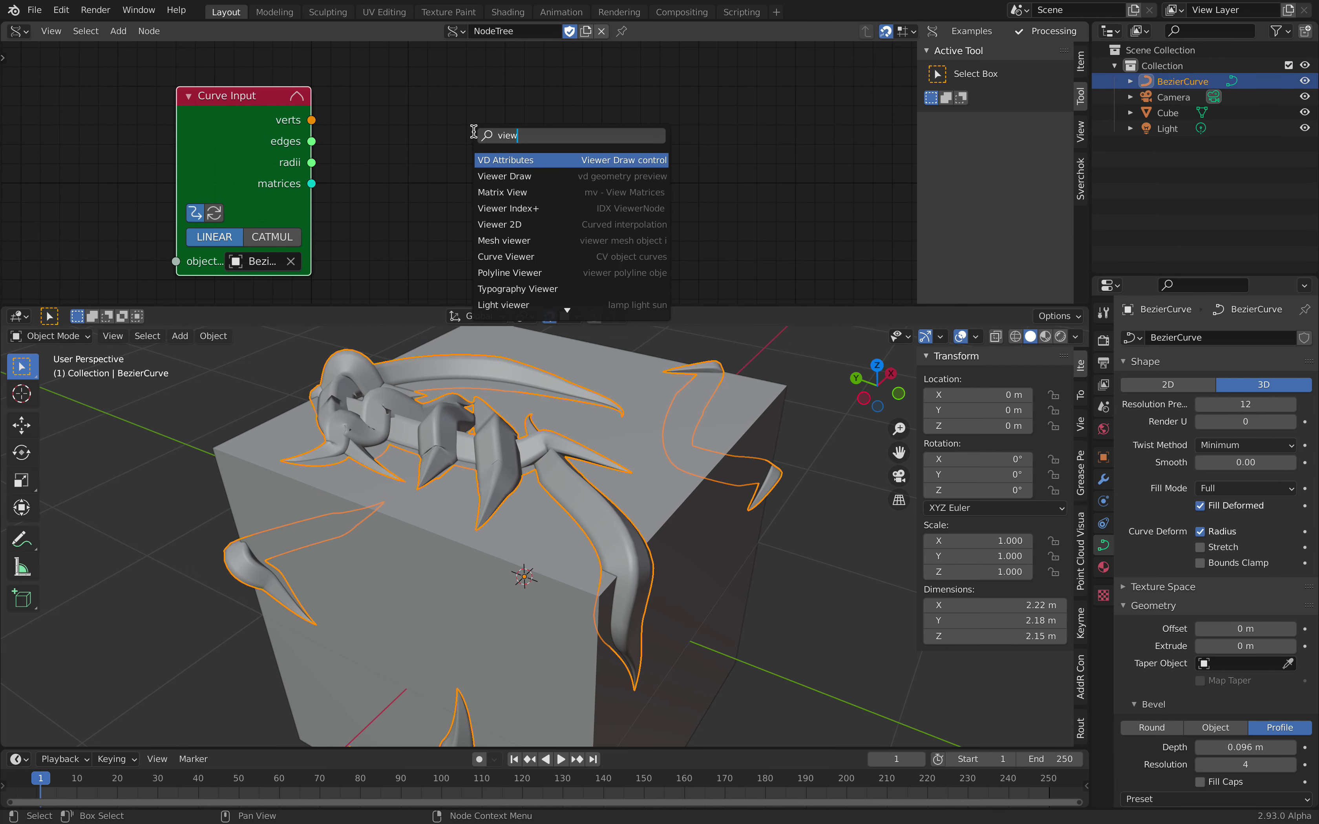
pyautogui.write('er')
pyautogui.press('Down')
pyautogui.press('Return')
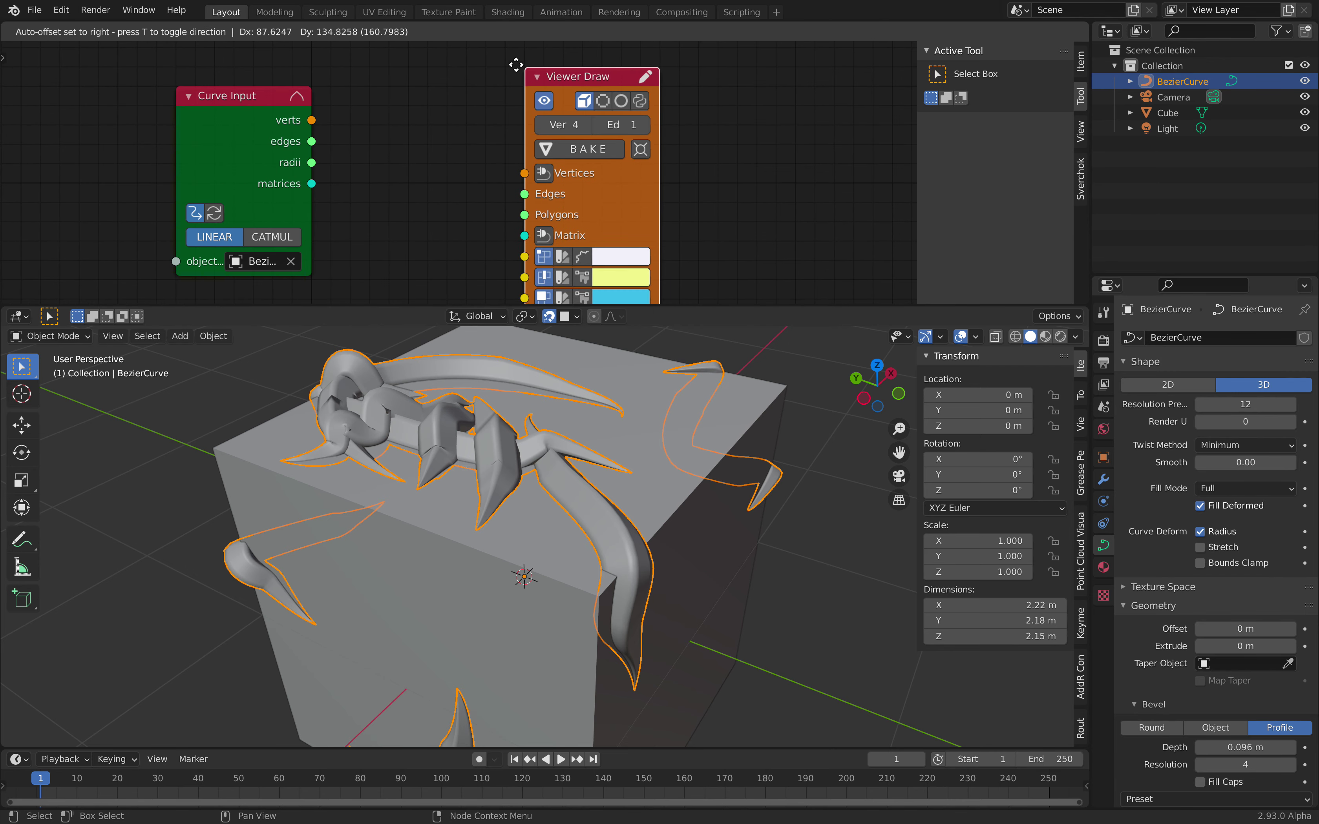
pyautogui.click(515, 65)
pyautogui.scroll(-1, 515, 65)
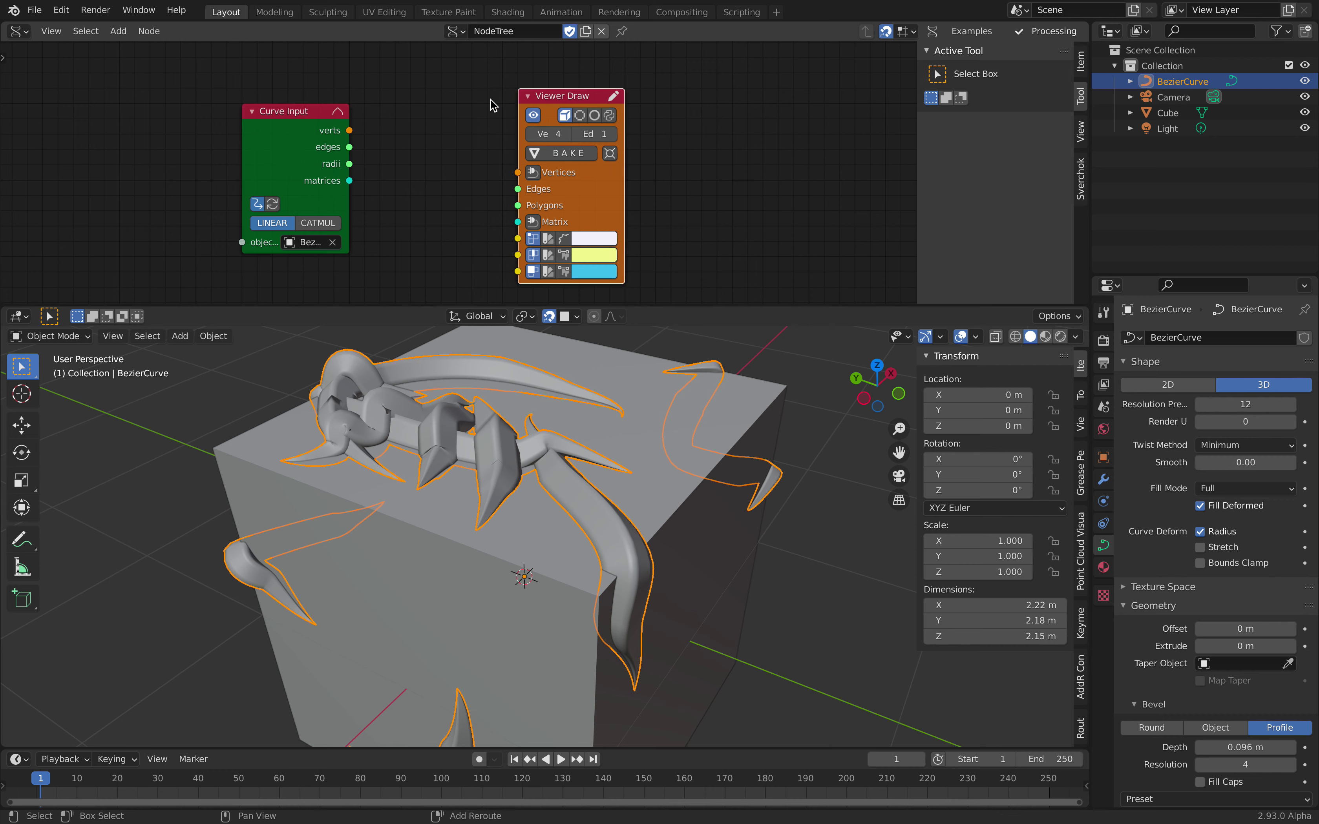
# - Link the Curve Input's verts and edges to the Vertices and Edges inputs of Viewer Draw
pyautogui.moveTo(472, 118); pyautogui.dragTo(487, 116, button='middle')
pyautogui.click(490, 114)
pyautogui.moveTo(364, 128); pyautogui.dragTo(532, 171)
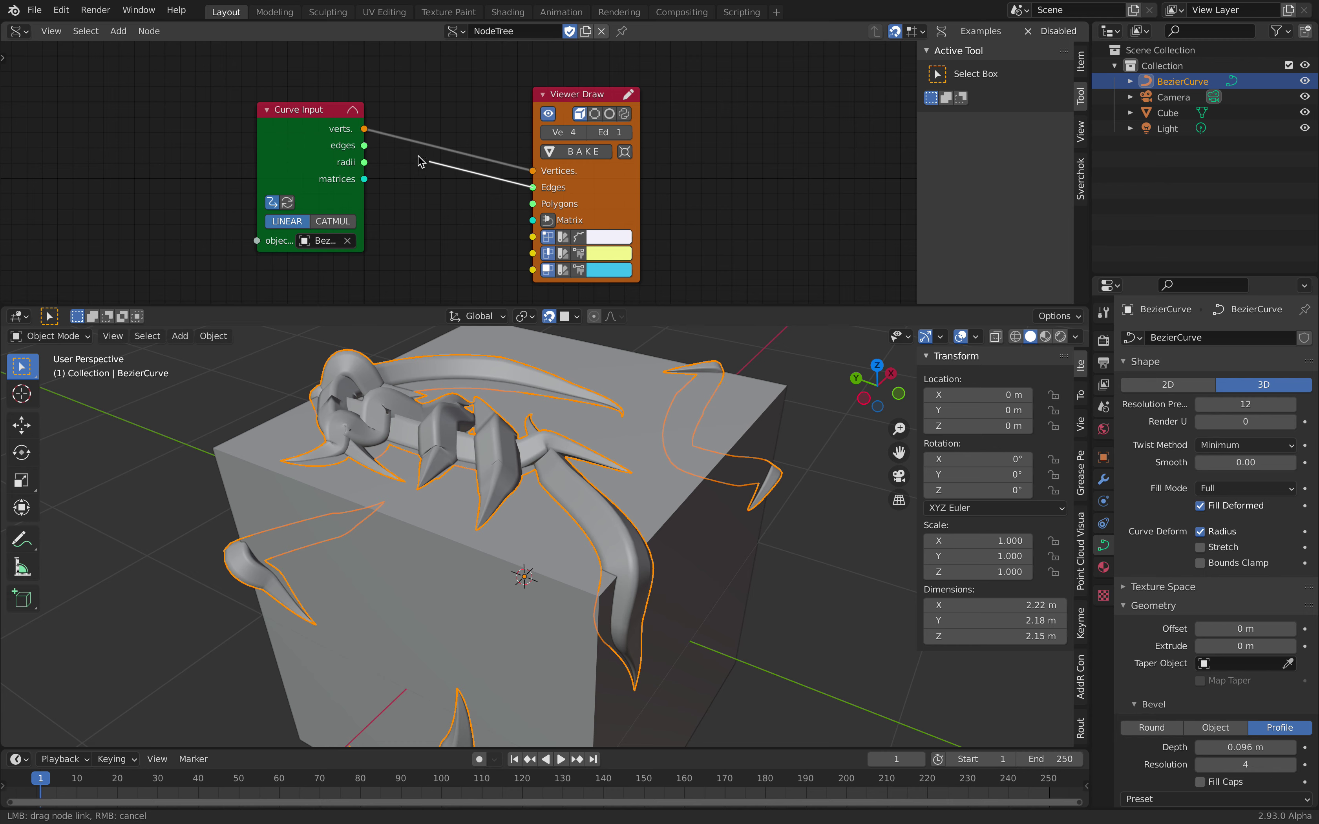
pyautogui.moveTo(371, 148); pyautogui.dragTo(365, 145)
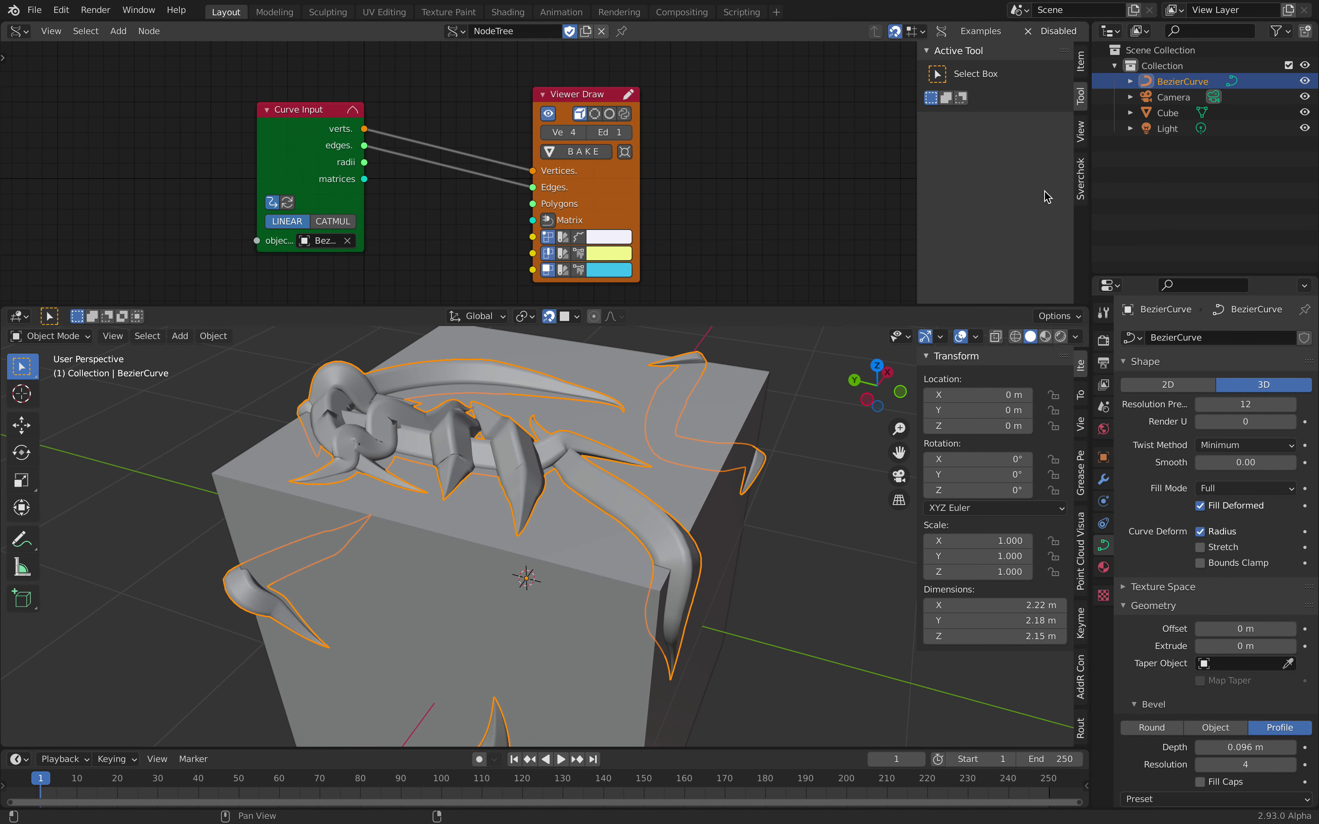
# - Hide the BezierCurve object and try to bake the Viewer Draw output
pyautogui.click(1304, 81)
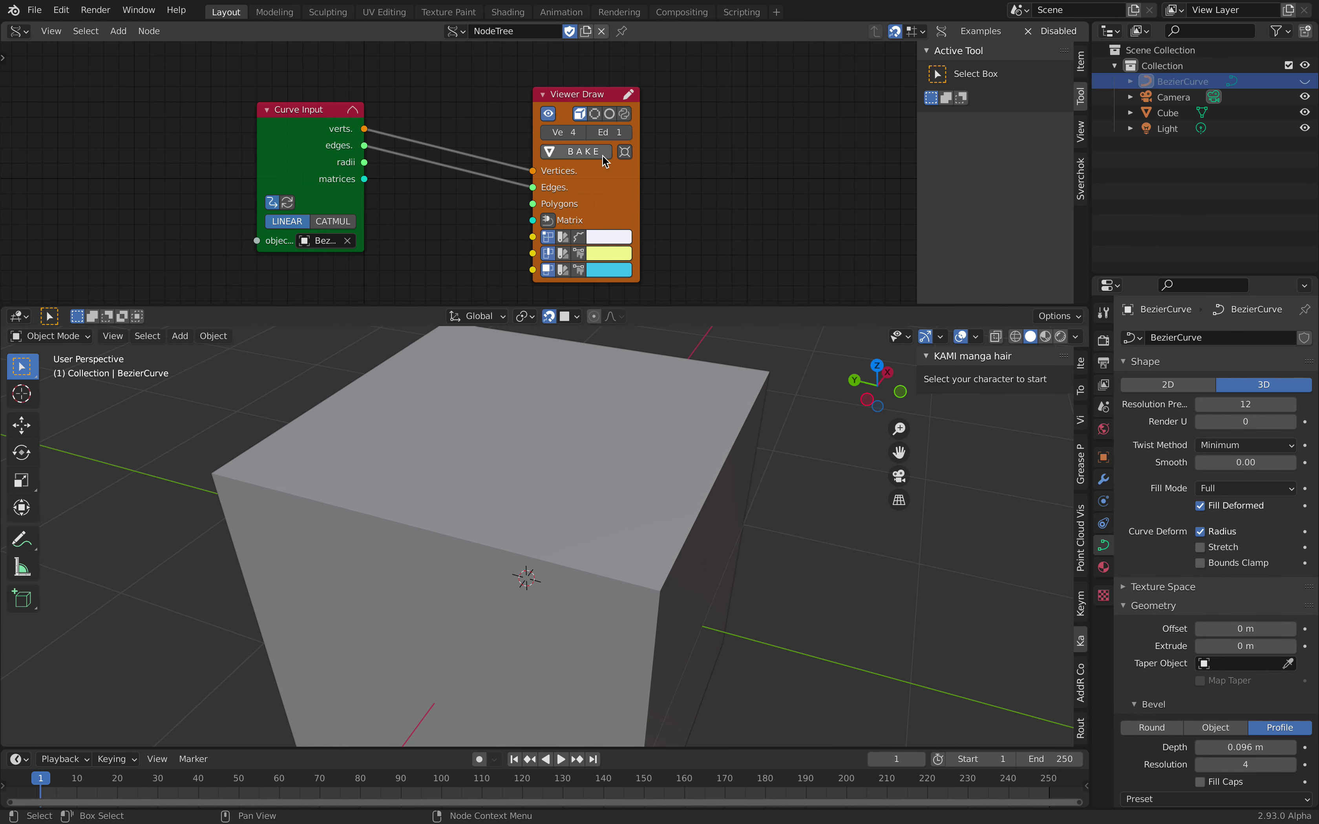
pyautogui.moveTo(579, 97); pyautogui.dragTo(549, 98)
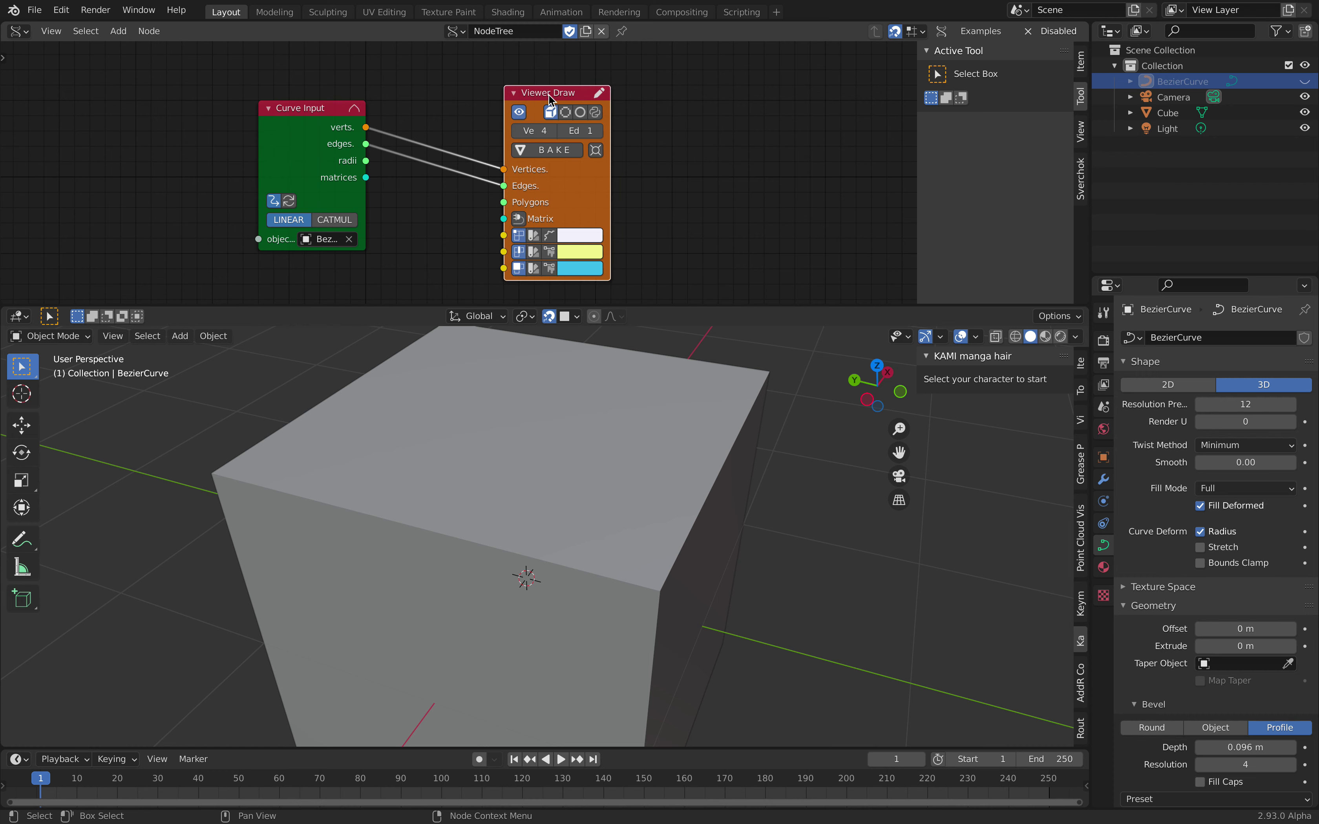
pyautogui.click(556, 154)
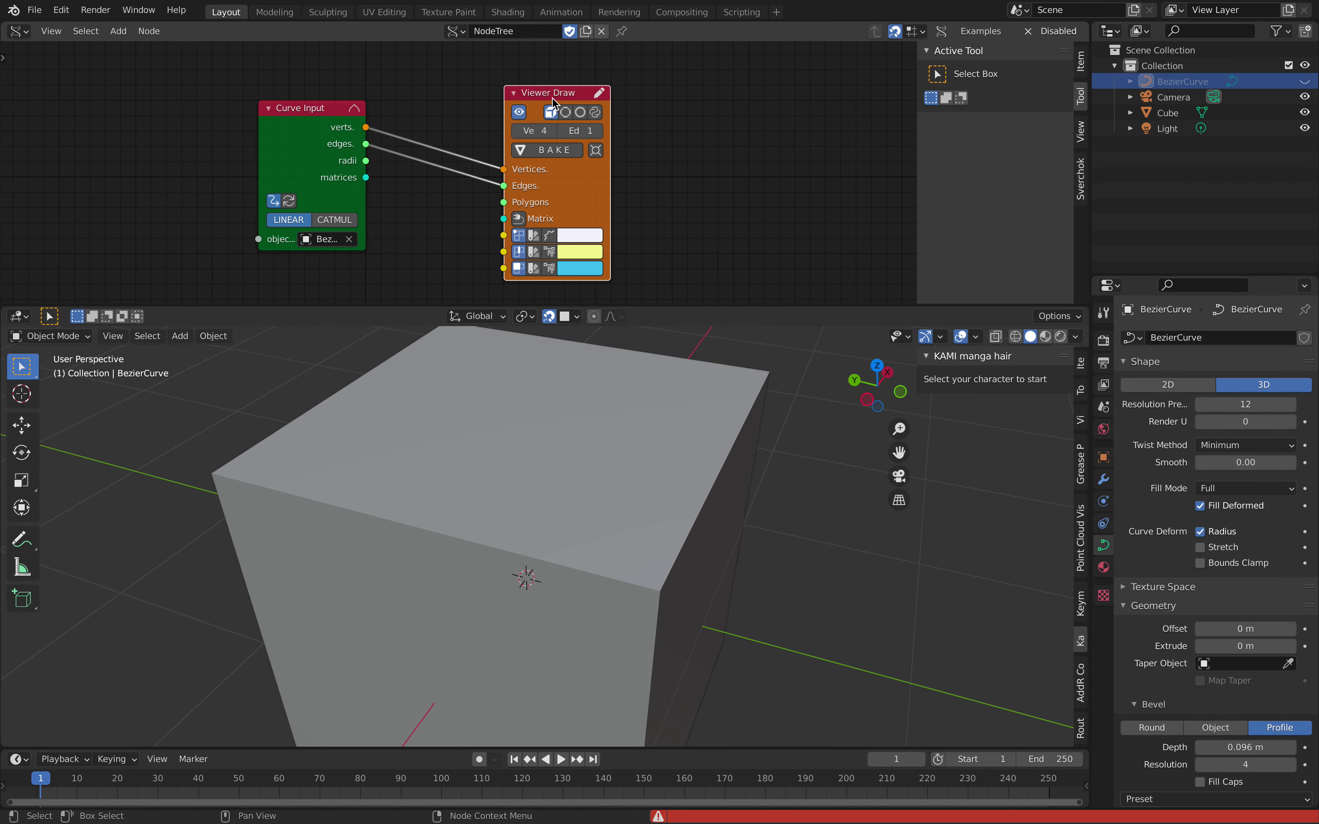
# - Replace the Viewer Draw node with a Mesh viewer node
pyautogui.press('x')
pyautogui.hotkey('alt', 'space')
pyautogui.write('mesh vi')
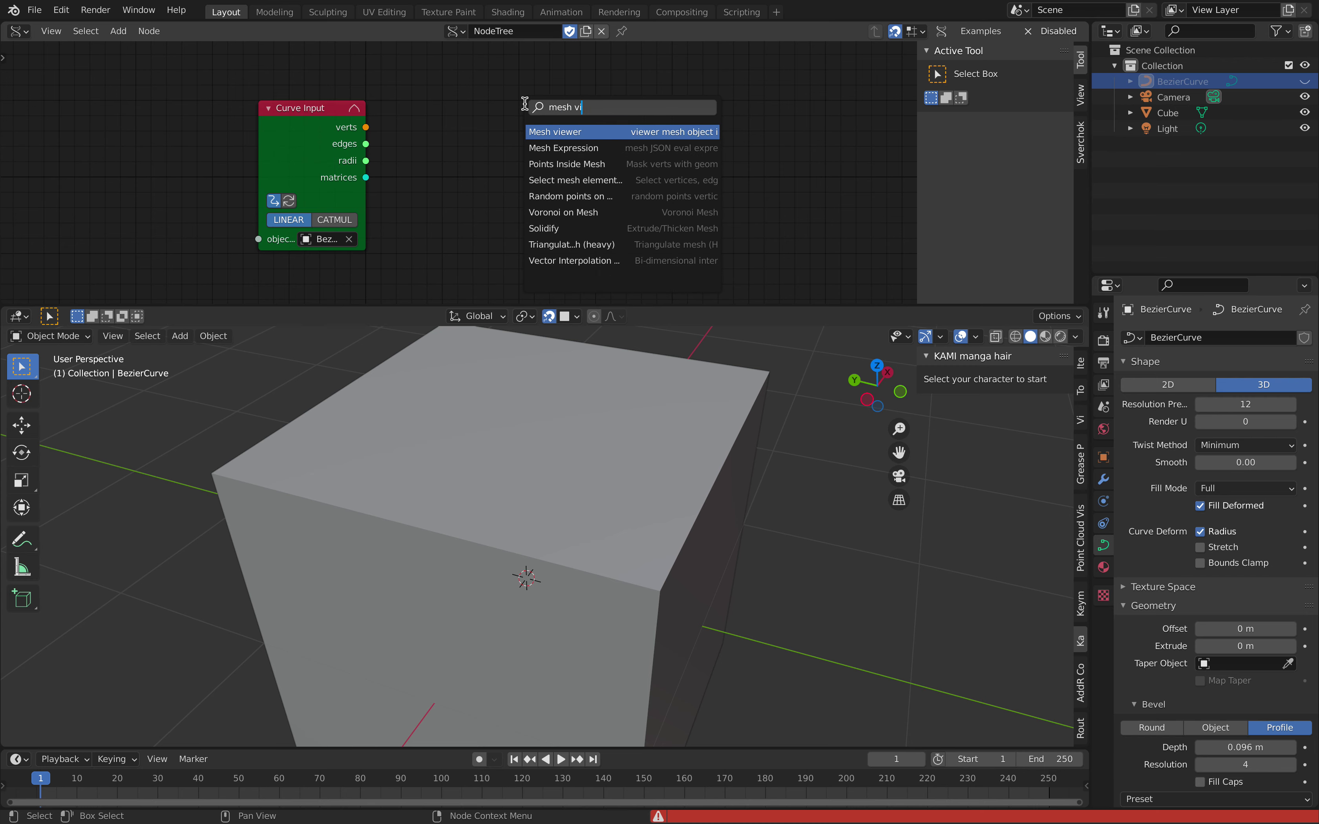
pyautogui.press('Return')
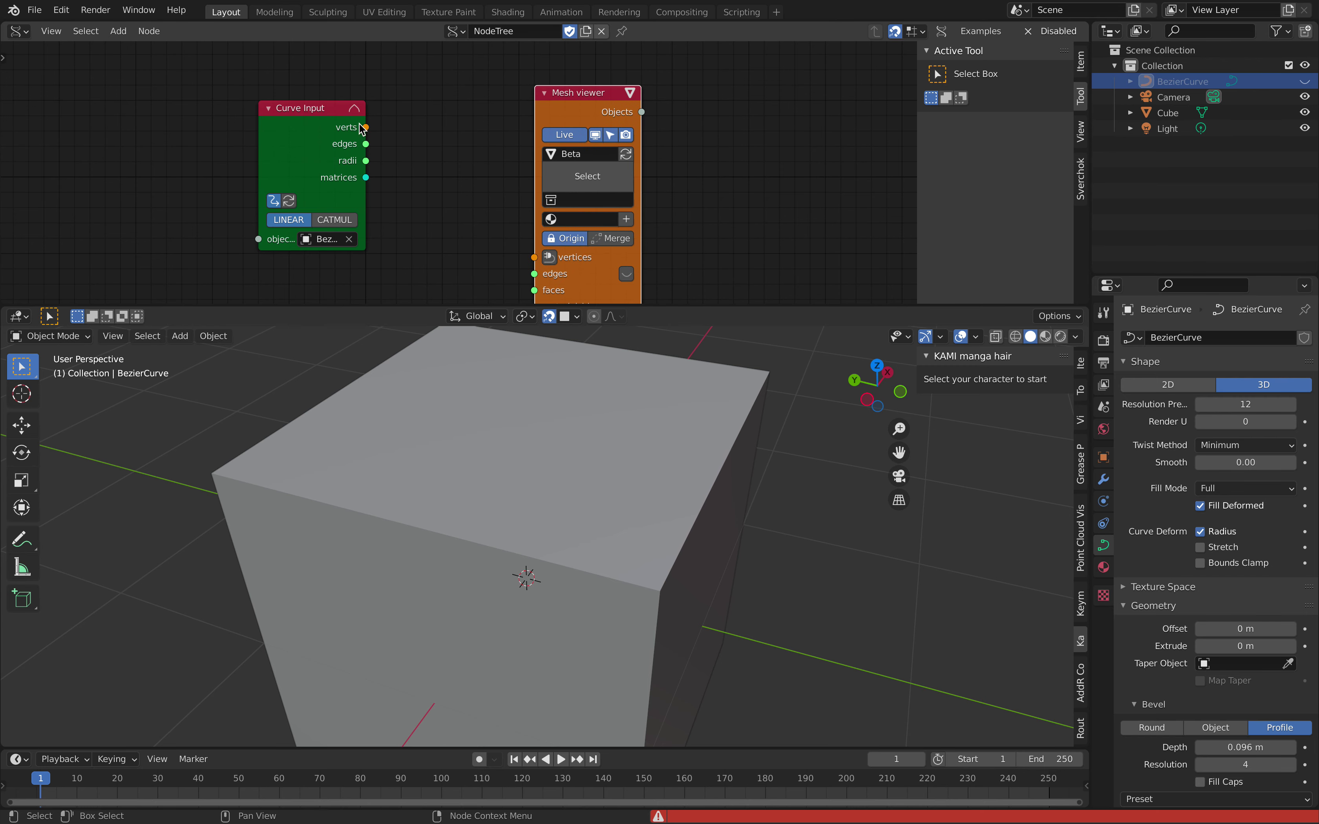
# - Link the Curve Input's verts and edges to the Mesh viewer's vertices and edges, and play the animation to update the tree
pyautogui.moveTo(362, 129); pyautogui.dragTo(431, 176)
pyautogui.moveTo(371, 143); pyautogui.dragTo(369, 143)
pyautogui.moveTo(308, 127); pyautogui.dragTo(325, 127)
pyautogui.moveTo(612, 504); pyautogui.dragTo(607, 464, button='middle')
pyautogui.press('space')
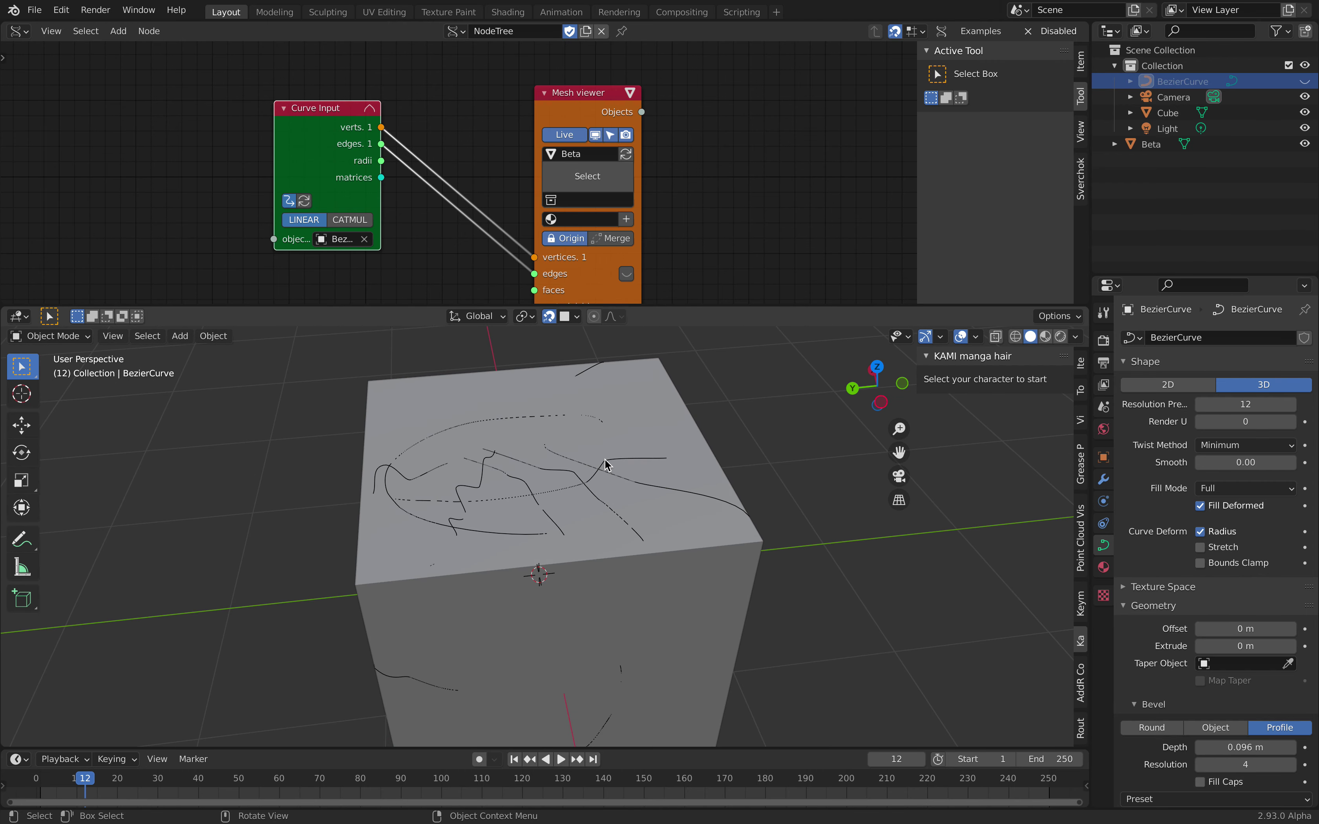
# - Select the generated Beta mesh on the cube and check its vertices in Edit Mode
pyautogui.click(606, 464)
pyautogui.moveTo(724, 447); pyautogui.dragTo(550, 487, button='middle')
pyautogui.press('Tab')
pyautogui.press('Tab')
pyautogui.press('Tab')
pyautogui.scroll(-2, 532, 483)
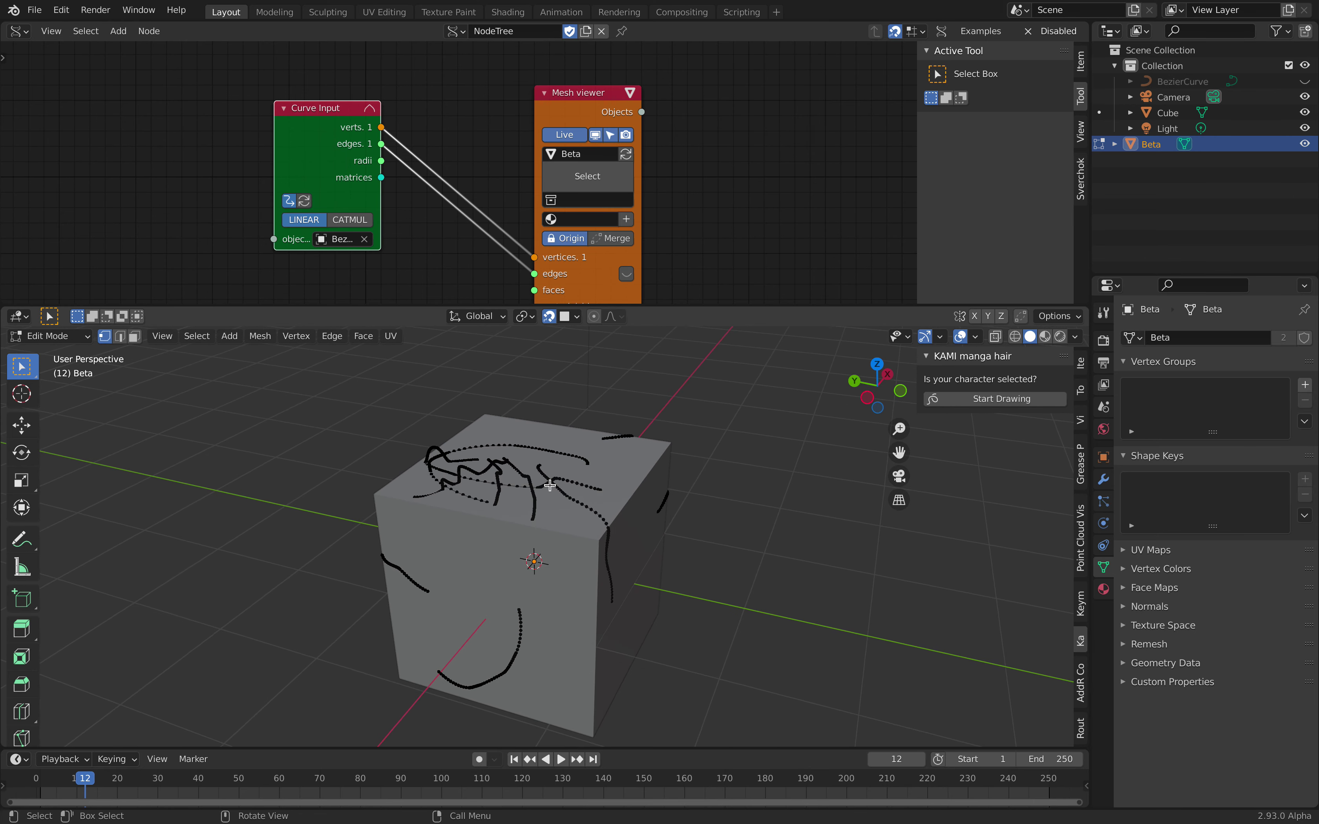
pyautogui.press('Tab')
pyautogui.press('Tab')
pyautogui.press('Tab')
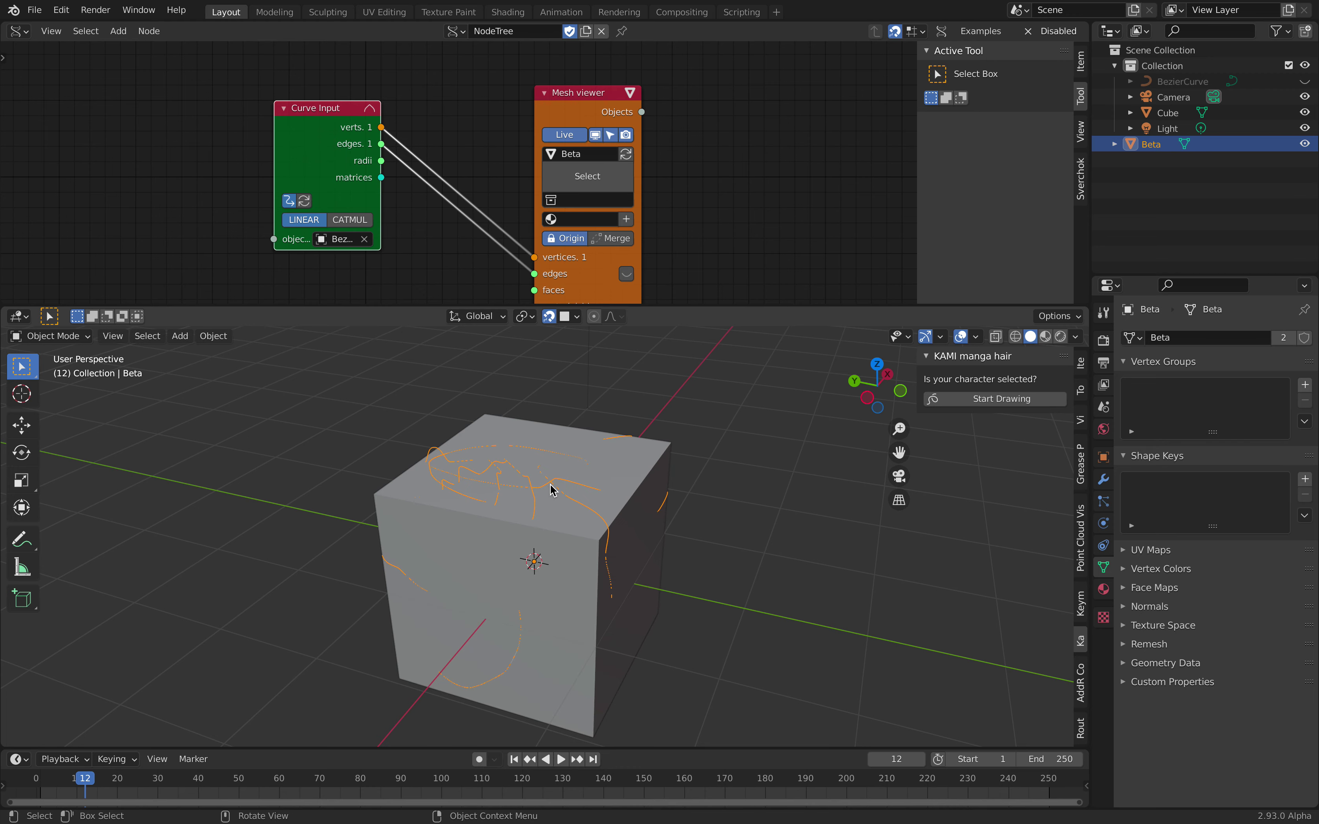
# - Enlarge the node editor, without its sidebar, and spread the Curve Input and Mesh viewer nodes far apart
pyautogui.moveTo(578, 103); pyautogui.dragTo(700, 87)
pyautogui.moveTo(365, 109); pyautogui.dragTo(320, 124)
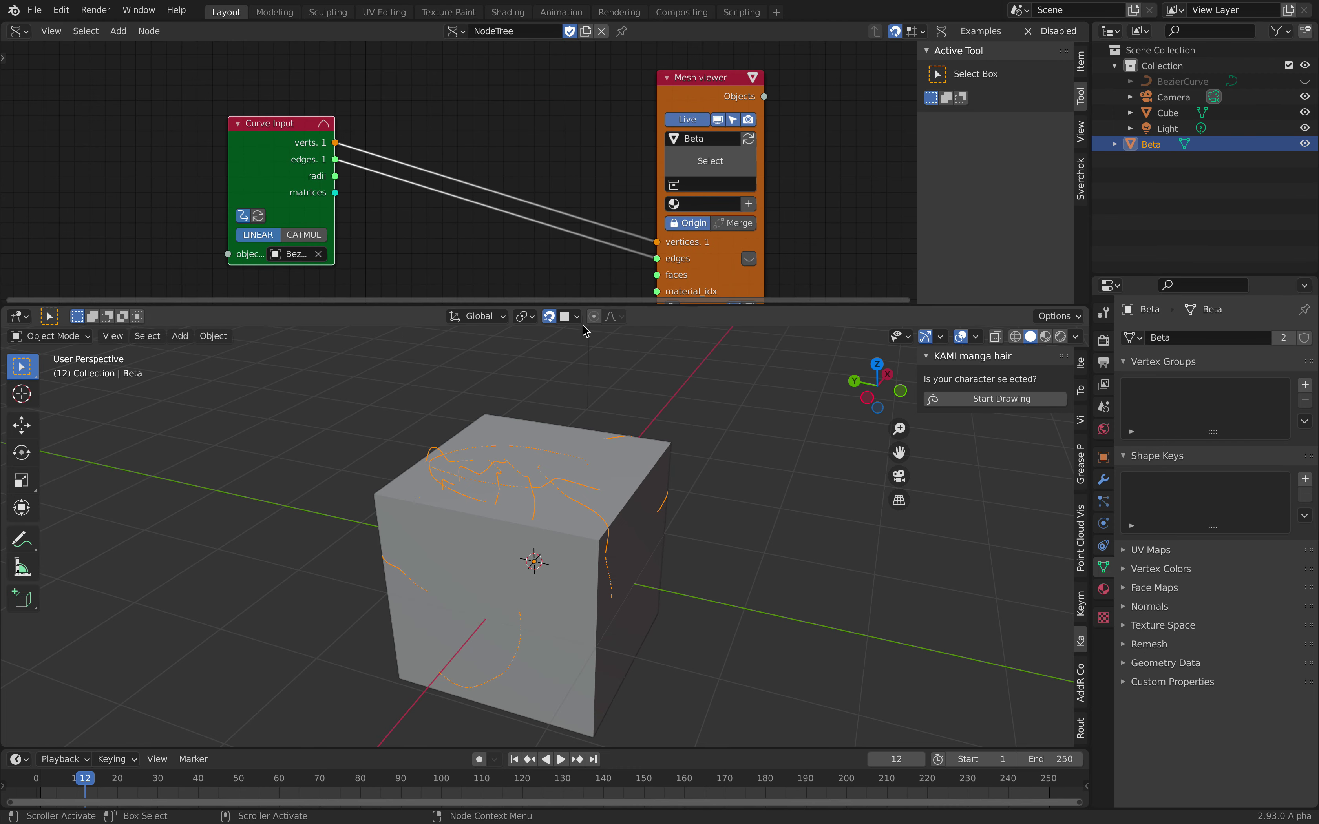
pyautogui.moveTo(585, 304); pyautogui.dragTo(586, 429)
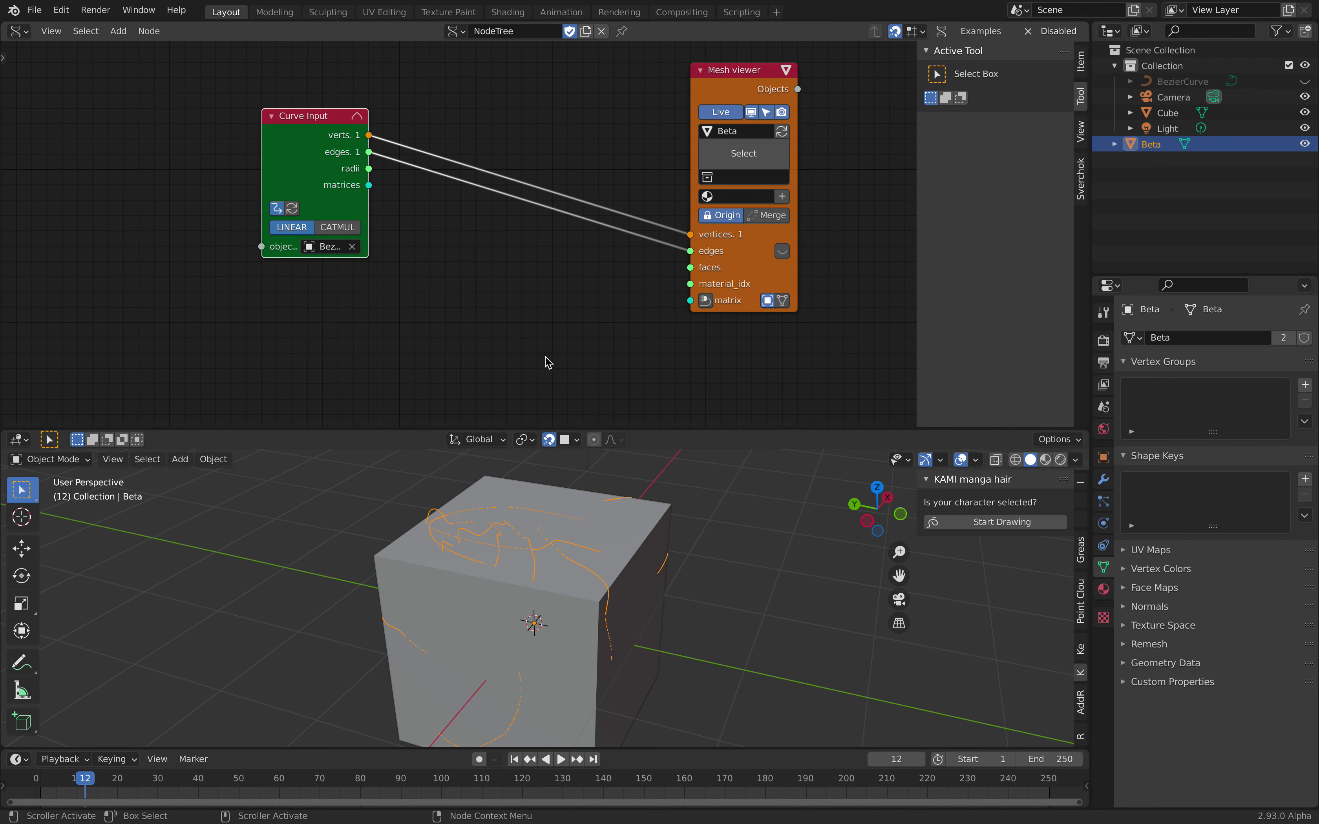
pyautogui.click(452, 268)
pyautogui.moveTo(336, 161); pyautogui.dragTo(154, 174)
pyautogui.press('Home')
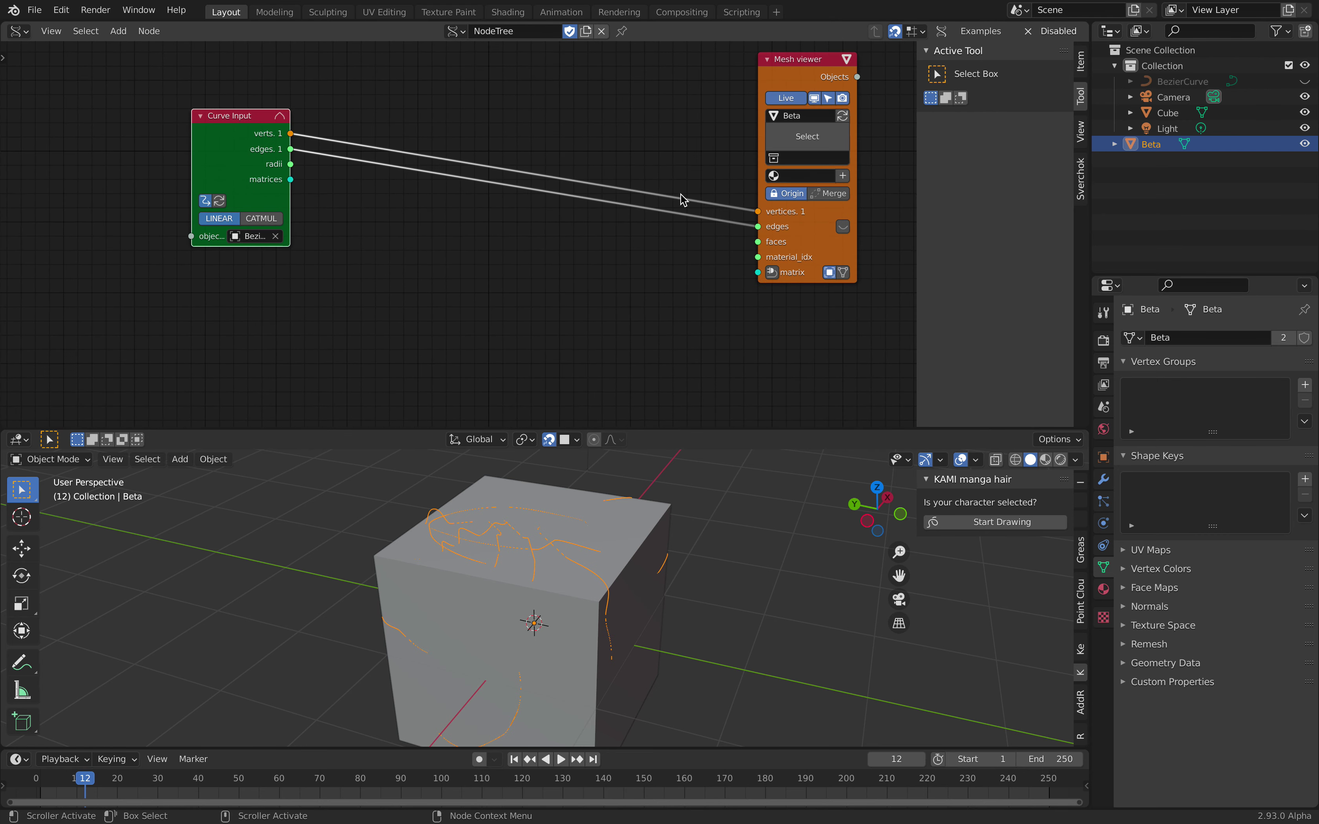
pyautogui.moveTo(916, 177); pyautogui.dragTo(1057, 180)
pyautogui.moveTo(521, 231); pyautogui.dragTo(511, 234, button='middle')
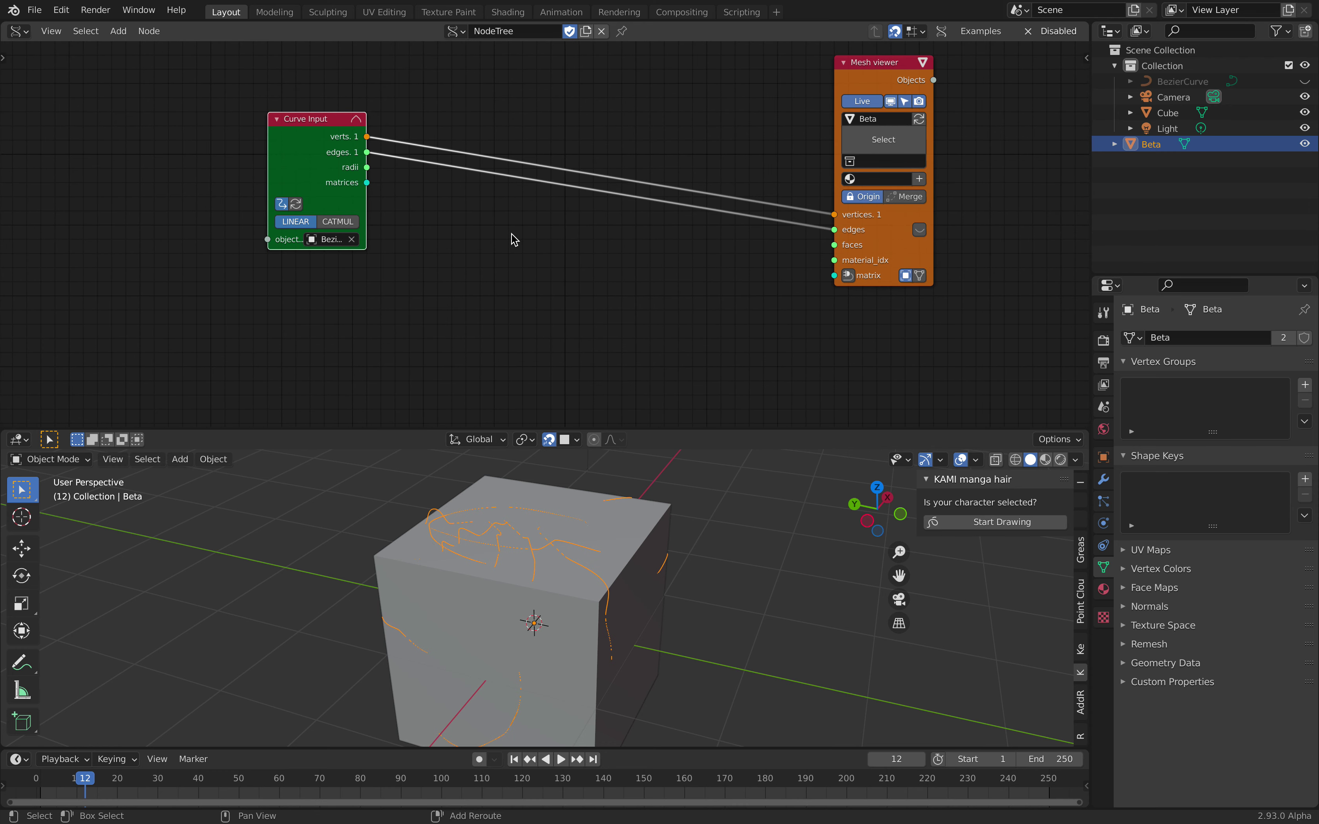
# - Add a Cubic Spline curve node and link the Curve Input's verts to its Vertices input
pyautogui.hotkey('alt', 'space')
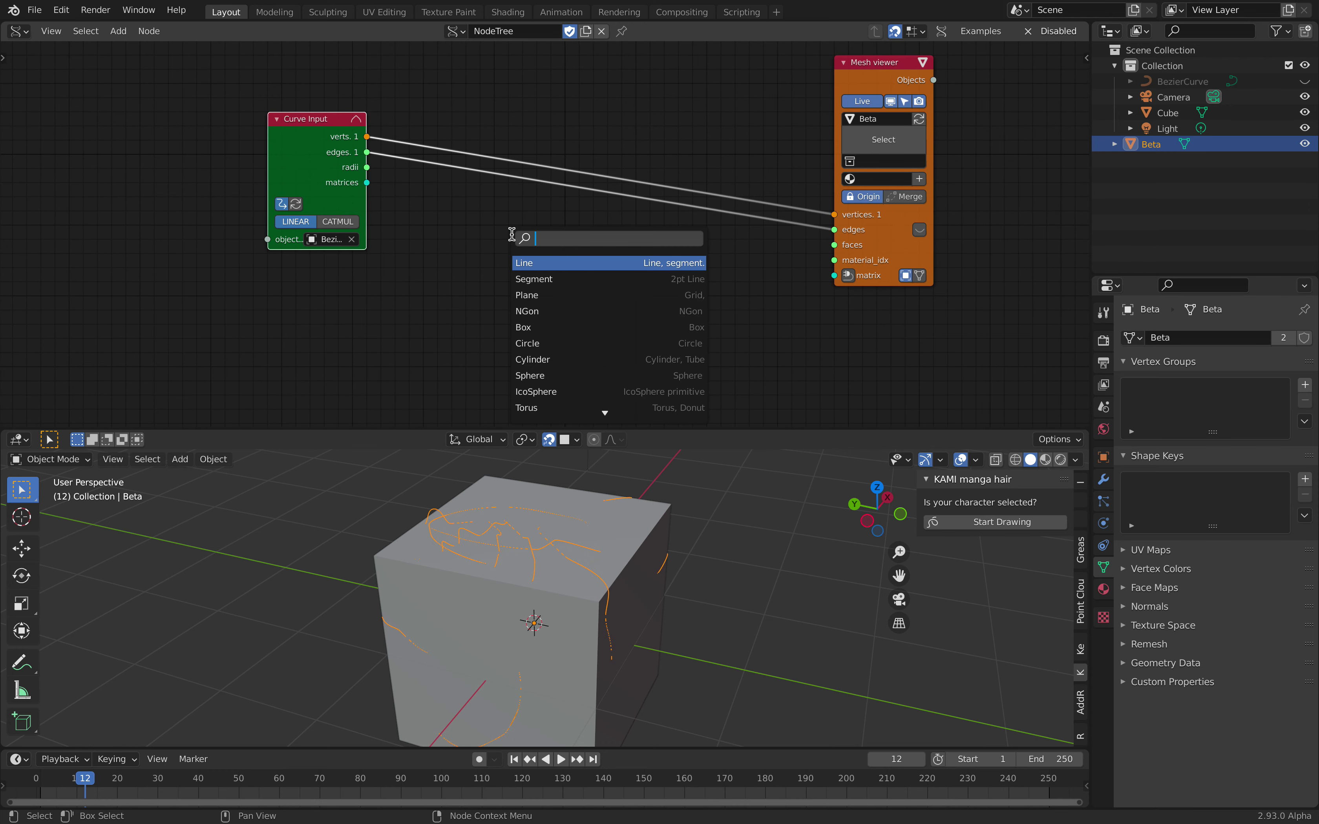
pyautogui.press('Escape')
pyautogui.hotkey('shift', 'a')
pyautogui.moveTo(493, 274)
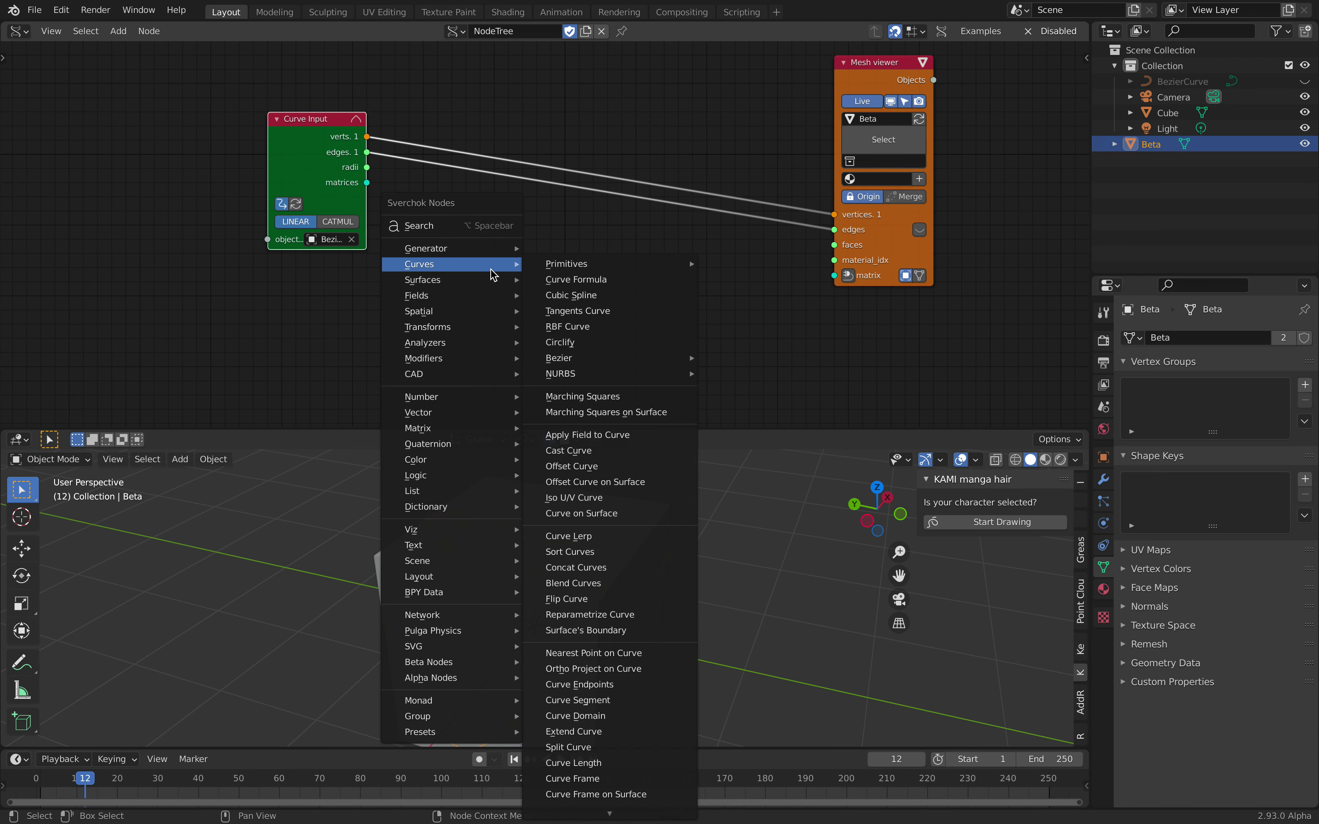
pyautogui.moveTo(644, 268)
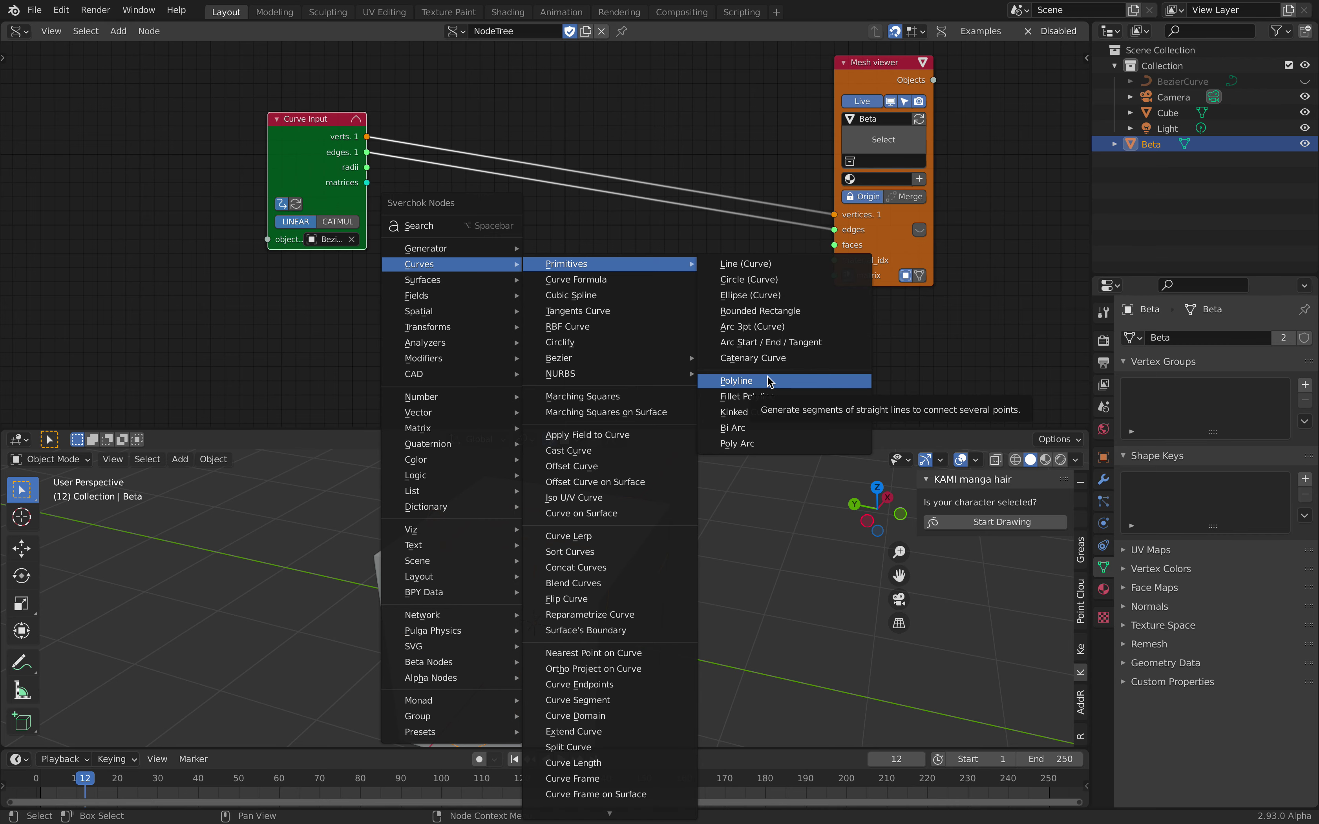
pyautogui.click(599, 295)
pyautogui.click(486, 221)
pyautogui.moveTo(364, 148); pyautogui.dragTo(440, 229)
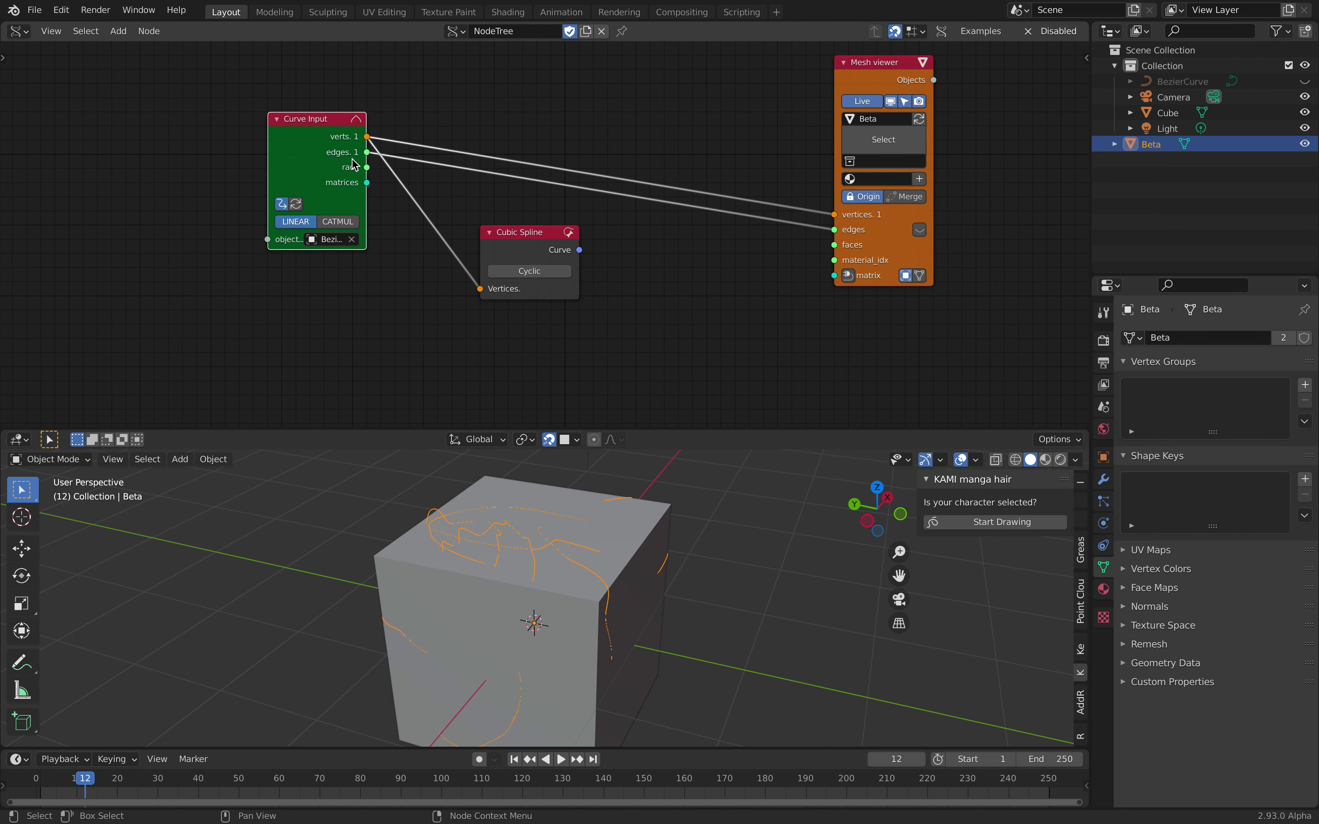
# - Move the Cubic Spline and Curve Input nodes away from the Mesh viewer to make room for another node
pyautogui.scroll(1, 351, 163)
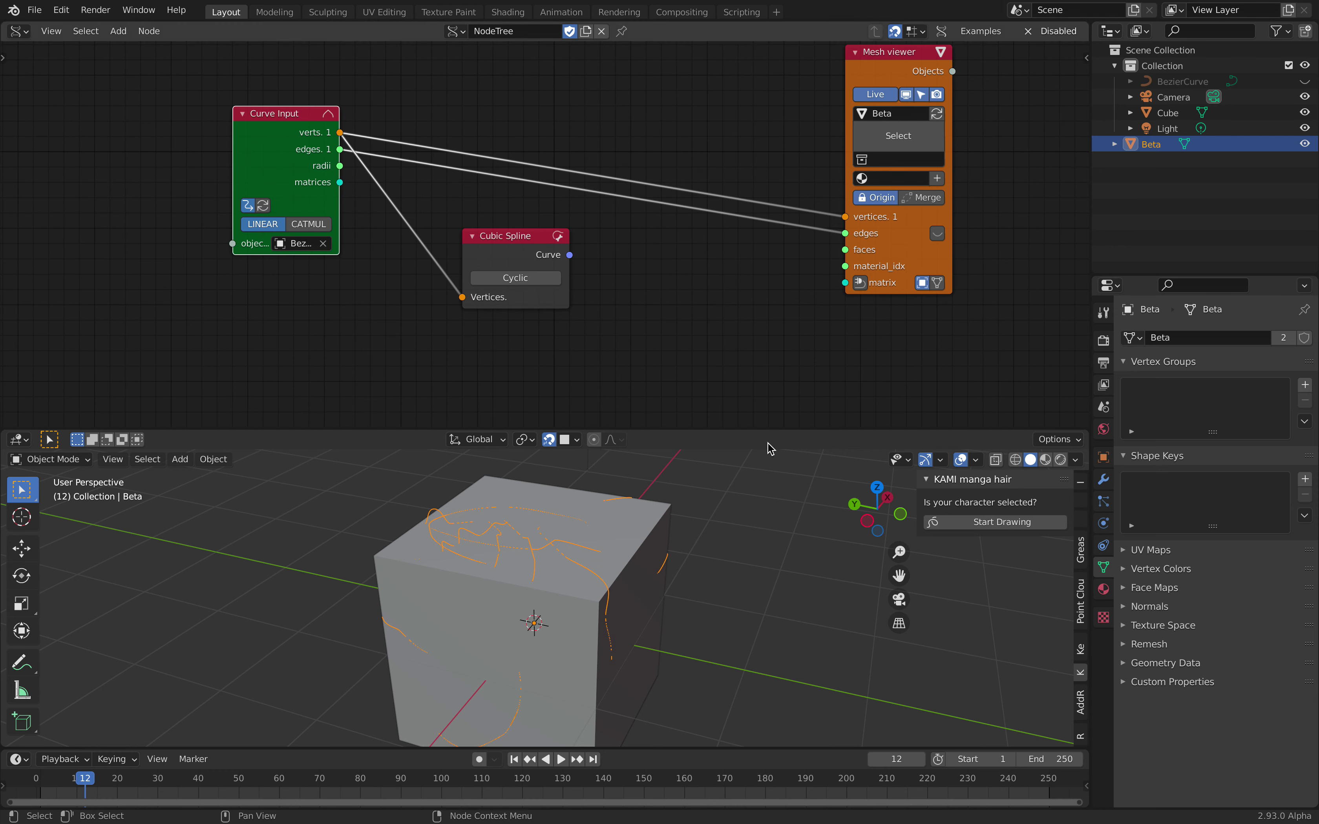
pyautogui.moveTo(567, 558)
pyautogui.mouseDown(button='middle')
pyautogui.moveTo(596, 576)
pyautogui.moveTo(586, 541)
pyautogui.mouseUp(button='middle')
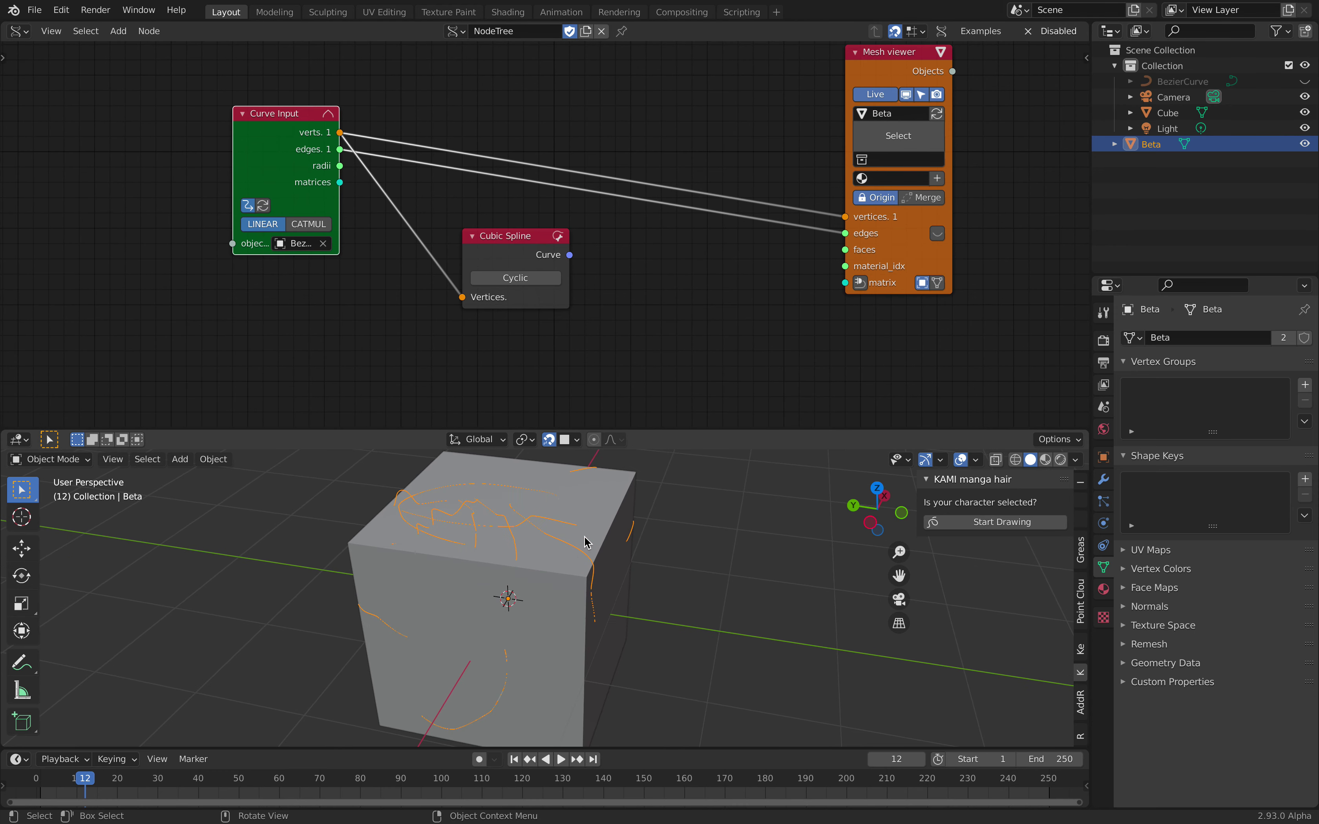
pyautogui.moveTo(513, 235); pyautogui.dragTo(453, 220)
pyautogui.moveTo(305, 134); pyautogui.dragTo(228, 134)
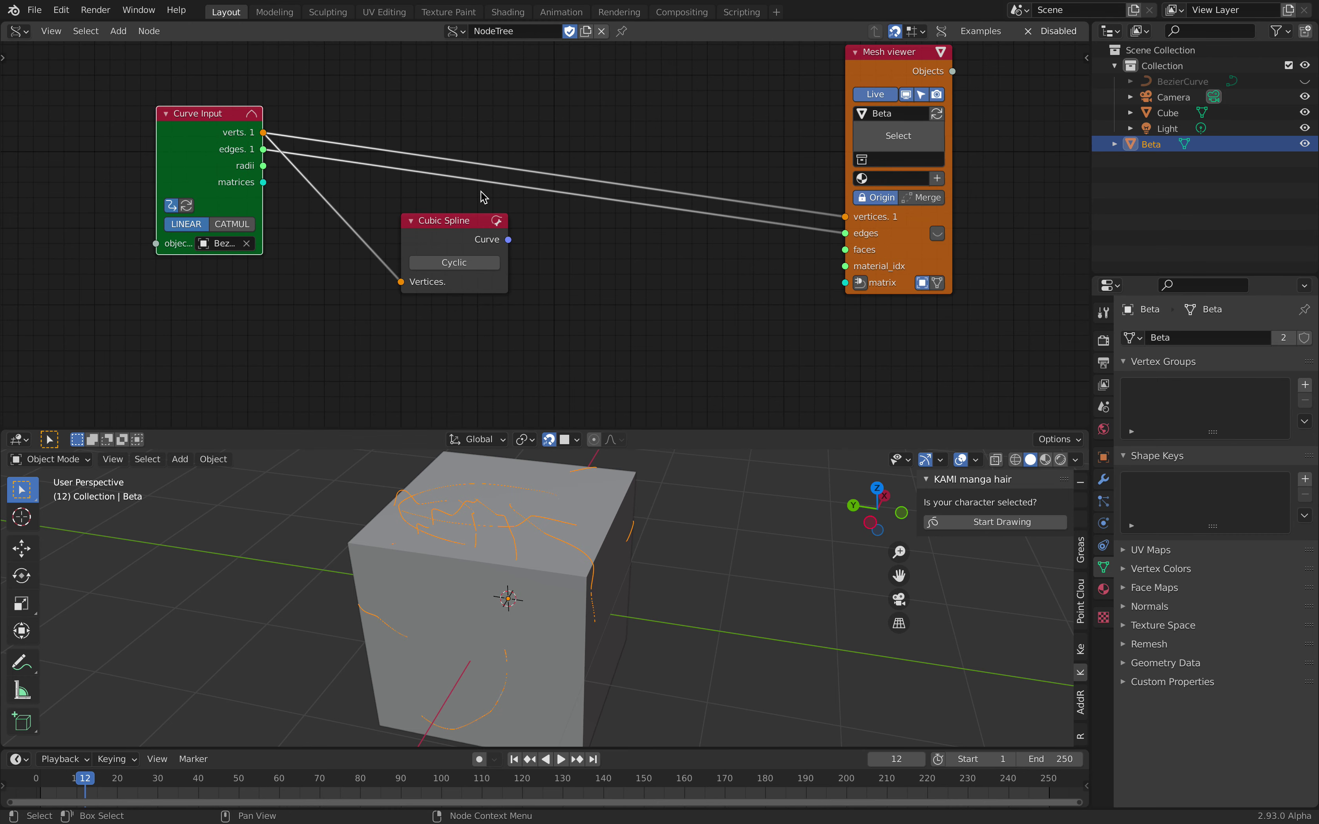
pyautogui.moveTo(478, 221); pyautogui.dragTo(432, 236)
# - Add an Evaluate Curve node and link the Cubic Spline's Curve output to its Curve input
pyautogui.moveTo(567, 259); pyautogui.dragTo(560, 249, button='middle')
pyautogui.hotkey('shift', 'a')
pyautogui.moveTo(560, 249)
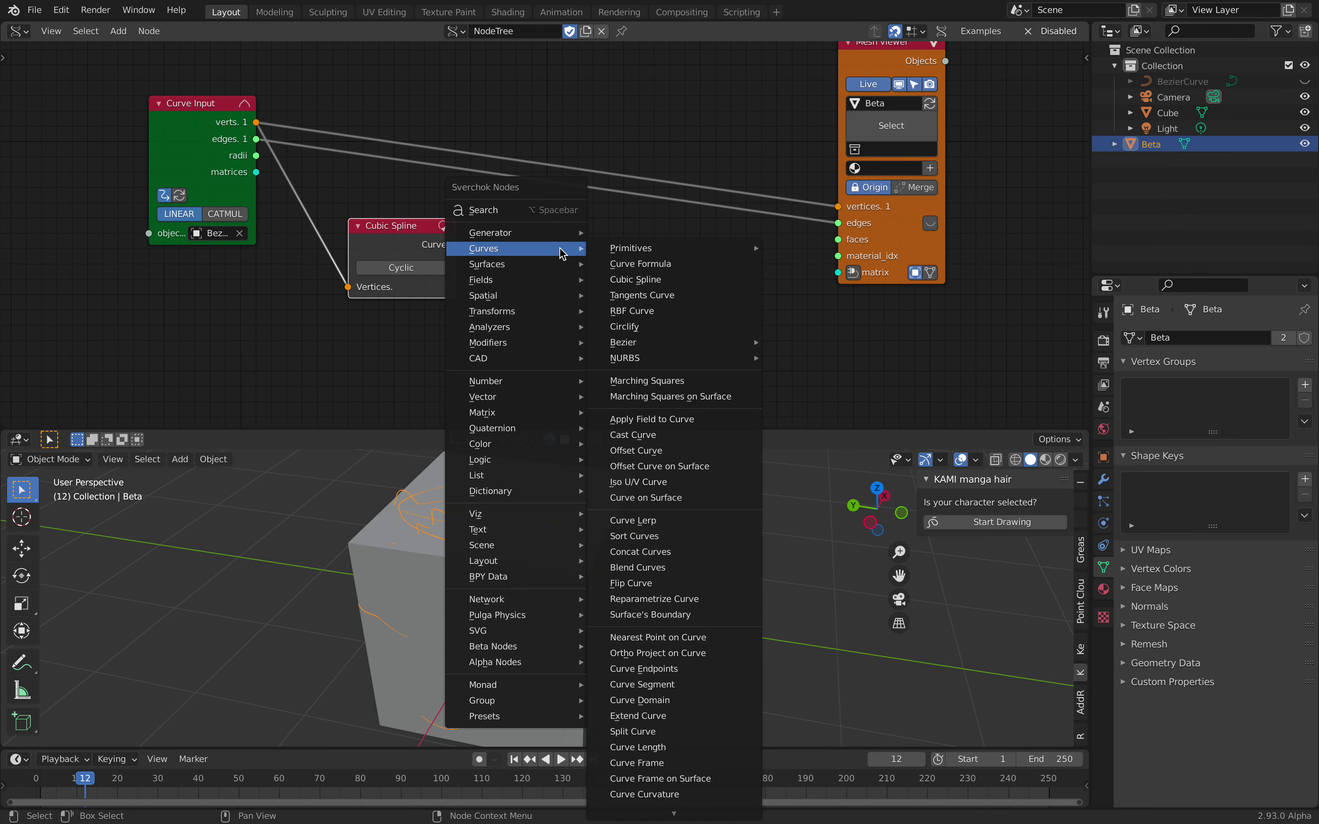
pyautogui.moveTo(675, 813)
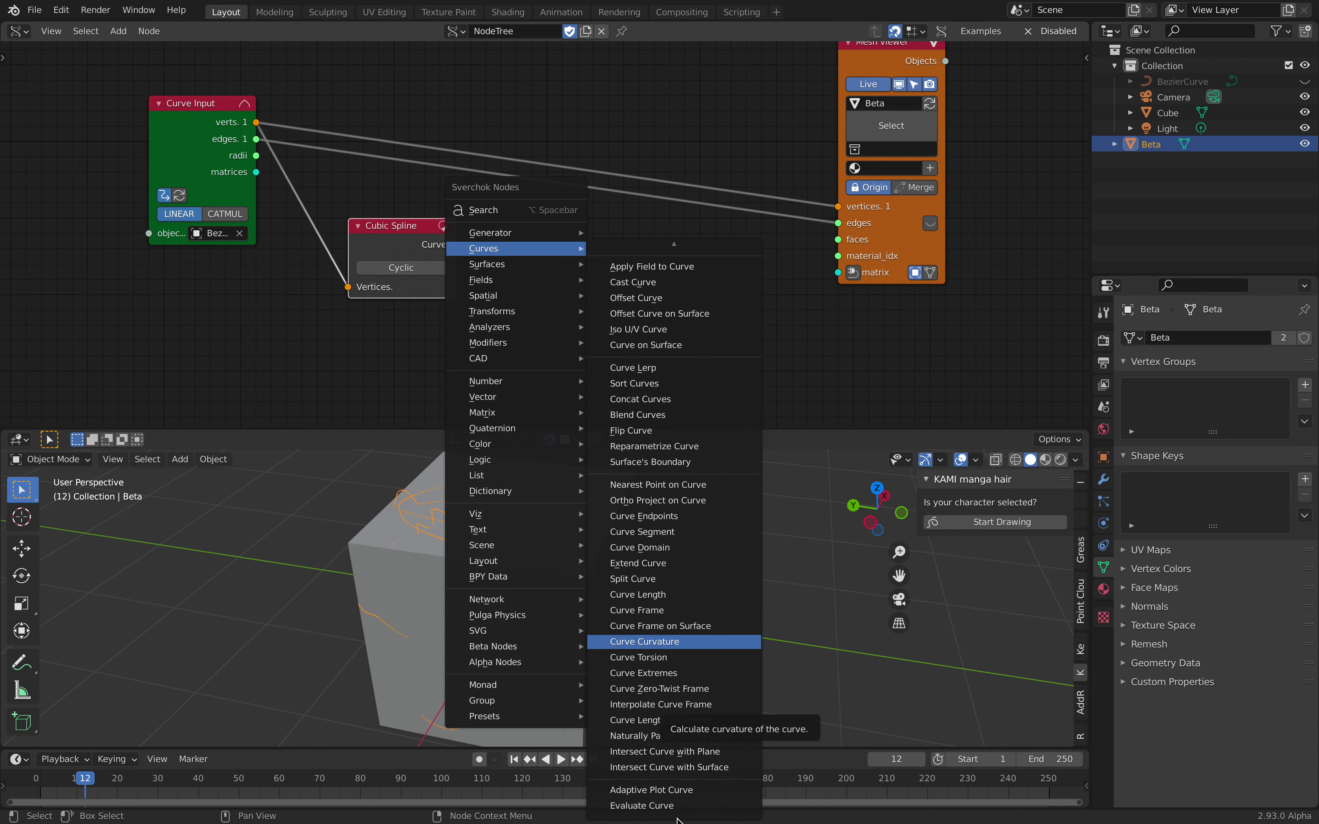
pyautogui.click(678, 807)
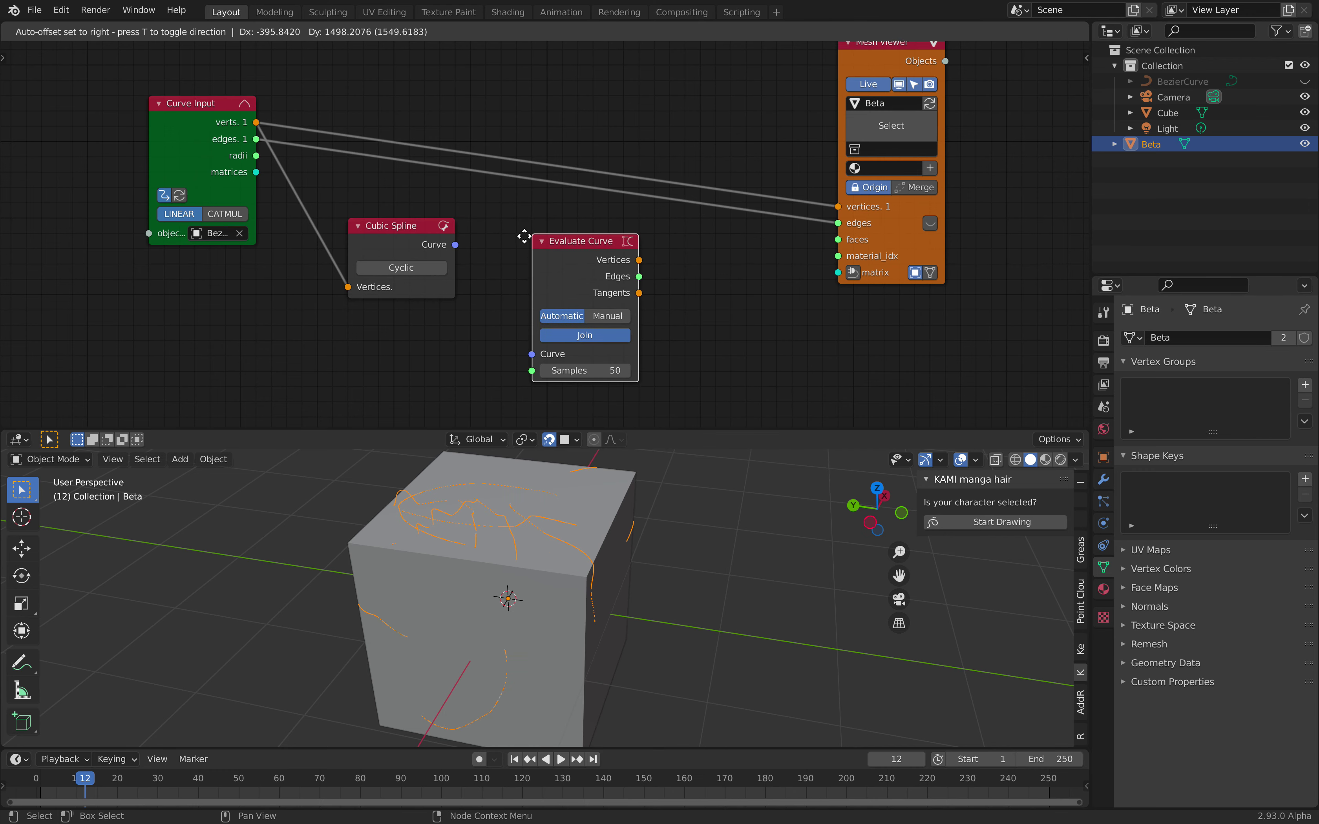
pyautogui.click(488, 236)
pyautogui.moveTo(456, 245); pyautogui.dragTo(518, 357)
# - Link Evaluate Curve's Vertices and Edges to the Mesh viewer's vertices and edges, and set Samples to 16
pyautogui.moveTo(874, 230); pyautogui.dragTo(828, 154)
pyautogui.click(580, 241)
pyautogui.keyDown('shift'); pyautogui.click(832, 153); pyautogui.keyUp('shift')
pyautogui.press('f')
pyautogui.moveTo(582, 240); pyautogui.dragTo(613, 164)
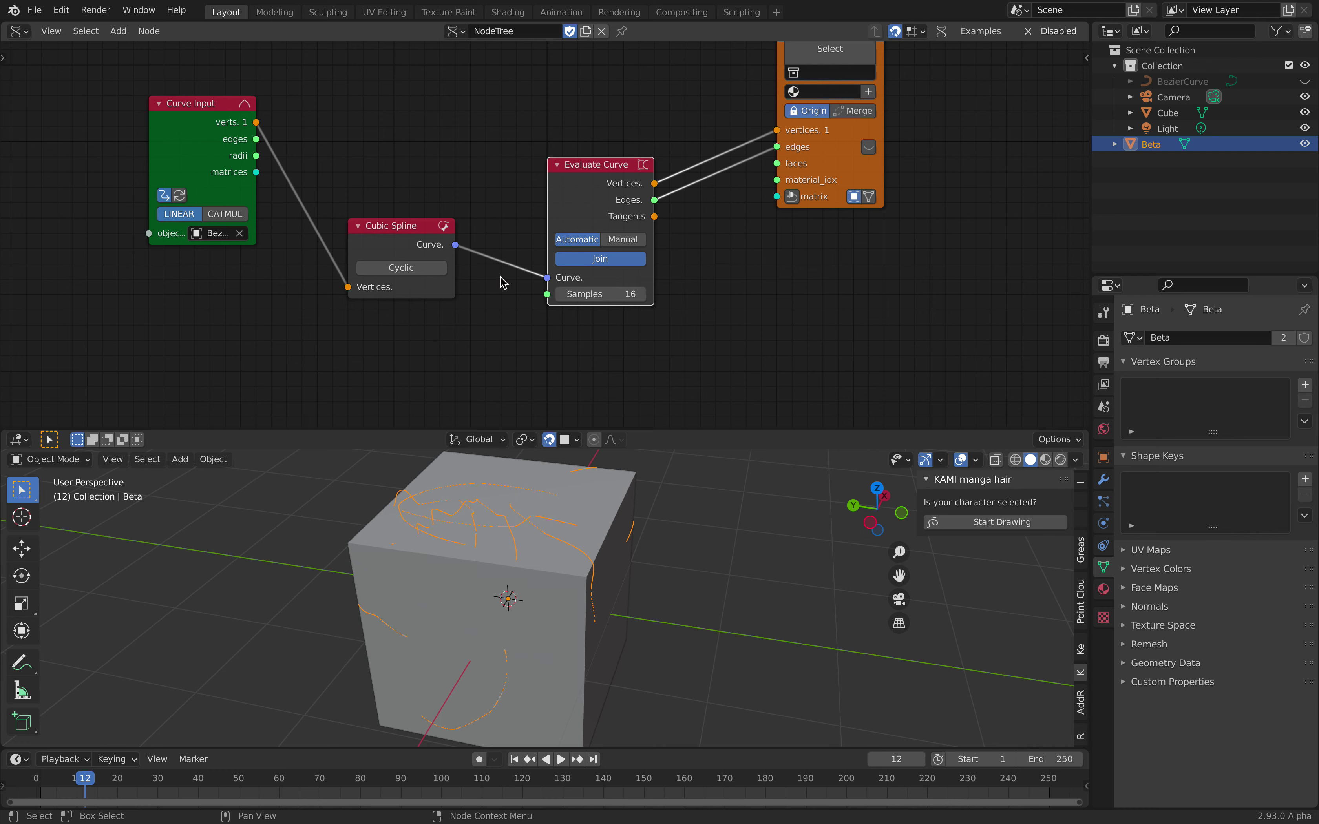
# - Play the animation to update the tree, comparing Evaluate Curve's result at 30 and 16 samples
pyautogui.press('space')
pyautogui.press('space')
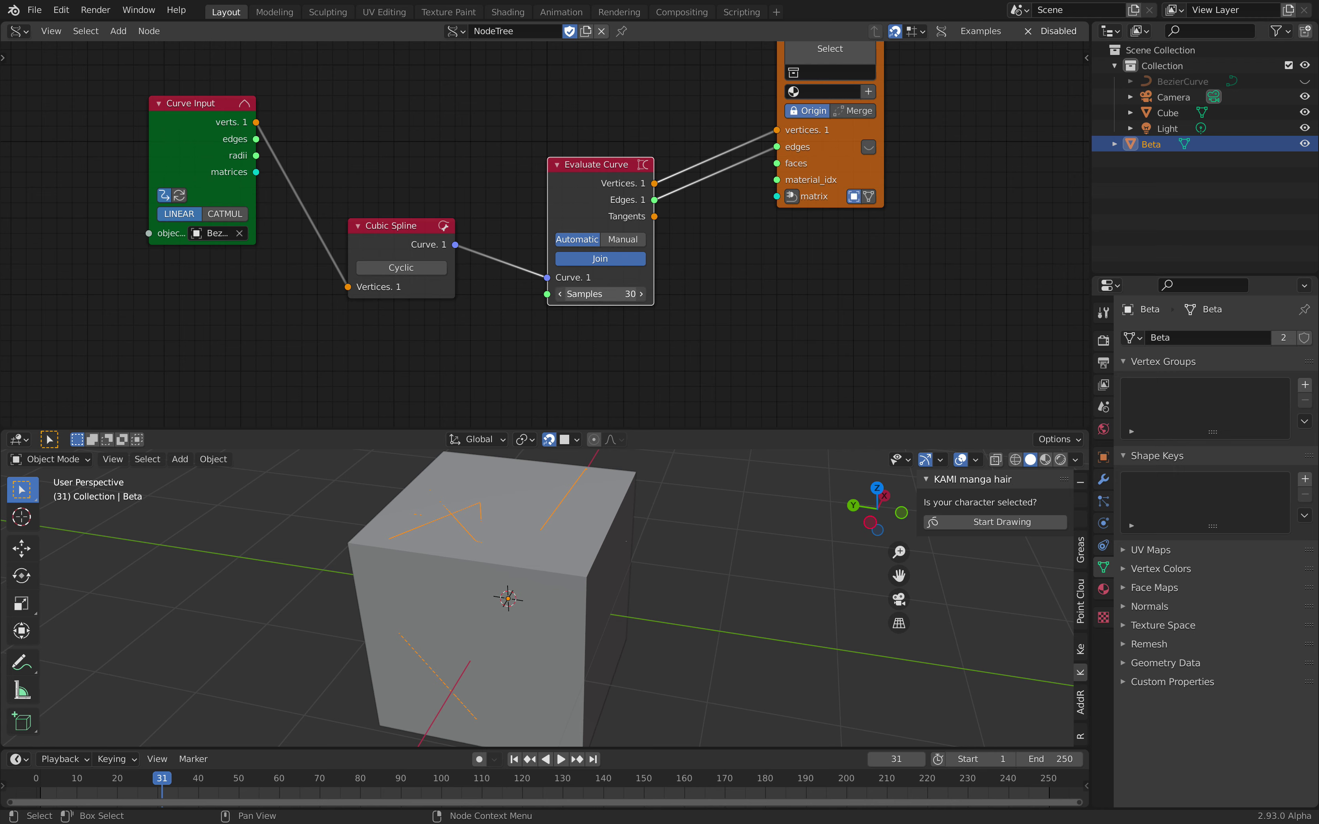
pyautogui.press('space')
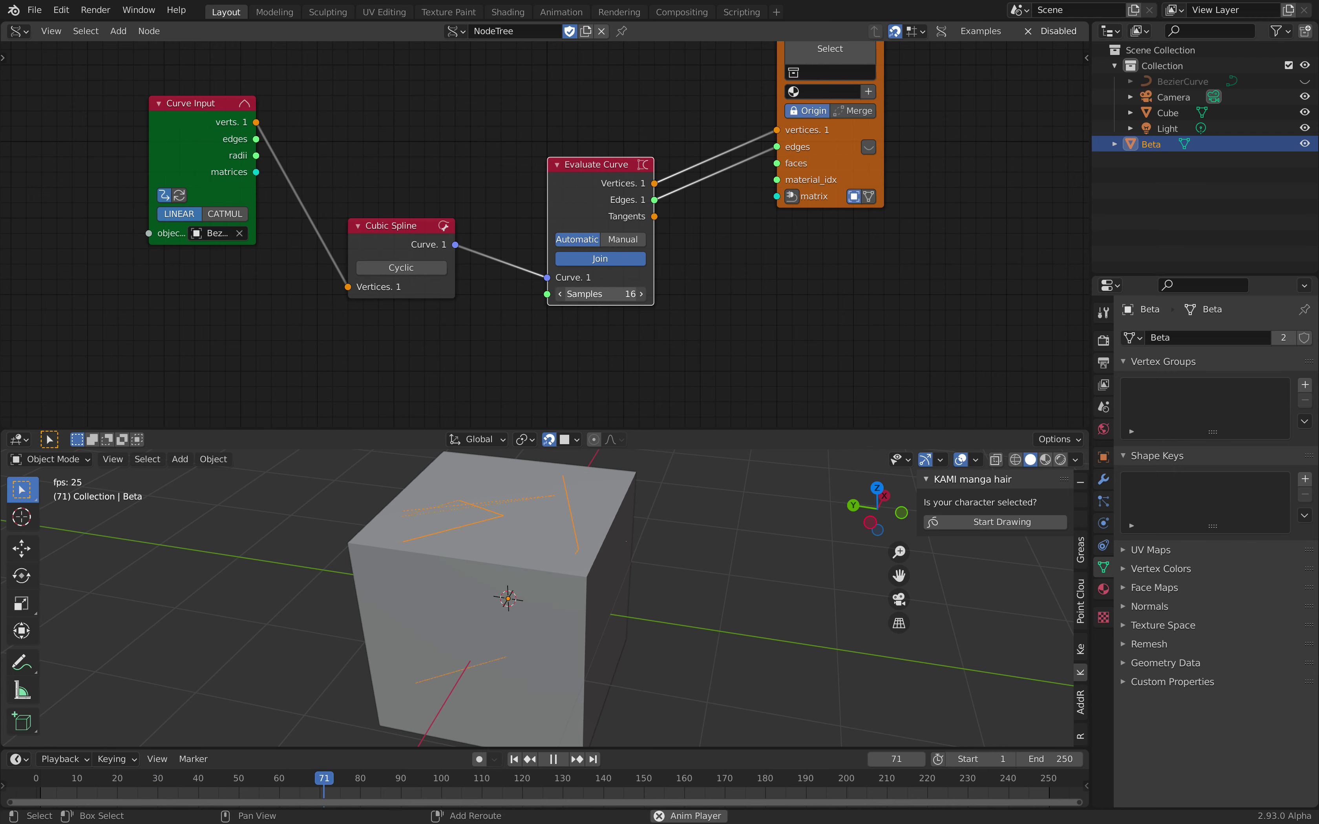
pyautogui.moveTo(625, 567); pyautogui.dragTo(605, 526, button='middle')
pyautogui.press('space')
pyautogui.scroll(-1, 551, 278)
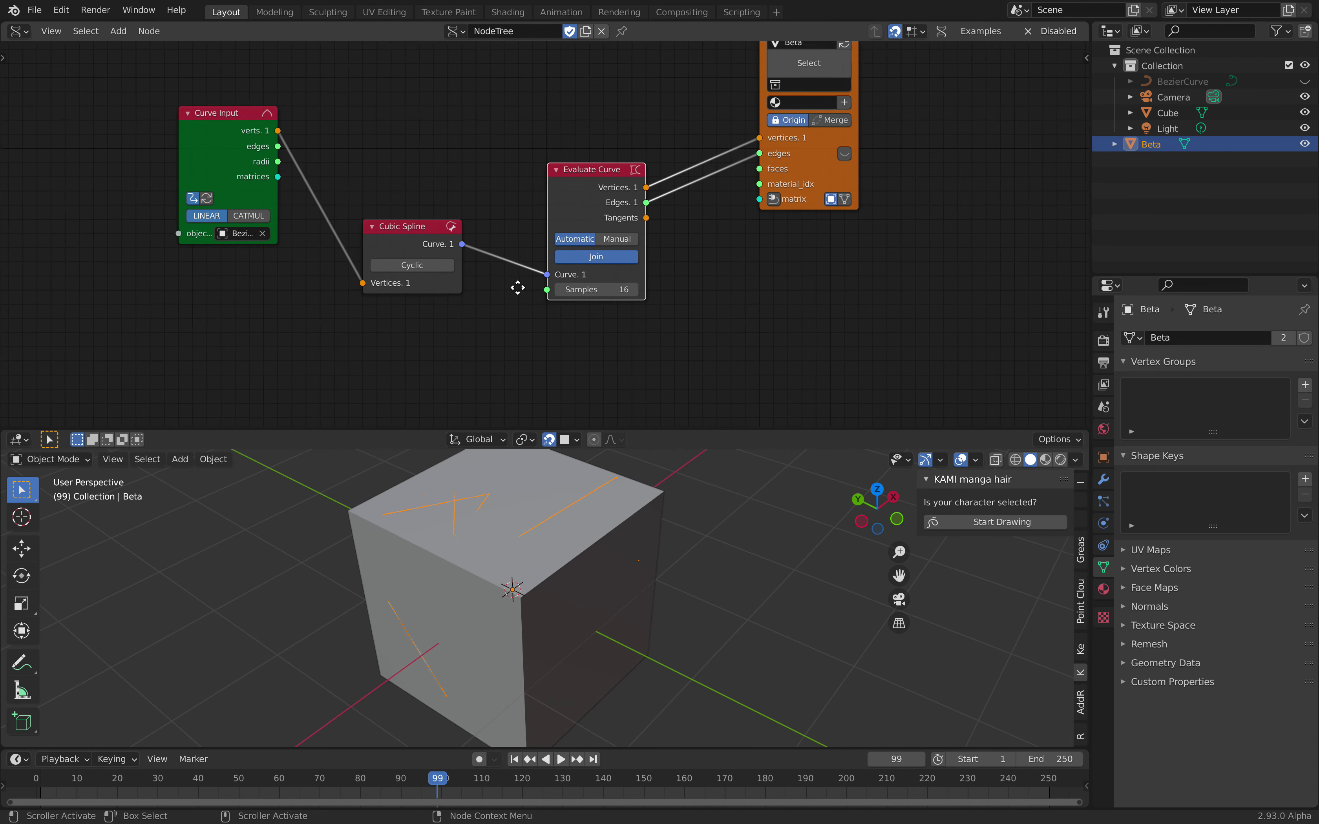
# - Rearrange the Curve Input and Cubic Spline nodes to leave a wide gap between them
pyautogui.moveTo(515, 282); pyautogui.dragTo(644, 291, button='middle')
pyautogui.moveTo(371, 141); pyautogui.dragTo(243, 143)
pyautogui.moveTo(526, 235); pyautogui.dragTo(512, 208)
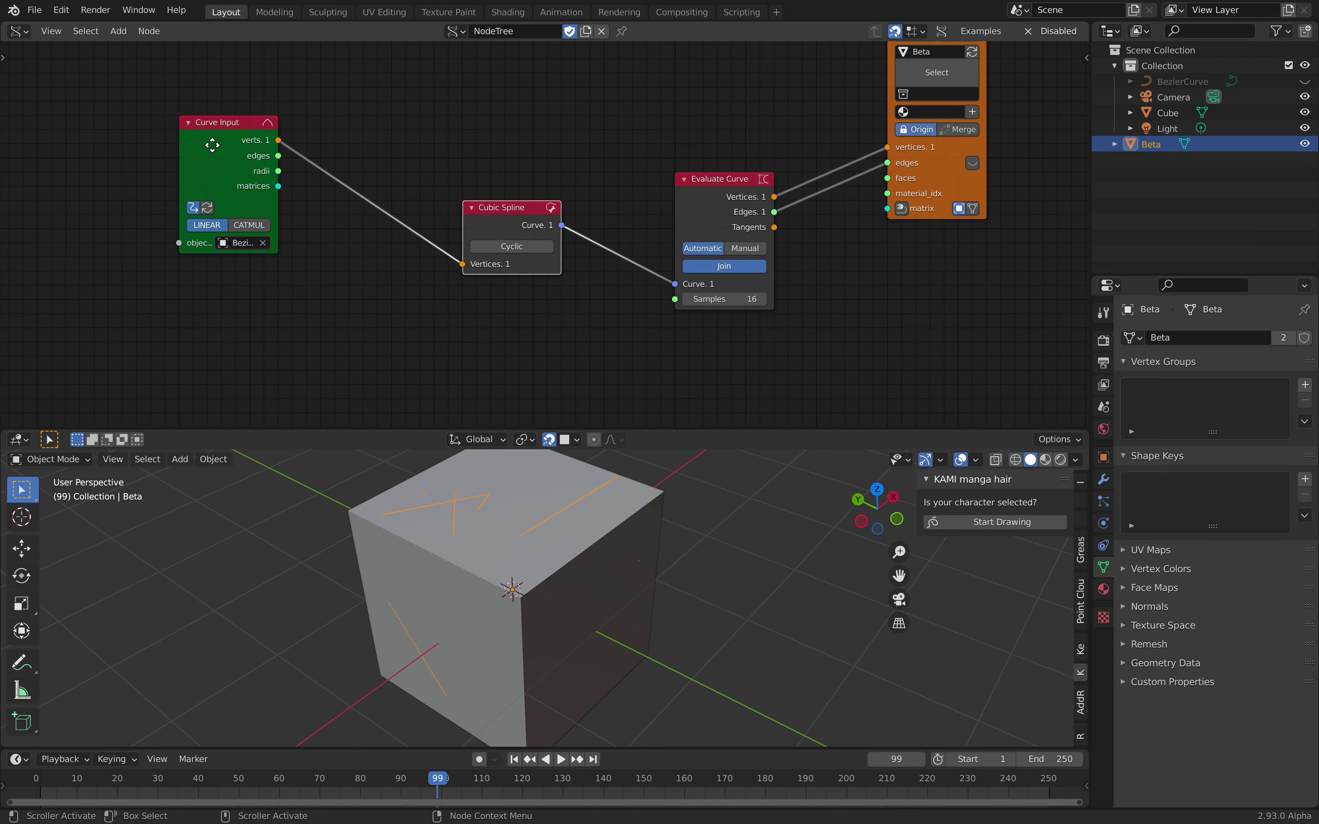
pyautogui.moveTo(212, 145); pyautogui.dragTo(143, 143)
pyautogui.moveTo(184, 141); pyautogui.dragTo(331, 184, button='middle')
pyautogui.moveTo(331, 184); pyautogui.dragTo(231, 184)
# - Add a Separate Loose Parts node between Curve Input and Cubic Spline
pyautogui.moveTo(386, 189); pyautogui.dragTo(391, 173, button='middle')
pyautogui.hotkey('shift', 'a')
pyautogui.moveTo(404, 146)
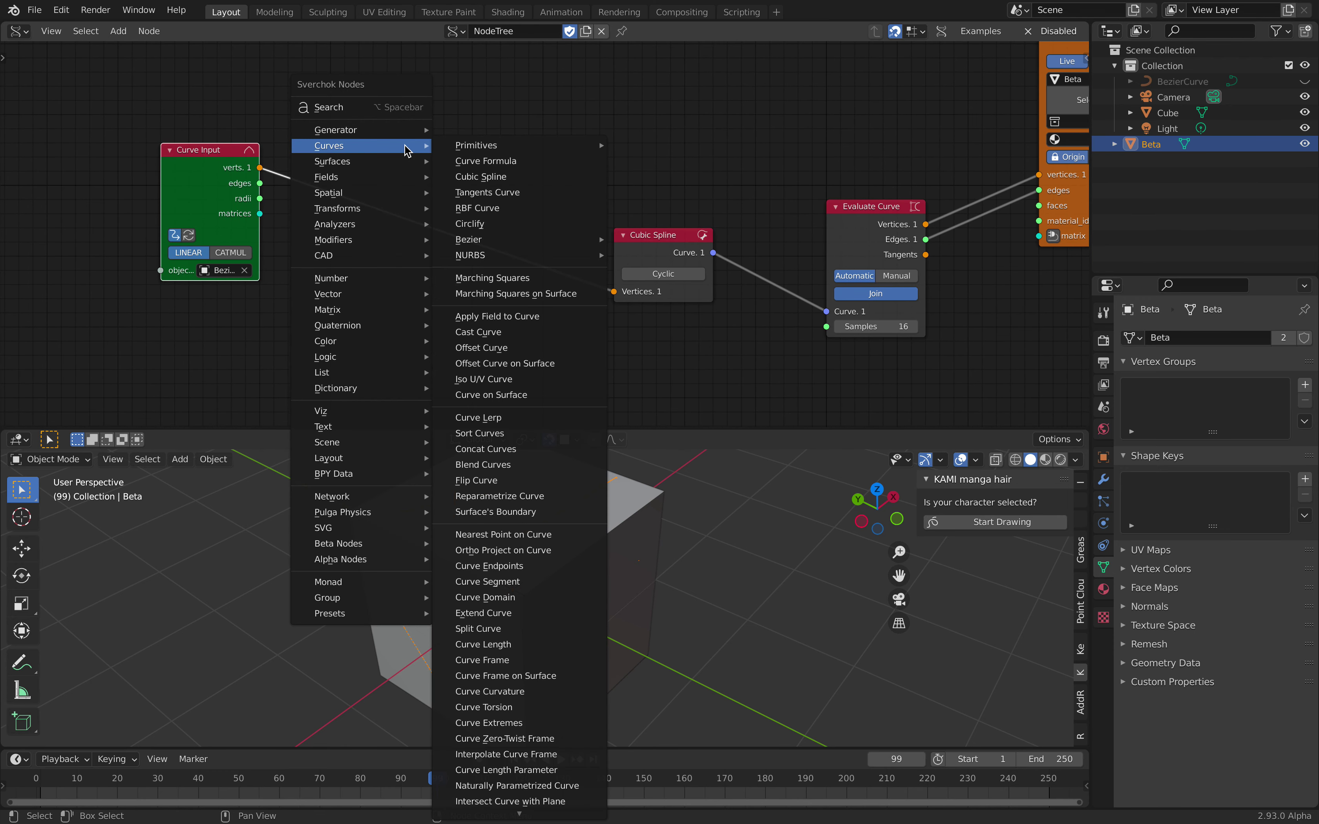
pyautogui.click(388, 108)
pyautogui.write('sepa')
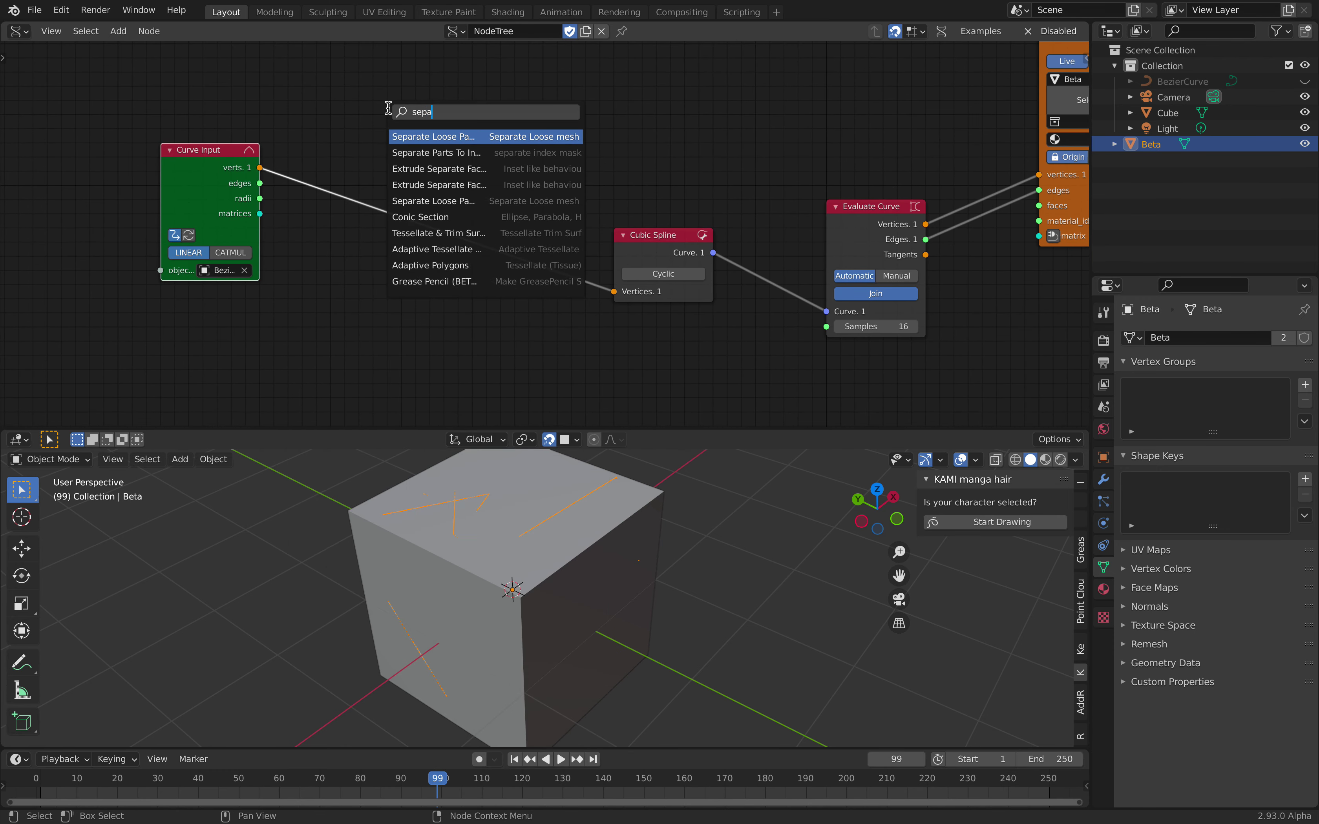
pyautogui.press('Return')
pyautogui.click(388, 107)
# - Link the Curve Input's verts and edges to Separate Loose Parts, and its Vertices output to the Cubic Spline
pyautogui.moveTo(260, 168); pyautogui.dragTo(388, 189)
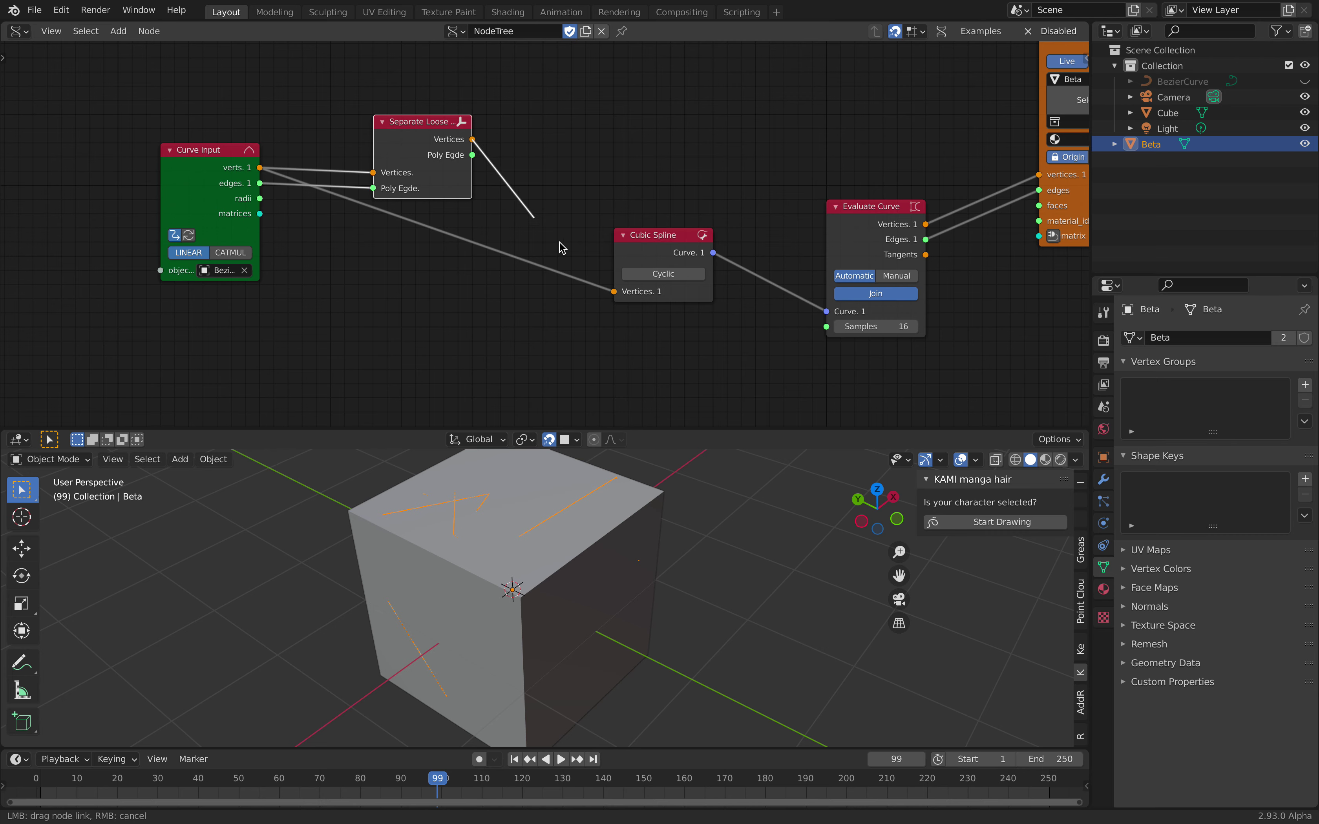
pyautogui.moveTo(610, 293); pyautogui.dragTo(611, 294)
pyautogui.moveTo(435, 137); pyautogui.dragTo(506, 221)
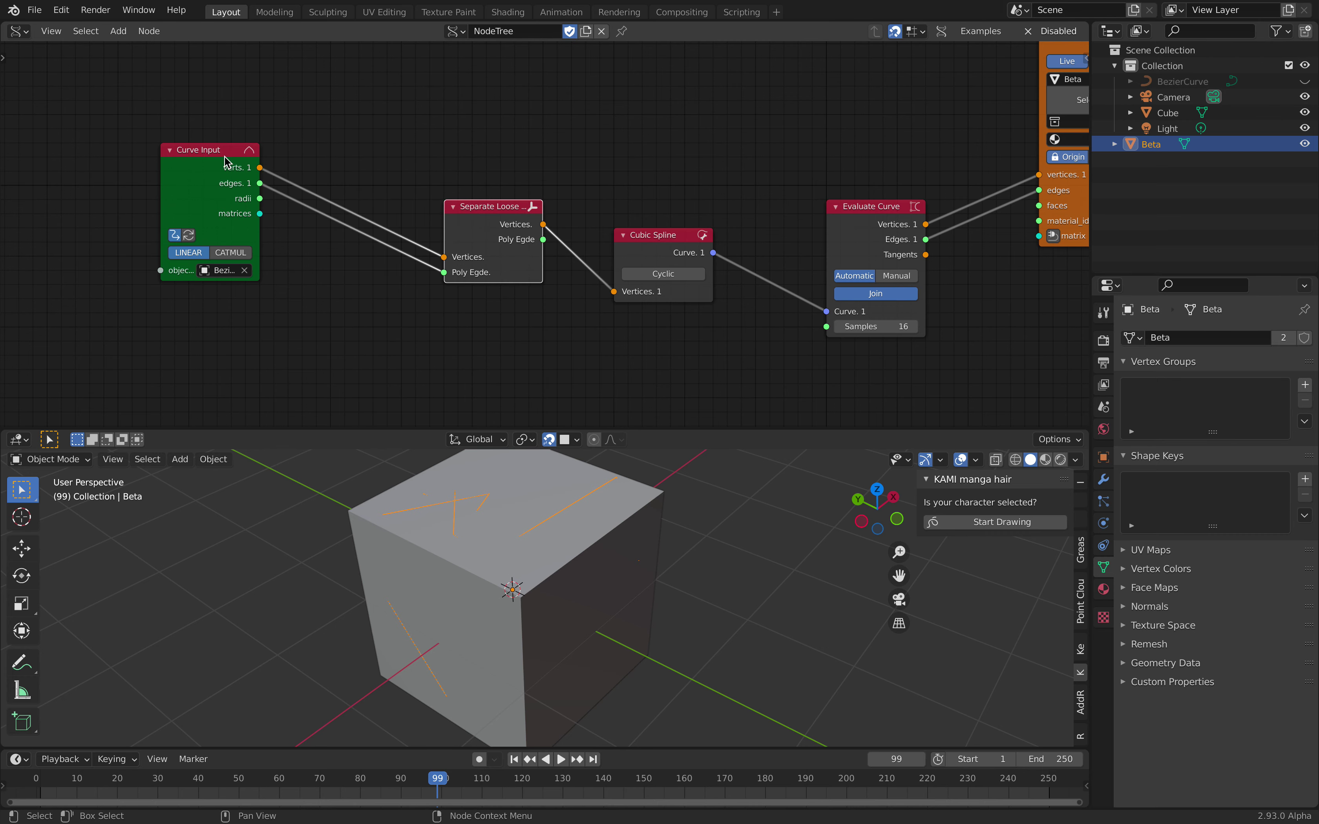
# - Tidy the positions of the Curve Input and Cubic Spline nodes, and play the animation to update the separated strands
pyautogui.moveTo(223, 156); pyautogui.dragTo(323, 212)
pyautogui.moveTo(639, 239); pyautogui.dragTo(625, 196)
pyautogui.moveTo(618, 159); pyautogui.dragTo(595, 159, button='middle')
pyautogui.press('space')
pyautogui.press('space')
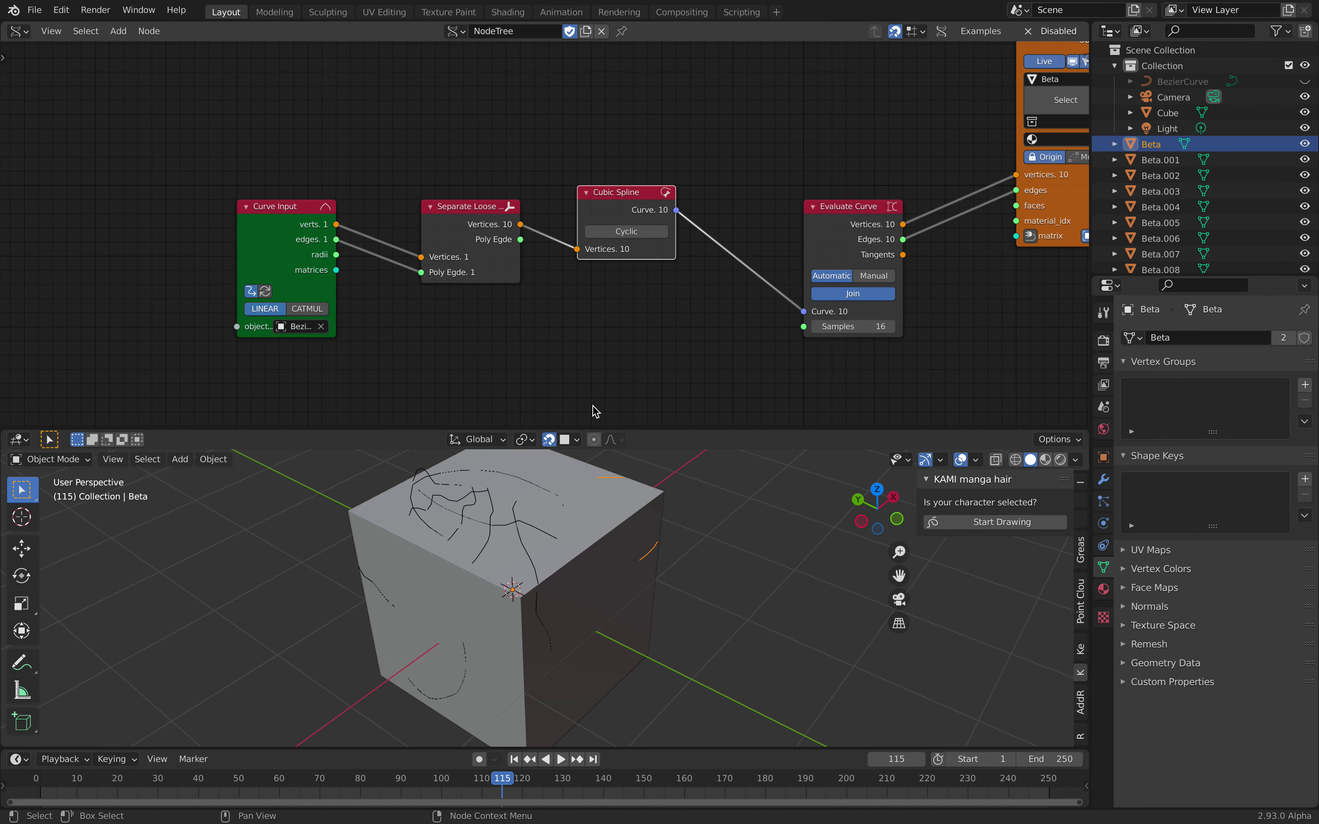
# - Set Evaluate Curve's Samples to 4 and play the animation to update the strands
pyautogui.moveTo(635, 459); pyautogui.dragTo(632, 449, button='middle')
pyautogui.write('4')
pyautogui.press('Return')
pyautogui.press('space')
pyautogui.moveTo(735, 536); pyautogui.dragTo(689, 533, button='middle')
pyautogui.press('space')
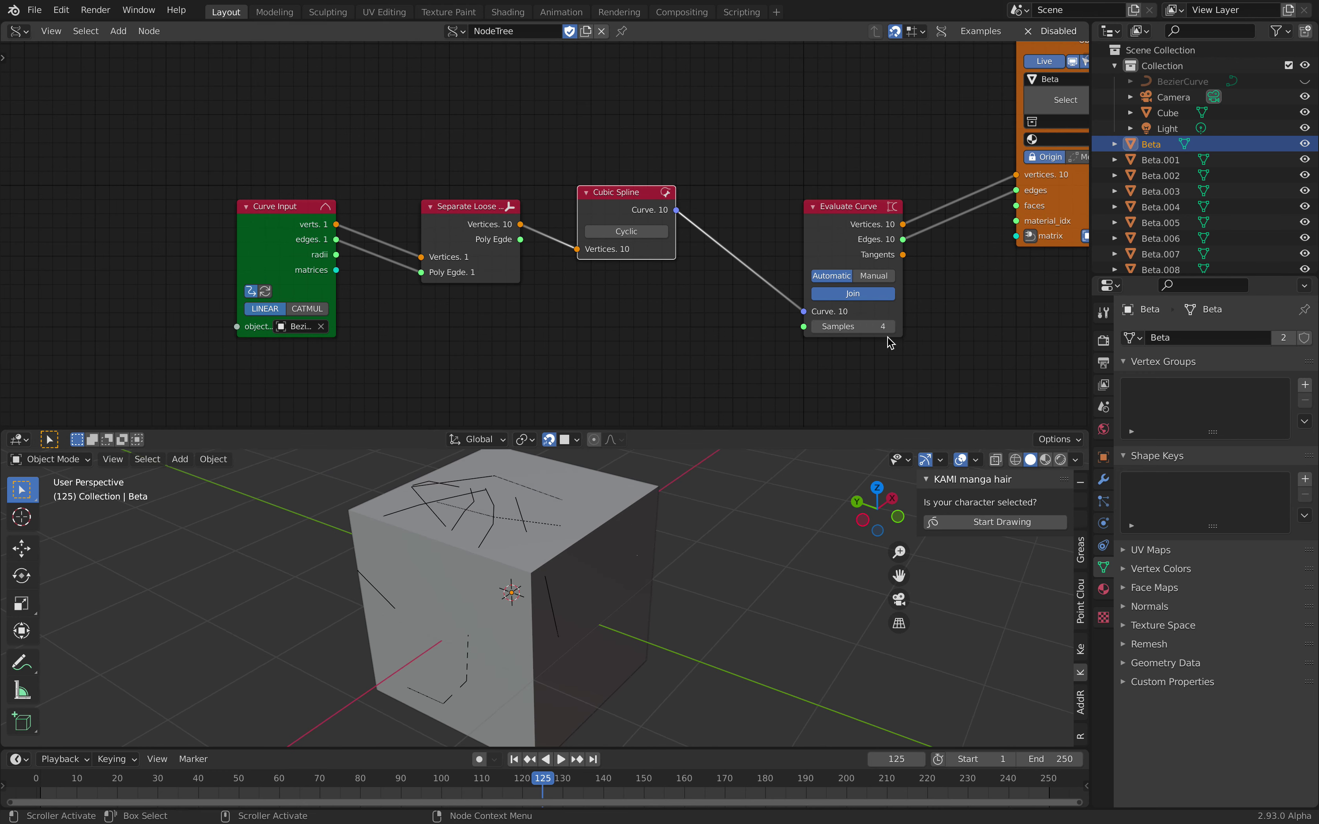
# - Set Evaluate Curve's Samples to 7 and play the animation to update the strands
pyautogui.click(891, 328)
pyautogui.press('space')
pyautogui.press('space')
# - Check individual strand meshes on the cube's top face in Edit Mode
pyautogui.moveTo(504, 535); pyautogui.dragTo(598, 518, button='middle')
pyautogui.click(552, 517)
pyautogui.press('Tab')
pyautogui.press('Tab')
pyautogui.press('Tab')
pyautogui.press('Tab')
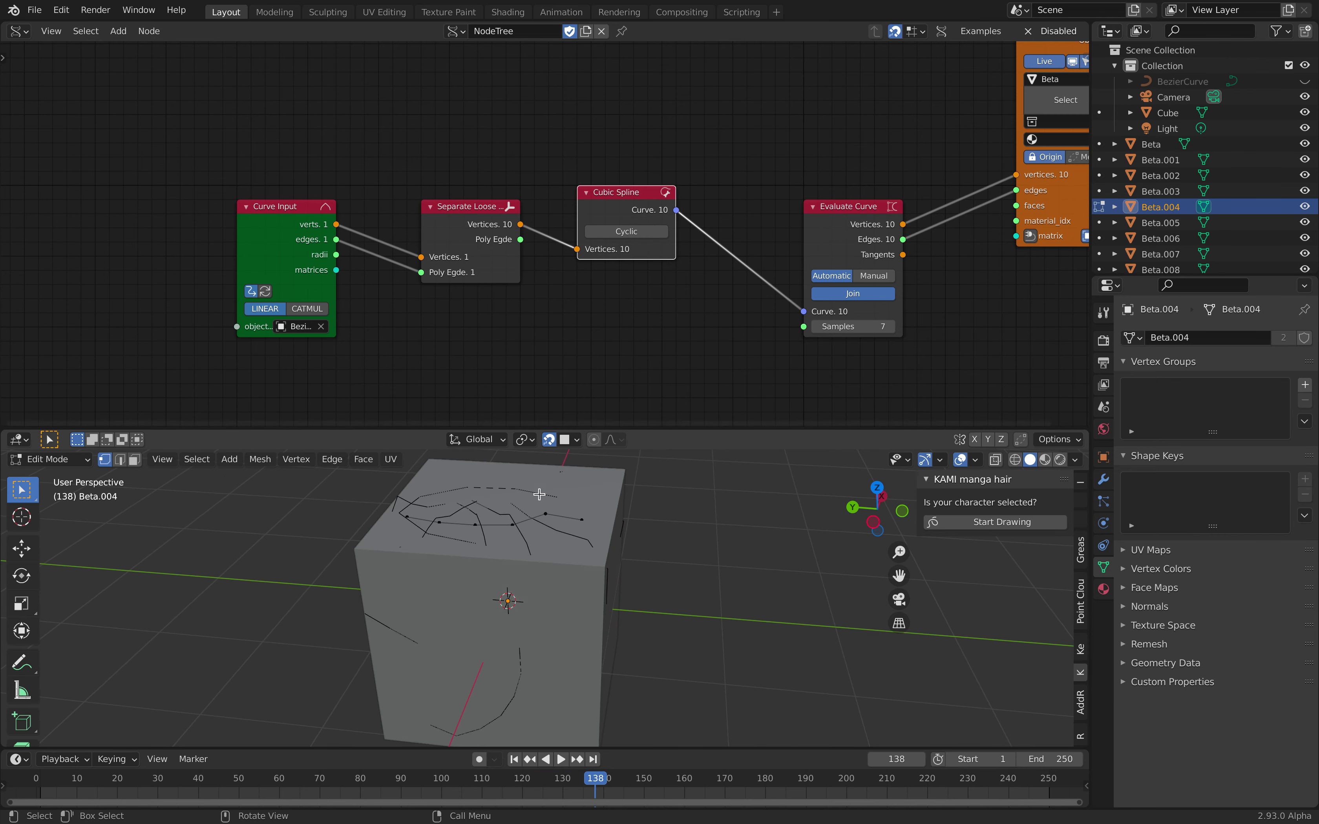
pyautogui.click(539, 496)
pyautogui.press('Tab')
pyautogui.moveTo(640, 527); pyautogui.dragTo(619, 531, button='middle')
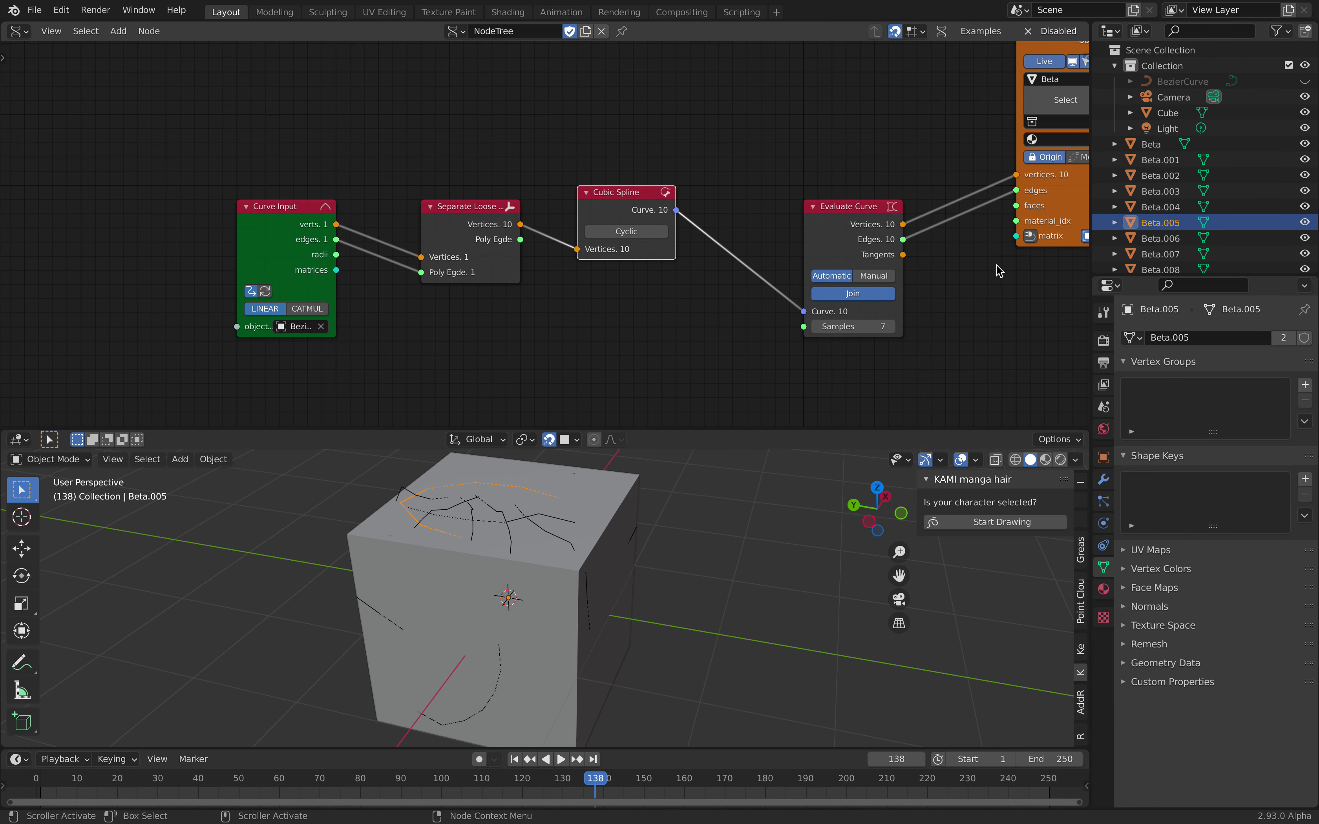
# - Turn on Merge in the Mesh viewer and play the animation to combine all strands into one mesh
pyautogui.moveTo(918, 189); pyautogui.dragTo(707, 210, button='middle')
pyautogui.click(877, 179)
pyautogui.moveTo(545, 526); pyautogui.dragTo(682, 458, button='middle')
pyautogui.click(549, 524)
pyautogui.click(550, 525)
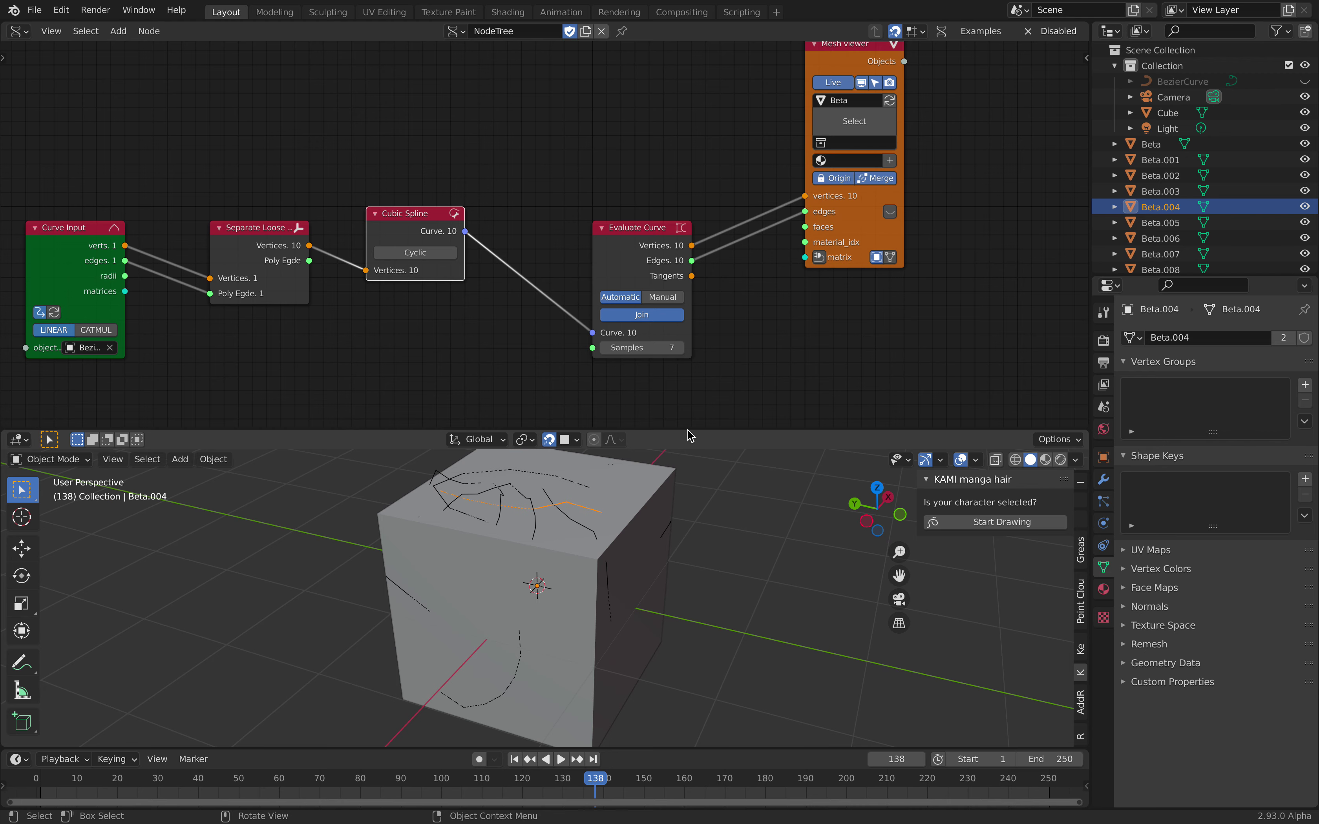
pyautogui.moveTo(690, 434); pyautogui.dragTo(690, 397)
pyautogui.scroll(-1, 1125, 229)
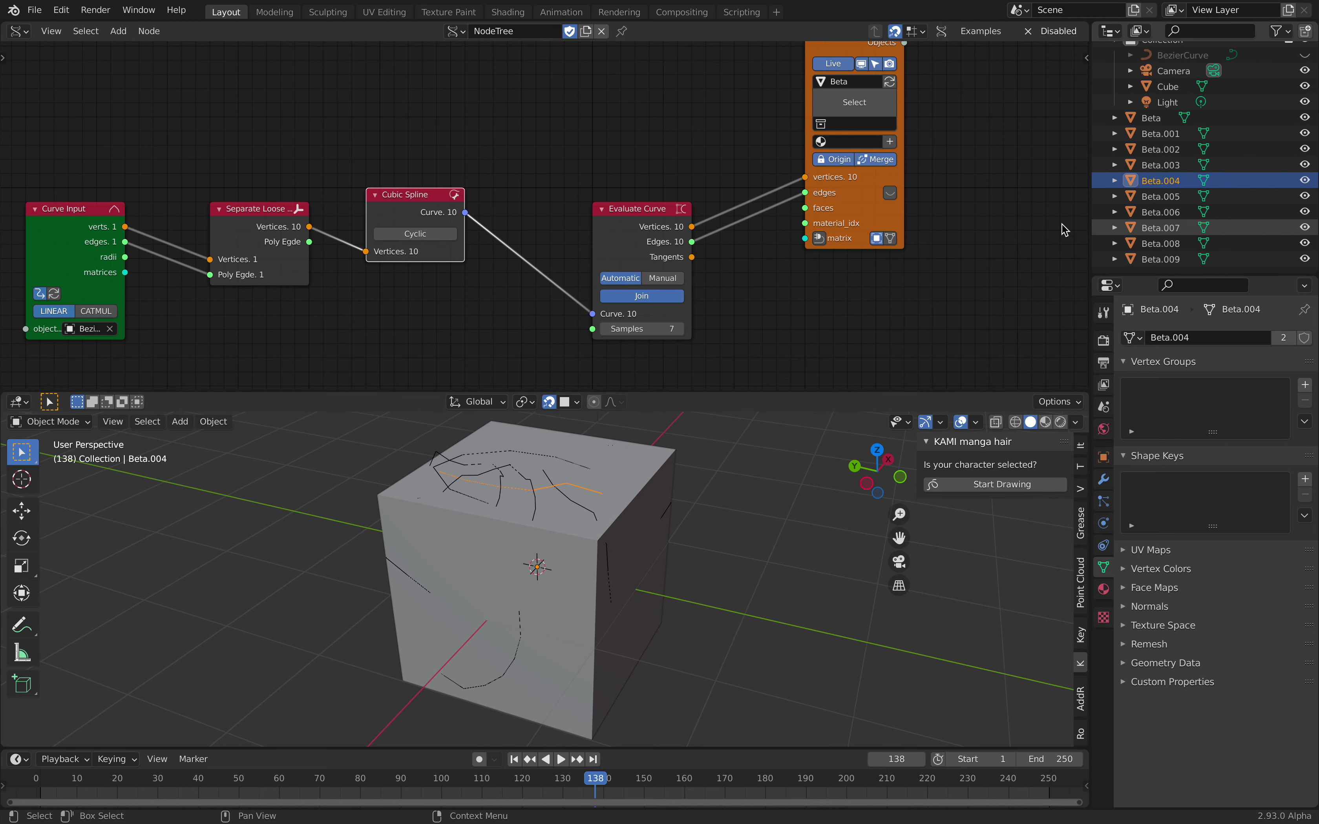
pyautogui.press('space')
pyautogui.press('space')
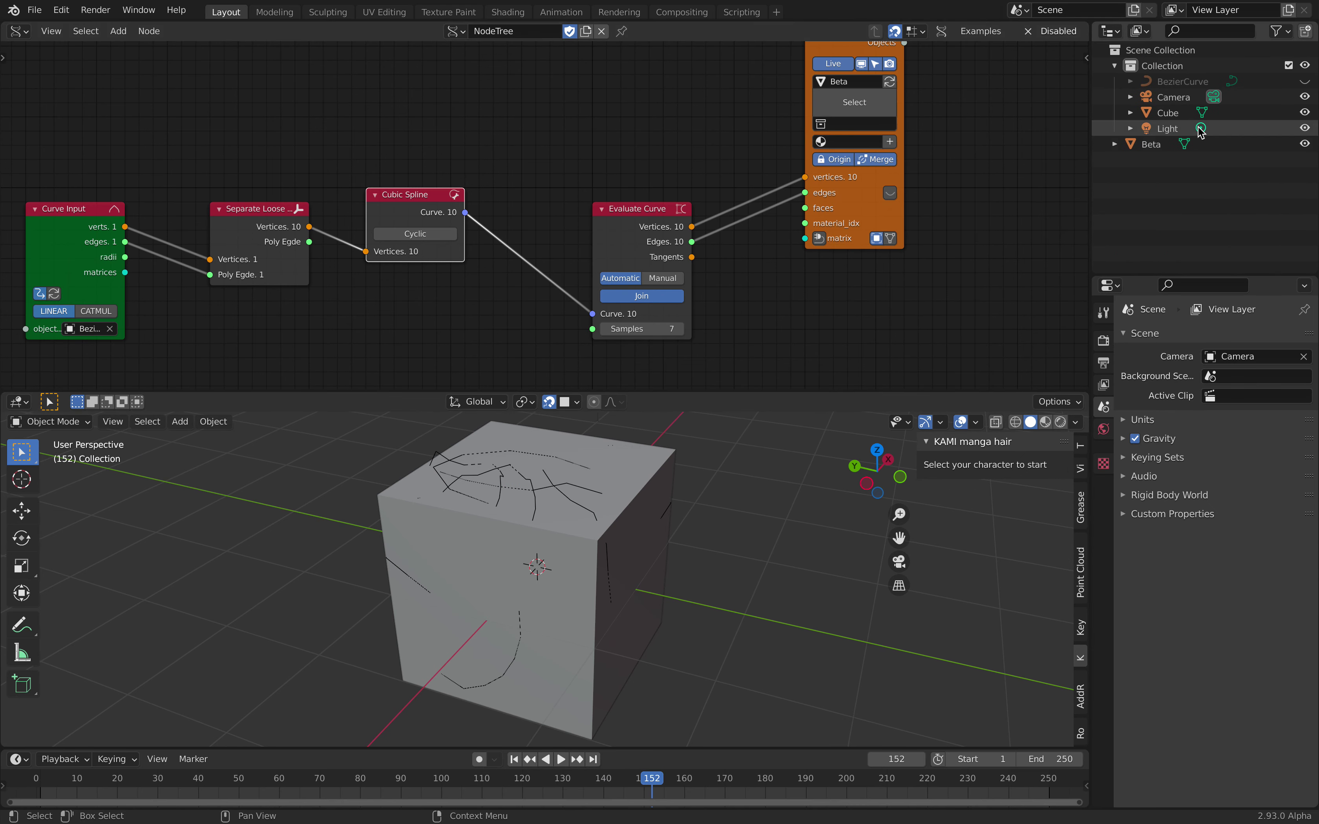
# - Select the merged Beta object and check its geometry in Edit Mode
pyautogui.click(1160, 146)
pyautogui.moveTo(734, 513); pyautogui.dragTo(581, 471, button='middle')
pyautogui.press('Tab')
pyautogui.press('Tab')
# - Give the 3D viewport more room below the node tree and save the file
pyautogui.moveTo(679, 390); pyautogui.dragTo(662, 364)
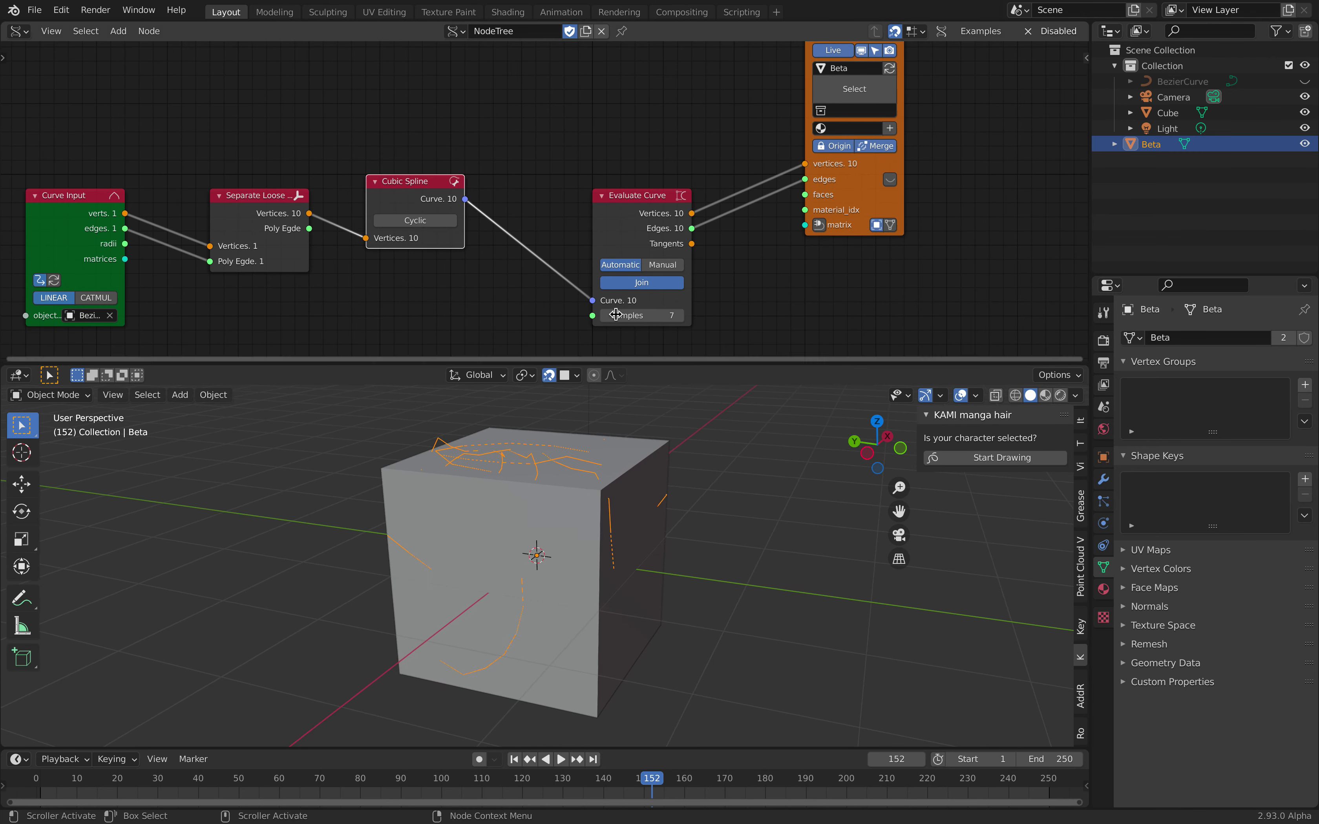
pyautogui.scroll(-2, 548, 244)
pyautogui.scroll(1, 507, 187)
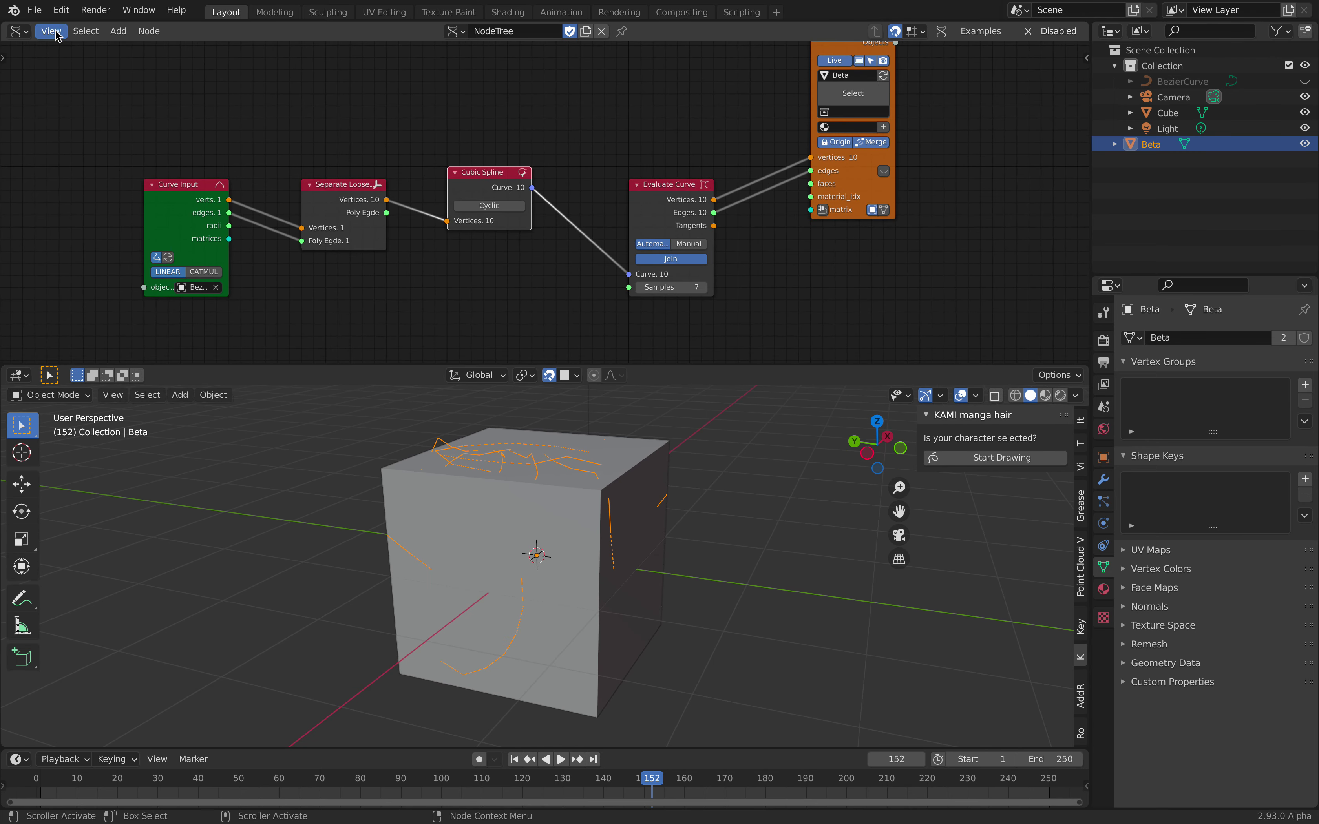
pyautogui.click(35, 10)
pyautogui.click(77, 114)
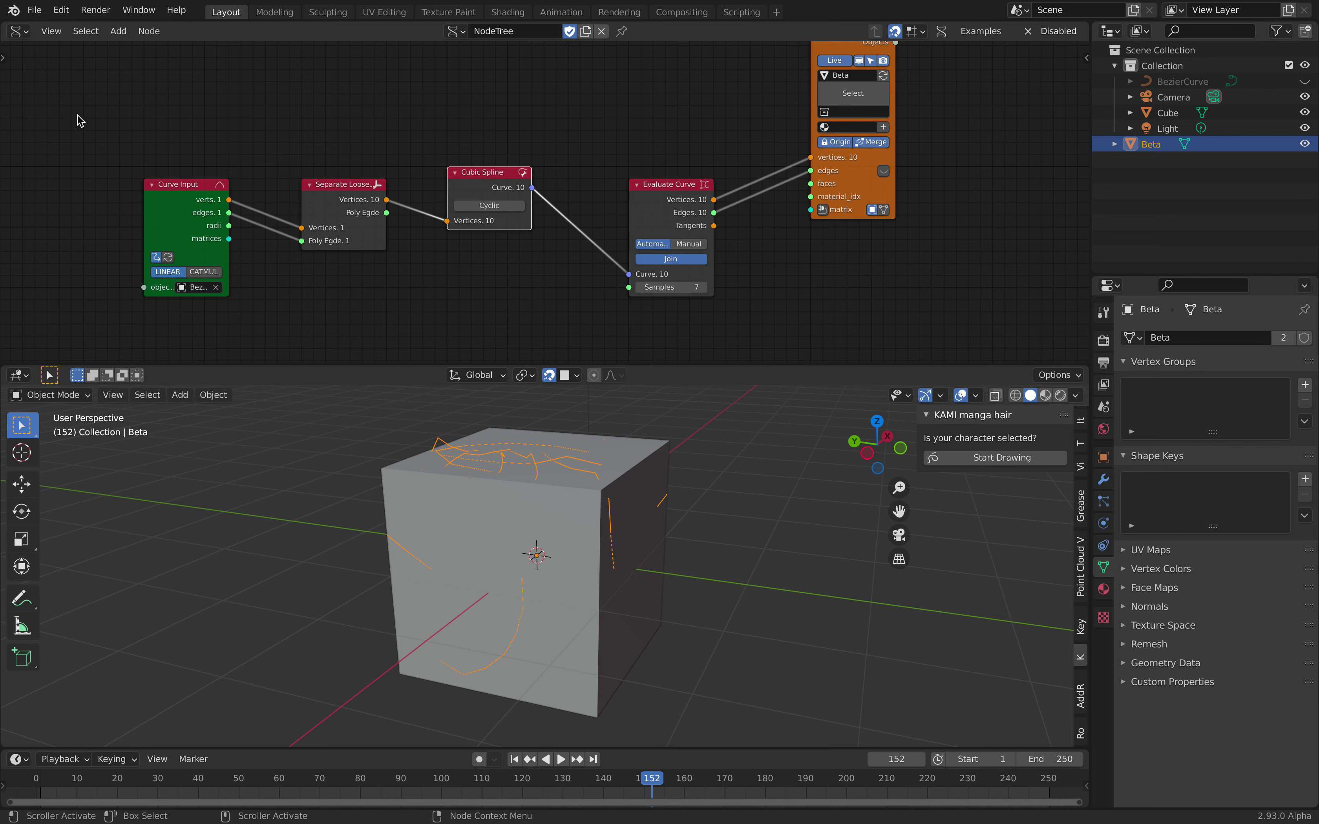
# - Save the file to the Desktop as curve_resampling_001.blend
pyautogui.click(435, 757)
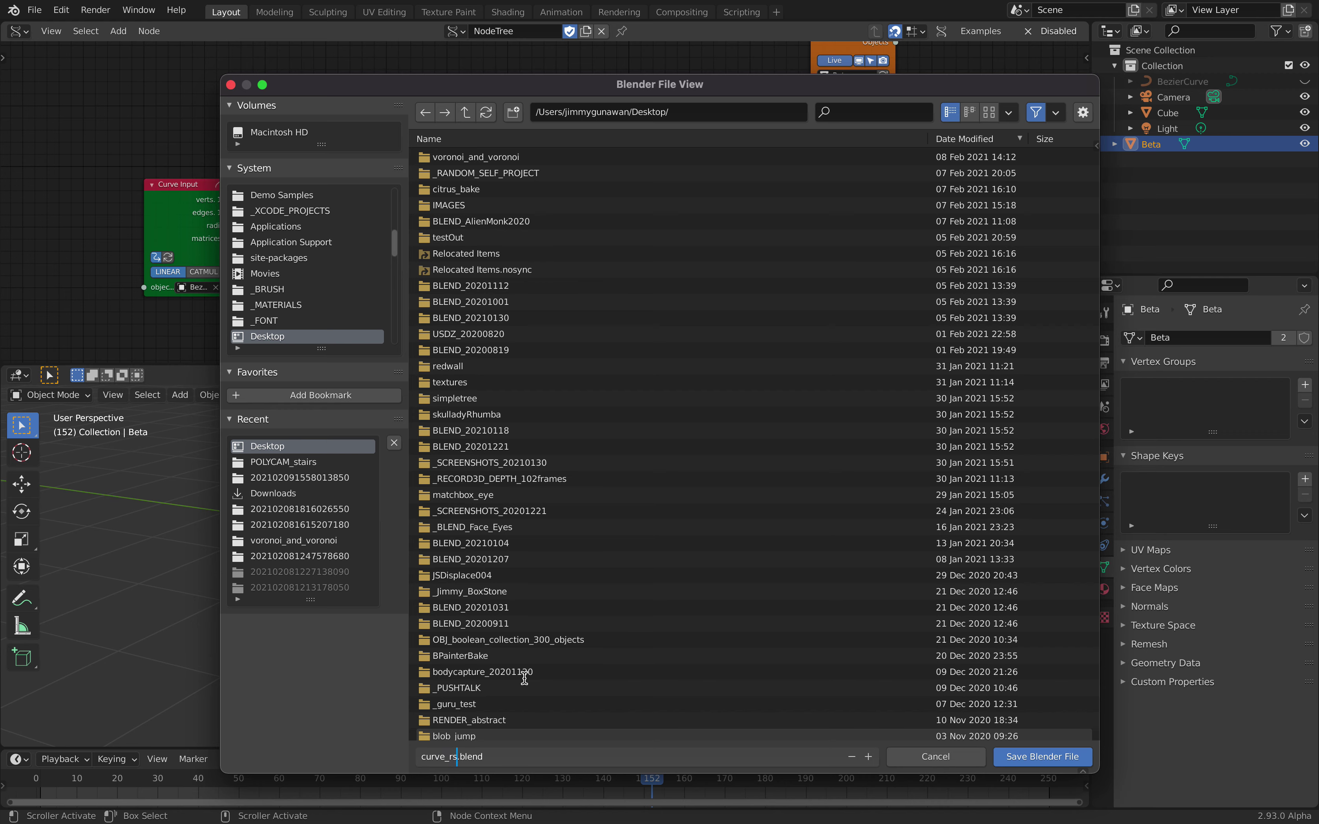
pyautogui.write('curve_resampling_001')
pyautogui.press('Return')
pyautogui.click(1027, 757)
# - Give the 3D viewport more room and add a Skin modifier to the merged Beta mesh
pyautogui.moveTo(705, 649); pyautogui.dragTo(621, 567, button='middle')
pyautogui.press('Tab')
pyautogui.press('Tab')
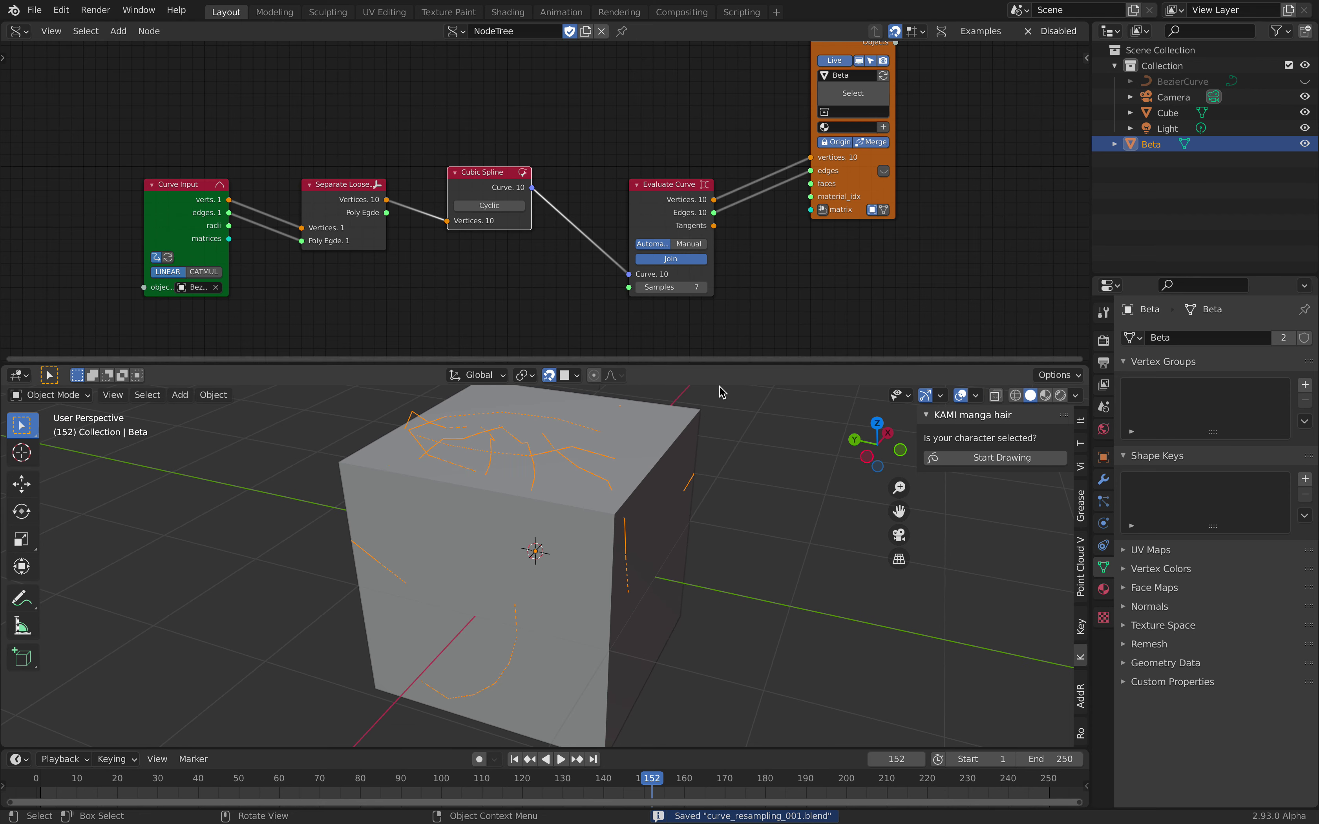
pyautogui.moveTo(654, 361); pyautogui.dragTo(654, 334)
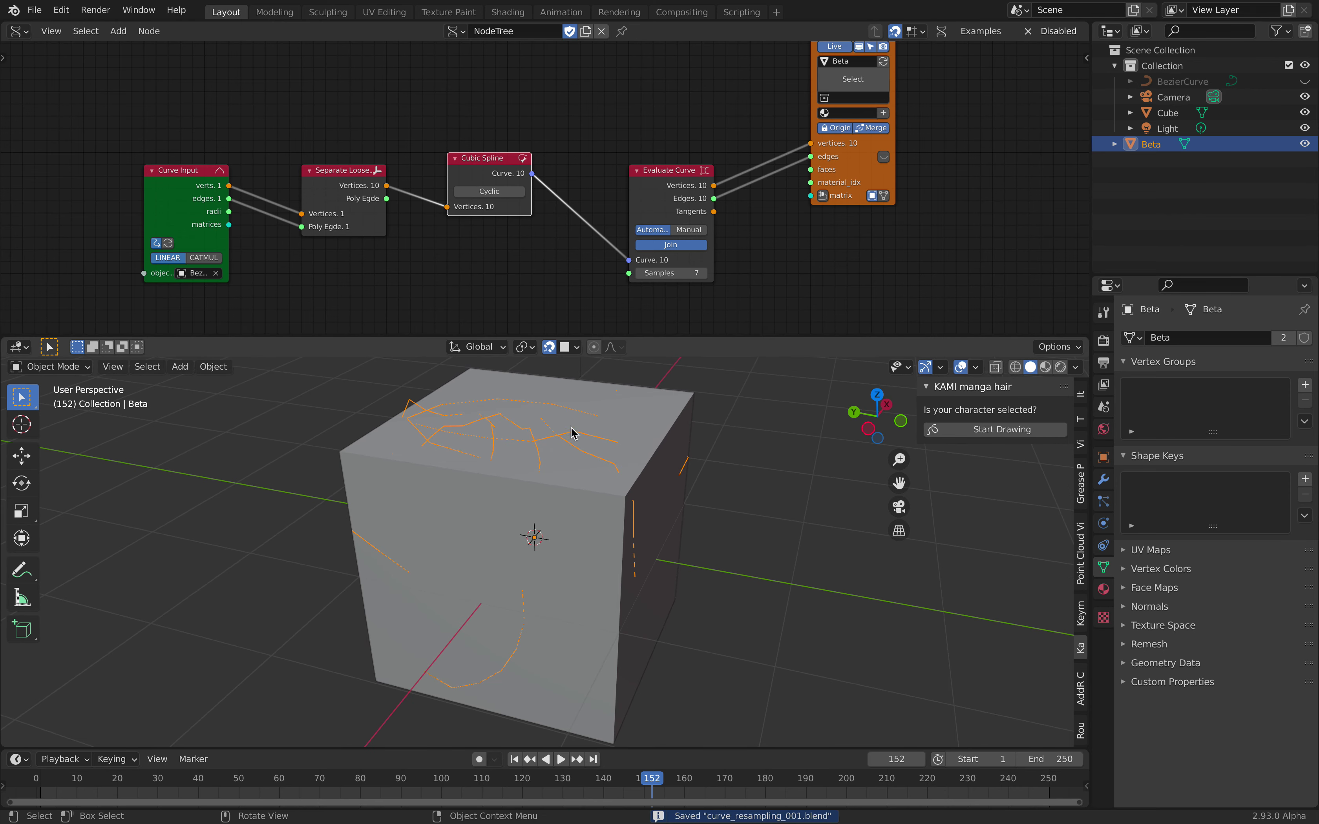
pyautogui.moveTo(617, 495); pyautogui.dragTo(596, 494, button='middle')
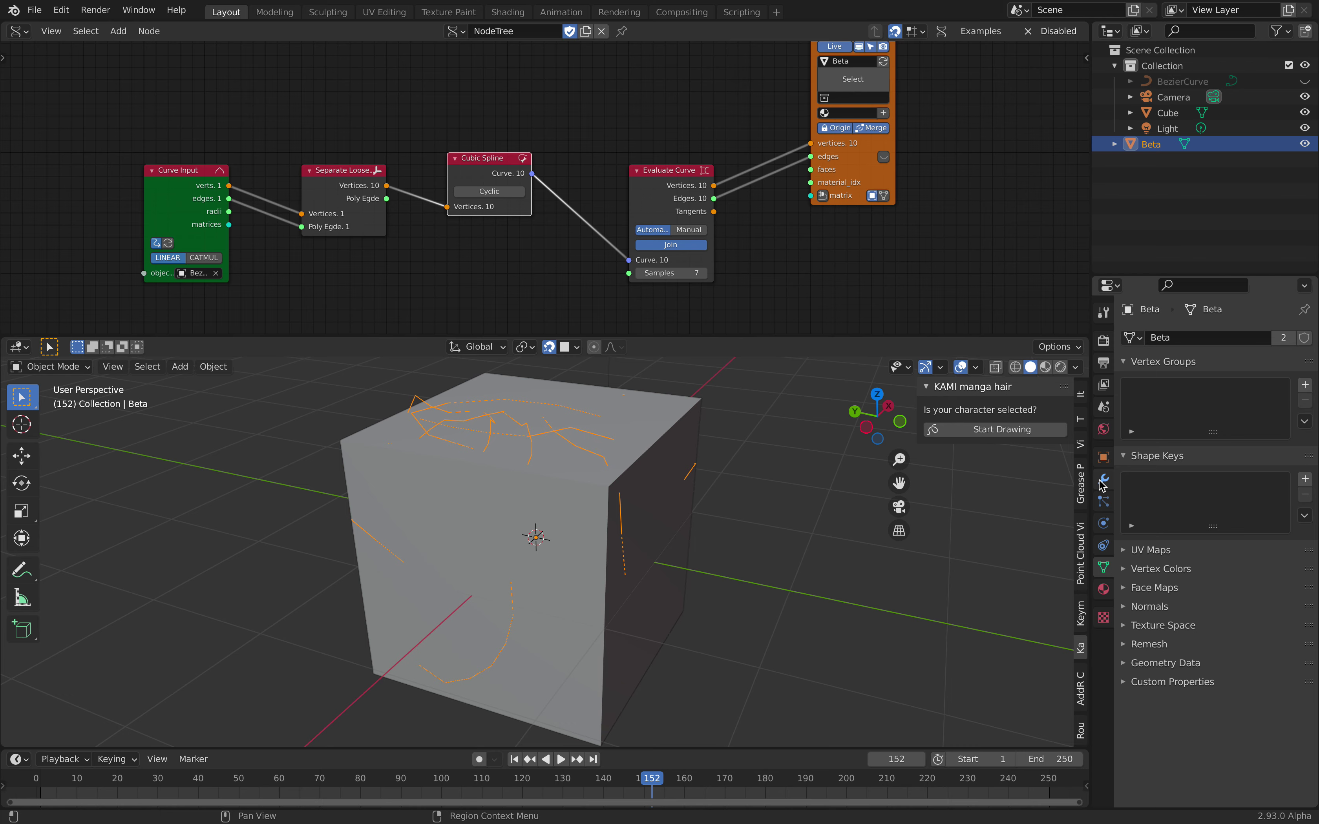
pyautogui.click(1101, 482)
pyautogui.click(1163, 338)
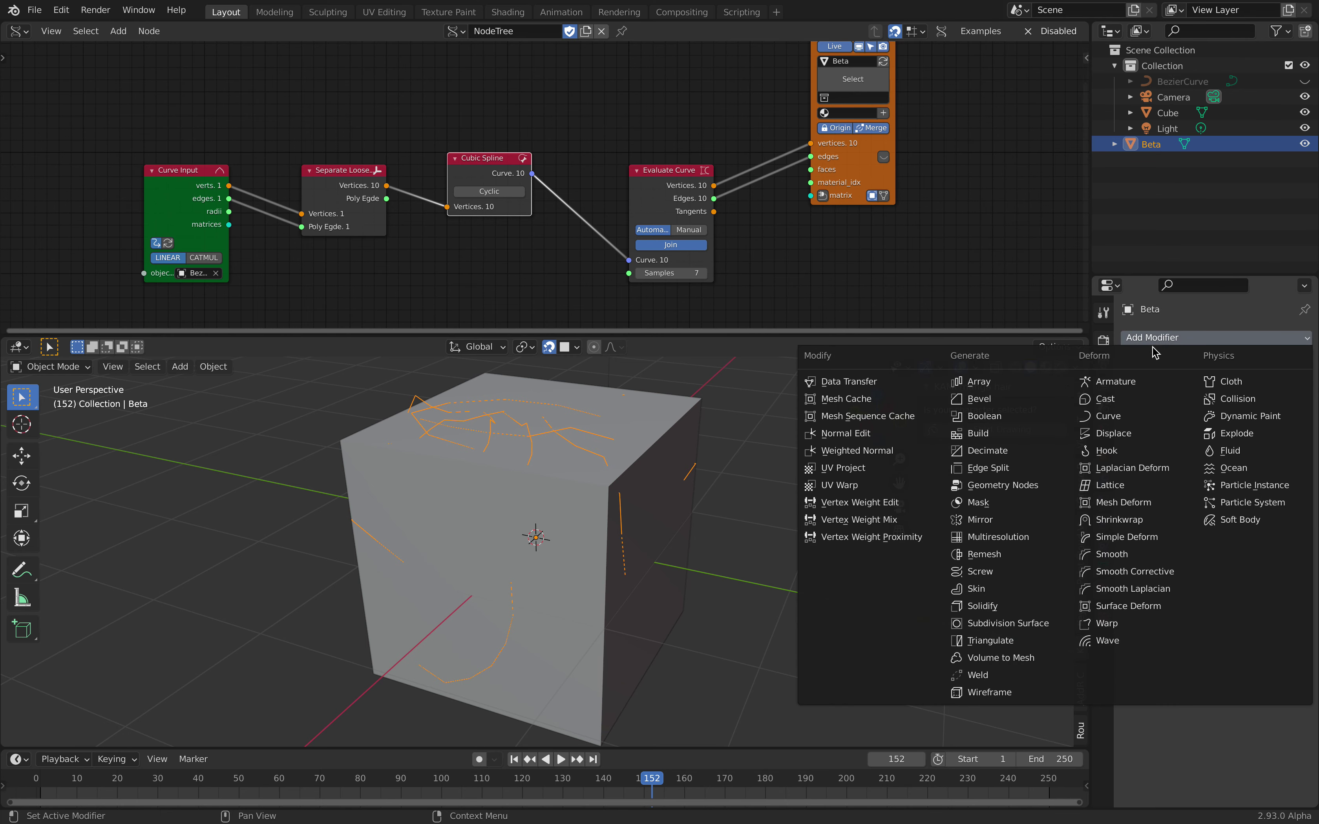
pyautogui.click(975, 588)
# - Select all of Beta's vertices in Edit Mode and mark them as Skin modifier roots
pyautogui.moveTo(692, 524); pyautogui.dragTo(605, 505, button='middle')
pyautogui.press('Tab')
pyautogui.scroll(-2, 560, 502)
pyautogui.press('a')
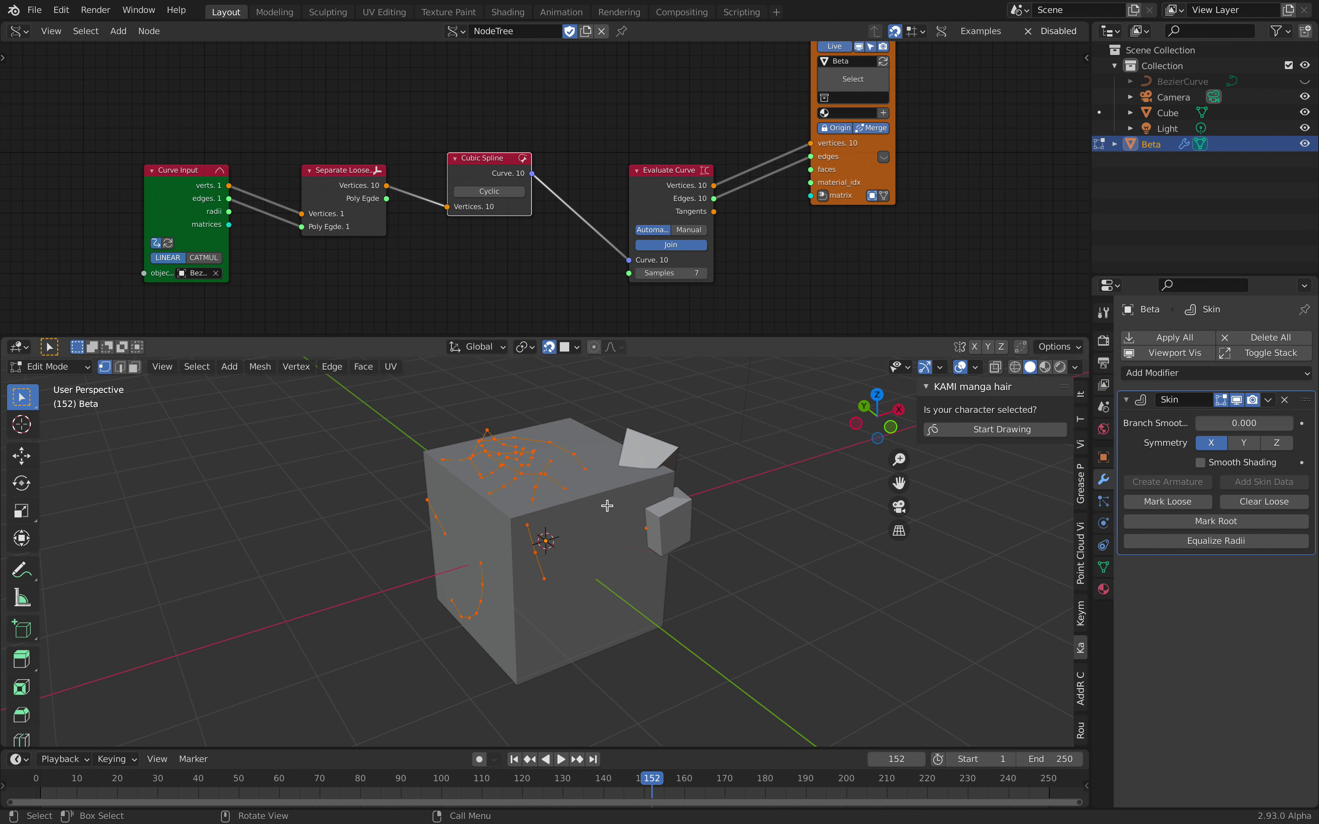
pyautogui.click(1214, 521)
pyautogui.moveTo(485, 459); pyautogui.dragTo(535, 446, button='middle')
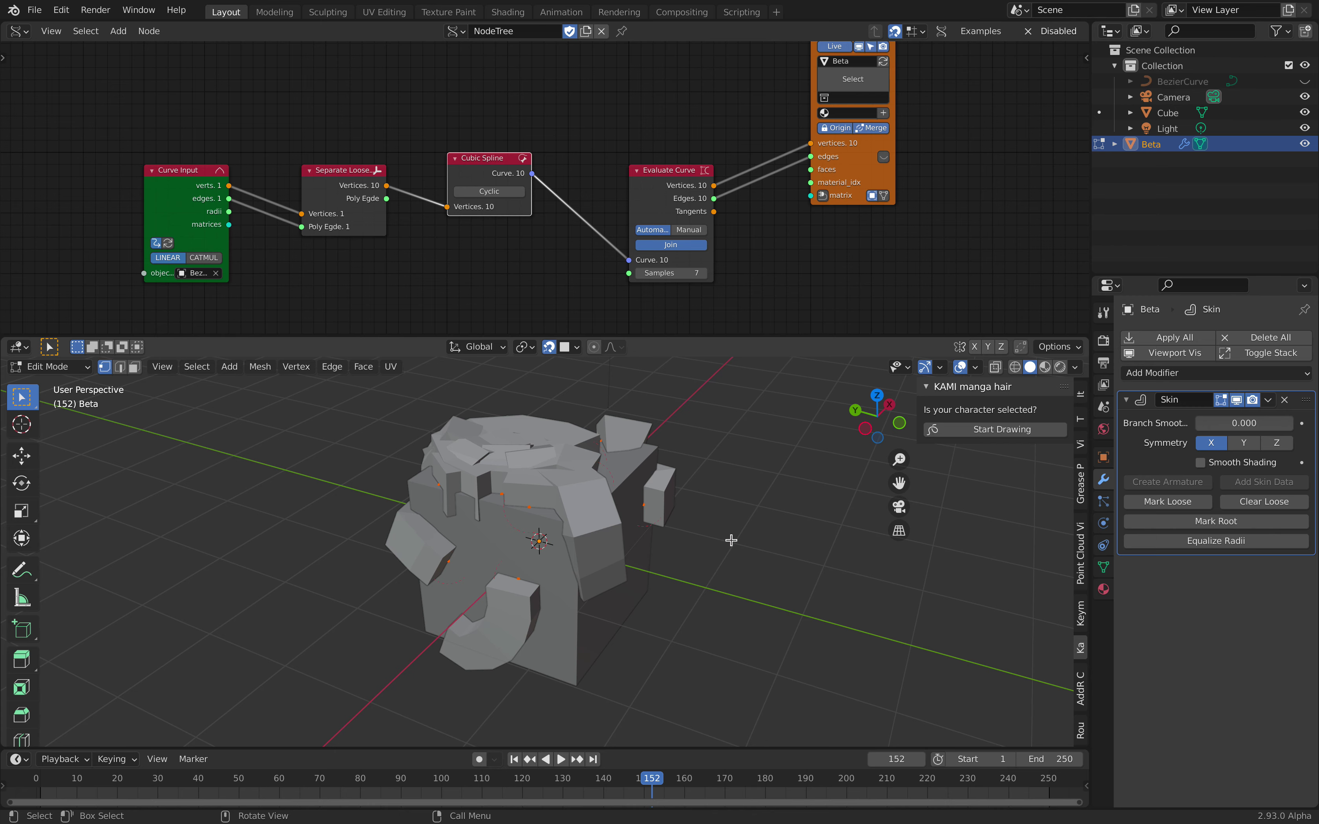
# - Scale the skin radius of all strand vertices down to about 0.3 and return to Object Mode
pyautogui.hotkey('ctrl', 'a')
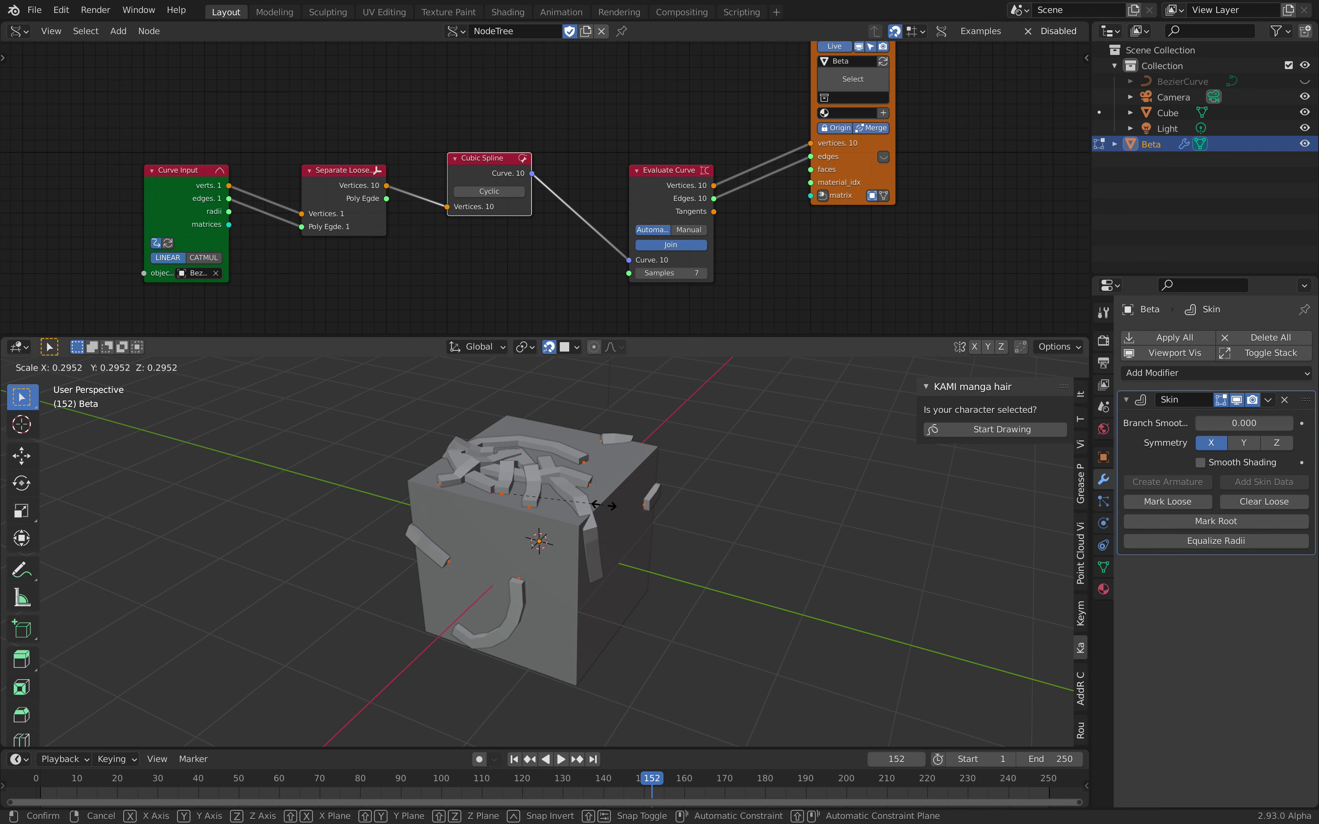
pyautogui.click(669, 491)
pyautogui.press('Tab')
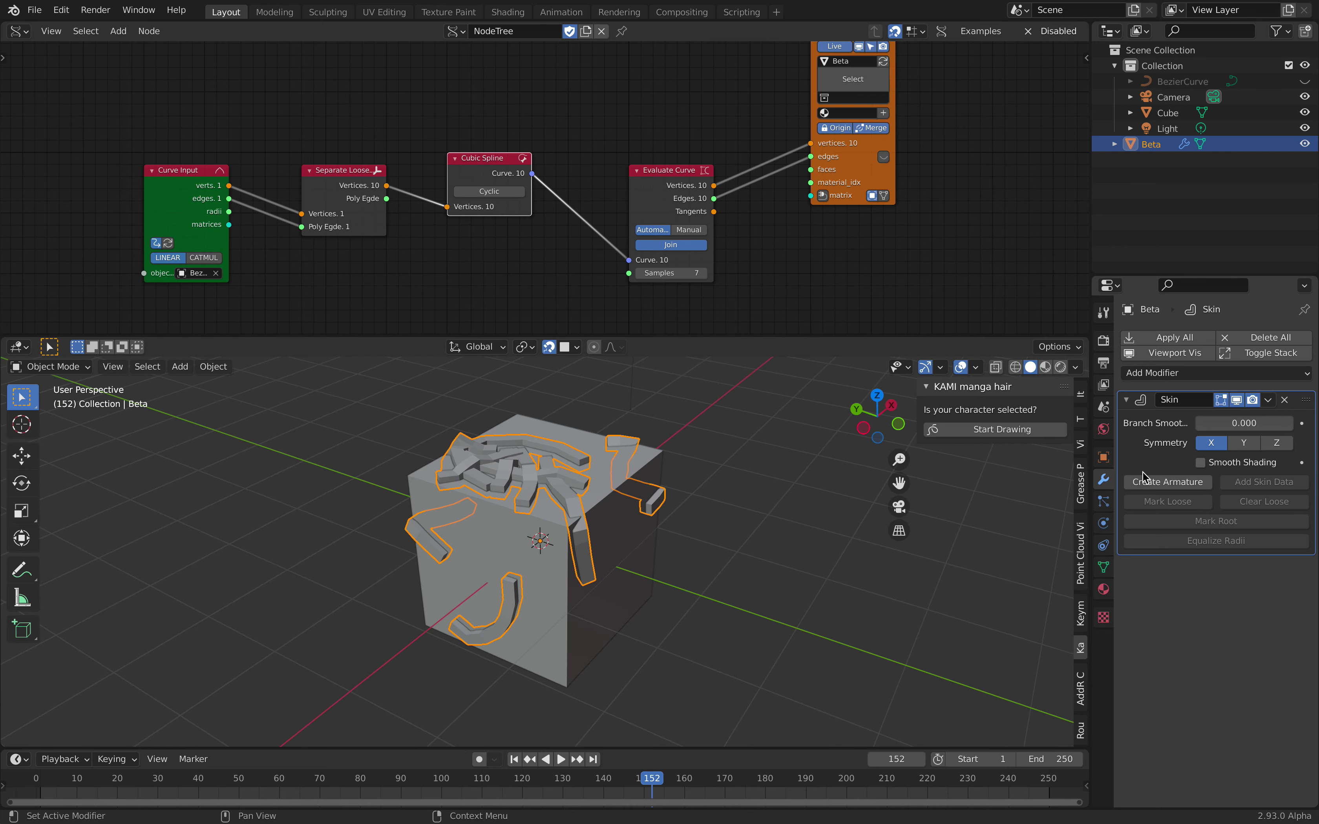
# - Create an armature from Beta's Skin modifier and shift it slightly off the strands
pyautogui.click(1167, 482)
pyautogui.press('g')
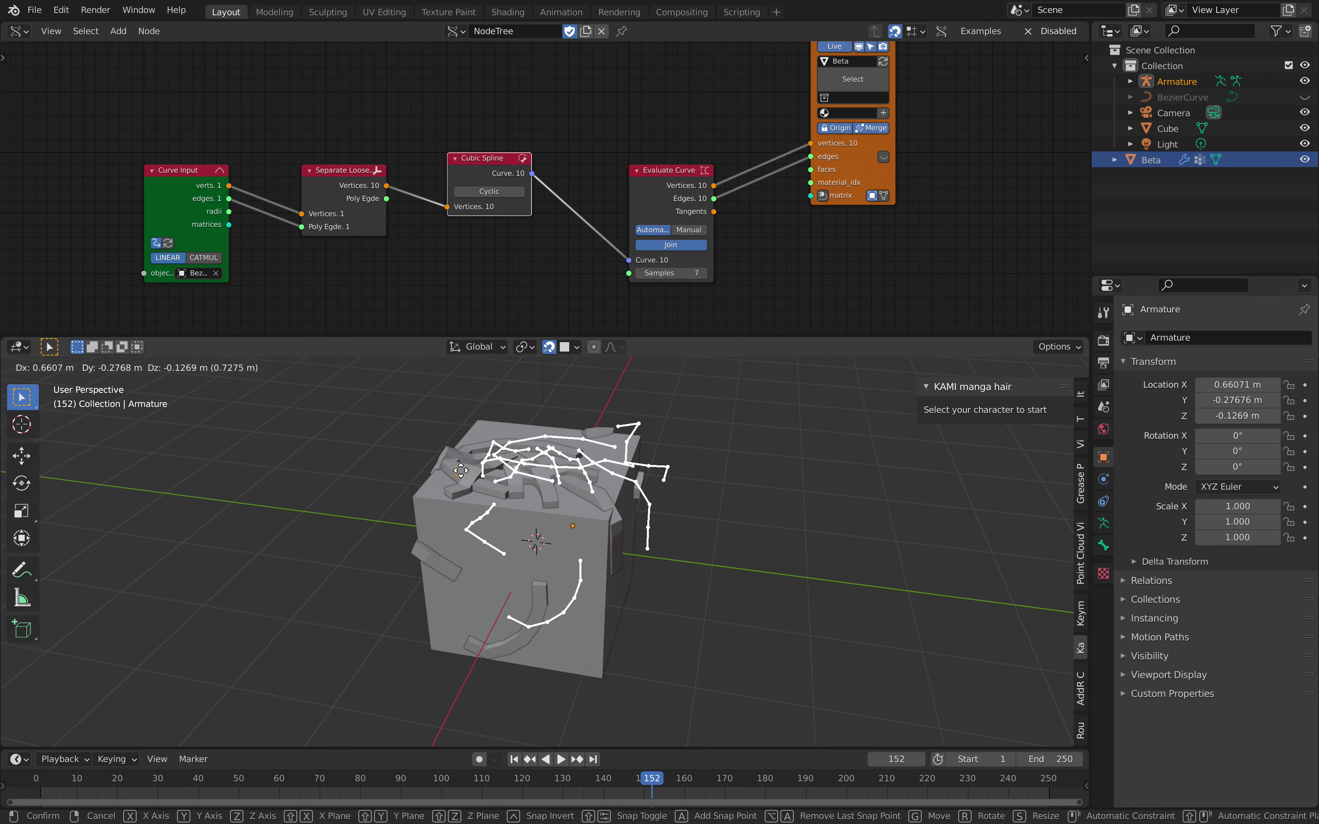
pyautogui.click(545, 479)
pyautogui.press('g')
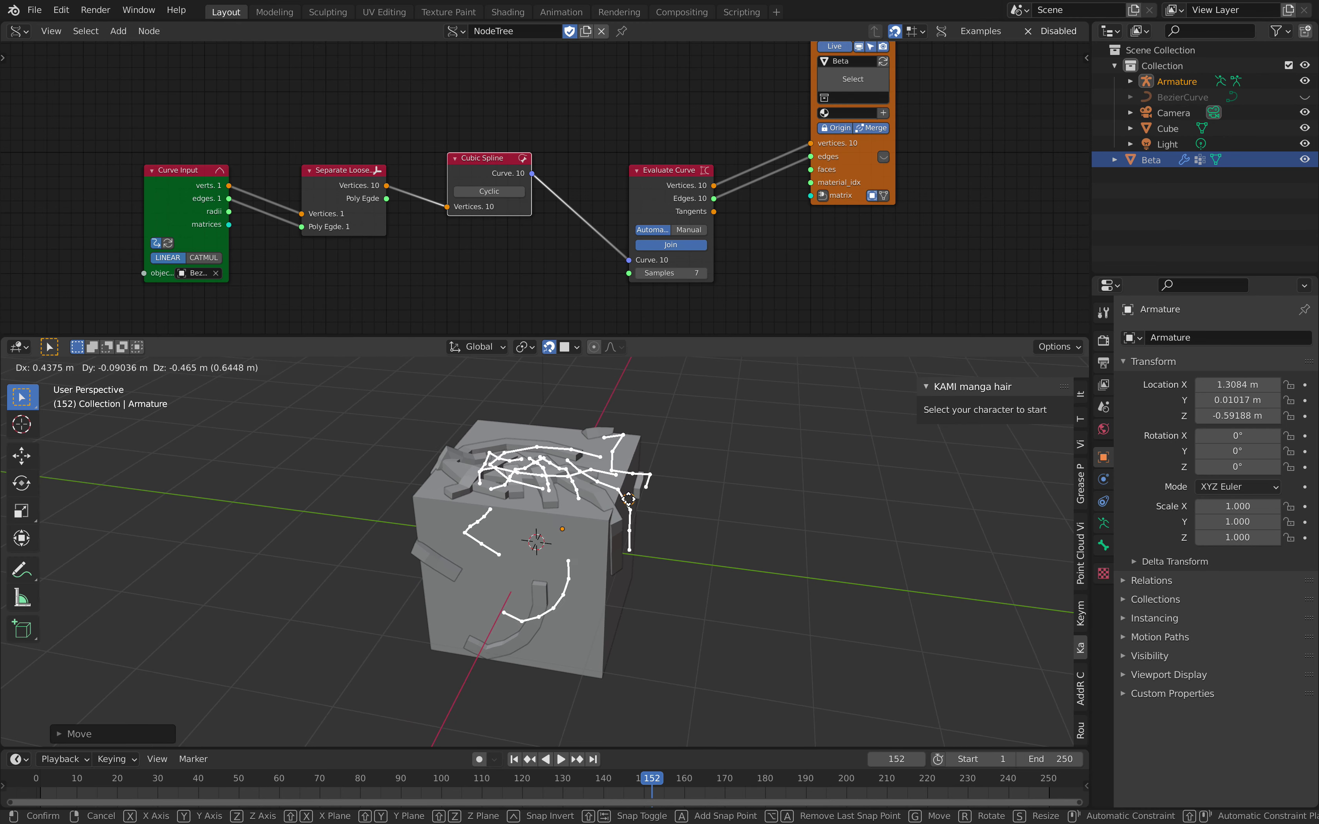
pyautogui.click(632, 508)
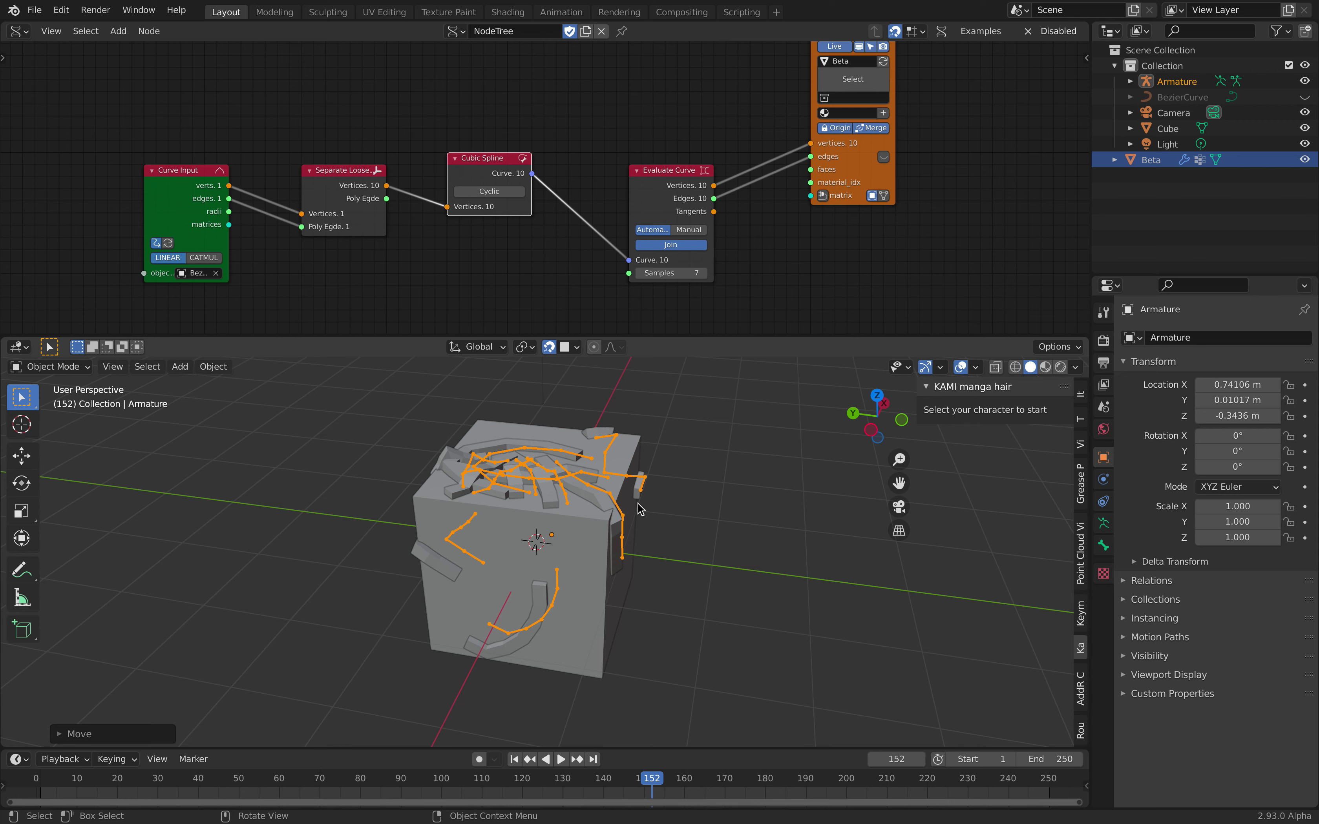
# - Turn off snapping and move the armature away from the cube along the green axis, to about Y 3.34 m
pyautogui.moveTo(653, 509); pyautogui.dragTo(721, 507, button='middle')
pyautogui.moveTo(645, 445); pyautogui.dragTo(608, 447, button='middle')
pyautogui.click(549, 349)
pyautogui.press('g')
pyautogui.click(423, 443)
pyautogui.scroll(-2, 543, 480)
pyautogui.moveTo(430, 450); pyautogui.dragTo(650, 494, button='middle')
pyautogui.press('g')
pyautogui.click(459, 489)
# - Select the skinned Beta mesh and move it beyond the armature, clear of the cube
pyautogui.click(530, 498)
pyautogui.scroll(-3, 575, 499)
pyautogui.press('g')
pyautogui.click(375, 525)
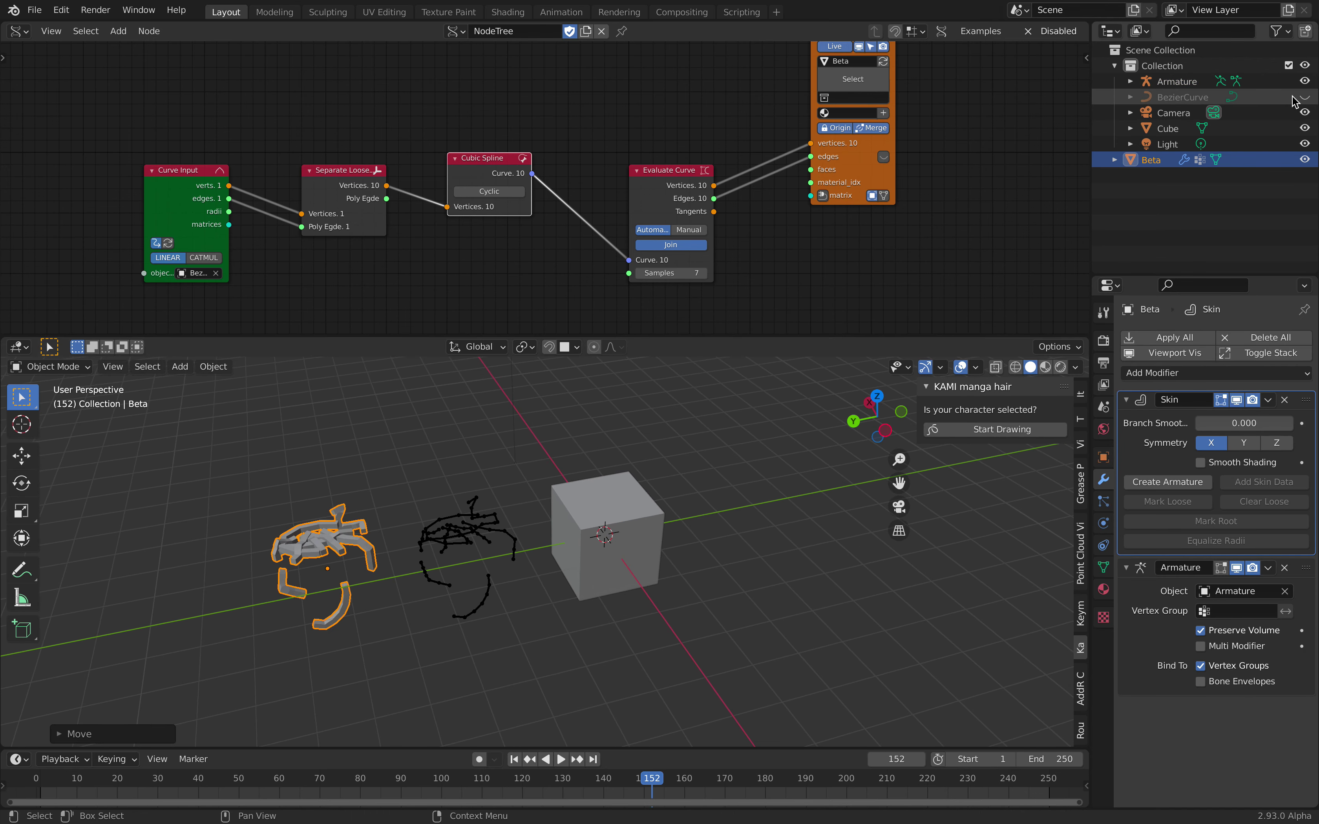
# - Unhide BezierCurve and move it past the Beta mesh, to about X 0.81, Y 9.75 and Z -0.33 m
pyautogui.click(1304, 97)
pyautogui.click(630, 499)
pyautogui.moveTo(630, 499); pyautogui.dragTo(674, 502, button='middle')
pyautogui.press('g')
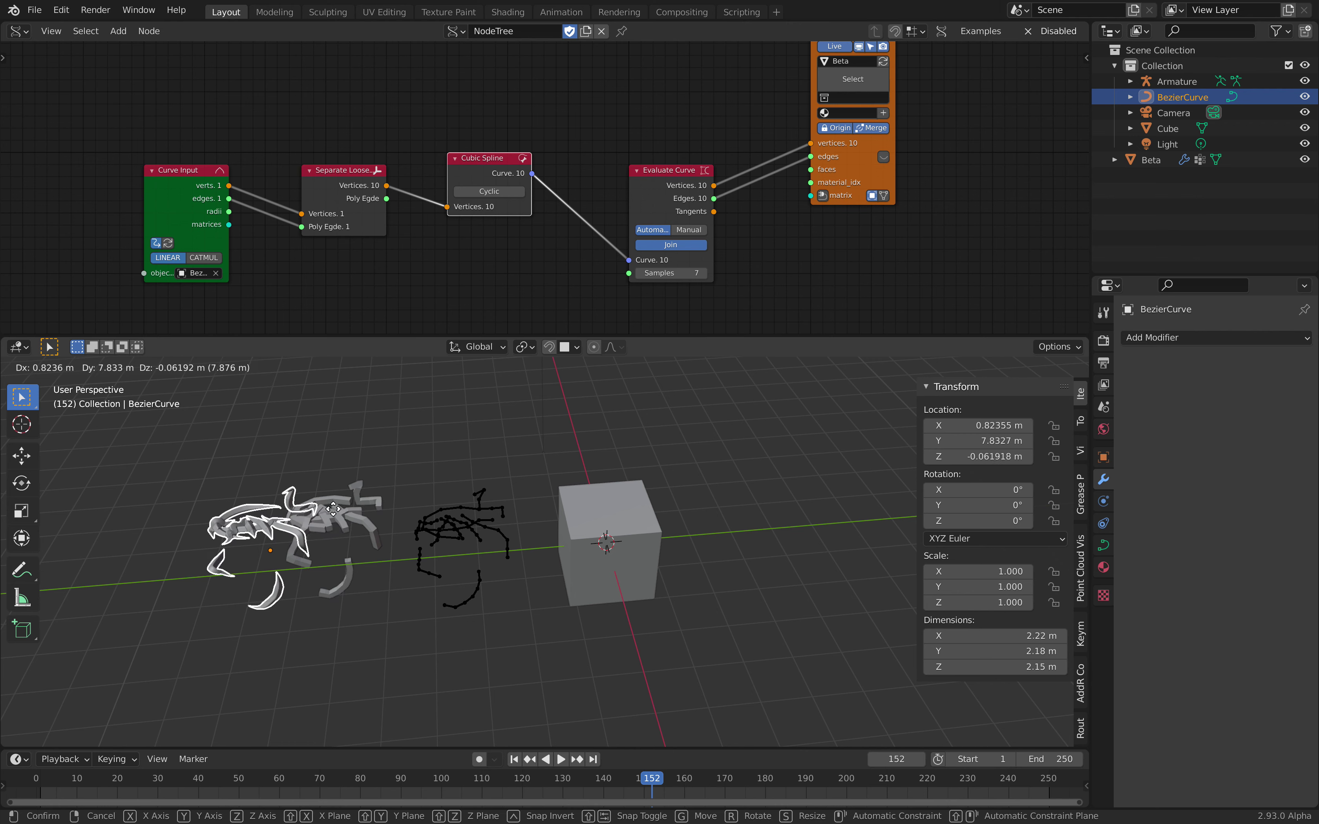
pyautogui.click(311, 505)
pyautogui.keyDown('shift'); pyautogui.moveTo(310, 504); pyautogui.dragTo(443, 477, button='middle'); pyautogui.keyUp('shift')
pyautogui.scroll(2, 443, 478)
pyautogui.press('g')
pyautogui.click(365, 516)
# - Compare the original curve hair, the skinned Beta mesh and the armature side by side, selecting Beta and the armature
pyautogui.moveTo(422, 527); pyautogui.dragTo(400, 538, button='middle')
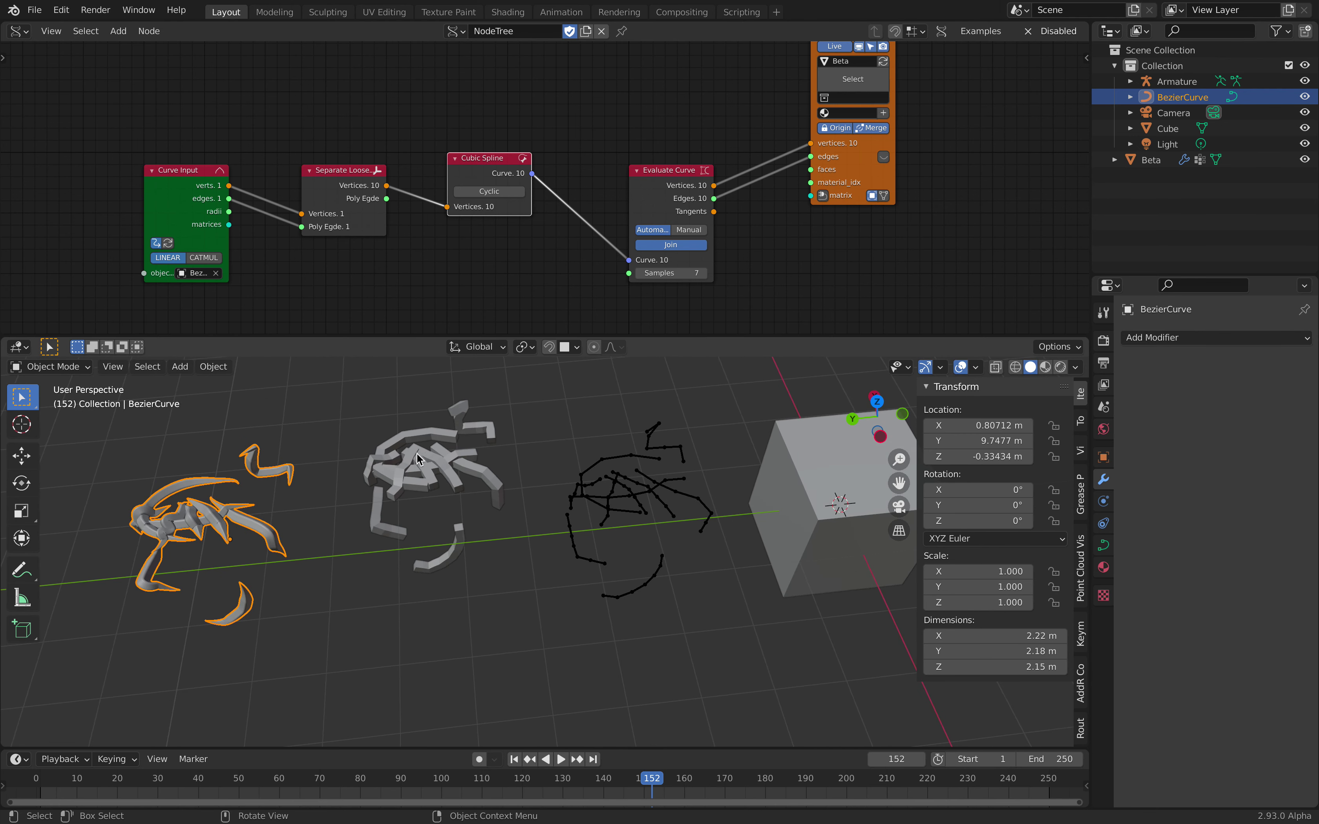
pyautogui.click(418, 458)
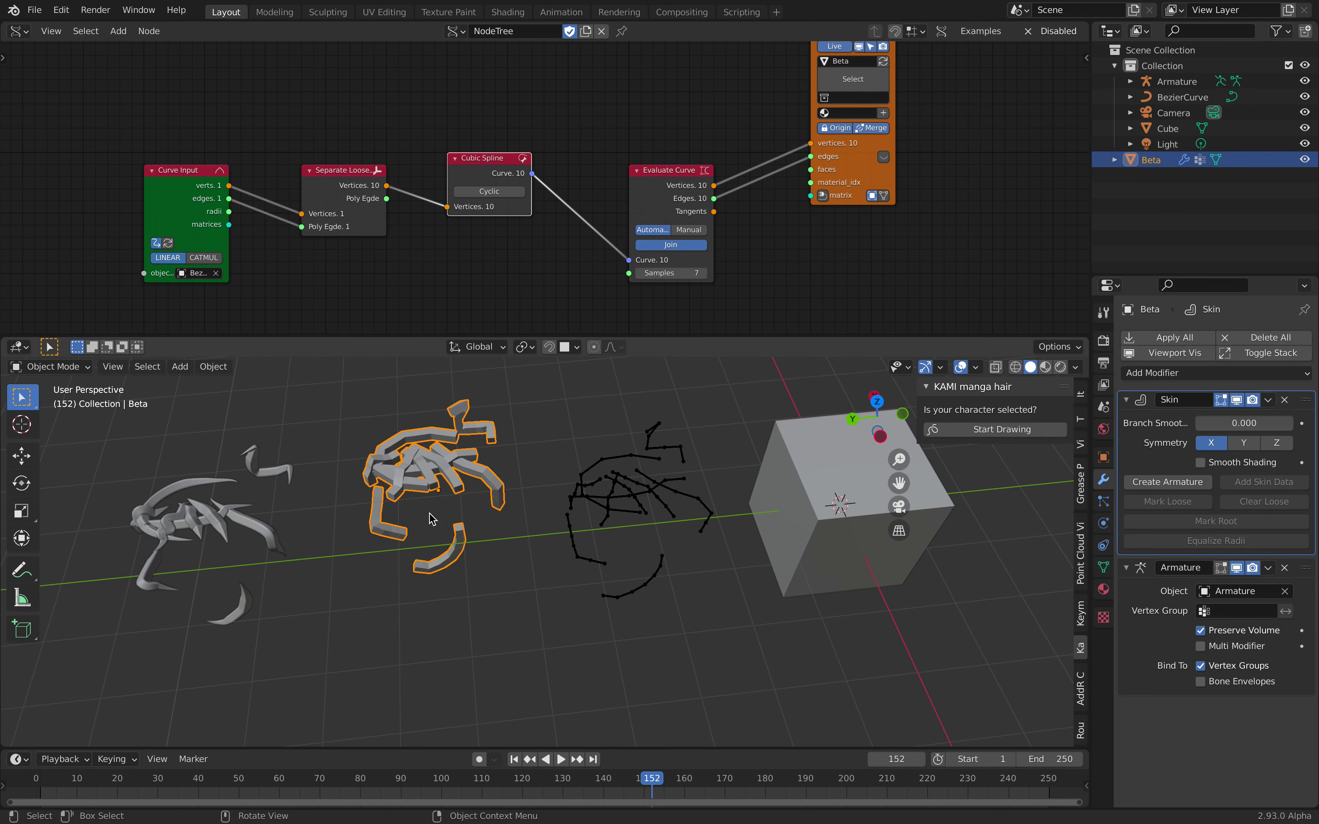
pyautogui.click(652, 472)
pyautogui.keyDown('shift'); pyautogui.moveTo(657, 493); pyautogui.dragTo(624, 461, button='middle'); pyautogui.keyUp('shift')
pyautogui.scroll(3, 554, 513)
pyautogui.scroll(-4, 579, 512)
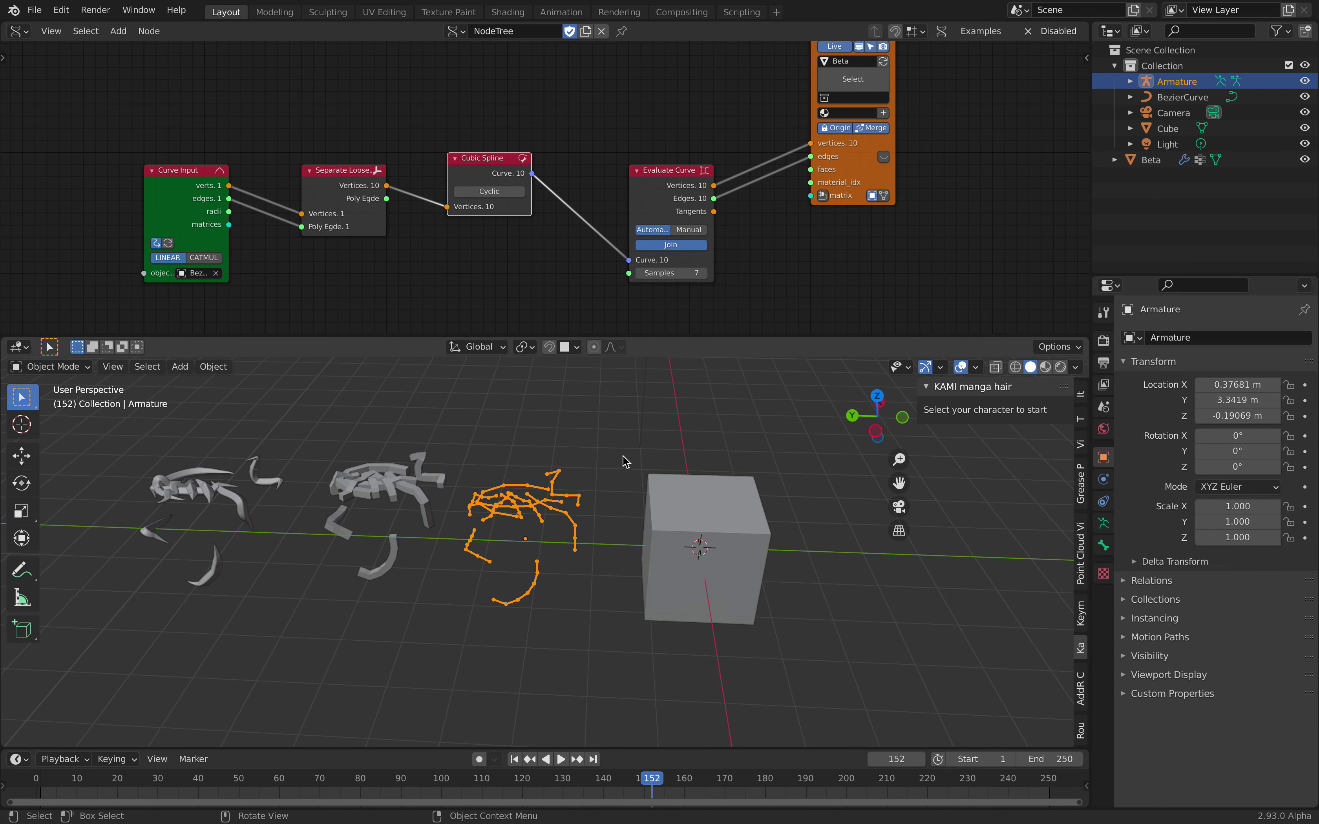
# - Delete all objects, add a Monkey mesh and view it from the front
pyautogui.press('a')
pyautogui.press('x')
pyautogui.click(599, 458)
pyautogui.hotkey('shift', 'a')
pyautogui.moveTo(581, 449)
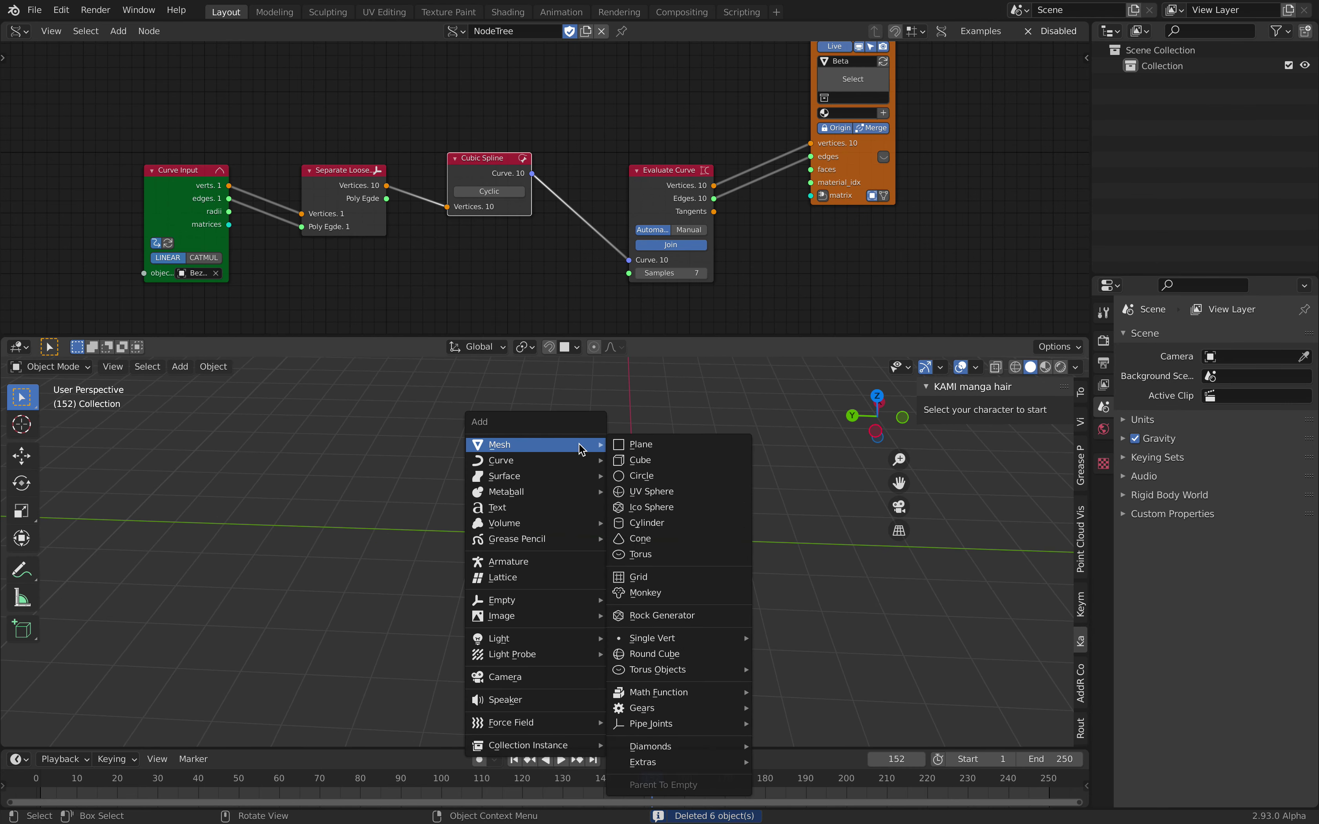
pyautogui.click(645, 593)
pyautogui.moveTo(627, 545); pyautogui.dragTo(658, 439, button='middle')
pyautogui.click(877, 424)
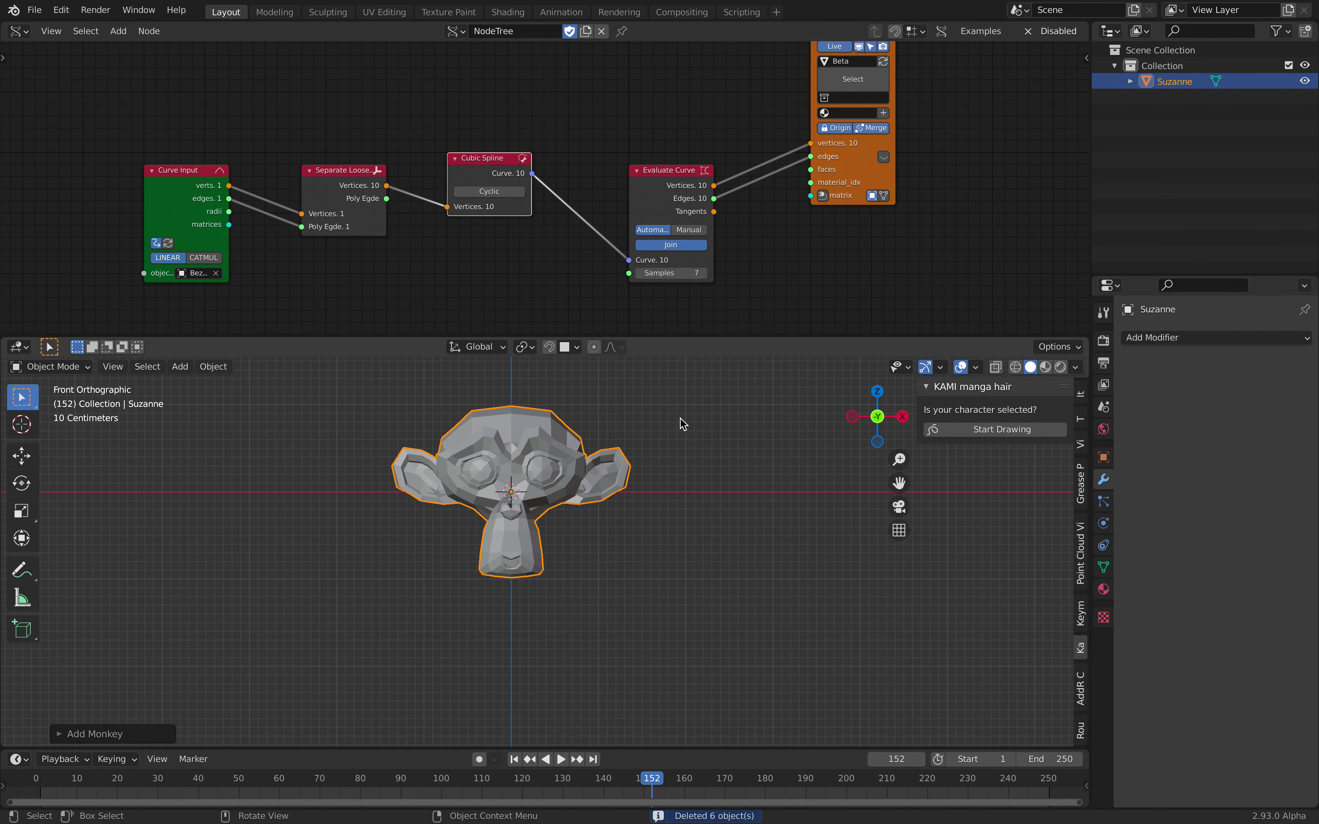
# - Add a level 1 Subdivision modifier to Suzanne and shade it smooth
pyautogui.hotkey('ctrl', '1')
pyautogui.scroll(1, 555, 464)
pyautogui.rightClick(560, 465)
pyautogui.click(563, 462)
pyautogui.scroll(2, 627, 420)
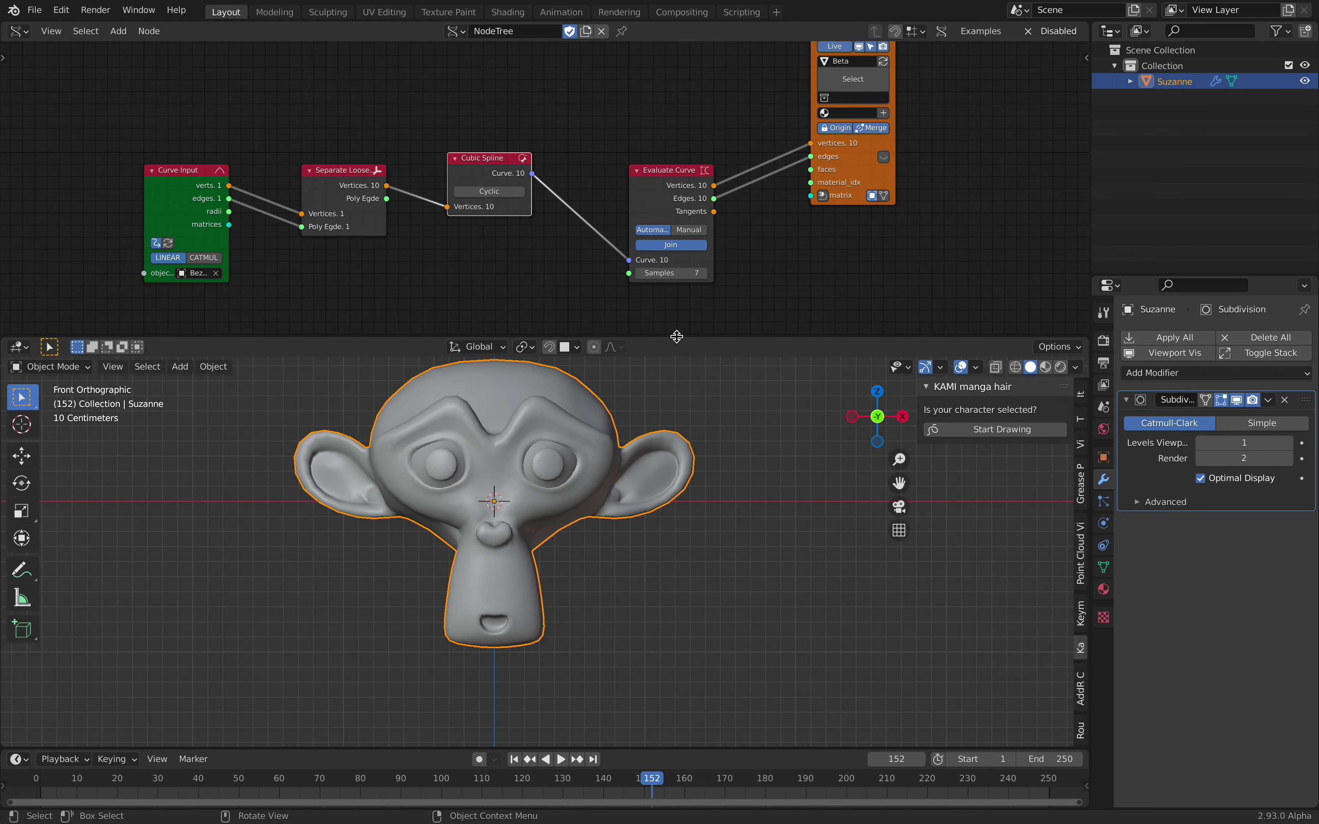
# - Enlarge the 3D viewport around Suzanne's head and check its base mesh in Edit Mode
pyautogui.moveTo(677, 334); pyautogui.dragTo(671, 220)
pyautogui.keyDown('shift'); pyautogui.moveTo(573, 372); pyautogui.dragTo(590, 410, button='middle'); pyautogui.keyUp('shift')
pyautogui.scroll(2, 514, 397)
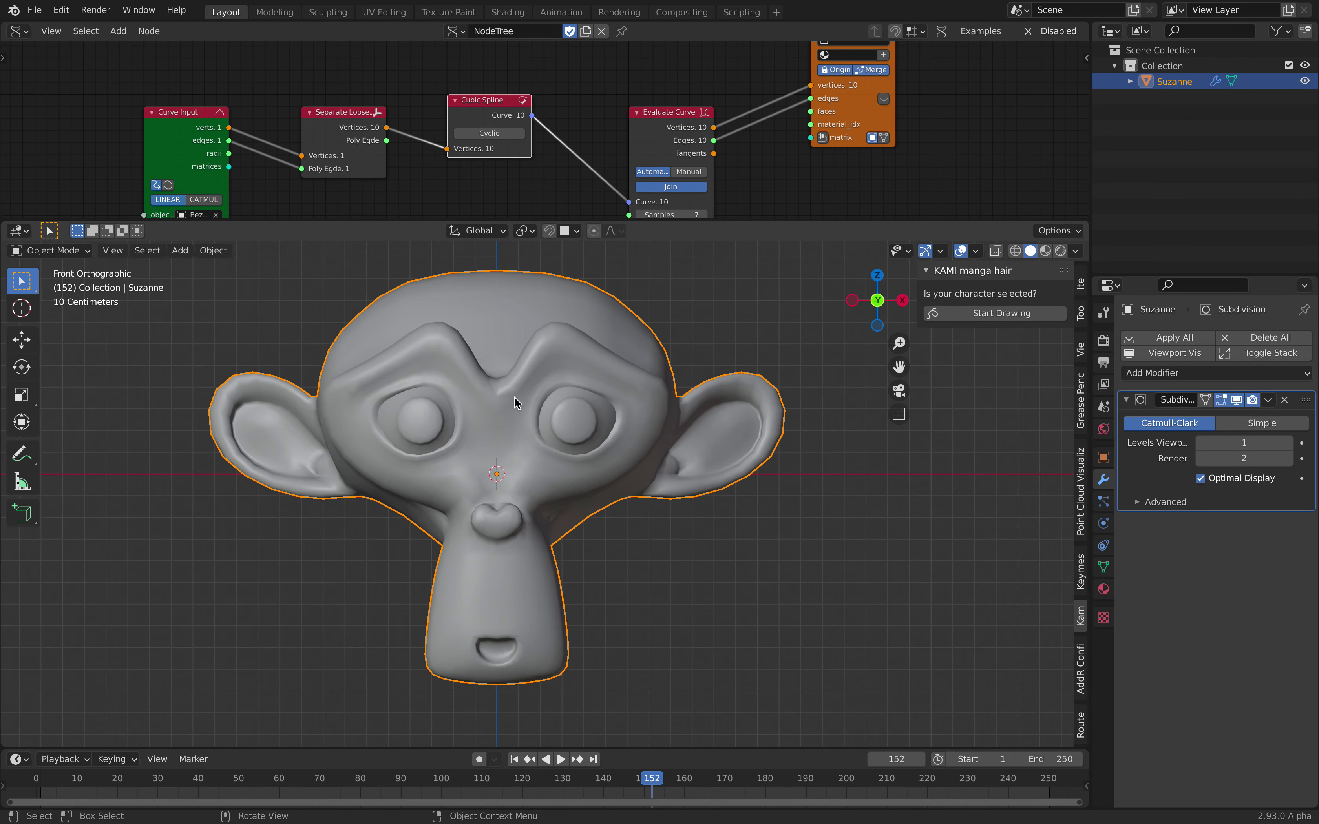
pyautogui.press('Tab')
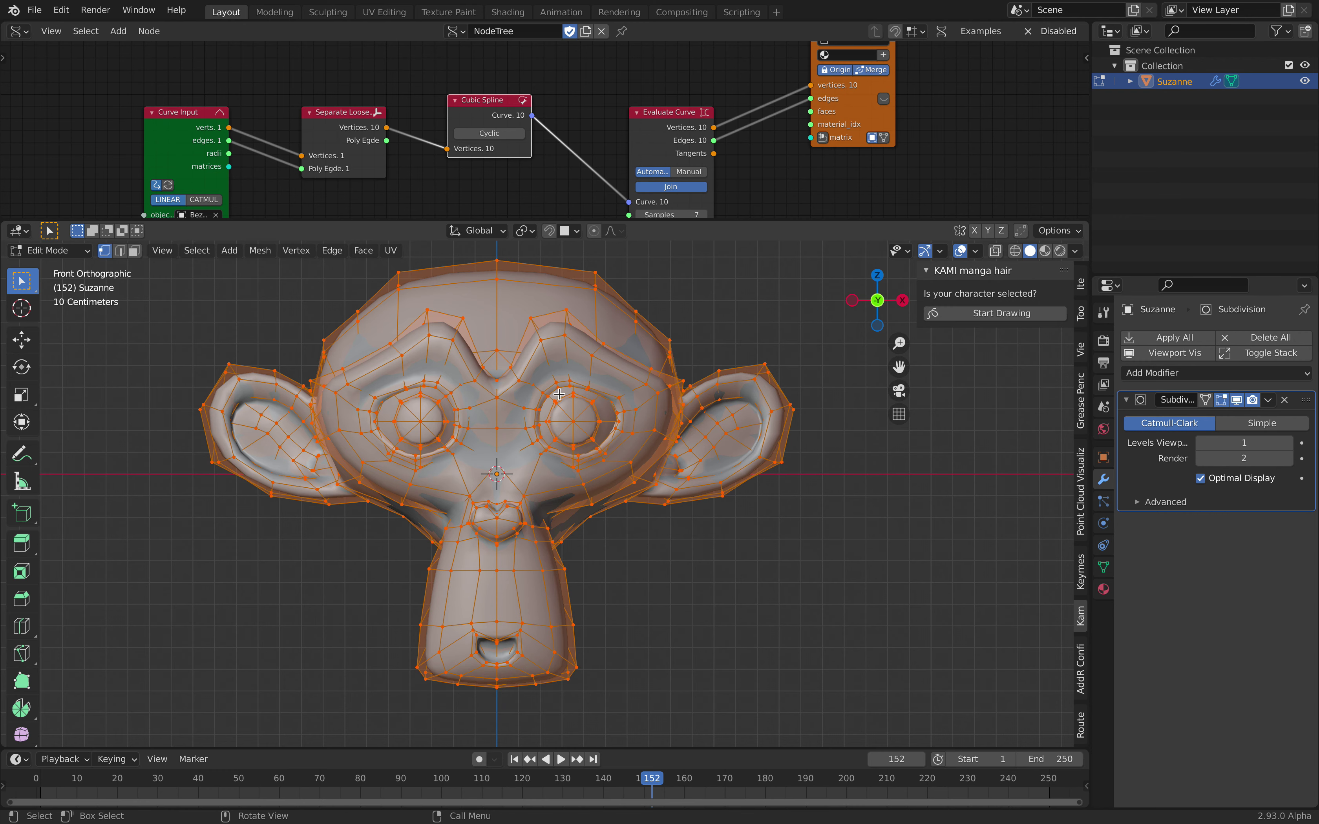
pyautogui.press('Tab')
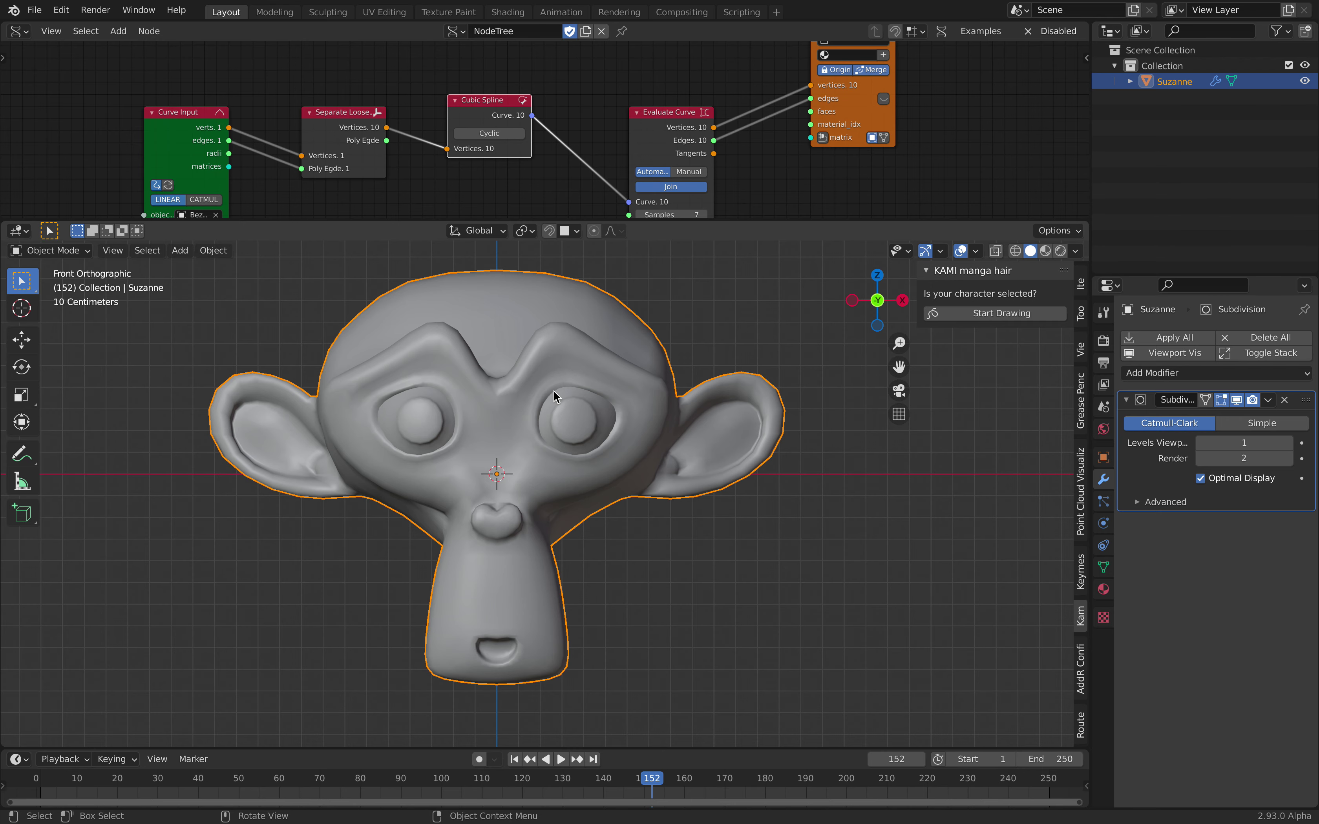
pyautogui.keyDown('shift'); pyautogui.moveTo(651, 358); pyautogui.dragTo(685, 380, button='middle'); pyautogui.keyUp('shift')
pyautogui.scroll(1, 733, 379)
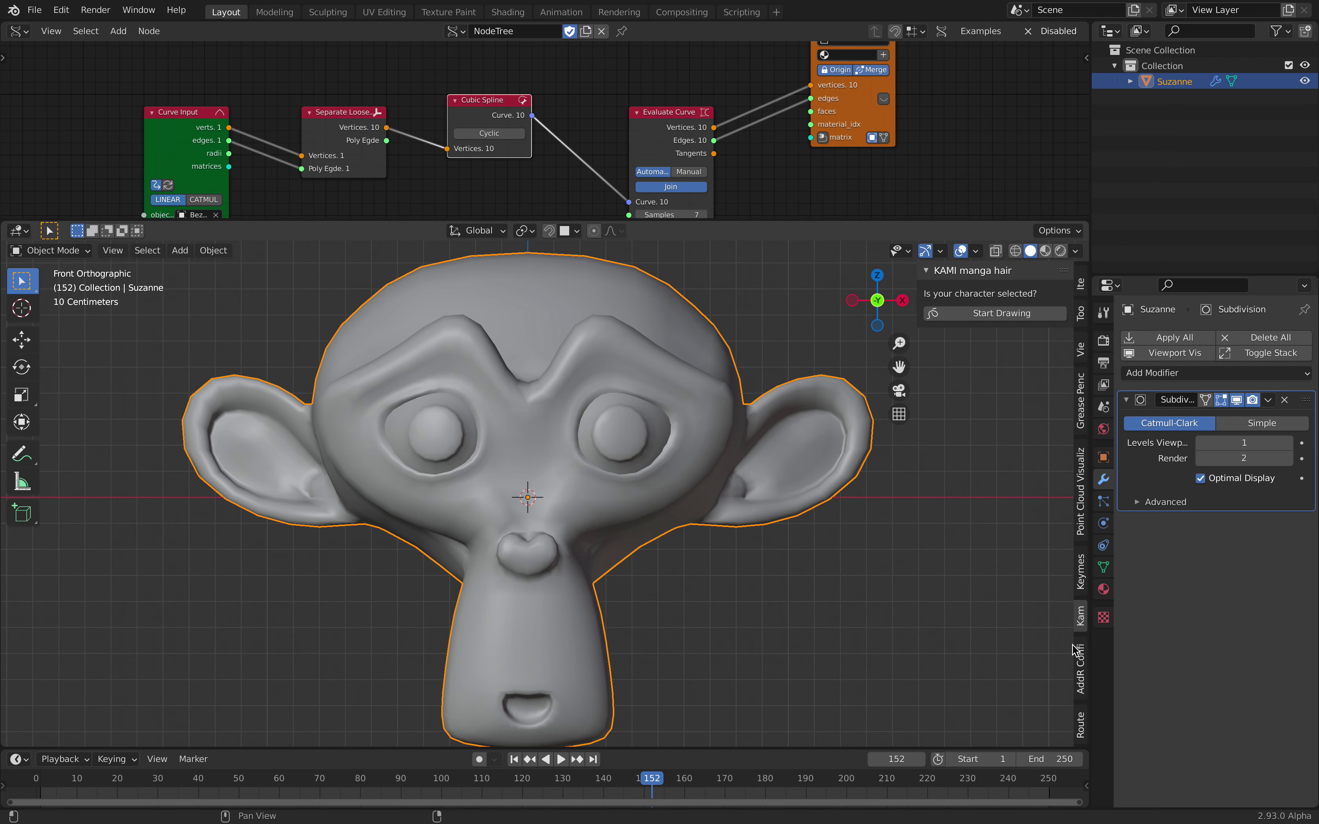
# - Start KAMI manga hair drawing on Suzanne and draw strands along both brows and the upper and lower eyelids
pyautogui.click(987, 314)
pyautogui.moveTo(523, 374)
pyautogui.mouseDown()
pyautogui.moveTo(533, 346)
pyautogui.moveTo(626, 279)
pyautogui.moveTo(769, 376)
pyautogui.mouseUp()
pyautogui.moveTo(515, 357)
pyautogui.mouseDown()
pyautogui.moveTo(352, 327)
pyautogui.moveTo(273, 386)
pyautogui.mouseUp()
pyautogui.moveTo(578, 331)
pyautogui.mouseDown()
pyautogui.moveTo(618, 314)
pyautogui.moveTo(727, 327)
pyautogui.mouseUp()
pyautogui.moveTo(572, 381)
pyautogui.mouseDown()
pyautogui.moveTo(599, 425)
pyautogui.moveTo(698, 422)
pyautogui.mouseUp()
pyautogui.moveTo(443, 323)
pyautogui.mouseDown()
pyautogui.moveTo(349, 311)
pyautogui.moveTo(284, 382)
pyautogui.mouseUp()
pyautogui.moveTo(442, 392)
pyautogui.mouseDown()
pyautogui.moveTo(385, 433)
pyautogui.moveTo(324, 429)
pyautogui.mouseUp()
# - Draw one strand along the upper edge and one along the lower edge of Suzanne's mouth
pyautogui.keyDown('shift'); pyautogui.moveTo(489, 474); pyautogui.dragTo(476, 327, button='middle'); pyautogui.keyUp('shift')
pyautogui.scroll(1, 482, 502)
pyautogui.keyDown('shift'); pyautogui.moveTo(502, 596); pyautogui.dragTo(517, 443, button='middle'); pyautogui.keyUp('shift')
pyautogui.scroll(2, 517, 443)
pyautogui.moveTo(404, 469)
pyautogui.mouseDown()
pyautogui.moveTo(430, 460)
pyautogui.moveTo(557, 476)
pyautogui.mouseUp()
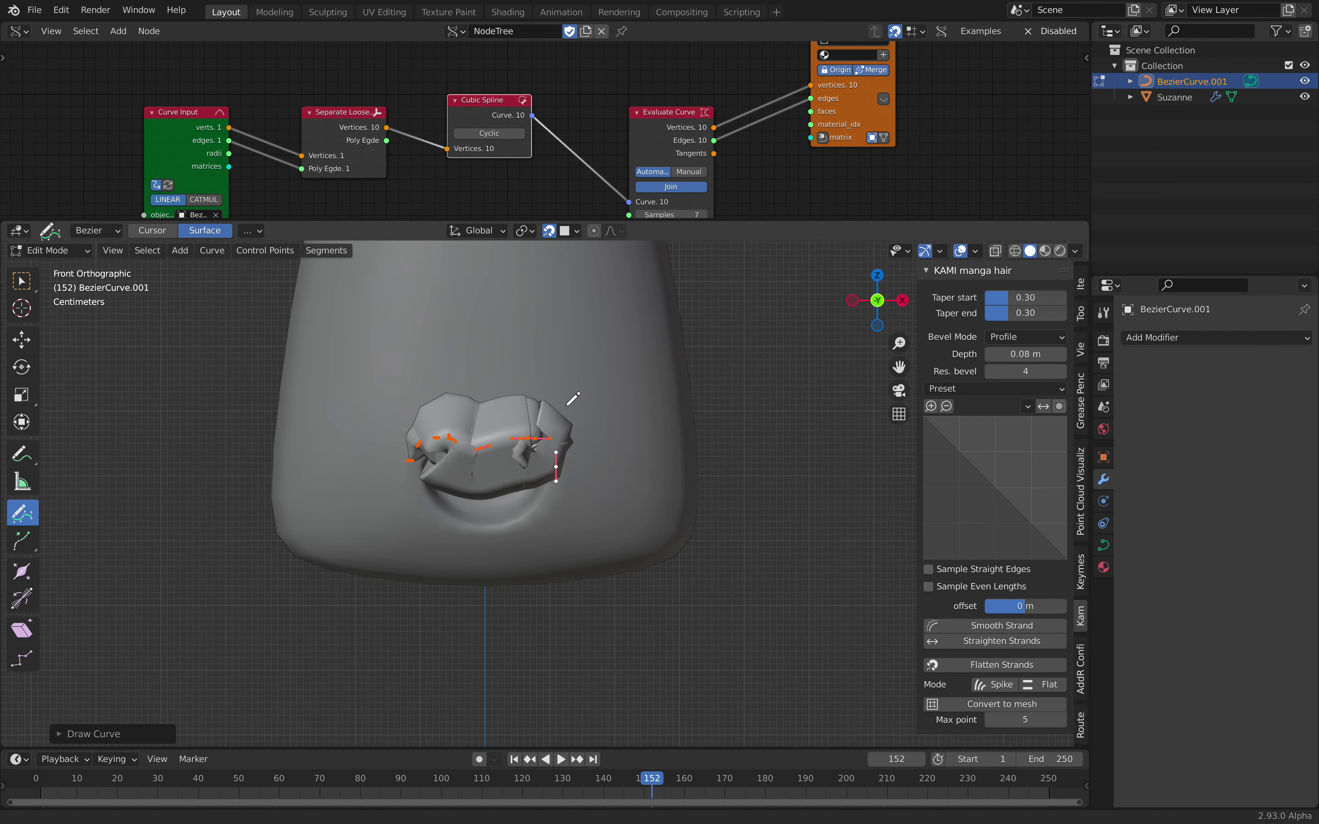
pyautogui.keyDown('shift'); pyautogui.moveTo(556, 489); pyautogui.dragTo(567, 406, button='middle'); pyautogui.keyUp('shift')
pyautogui.scroll(1, 567, 407)
pyautogui.moveTo(565, 395)
pyautogui.mouseDown()
pyautogui.moveTo(439, 432)
pyautogui.moveTo(398, 391)
pyautogui.mouseUp()
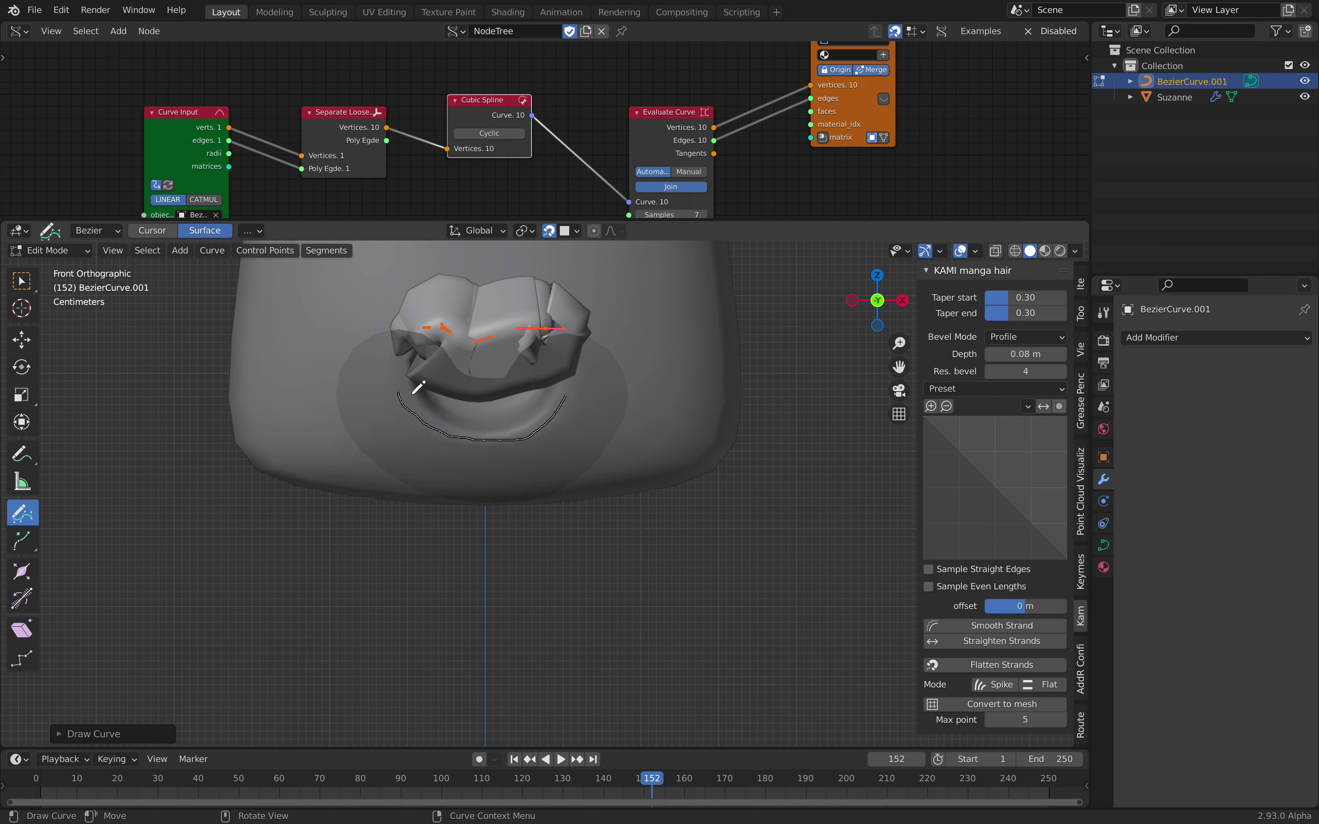
pyautogui.scroll(-7, 580, 393)
pyautogui.moveTo(575, 388)
pyautogui.keyDown('shift'); pyautogui.mouseDown(button='middle')
pyautogui.moveTo(560, 493)
pyautogui.moveTo(536, 429)
pyautogui.mouseUp(button='middle'); pyautogui.keyUp('shift')
pyautogui.scroll(2, 543, 493)
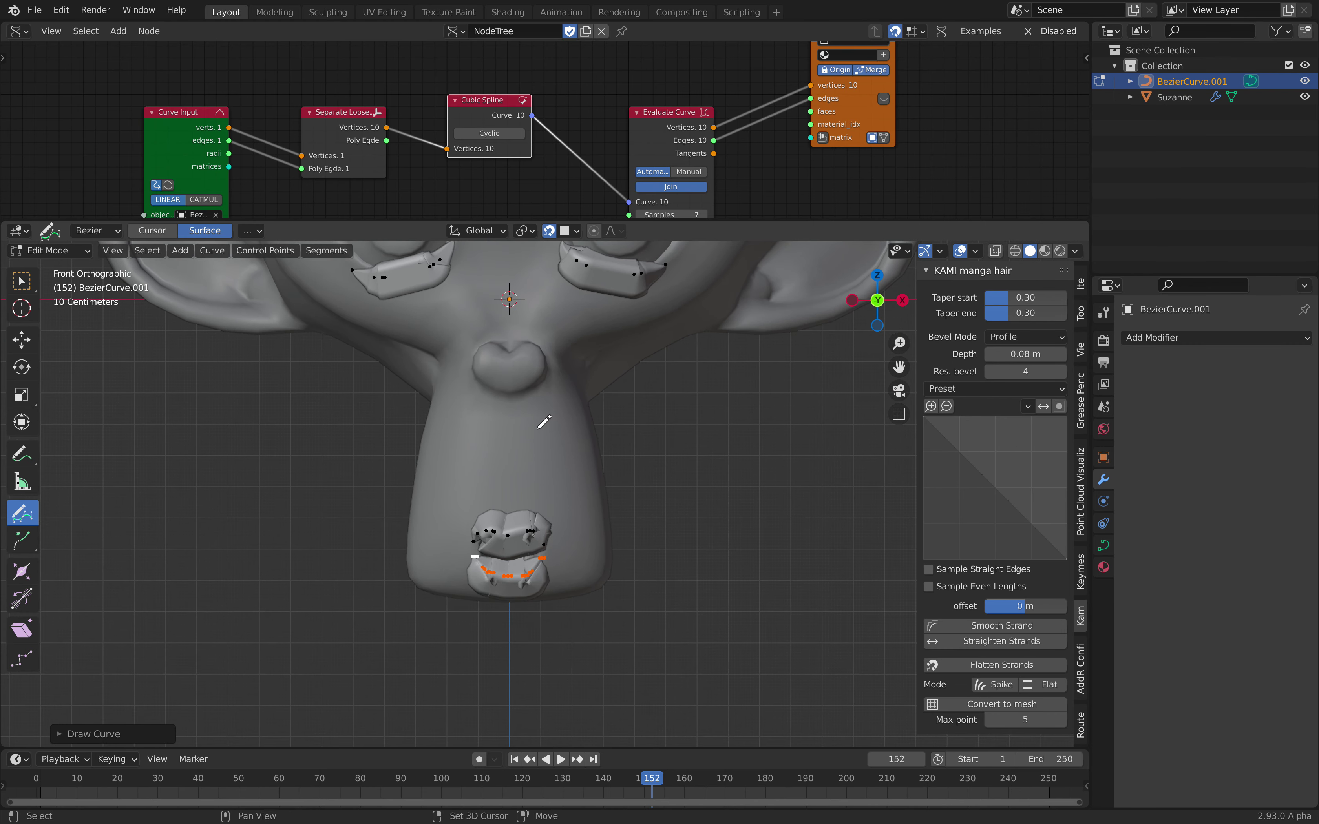
# - Draw strands following the rims of both of Suzanne's ears
pyautogui.keyDown('shift'); pyautogui.moveTo(563, 489); pyautogui.dragTo(463, 644, button='middle'); pyautogui.keyUp('shift')
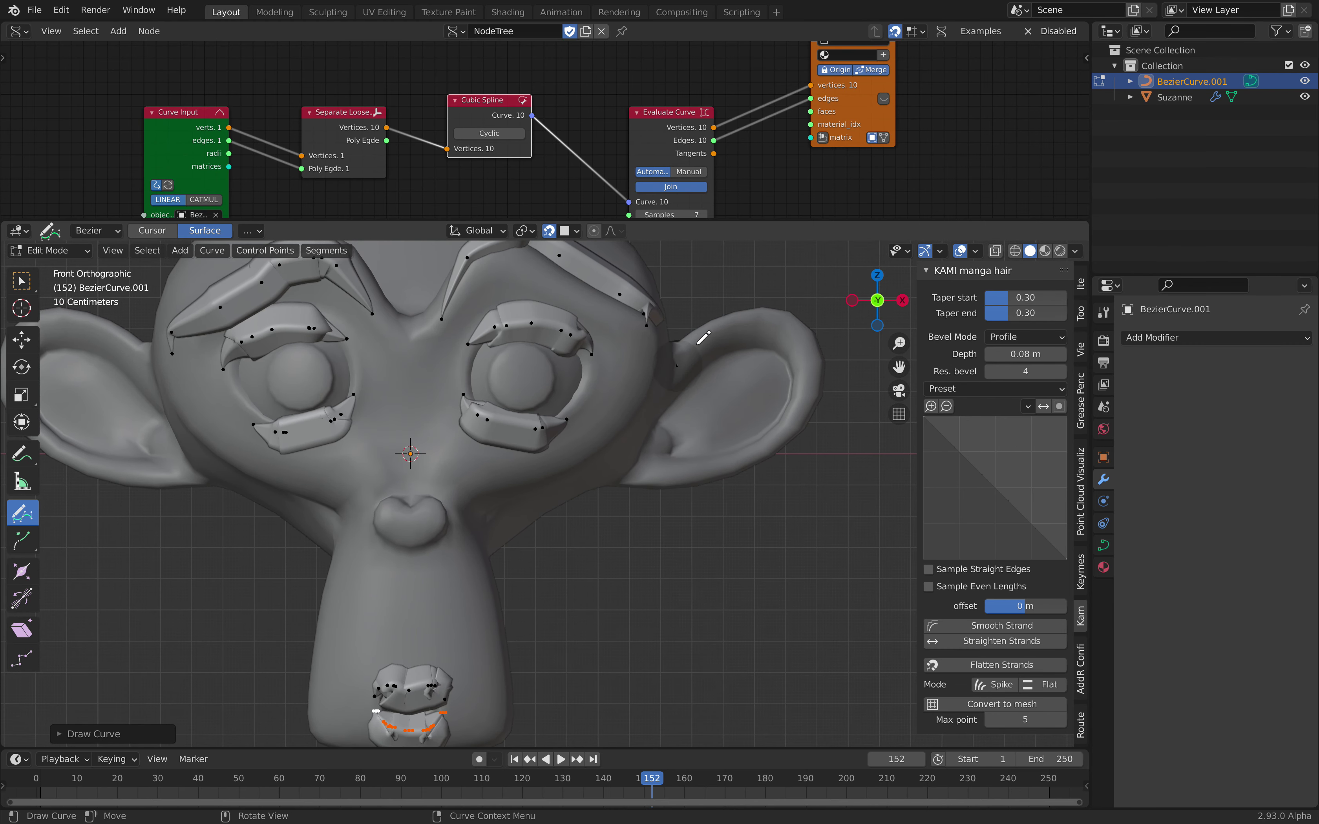
pyautogui.moveTo(697, 343); pyautogui.dragTo(784, 318)
pyautogui.moveTo(809, 375)
pyautogui.mouseDown()
pyautogui.moveTo(704, 470)
pyautogui.moveTo(615, 493)
pyautogui.mouseUp()
pyautogui.keyDown('shift'); pyautogui.moveTo(204, 375); pyautogui.dragTo(428, 394, button='middle'); pyautogui.keyUp('shift')
pyautogui.moveTo(365, 366)
pyautogui.mouseDown()
pyautogui.moveTo(275, 339)
pyautogui.moveTo(241, 390)
pyautogui.moveTo(269, 451)
pyautogui.moveTo(388, 496)
pyautogui.mouseUp()
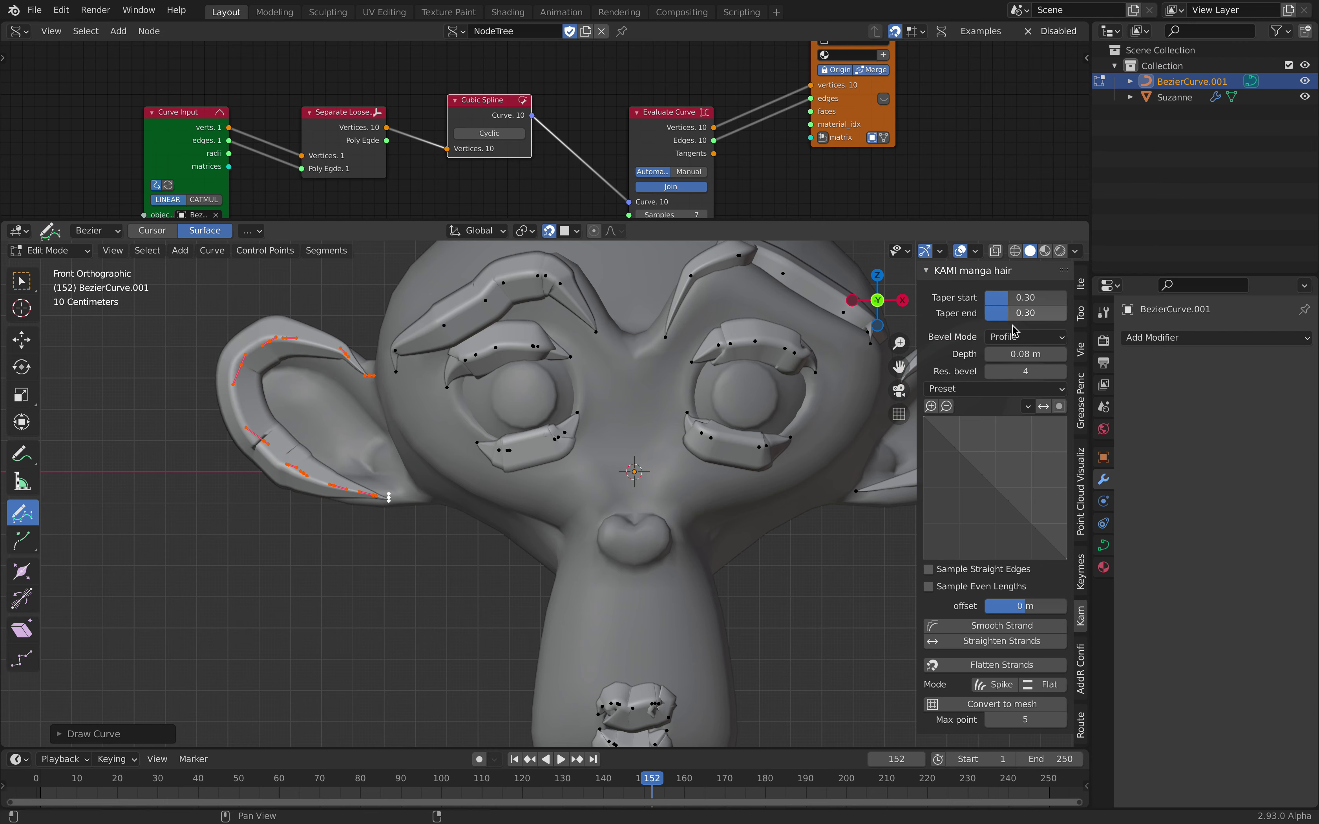
# - Set the strands' bevel depth to 0.022 m and return to Object Mode
pyautogui.moveTo(1024, 353); pyautogui.dragTo(983, 354)
pyautogui.scroll(-2, 539, 413)
pyautogui.keyDown('shift'); pyautogui.moveTo(505, 410); pyautogui.dragTo(461, 405, button='middle'); pyautogui.keyUp('shift')
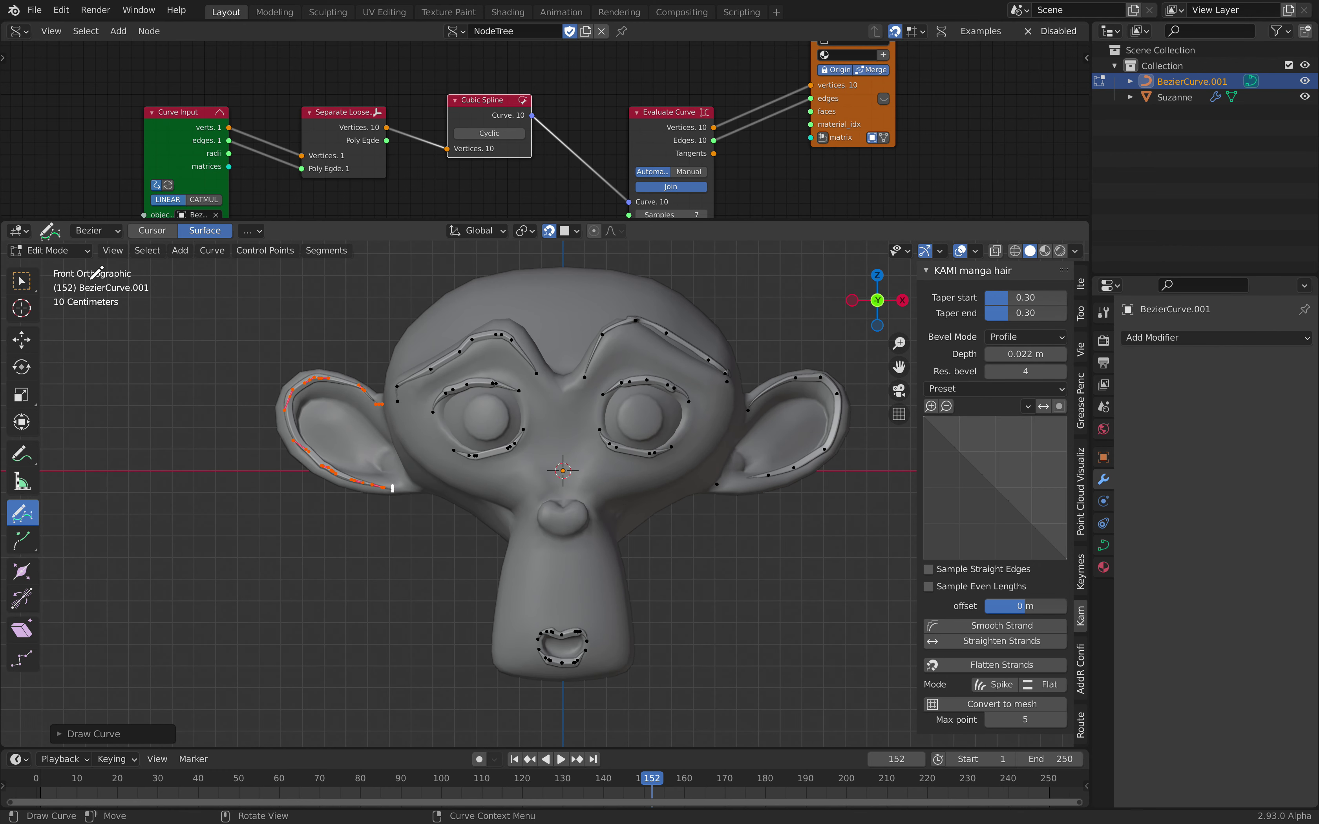
pyautogui.click(59, 260)
pyautogui.click(54, 248)
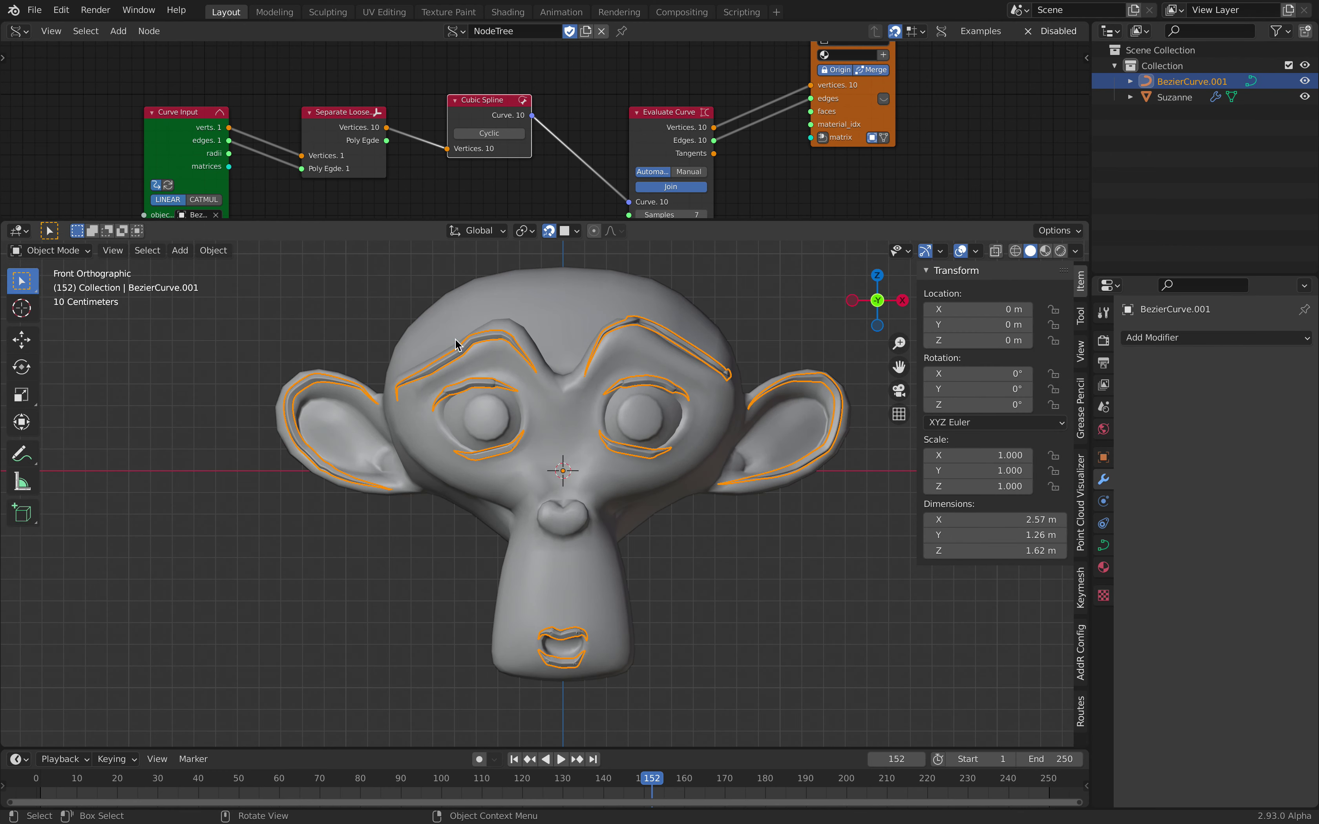
pyautogui.keyDown('shift'); pyautogui.moveTo(746, 337); pyautogui.dragTo(706, 348, button='middle'); pyautogui.keyUp('shift')
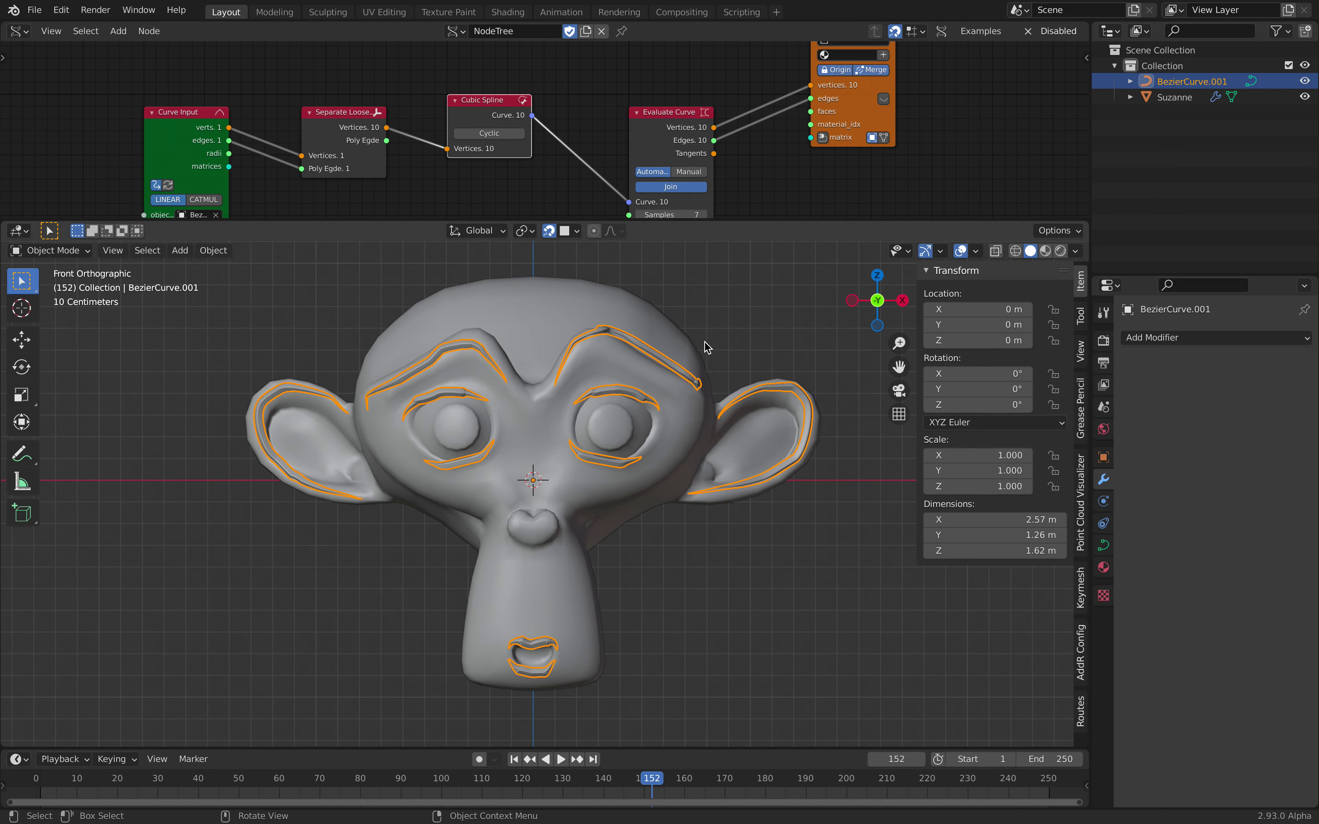
pyautogui.scroll(1, 760, 313)
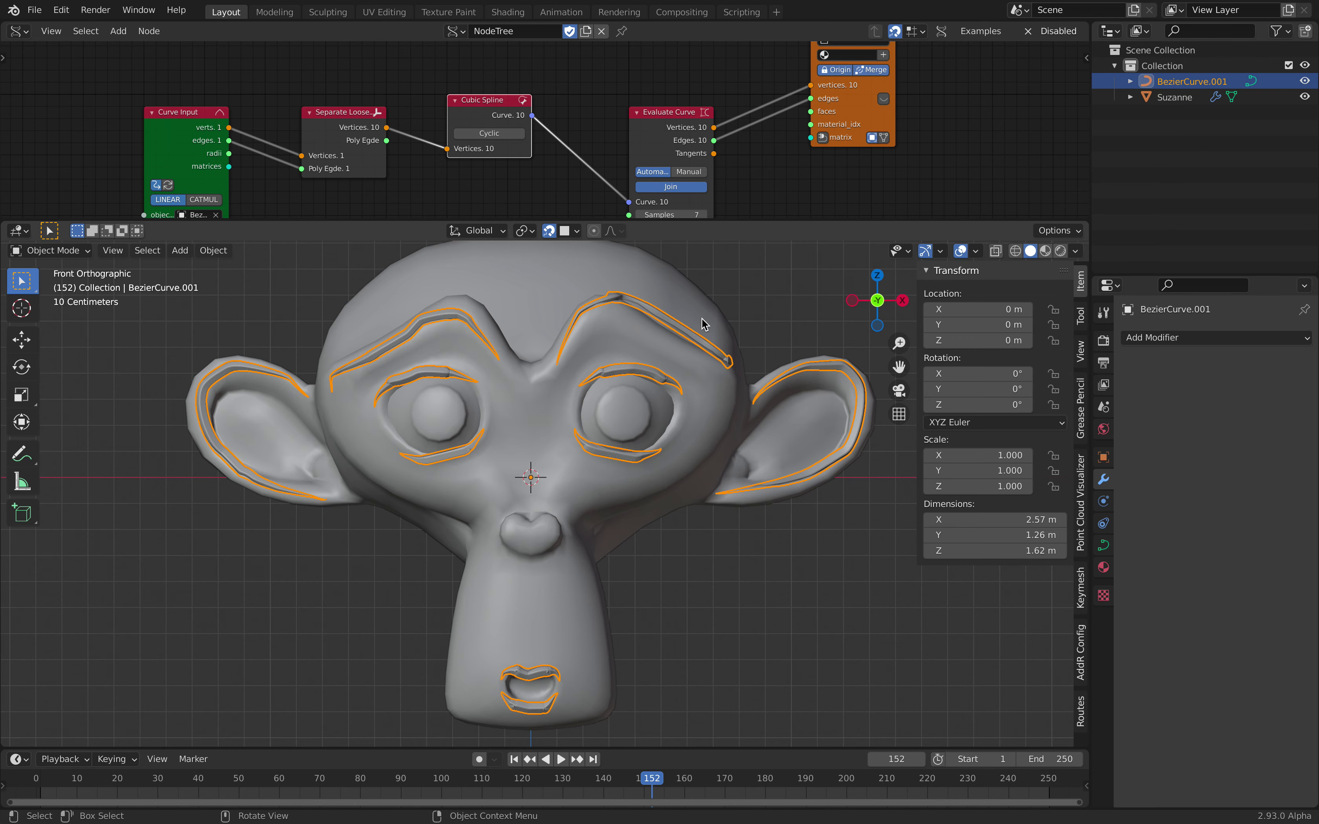
pyautogui.keyDown('shift'); pyautogui.moveTo(682, 345); pyautogui.dragTo(664, 353, button='middle'); pyautogui.keyUp('shift')
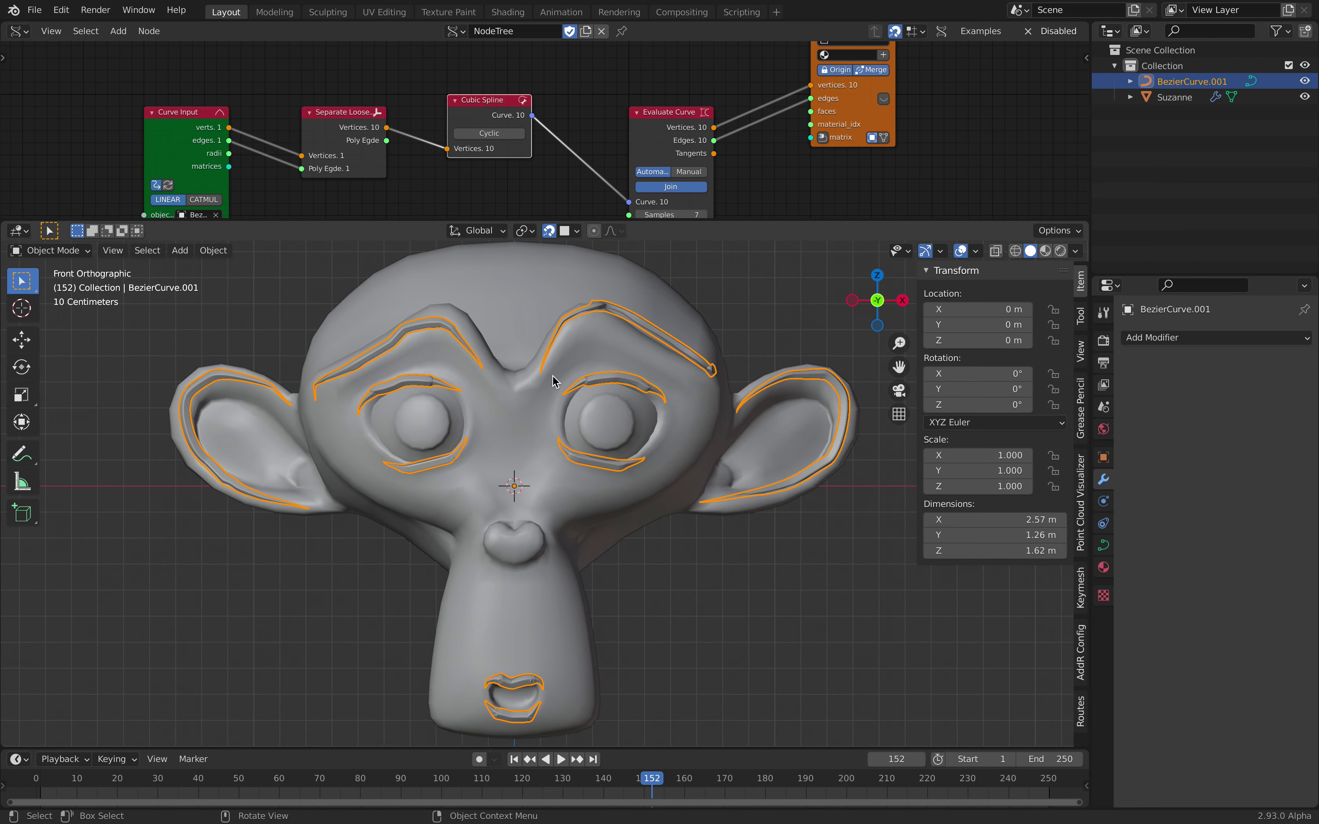
pyautogui.scroll(-1, 392, 164)
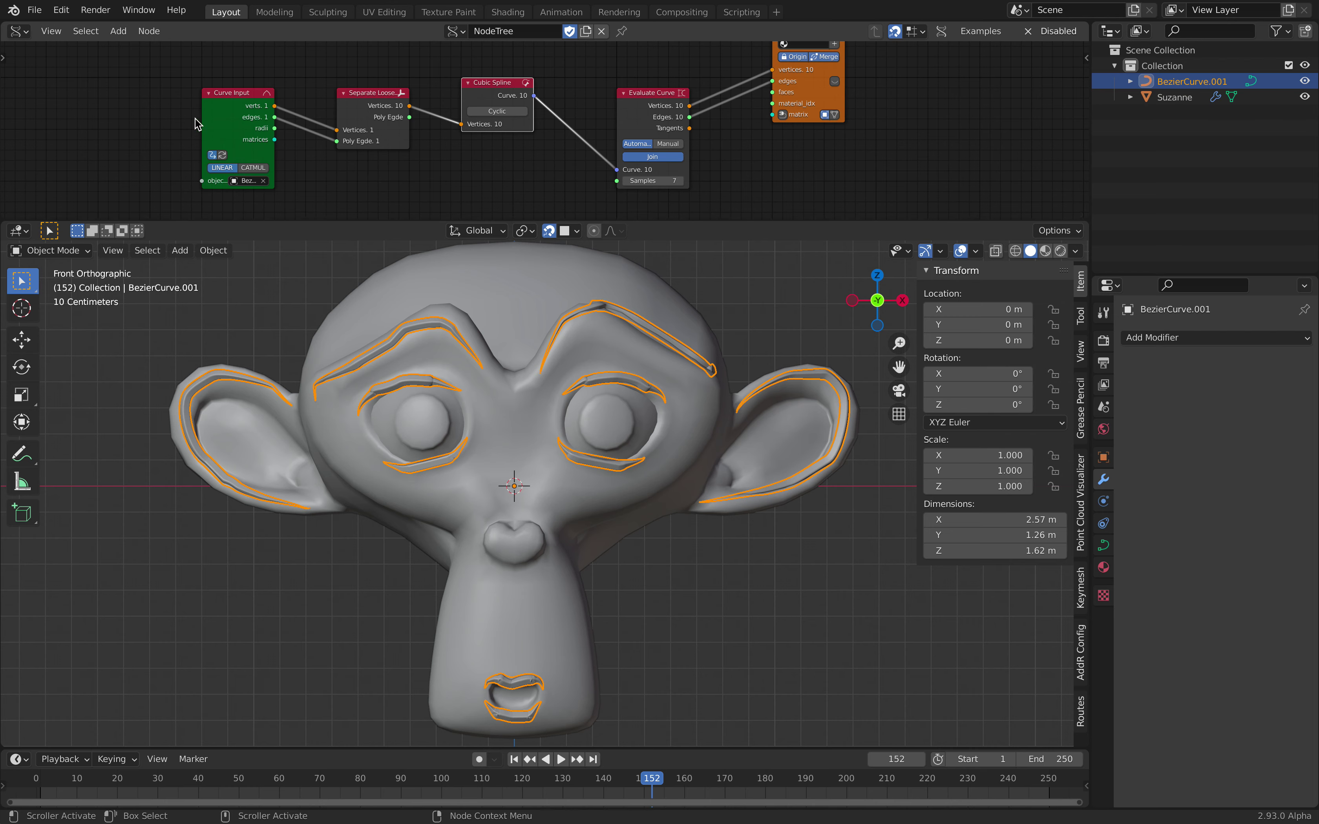
# - Set BezierCurve.001 as the Curve Input node's object and briefly play the timeline to update the generated strands
pyautogui.moveTo(202, 114); pyautogui.dragTo(160, 115)
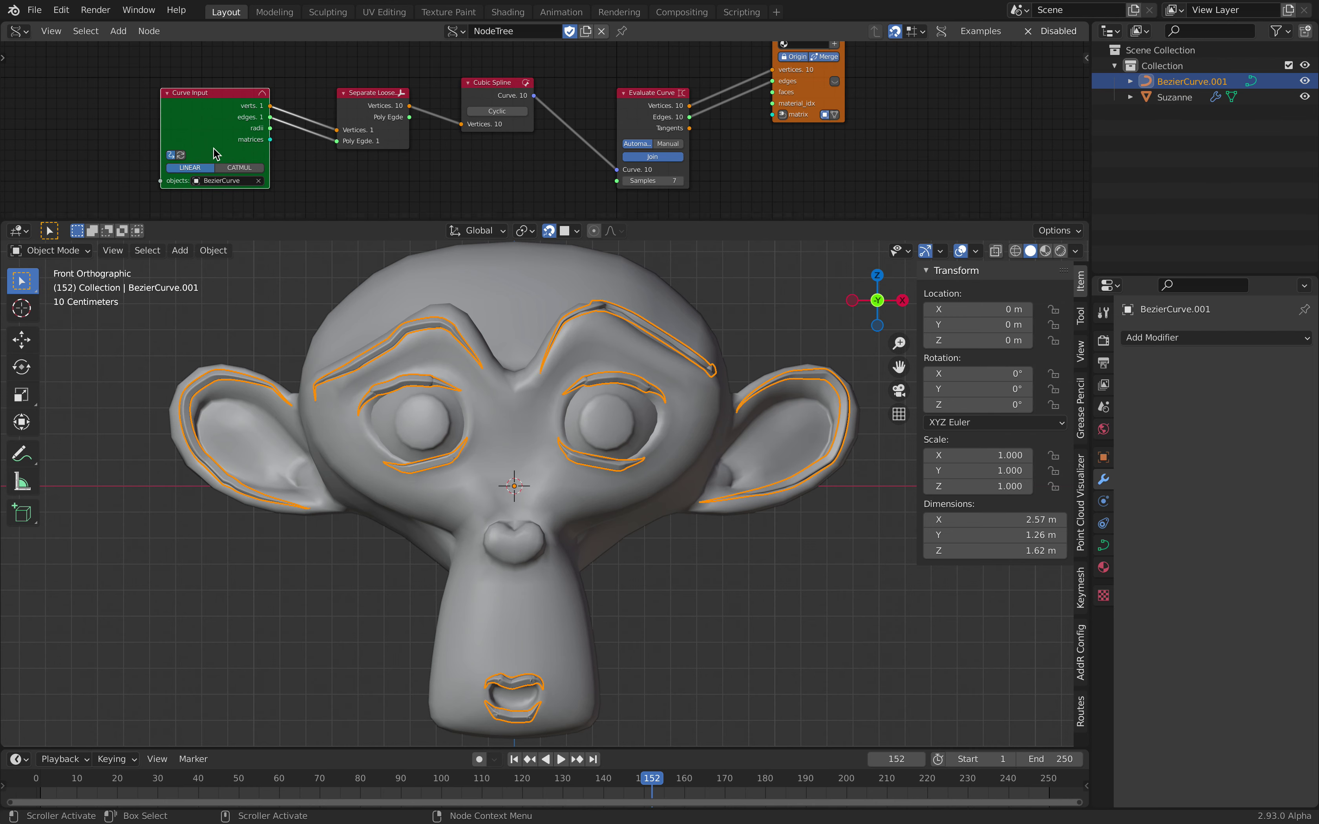
pyautogui.click(228, 179)
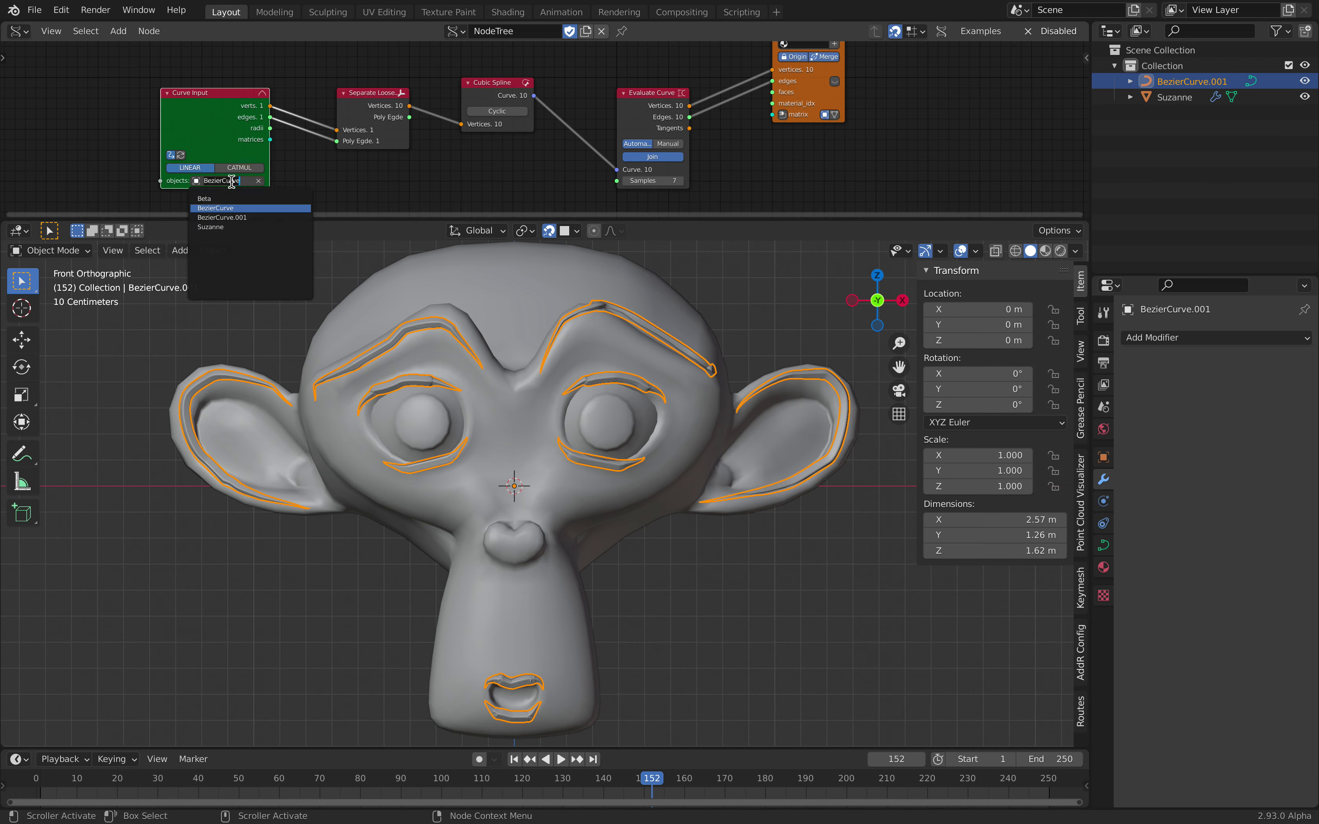
pyautogui.click(237, 216)
pyautogui.click(318, 170)
pyautogui.press('space')
pyautogui.press('space')
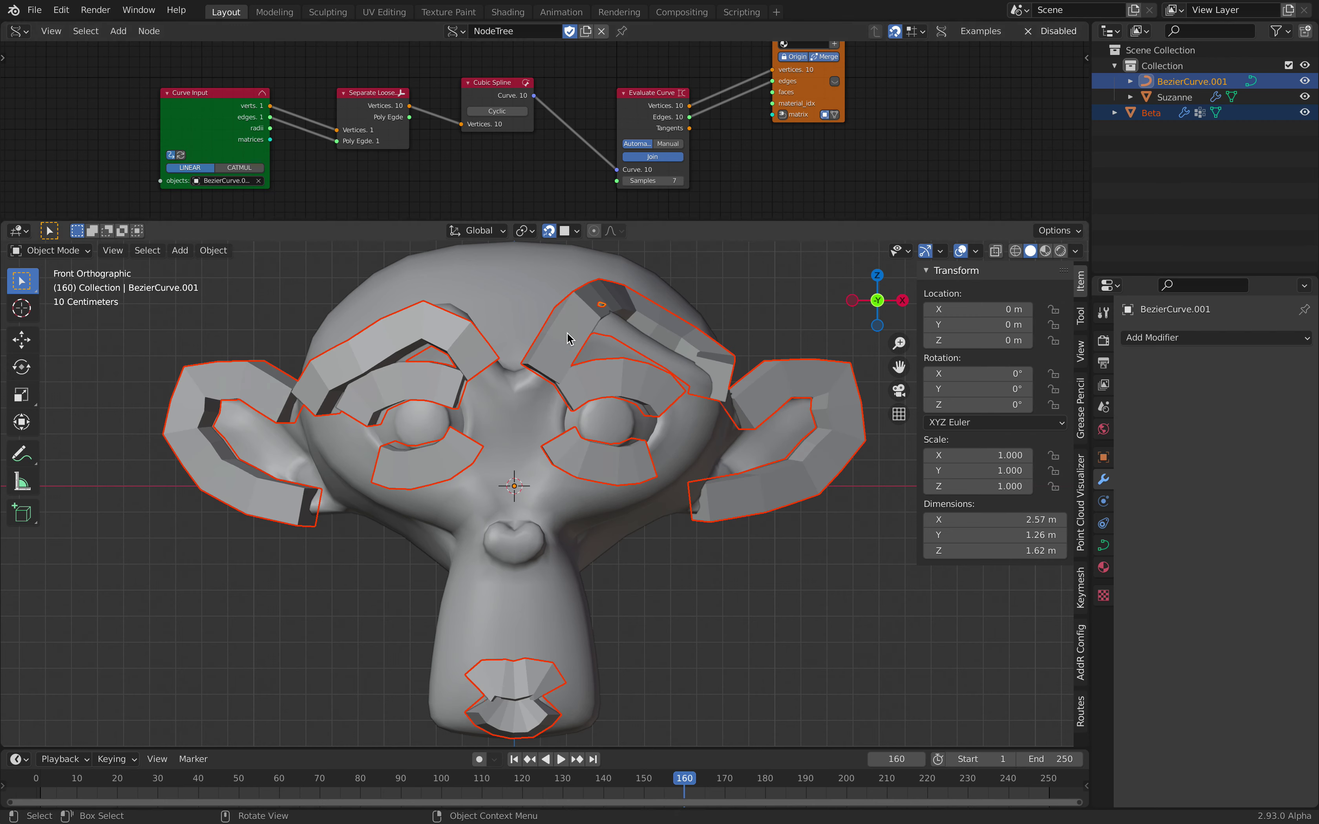
# - Rearrange the Curve Input, Separate Loose Parts, Cubic Spline and Evaluate Curve nodes into a compact row
pyautogui.moveTo(492, 157); pyautogui.dragTo(457, 174, button='middle')
pyautogui.moveTo(348, 110); pyautogui.dragTo(379, 80)
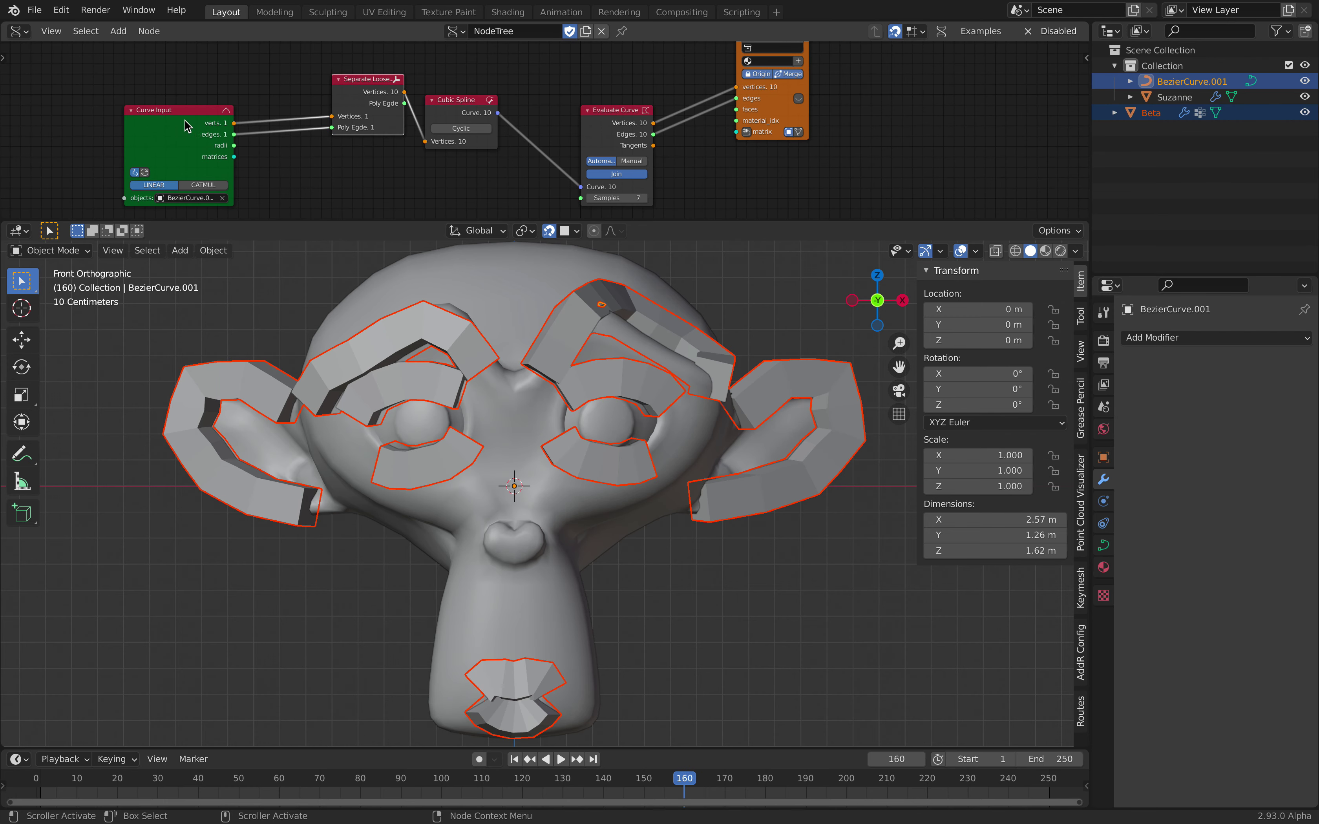
pyautogui.moveTo(192, 129); pyautogui.dragTo(244, 89)
pyautogui.scroll(1, 244, 89)
pyautogui.moveTo(449, 103); pyautogui.dragTo(461, 104)
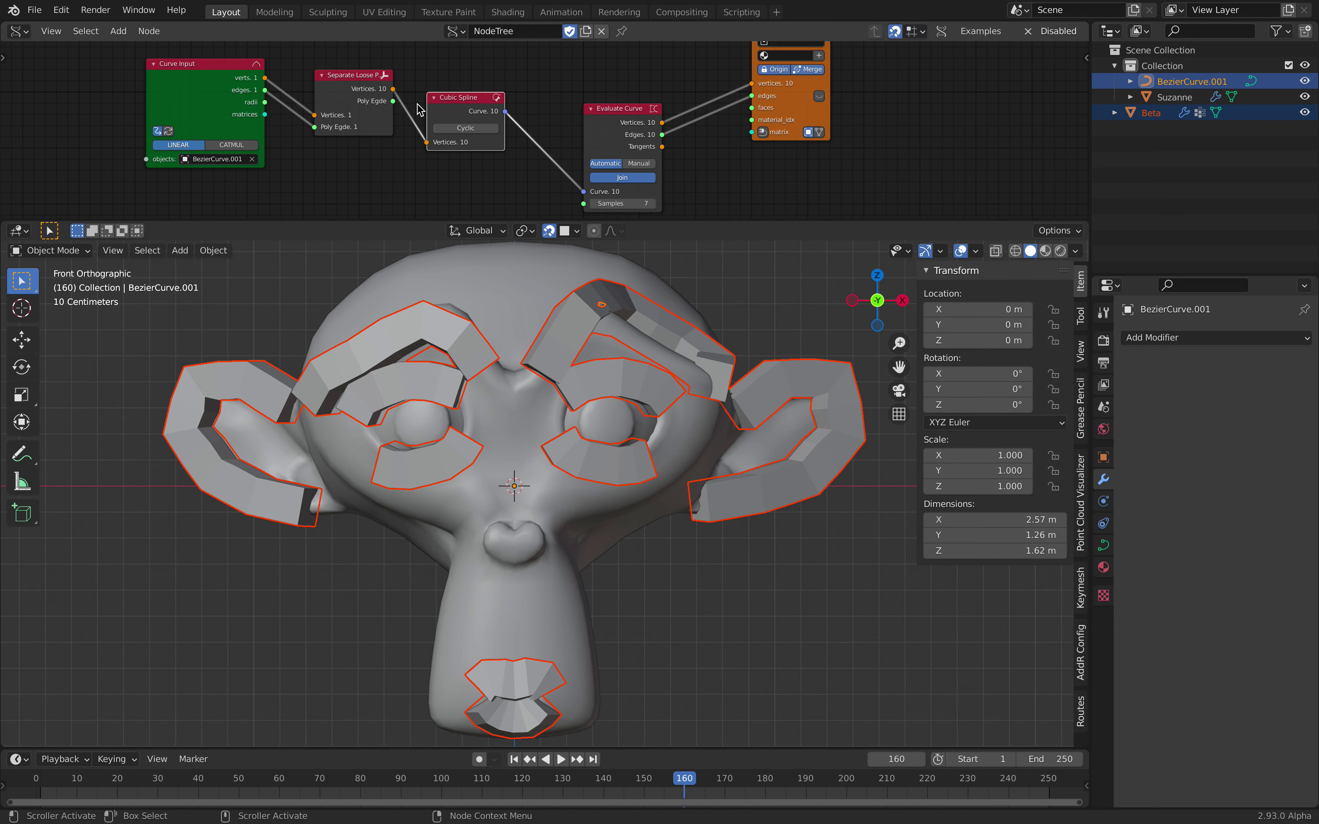
pyautogui.moveTo(609, 115); pyautogui.dragTo(587, 93)
# - Set the Evaluate Curve node's samples to 5 and briefly play the timeline to refresh the mesh
pyautogui.moveTo(621, 111); pyautogui.dragTo(552, 131, button='middle')
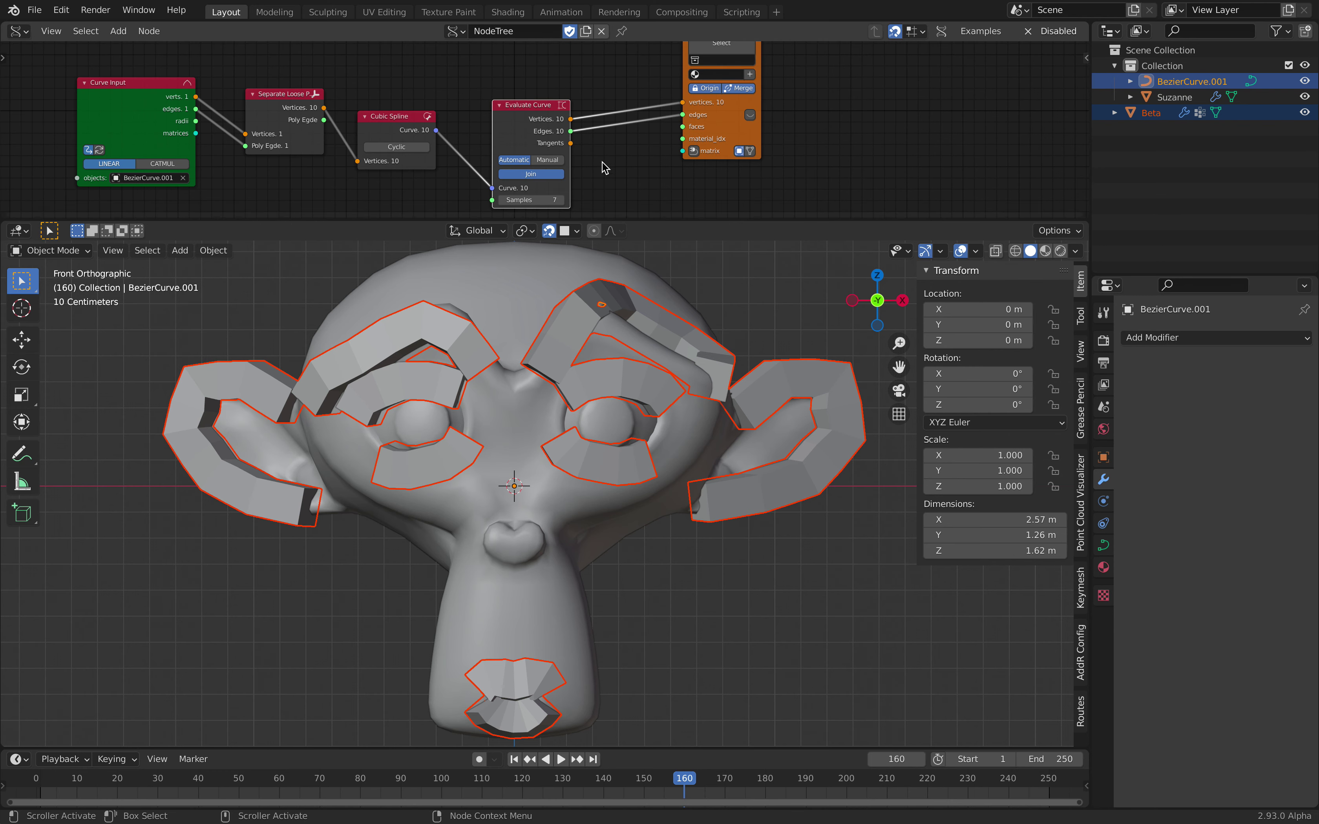
pyautogui.scroll(1, 502, 205)
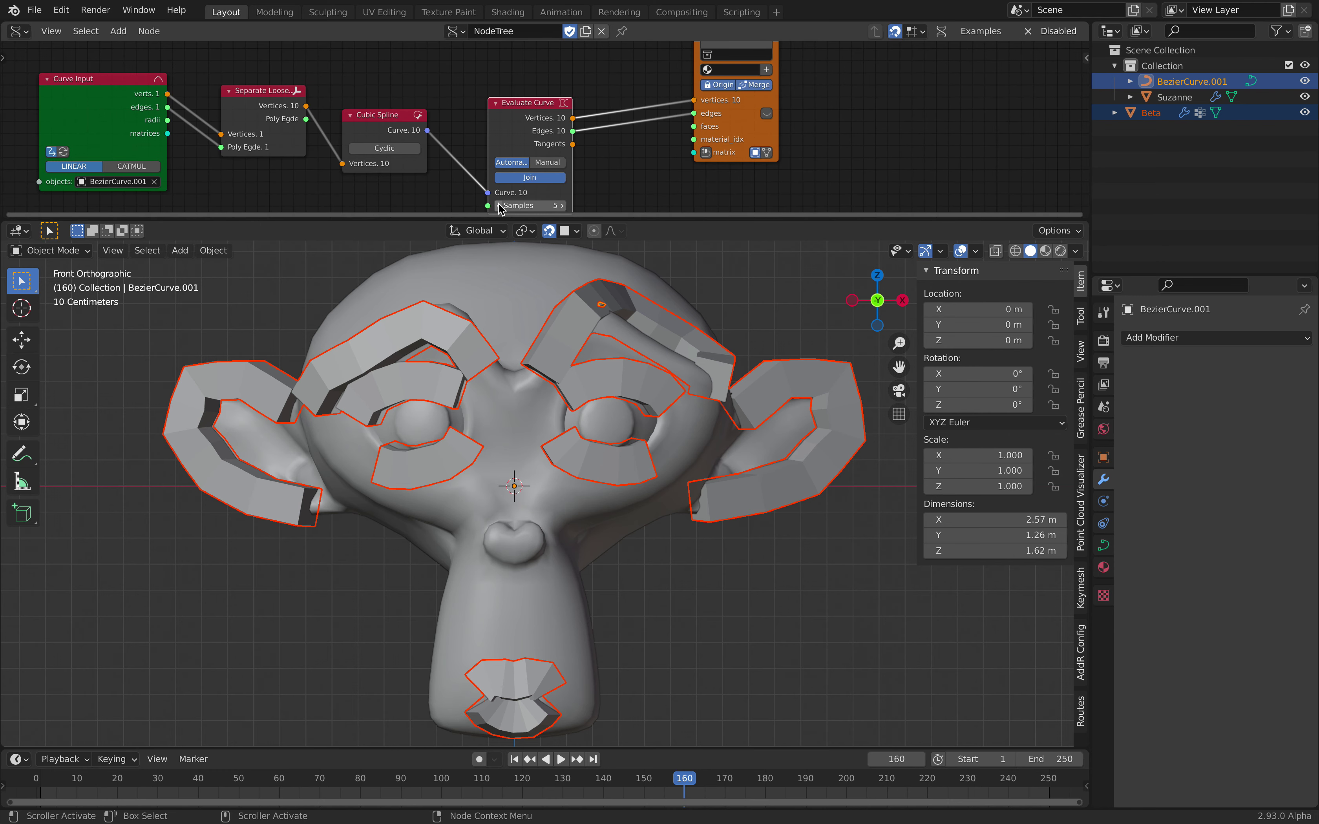
pyautogui.press('space')
pyautogui.click(616, 200)
pyautogui.press('space')
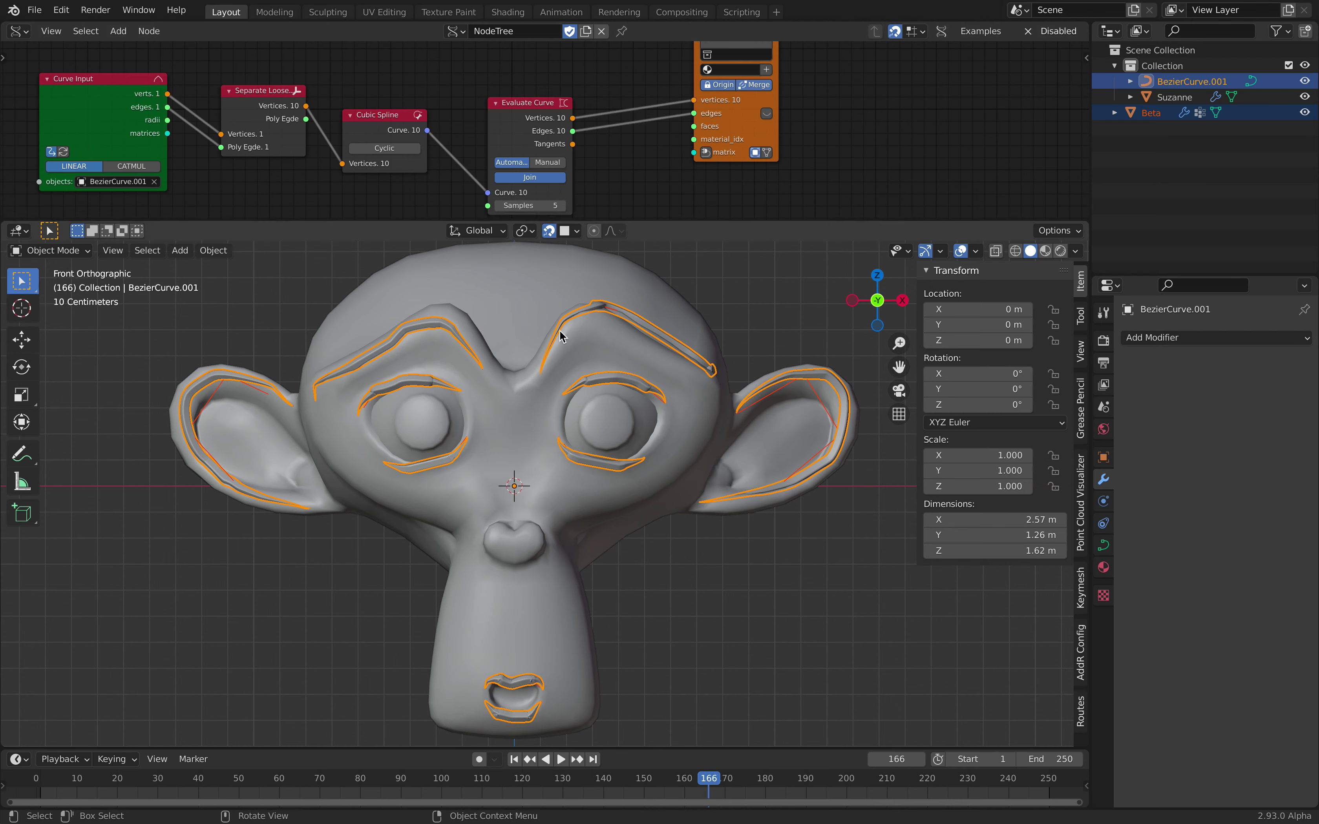
pyautogui.moveTo(583, 182); pyautogui.dragTo(583, 164, button='middle')
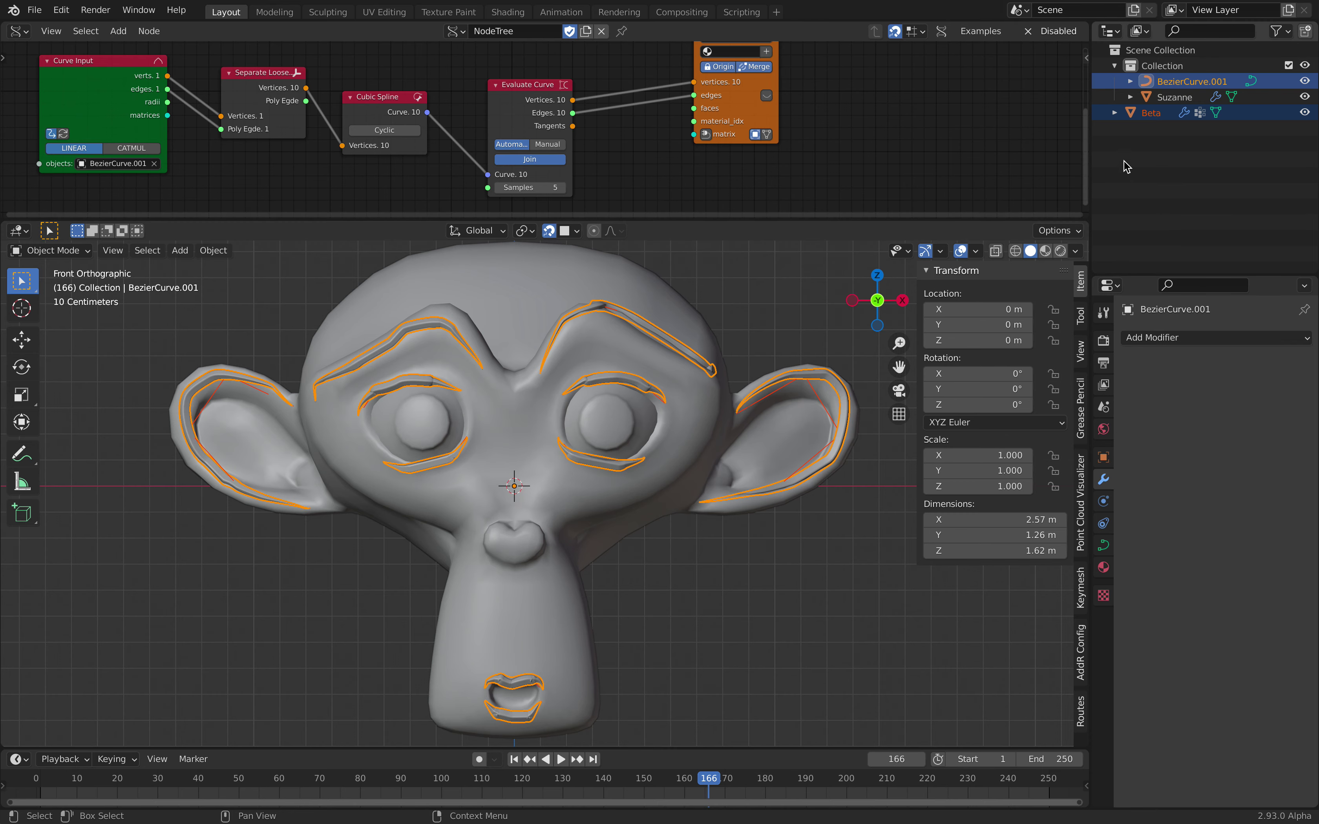
# - Hide BezierCurve.001 and remove the Armature modifier from the Beta mesh
pyautogui.click(1144, 115)
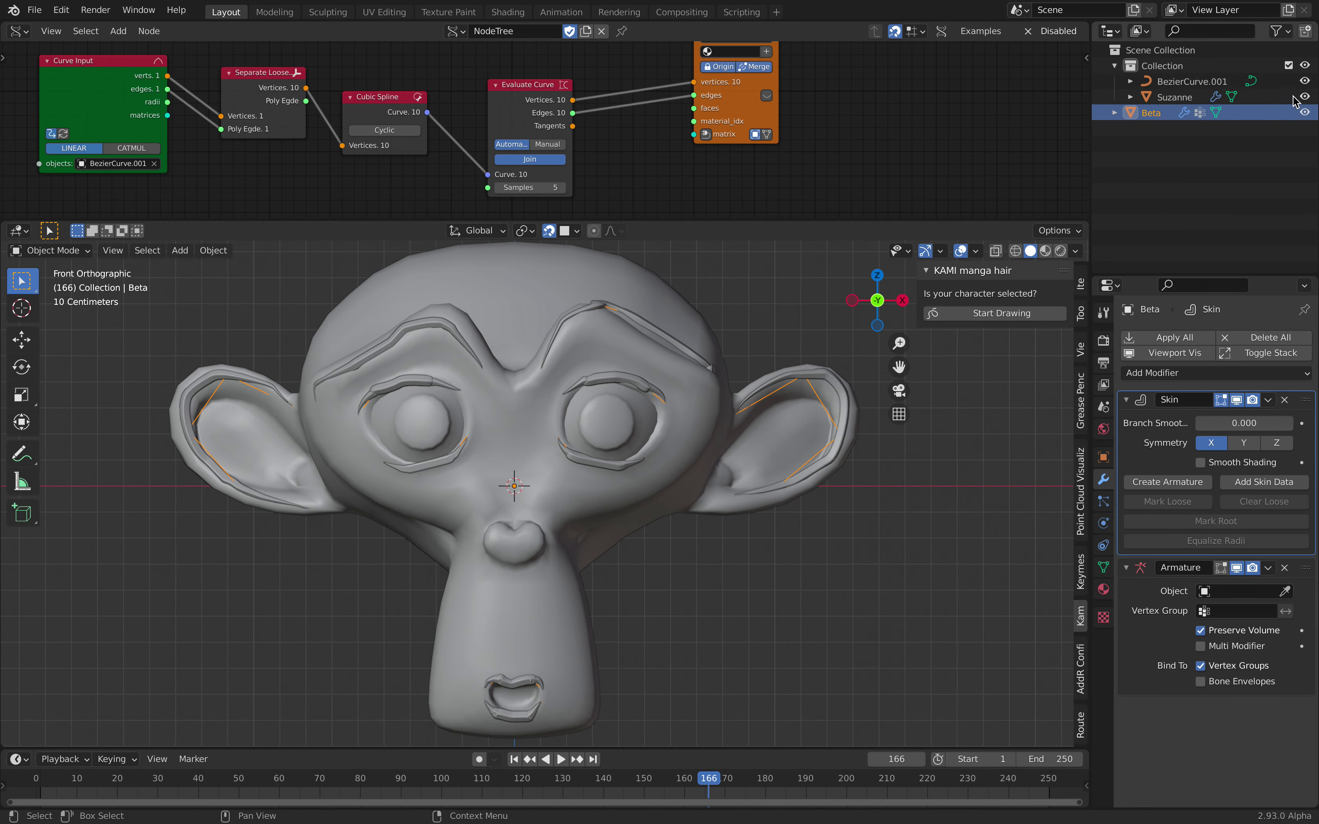
pyautogui.click(1305, 81)
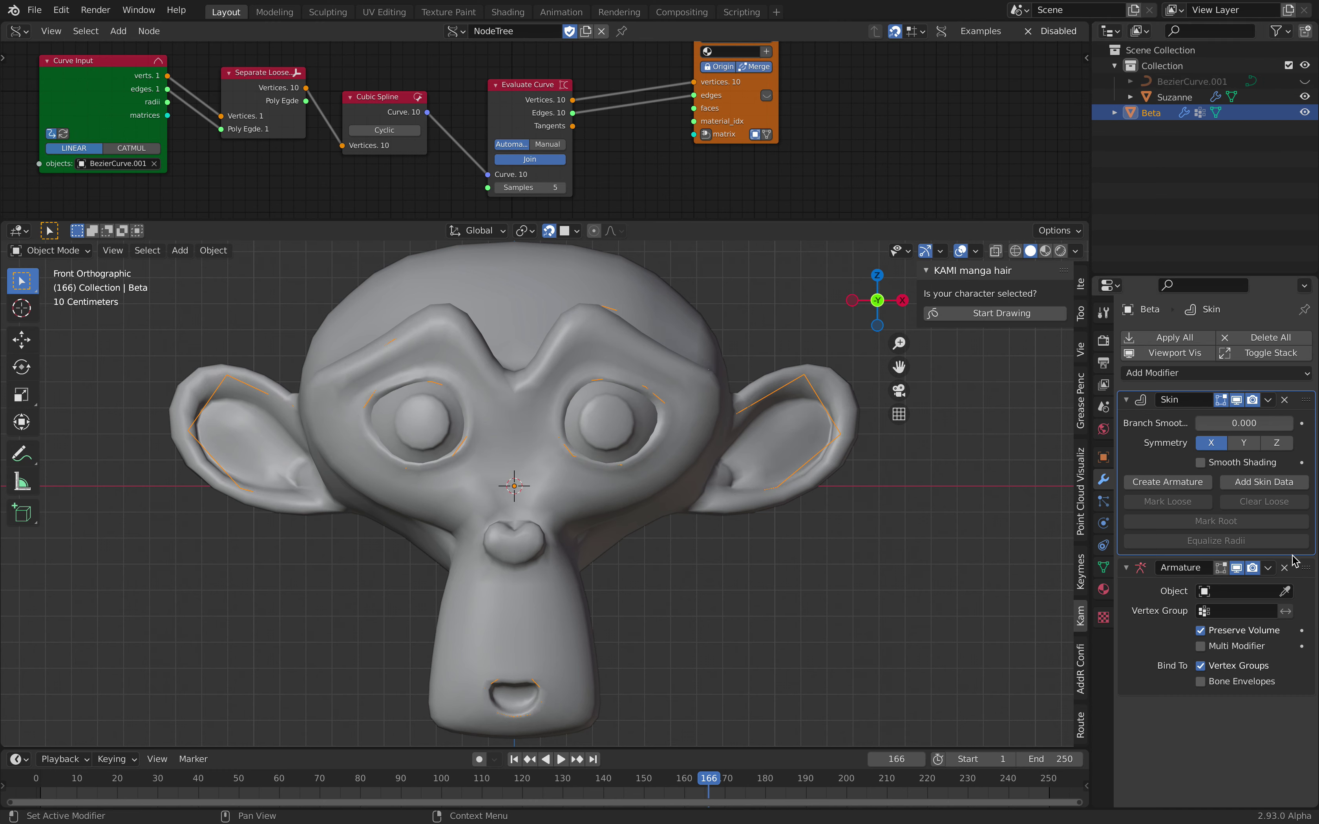
pyautogui.click(1285, 568)
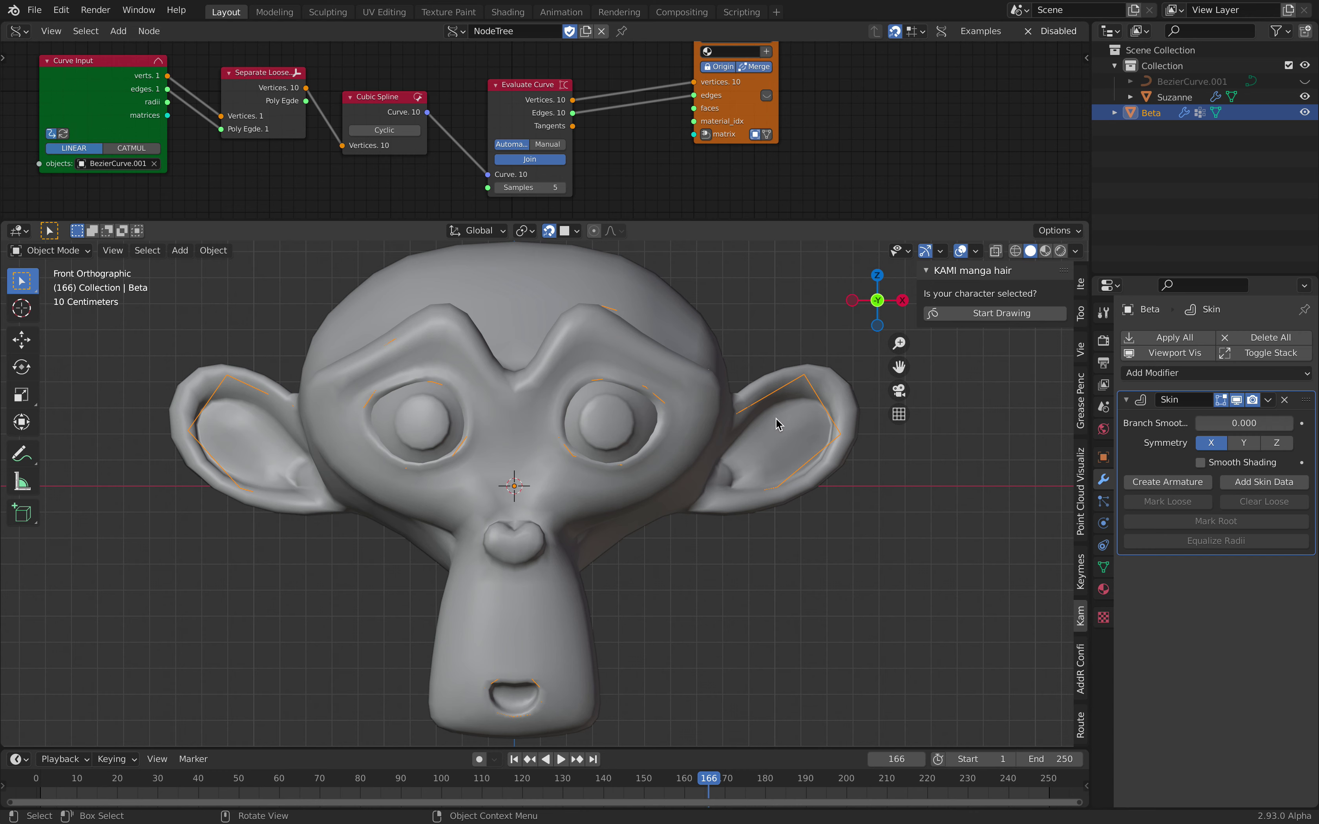
# - In Edit Mode, add skin data to Beta and mark root vertices with the whole mesh selected
pyautogui.press('Tab')
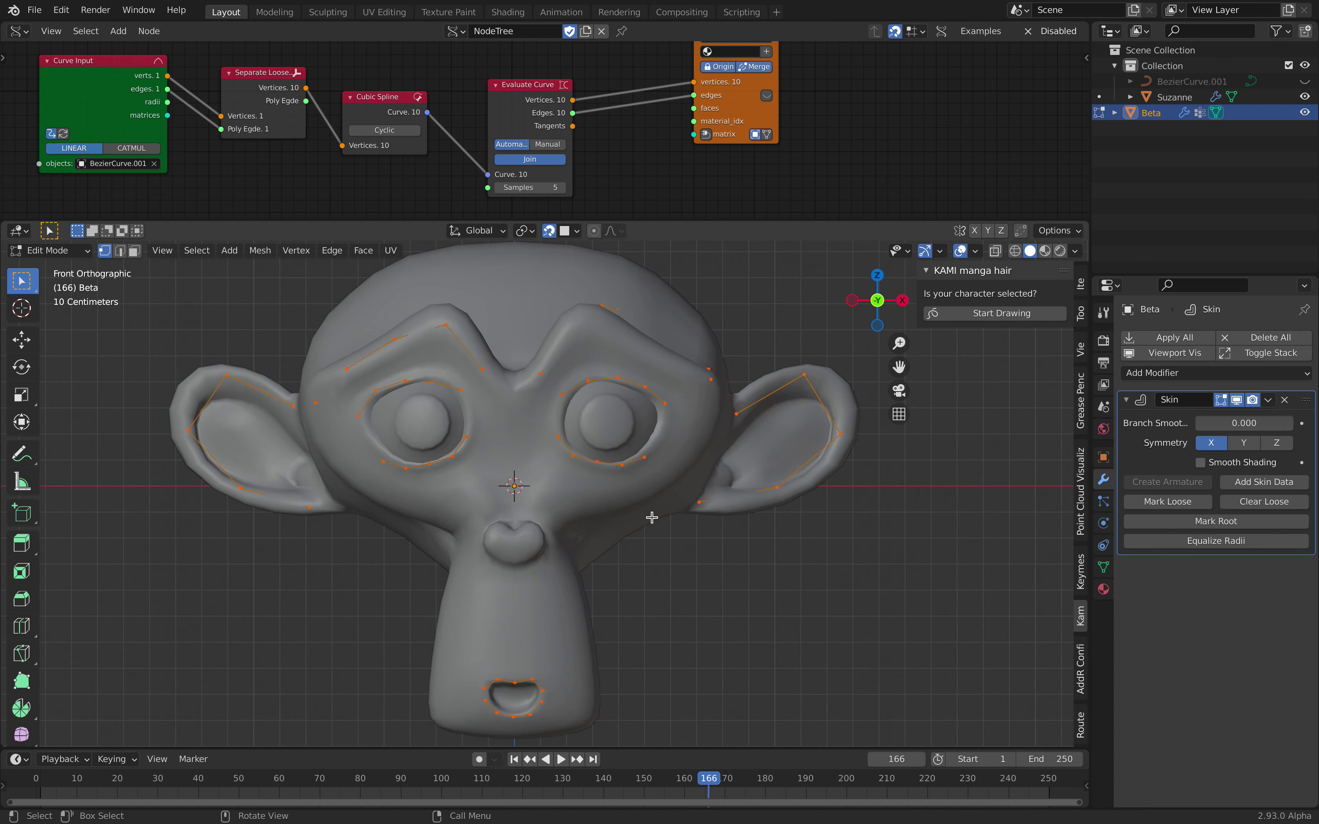
pyautogui.click(1236, 483)
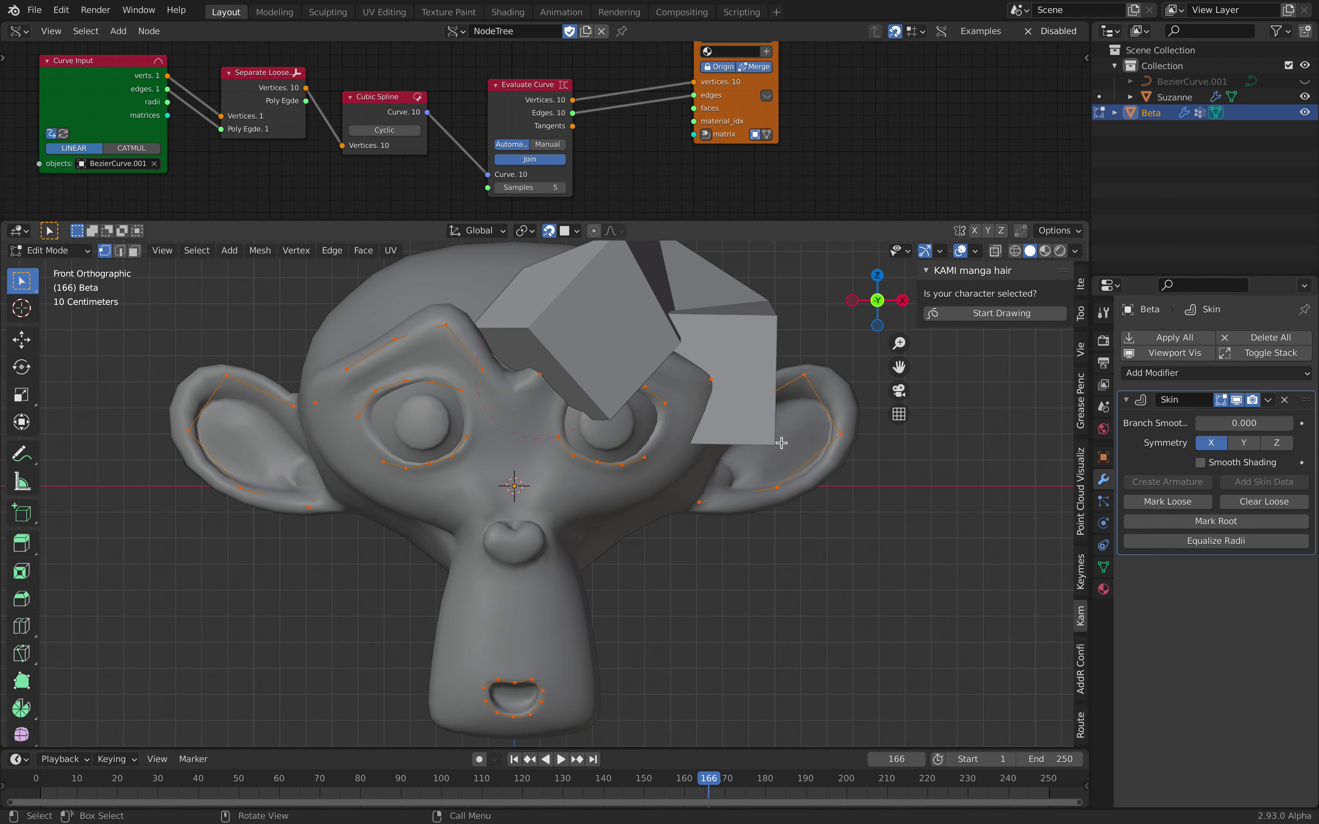
pyautogui.hotkey('alt', 'a')
pyautogui.press('a')
pyautogui.click(1162, 523)
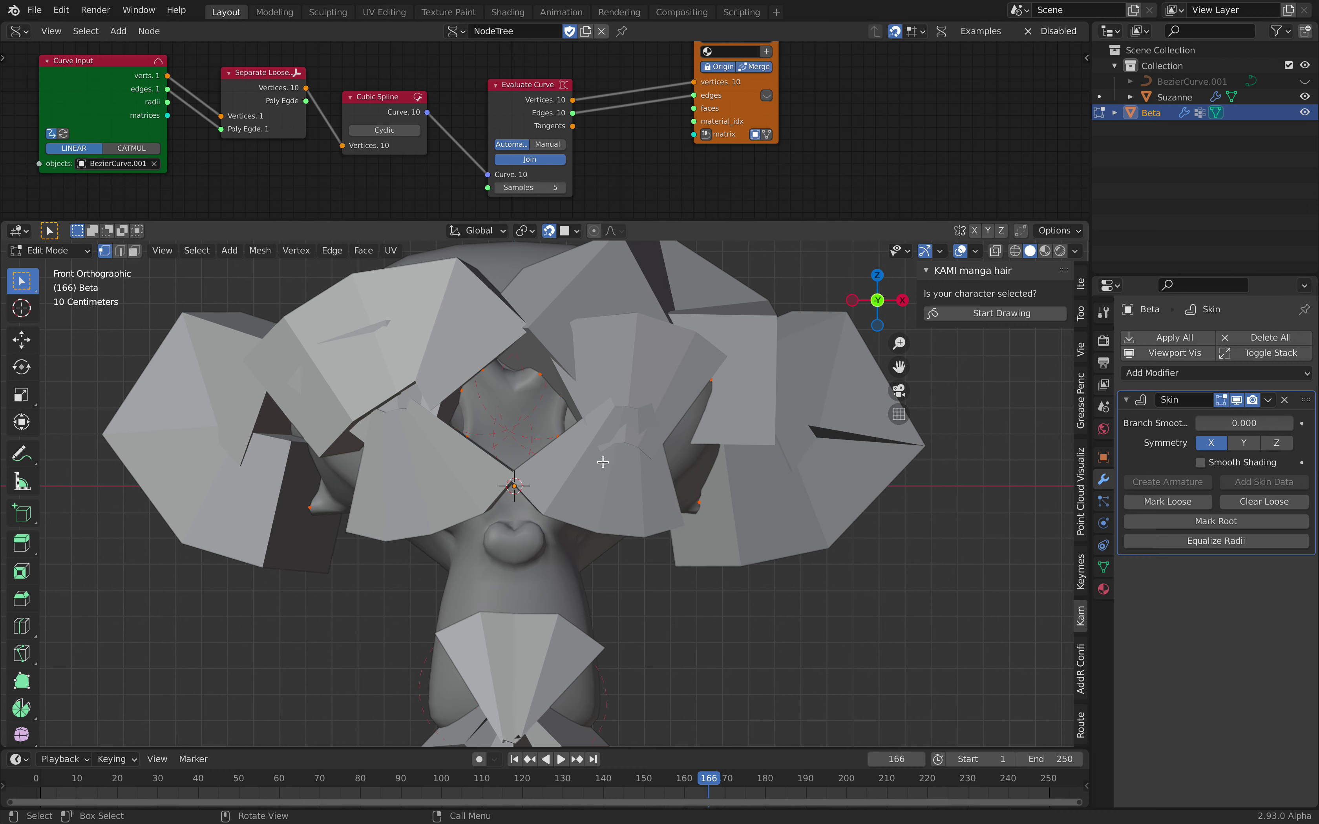
# - Shrink the skin radius of all Beta vertices into slim strands along the facial features and return to Object Mode
pyautogui.scroll(-1, 688, 460)
pyautogui.press('s')
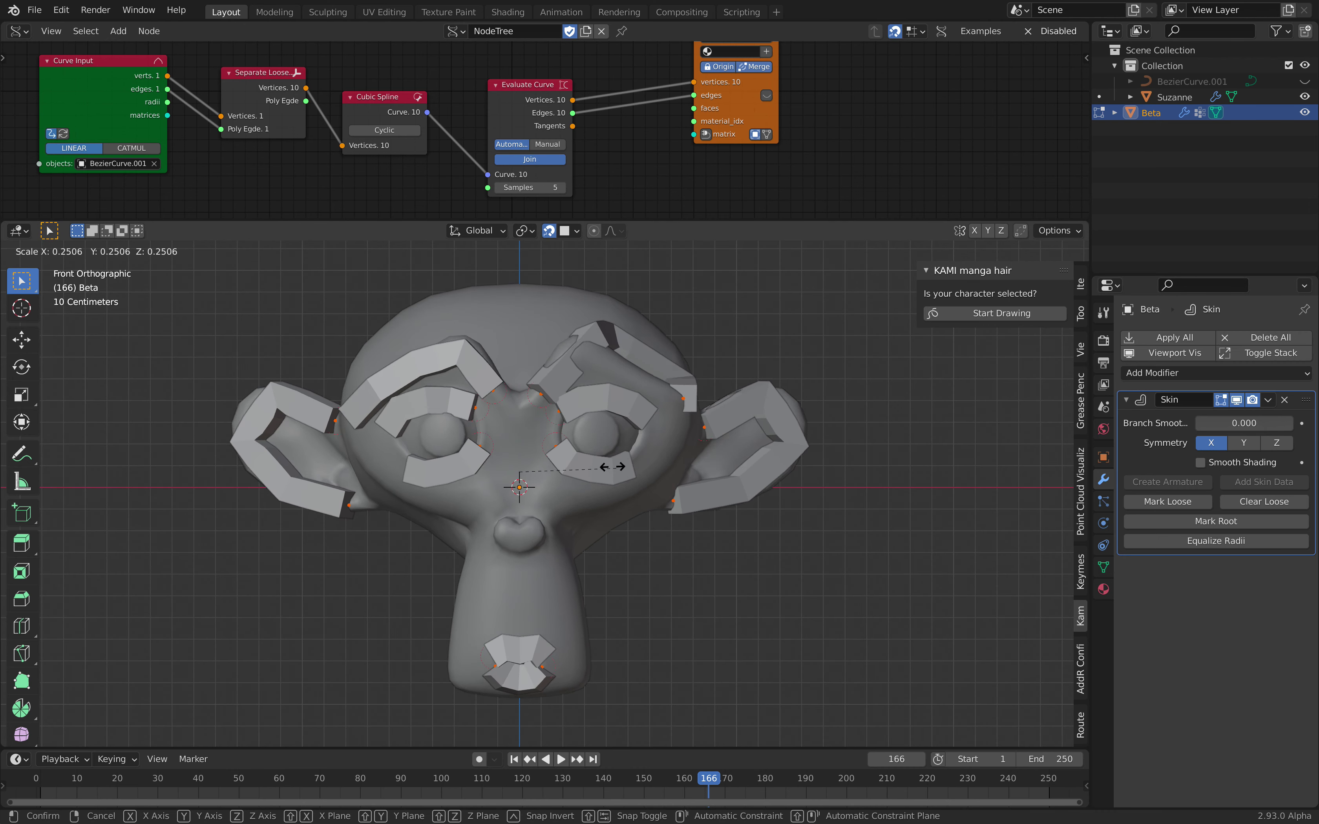
pyautogui.click(594, 458)
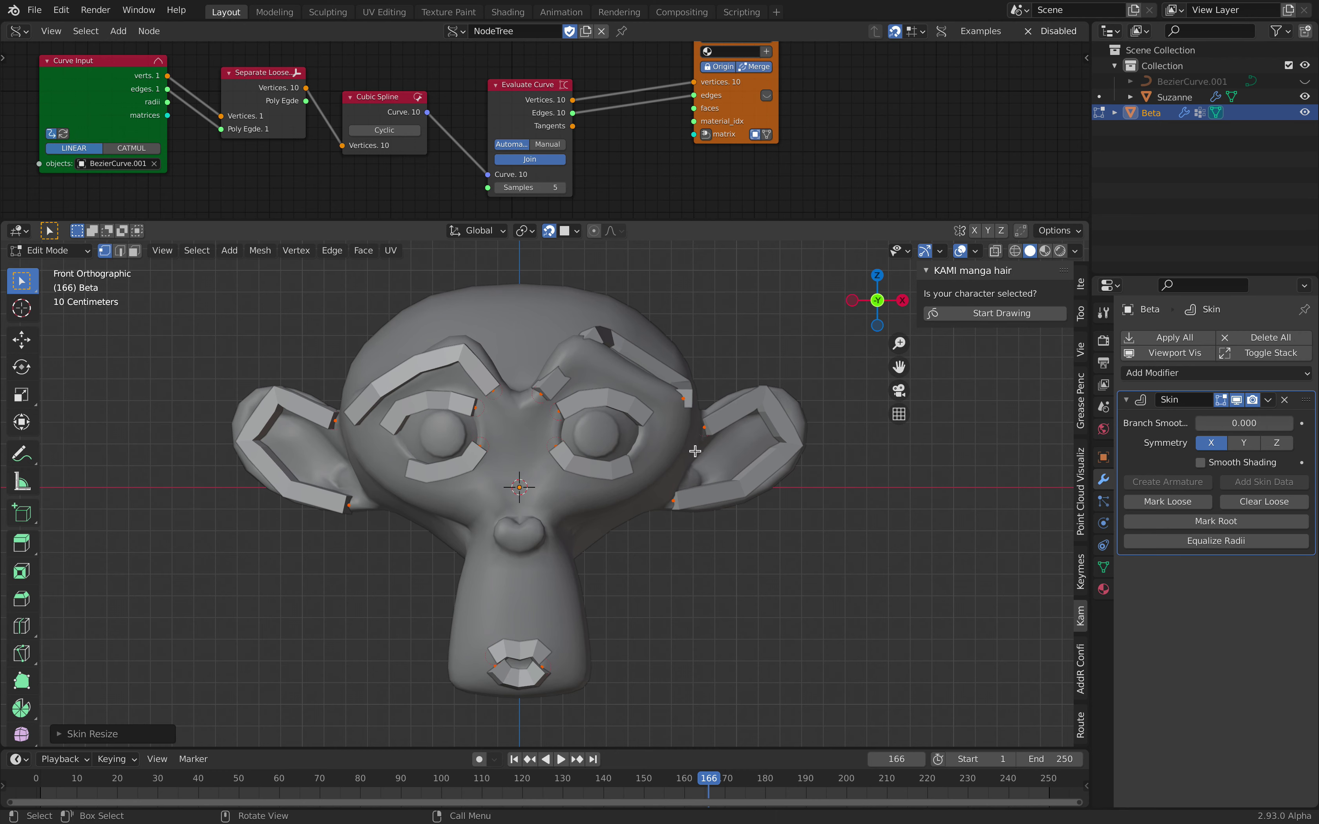
pyautogui.press('Tab')
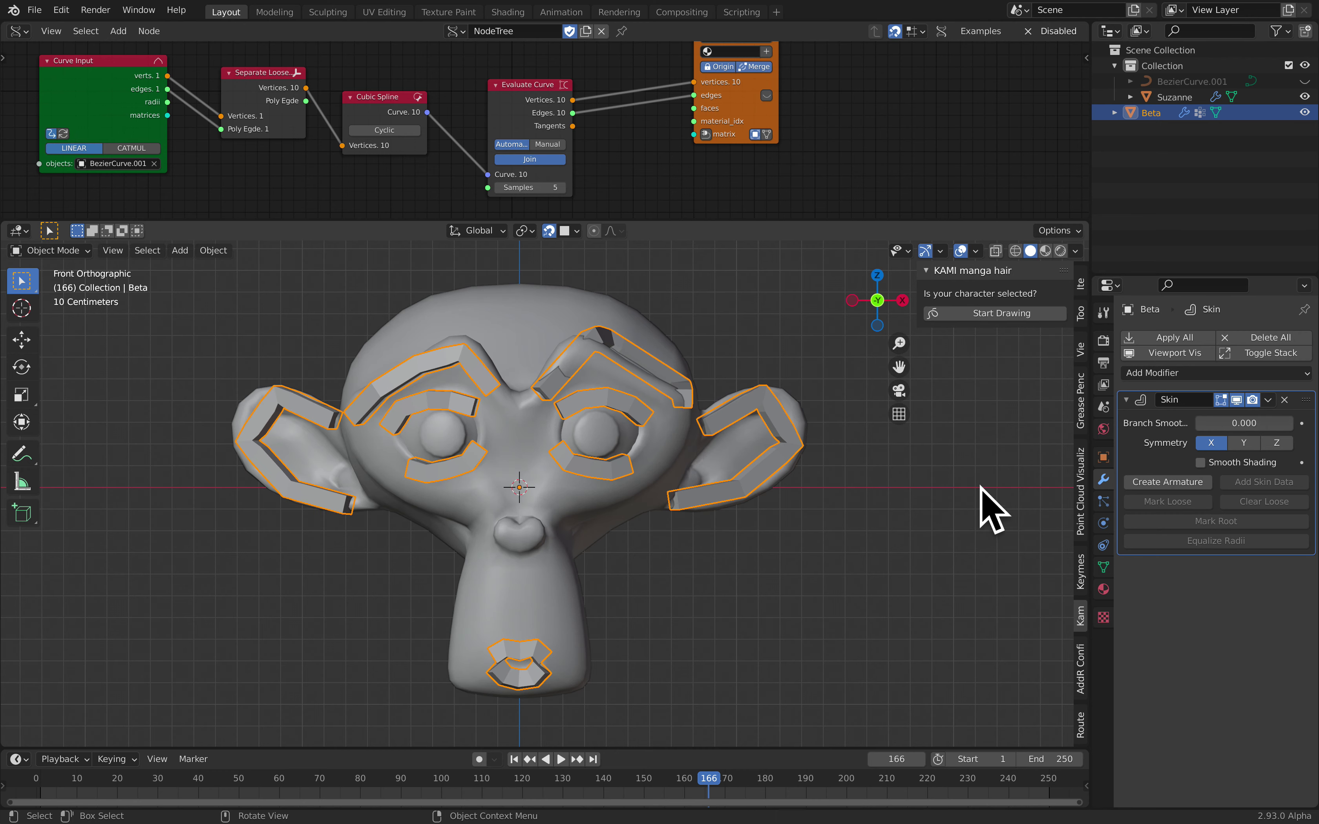
# - Create an armature from Beta's Skin modifier, hide the Beta mesh and select the new armature
pyautogui.click(1167, 482)
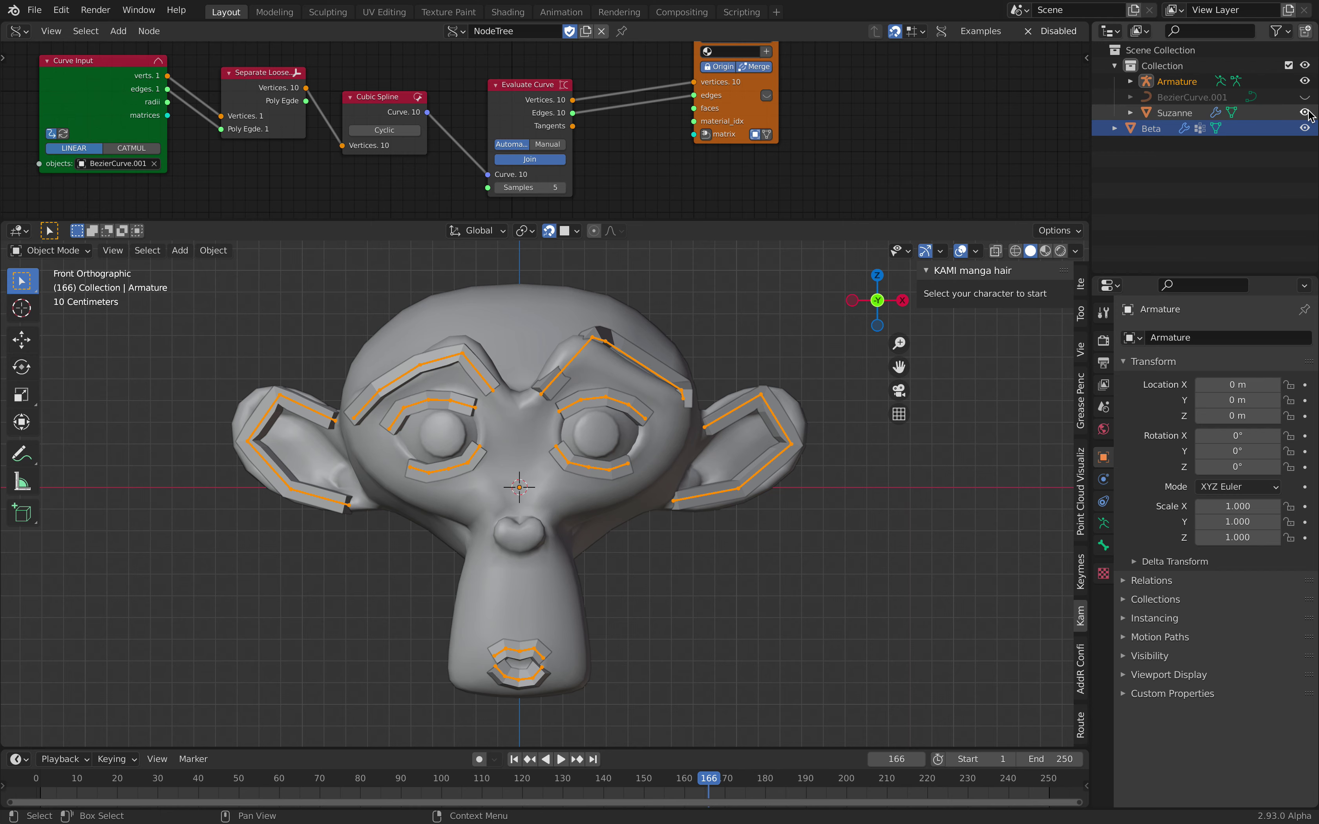
pyautogui.click(1304, 128)
pyautogui.click(638, 328)
pyautogui.moveTo(639, 330); pyautogui.dragTo(545, 422, button='middle')
pyautogui.click(600, 353)
pyautogui.scroll(-2, 600, 353)
# - In Edit Mode, reposition the bone joints along Suzanne's left brow so they snap onto the head's surface
pyautogui.press('Tab')
pyautogui.press('g')
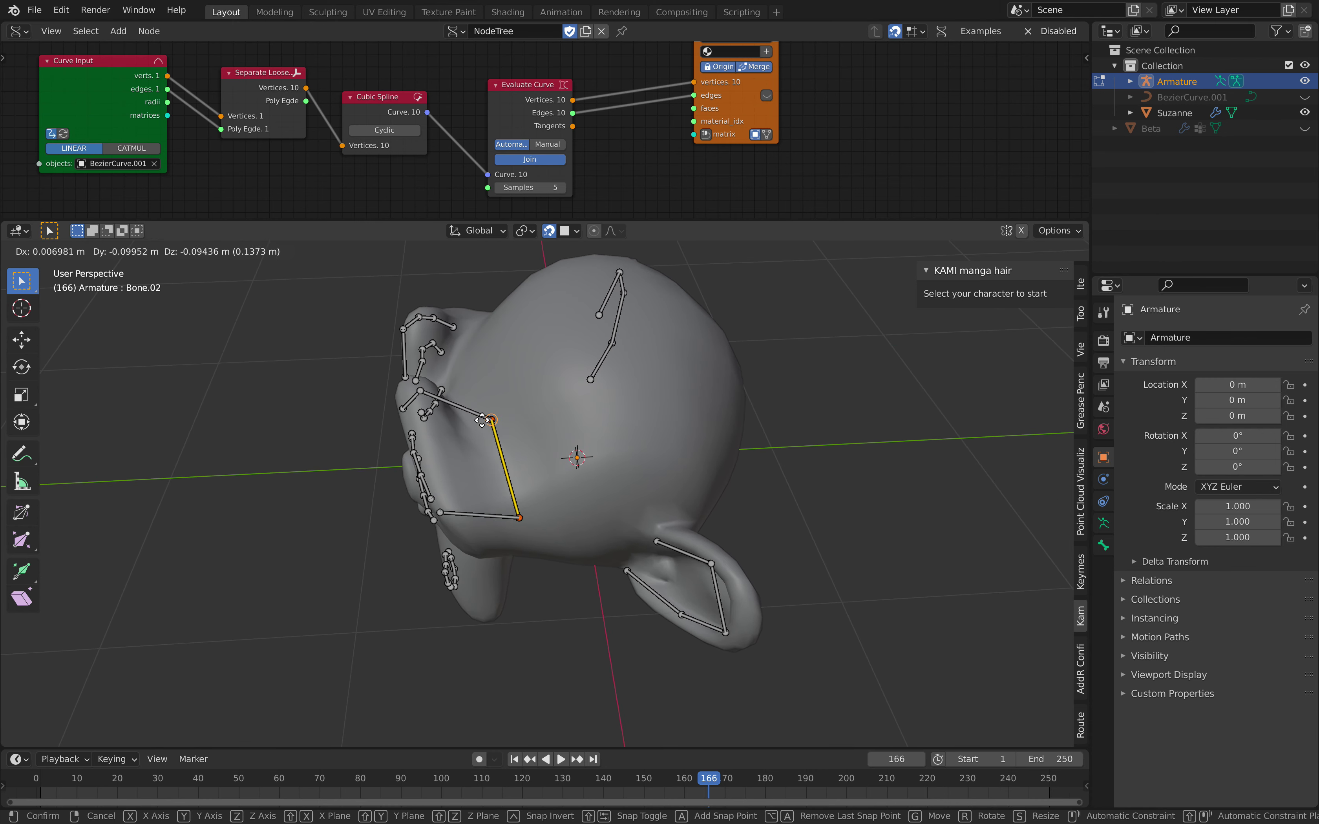
pyautogui.click(419, 409)
pyautogui.moveTo(587, 425); pyautogui.dragTo(702, 378, button='middle')
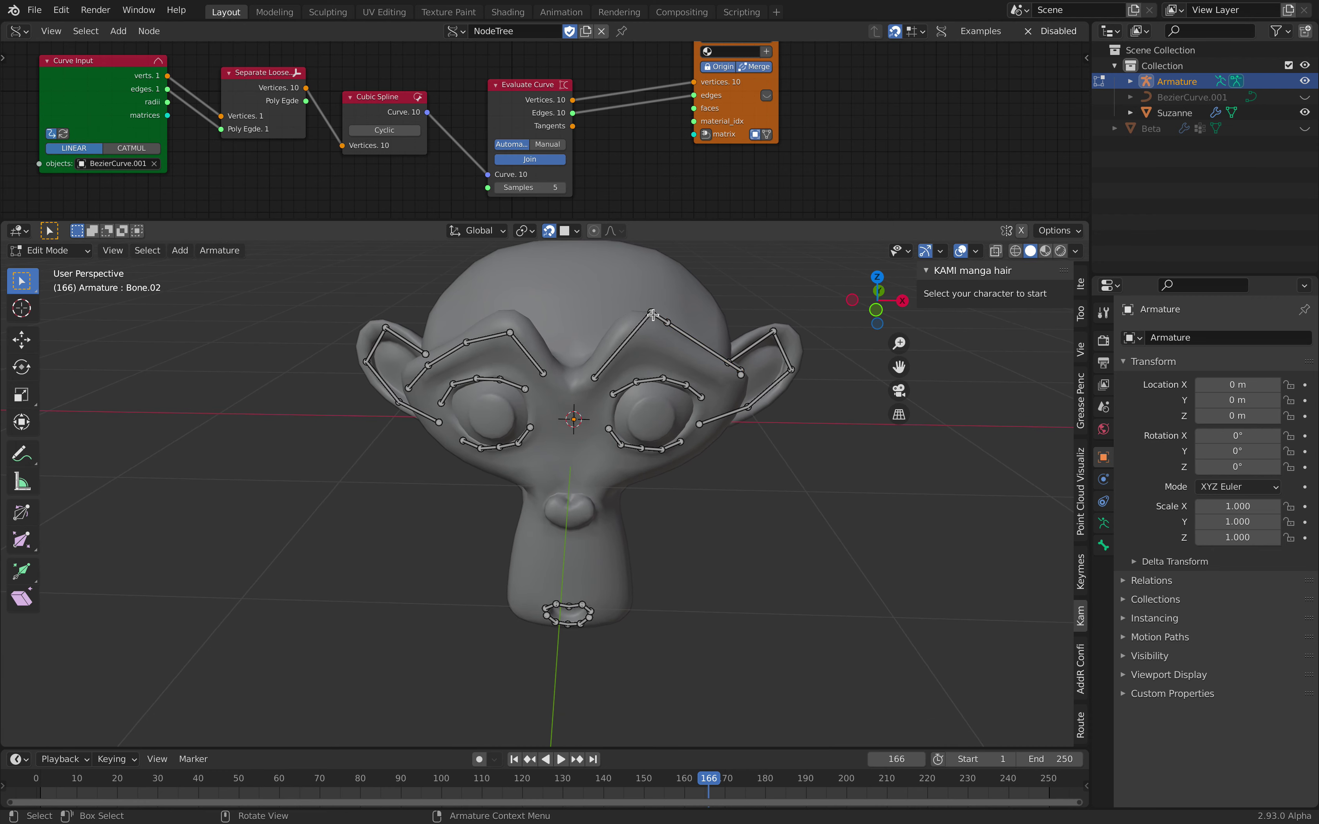
pyautogui.scroll(2, 662, 333)
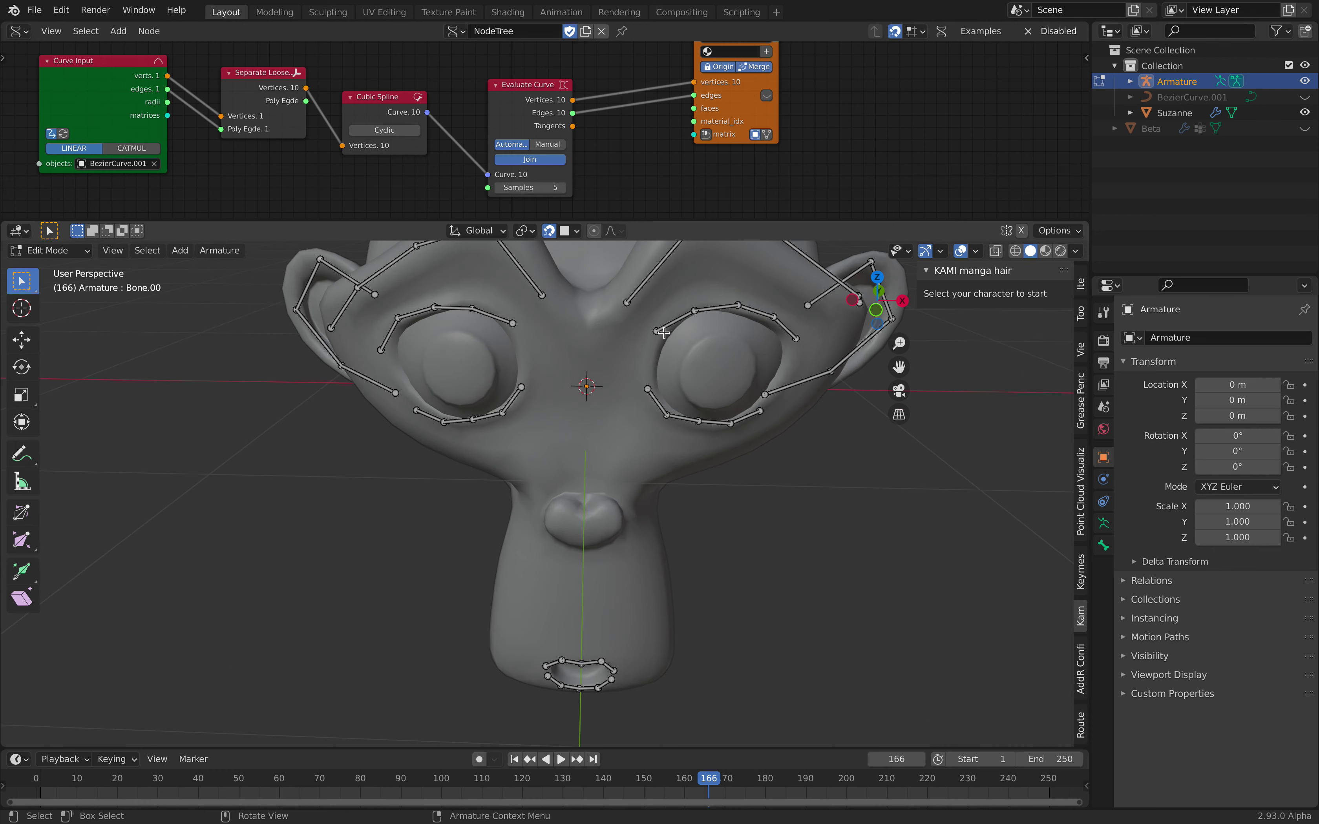
pyautogui.scroll(-1, 656, 331)
pyautogui.keyDown('shift'); pyautogui.moveTo(676, 312); pyautogui.dragTo(663, 339, button='middle'); pyautogui.keyUp('shift')
pyautogui.moveTo(661, 310); pyautogui.dragTo(690, 358)
pyautogui.moveTo(737, 374); pyautogui.dragTo(712, 349, button='middle')
pyautogui.moveTo(759, 372); pyautogui.dragTo(709, 360)
pyautogui.moveTo(710, 360); pyautogui.dragTo(741, 369, button='middle')
pyautogui.moveTo(749, 378); pyautogui.dragTo(737, 391)
pyautogui.moveTo(737, 391); pyautogui.dragTo(679, 439, button='middle')
# - Adjust the end joints of the eyelid bone chains around Suzanne's right eye
pyautogui.scroll(2, 540, 411)
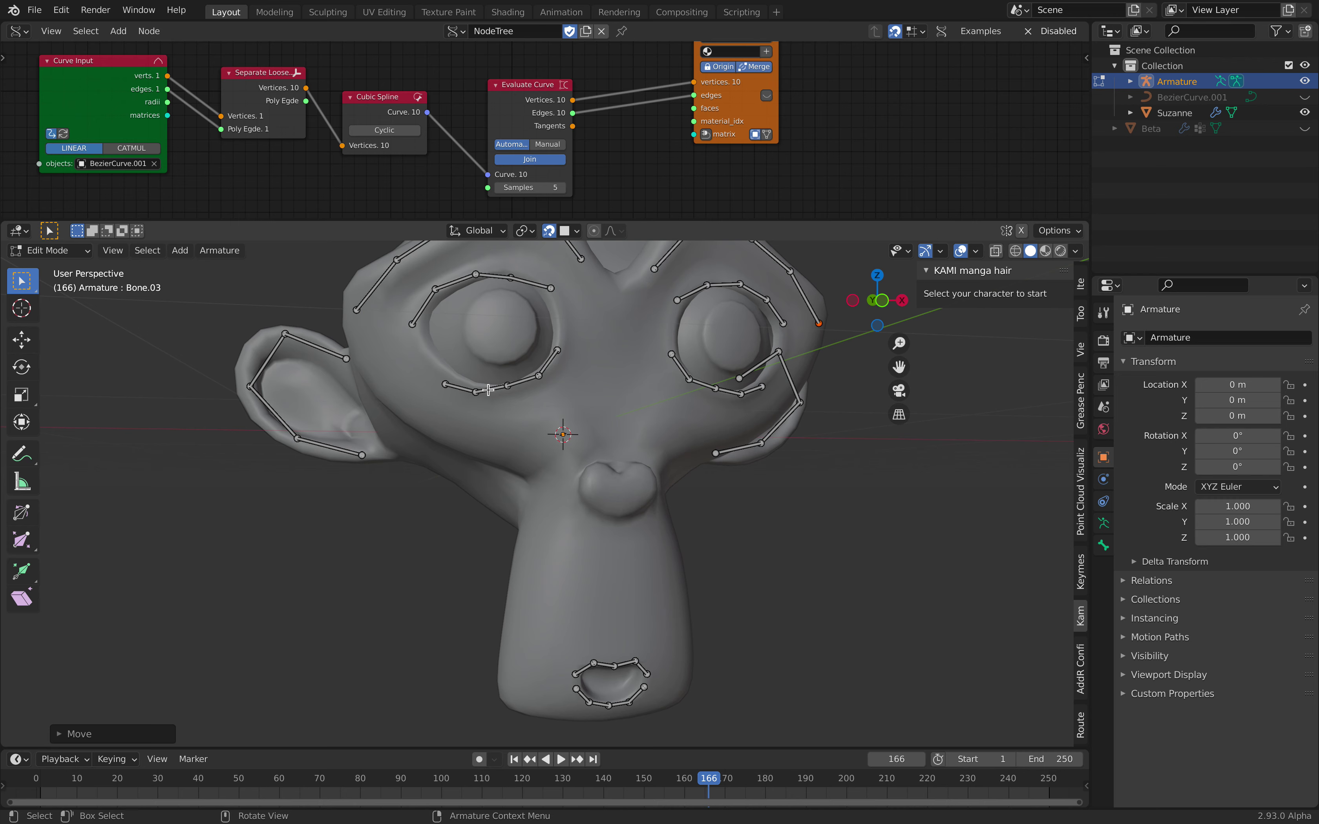
pyautogui.scroll(1, 442, 386)
pyautogui.moveTo(417, 353); pyautogui.dragTo(415, 344)
pyautogui.moveTo(496, 356); pyautogui.dragTo(564, 319)
pyautogui.scroll(-2, 595, 362)
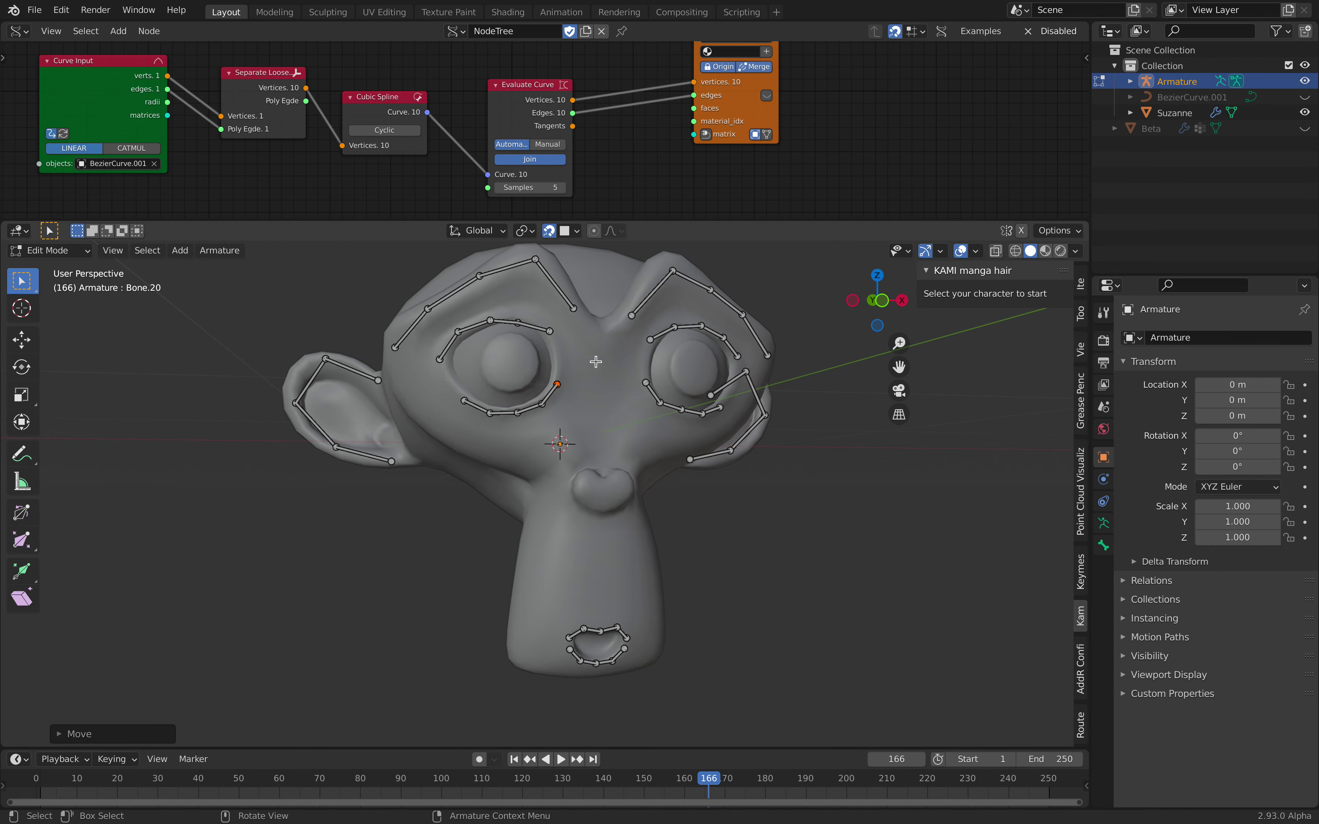
# - Return to Object Mode and parent Suzanne to the armature with automatic weights
pyautogui.moveTo(595, 362); pyautogui.dragTo(561, 364, button='middle')
pyautogui.press('Tab')
pyautogui.moveTo(645, 368); pyautogui.dragTo(685, 360, button='middle')
pyautogui.click(680, 349)
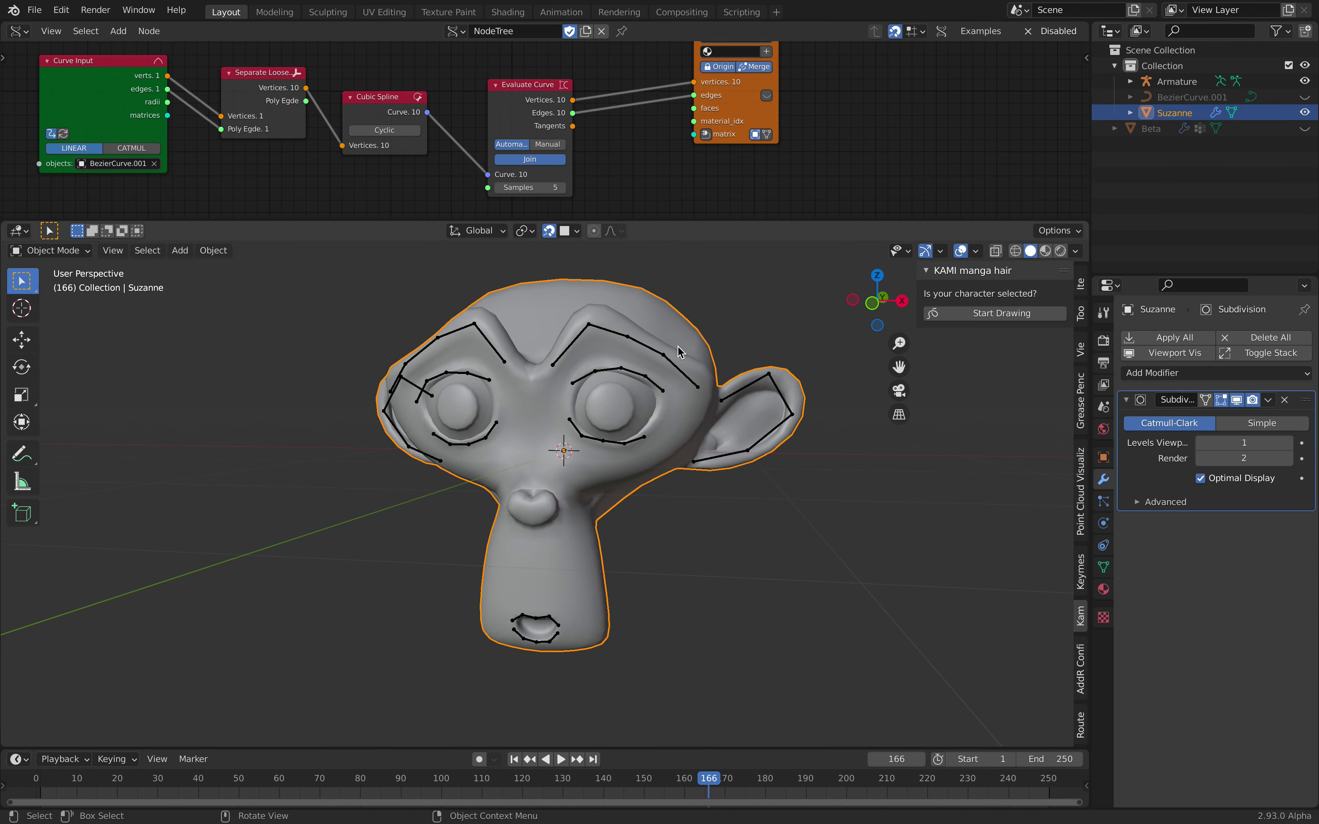
pyautogui.keyDown('shift'); pyautogui.click(668, 361); pyautogui.keyUp('shift')
pyautogui.hotkey('ctrl', 'p')
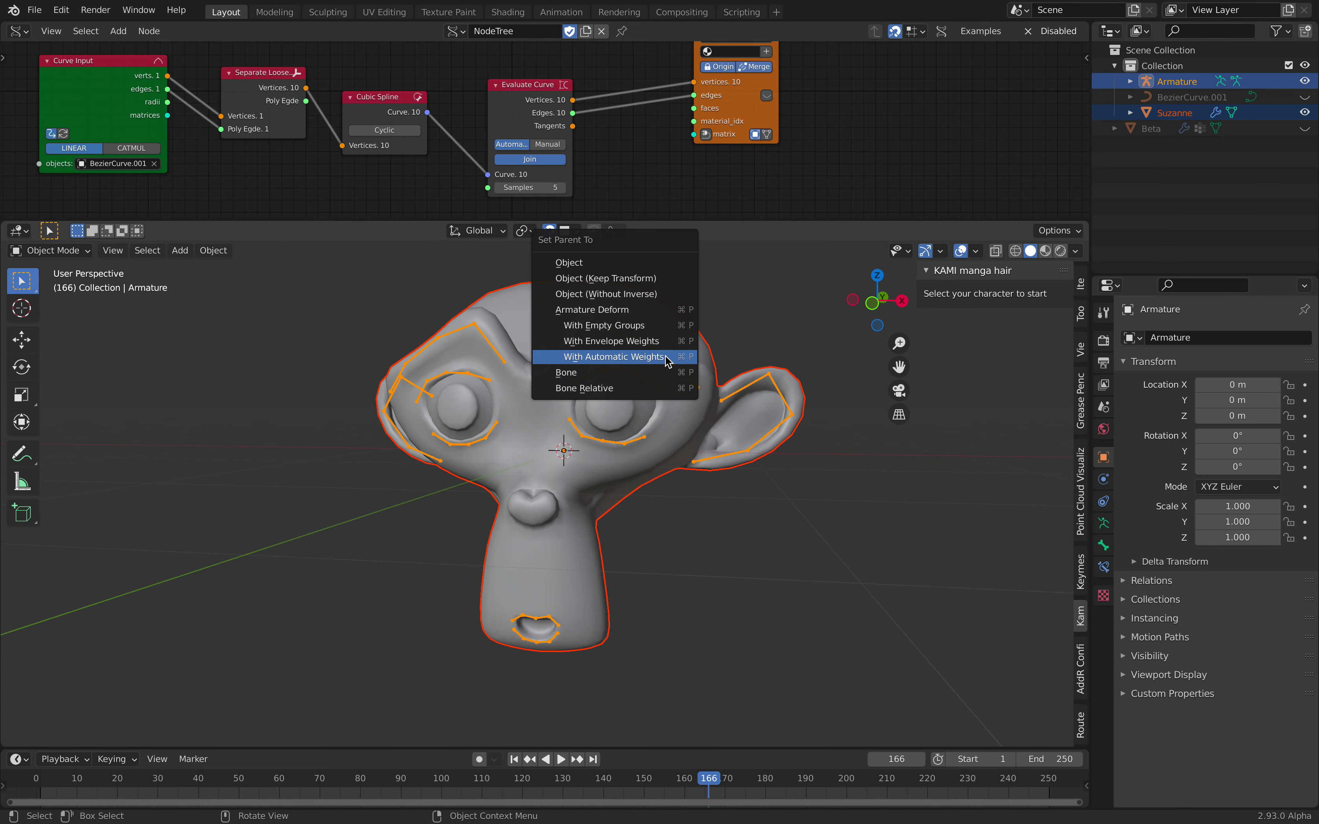
pyautogui.click(614, 359)
# - Select the armature and switch it to Pose Mode
pyautogui.moveTo(615, 368); pyautogui.dragTo(519, 388, button='middle')
pyautogui.click(626, 405)
pyautogui.click(608, 426)
pyautogui.click(46, 252)
pyautogui.click(57, 301)
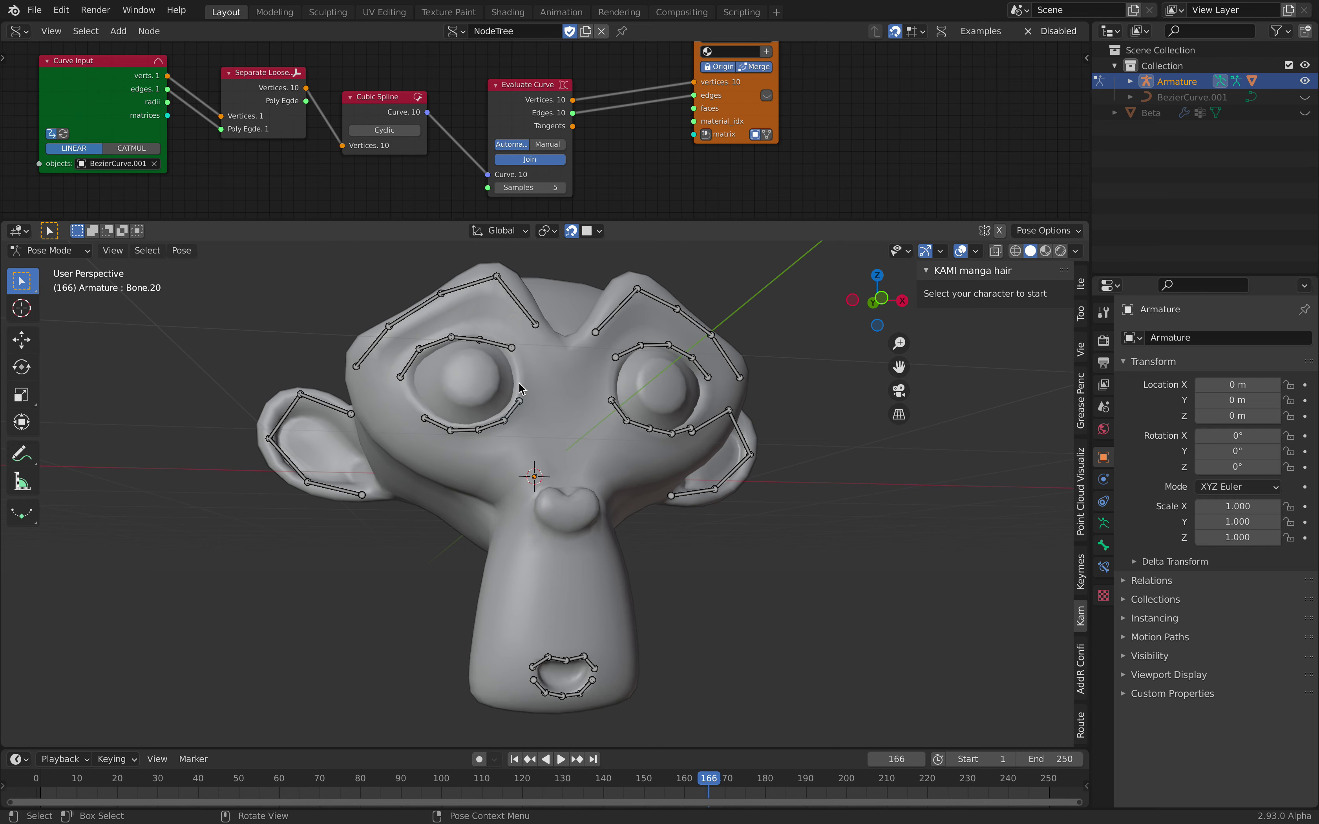
# - Move the bone chain of Suzanne's left upper eyelid to test the deformation, turning snapping off for free movement
pyautogui.moveTo(647, 365); pyautogui.dragTo(538, 388, button='middle')
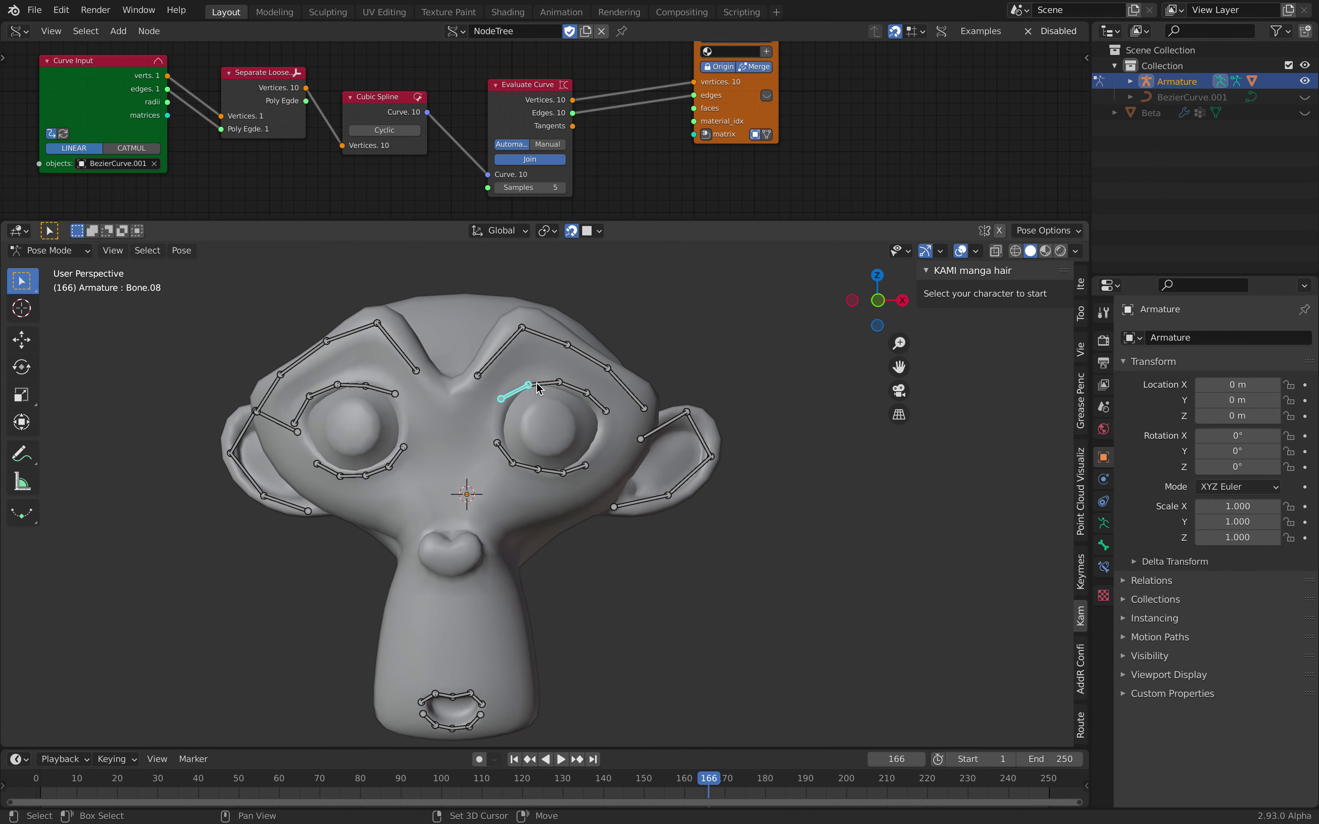
pyautogui.press('g')
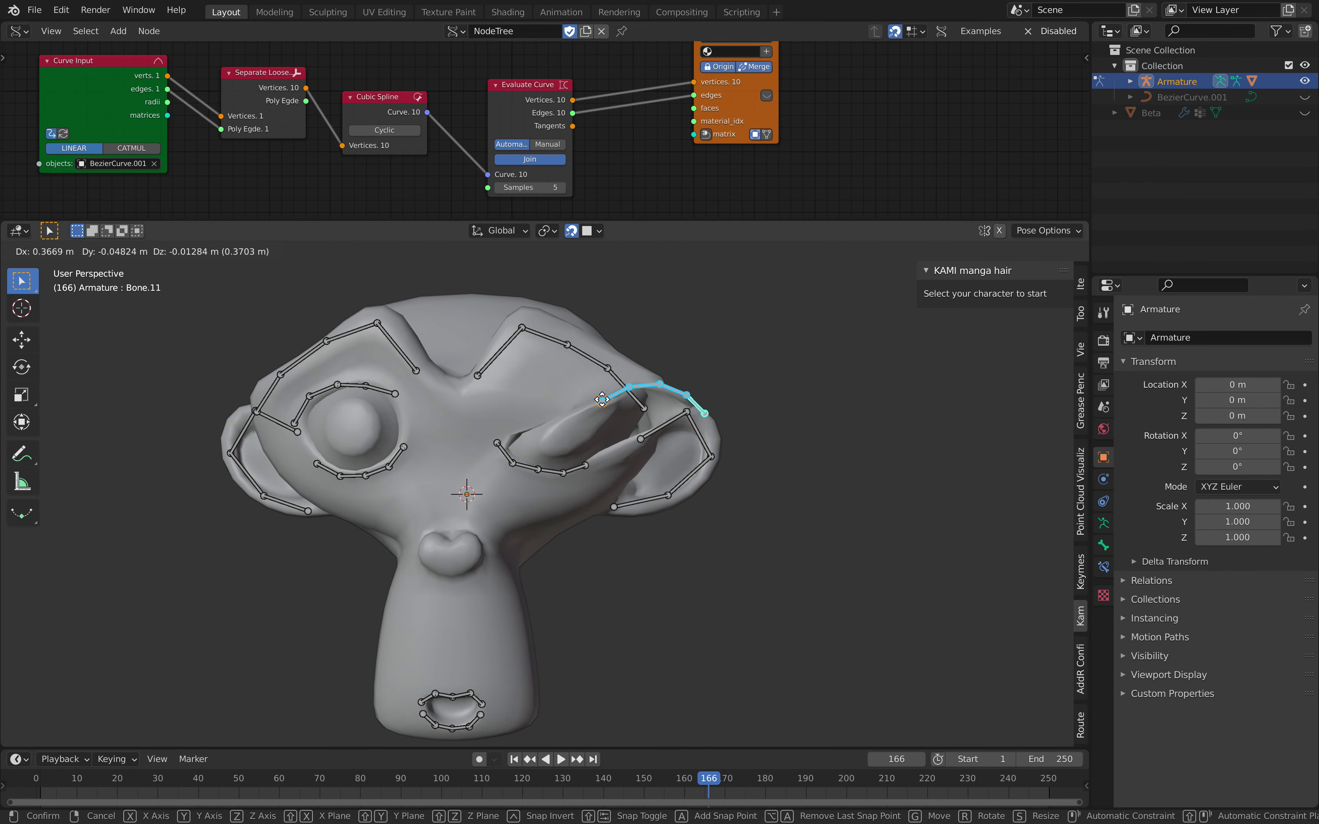
pyautogui.click(599, 410)
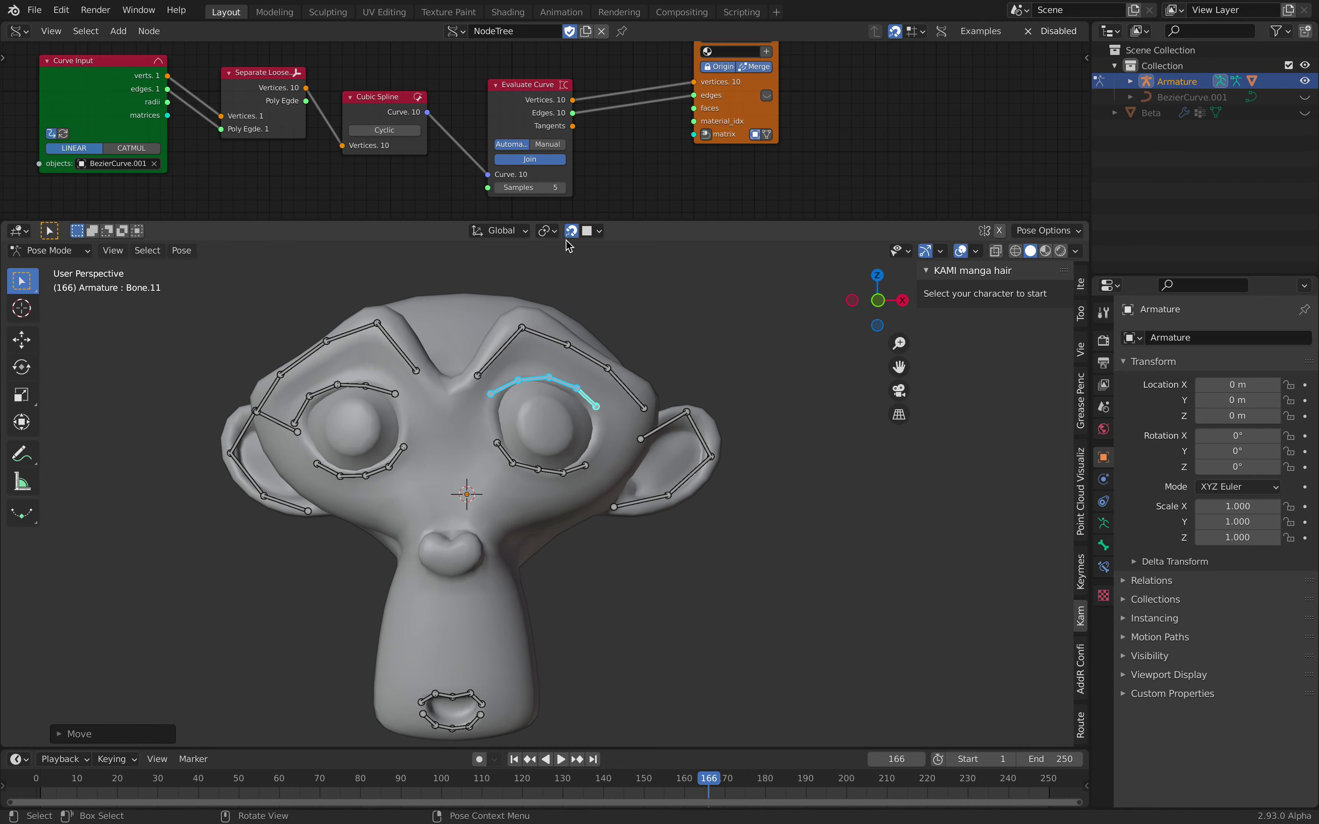
pyautogui.press('g')
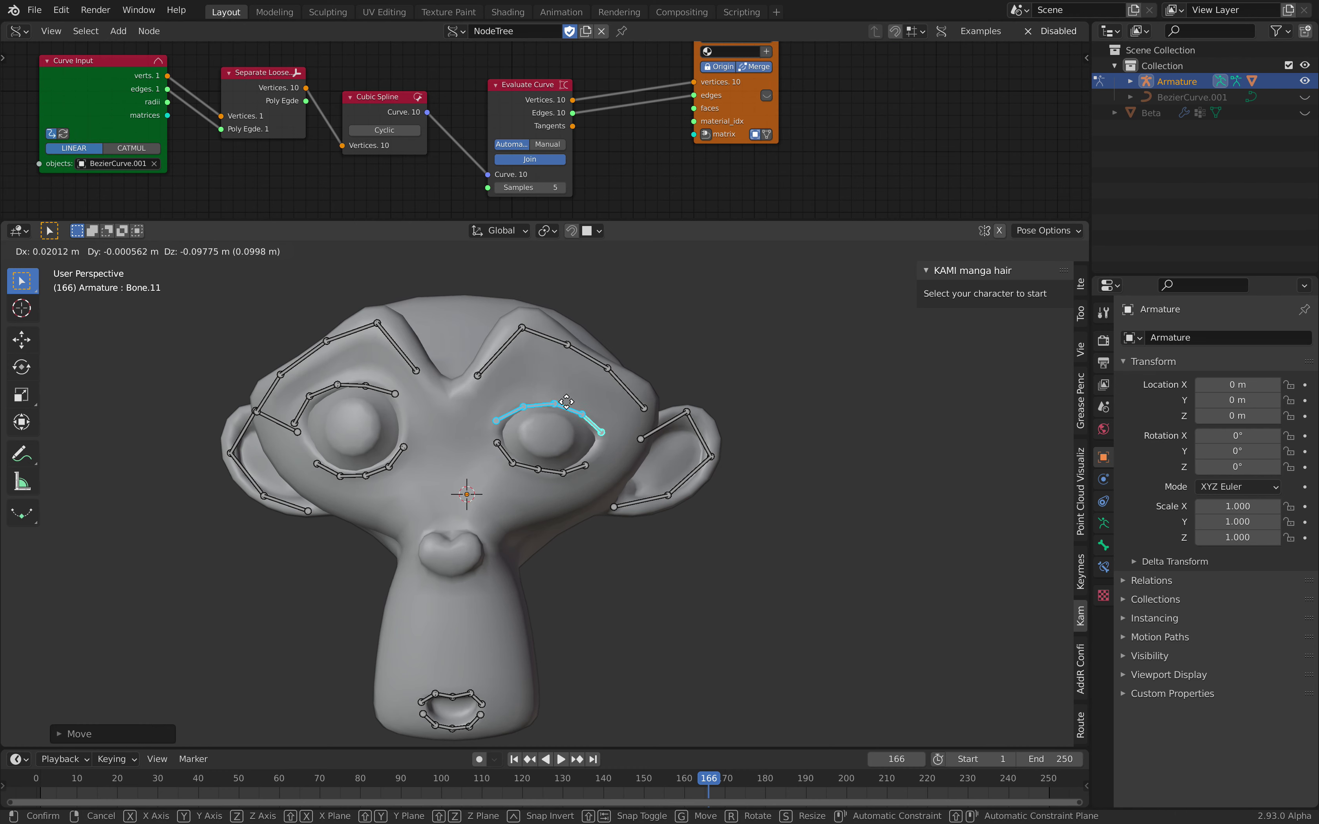
pyautogui.click(569, 371)
# - Pose the upper lip's bones one after another to raise and widen the top edge of Suzanne's mouth
pyautogui.scroll(1, 550, 571)
pyautogui.keyDown('shift'); pyautogui.moveTo(503, 663); pyautogui.dragTo(556, 528, button='middle'); pyautogui.keyUp('shift')
pyautogui.scroll(1, 557, 528)
pyautogui.scroll(1, 557, 529)
pyautogui.press('g')
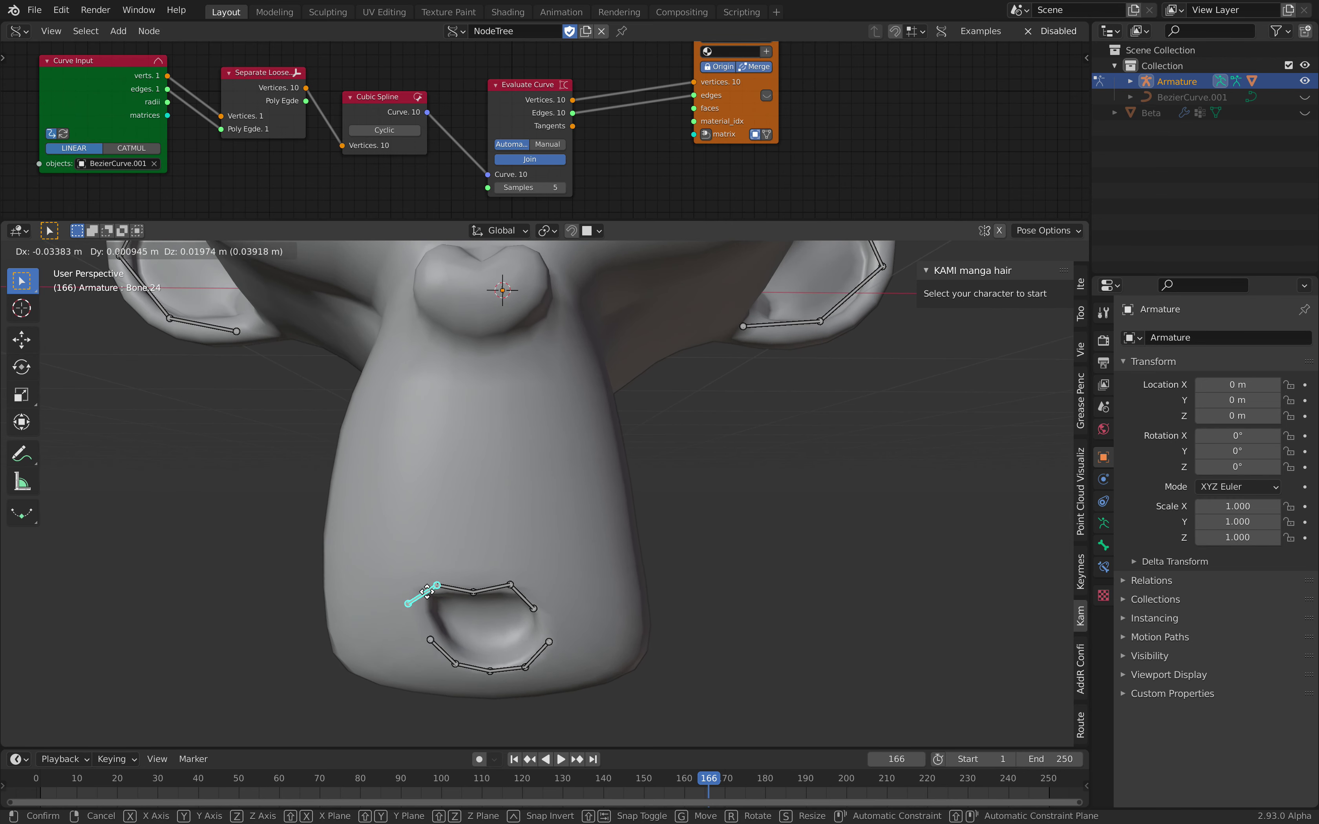
pyautogui.click(479, 589)
pyautogui.click(478, 587)
pyautogui.press('g')
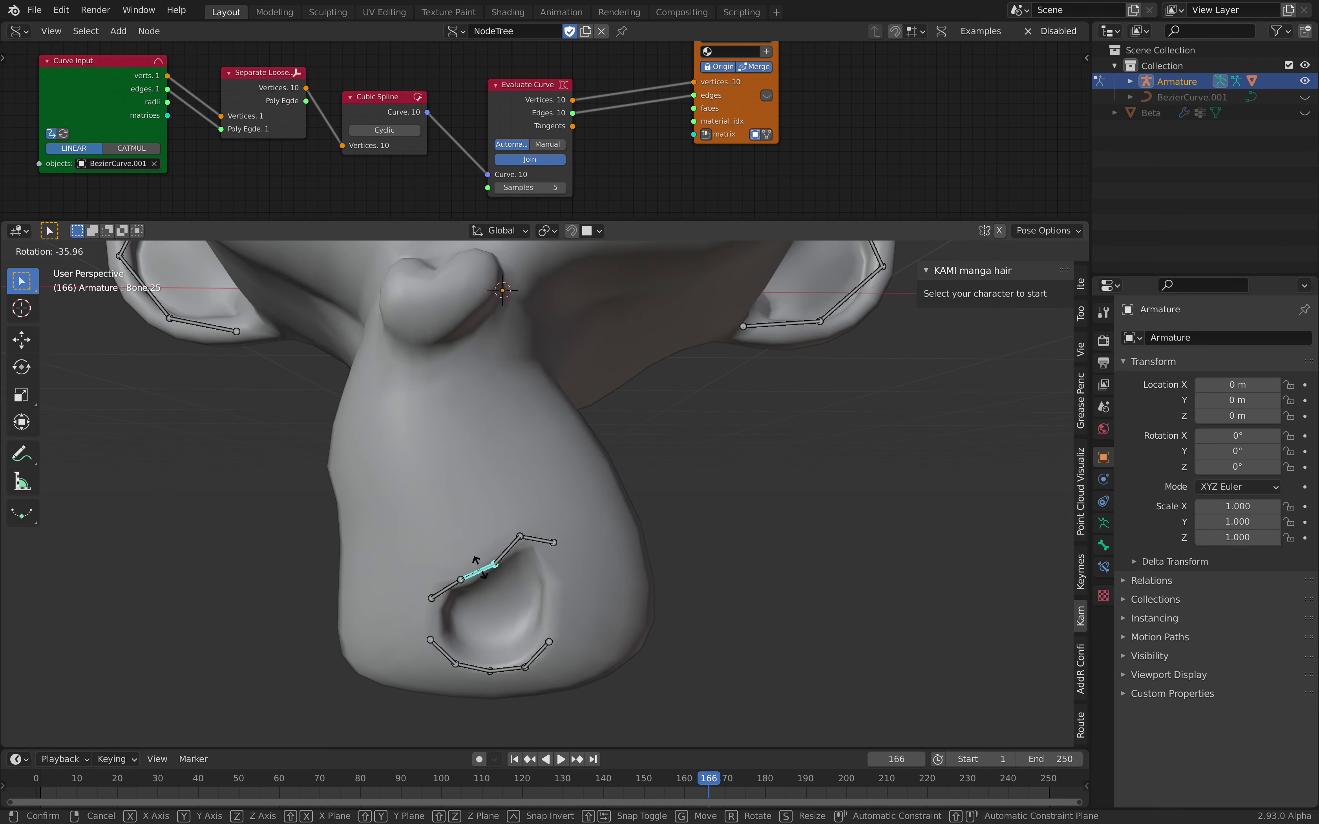
pyautogui.click(520, 586)
pyautogui.press('g')
pyautogui.click(548, 586)
pyautogui.click(552, 593)
pyautogui.press('g')
pyautogui.click(577, 583)
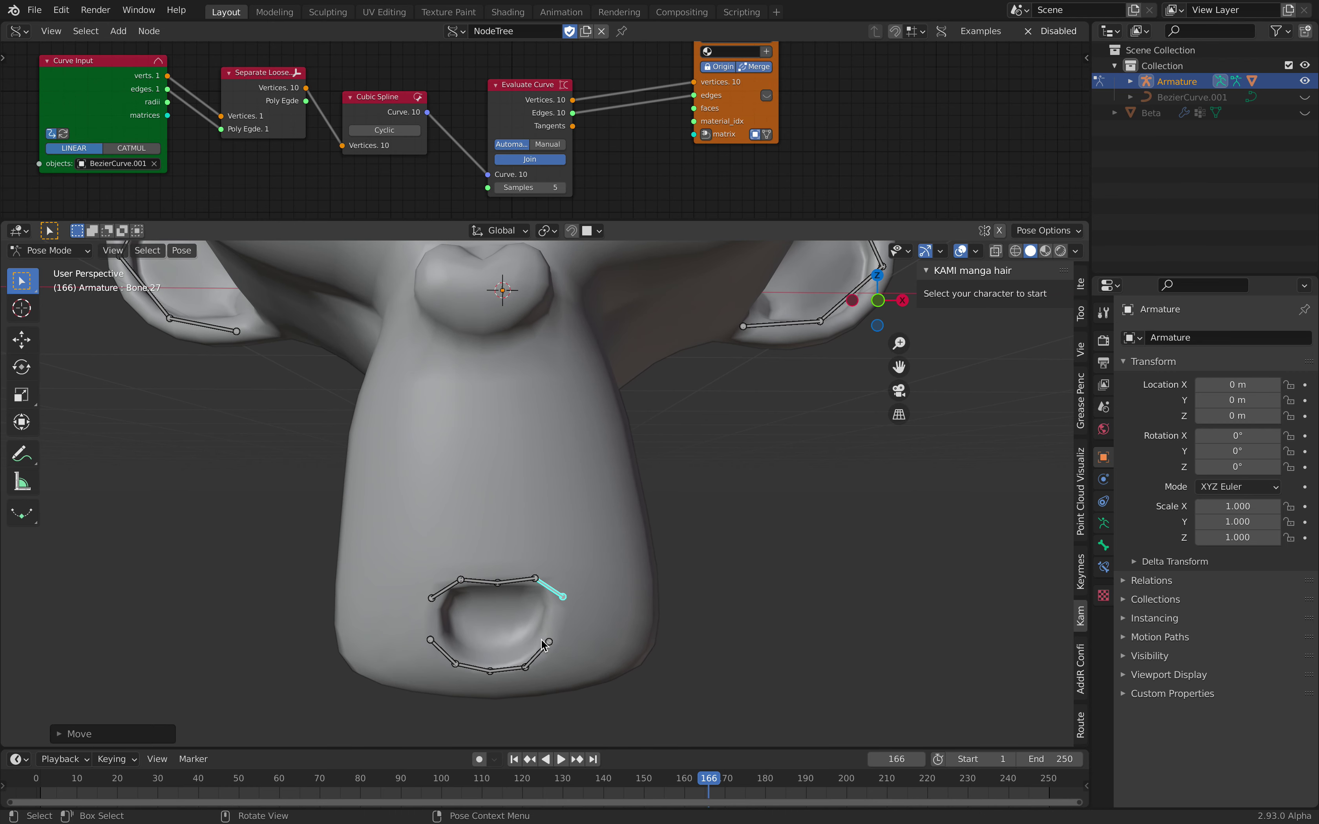
# - Move the lower lip's bone chain to test how it opens Suzanne's mouth, leaving the mouth slightly open
pyautogui.press('g')
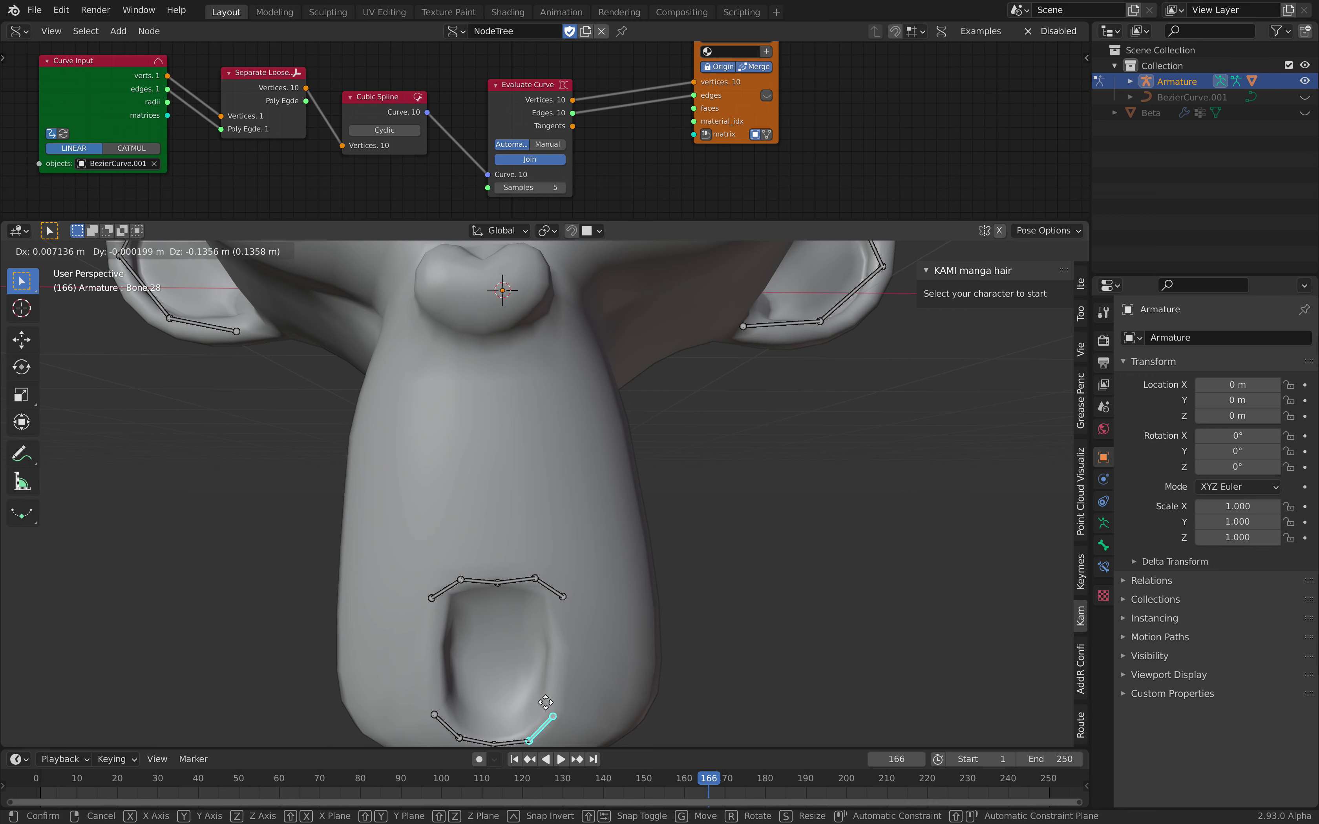
pyautogui.click(556, 646)
pyautogui.scroll(-3, 556, 645)
pyautogui.press('g')
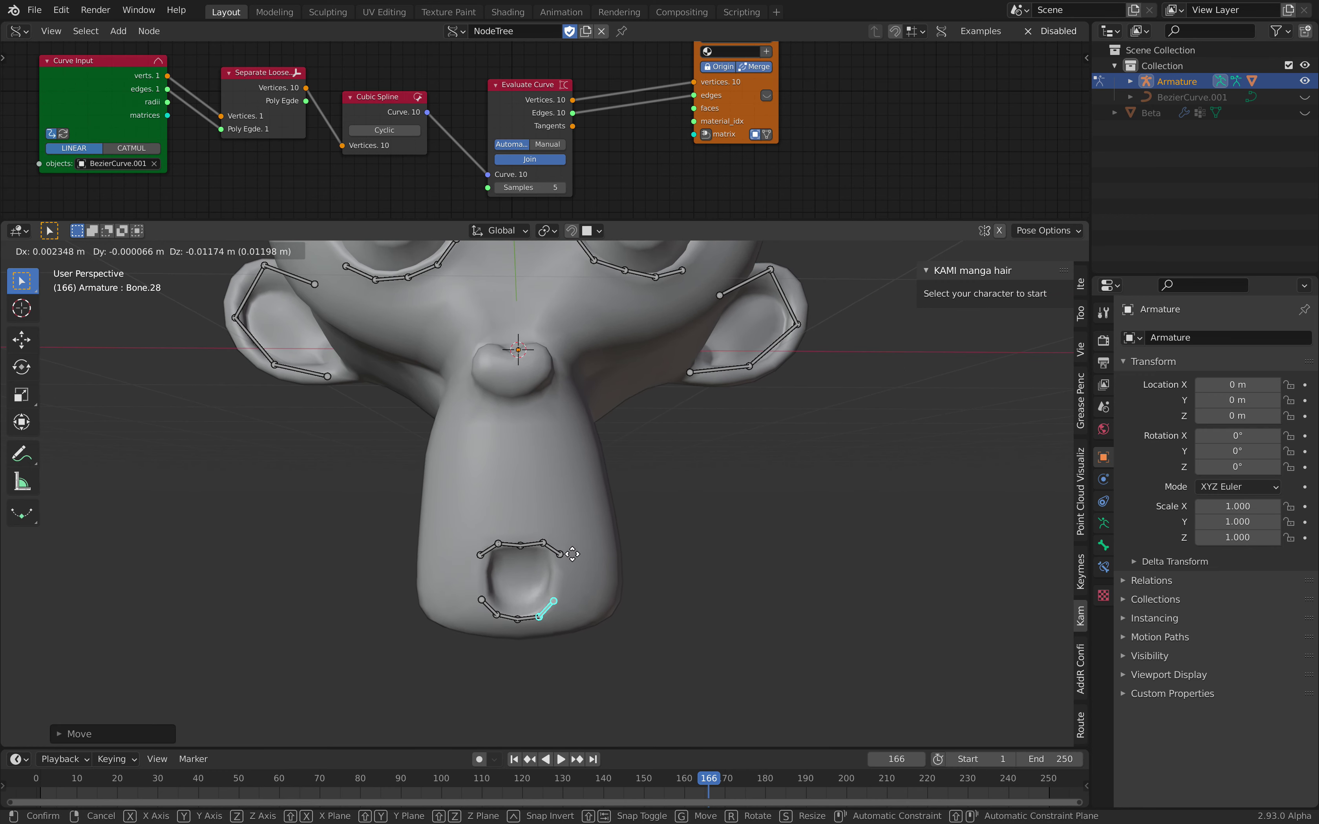
pyautogui.click(574, 557)
pyautogui.scroll(3, 499, 616)
pyautogui.press('g')
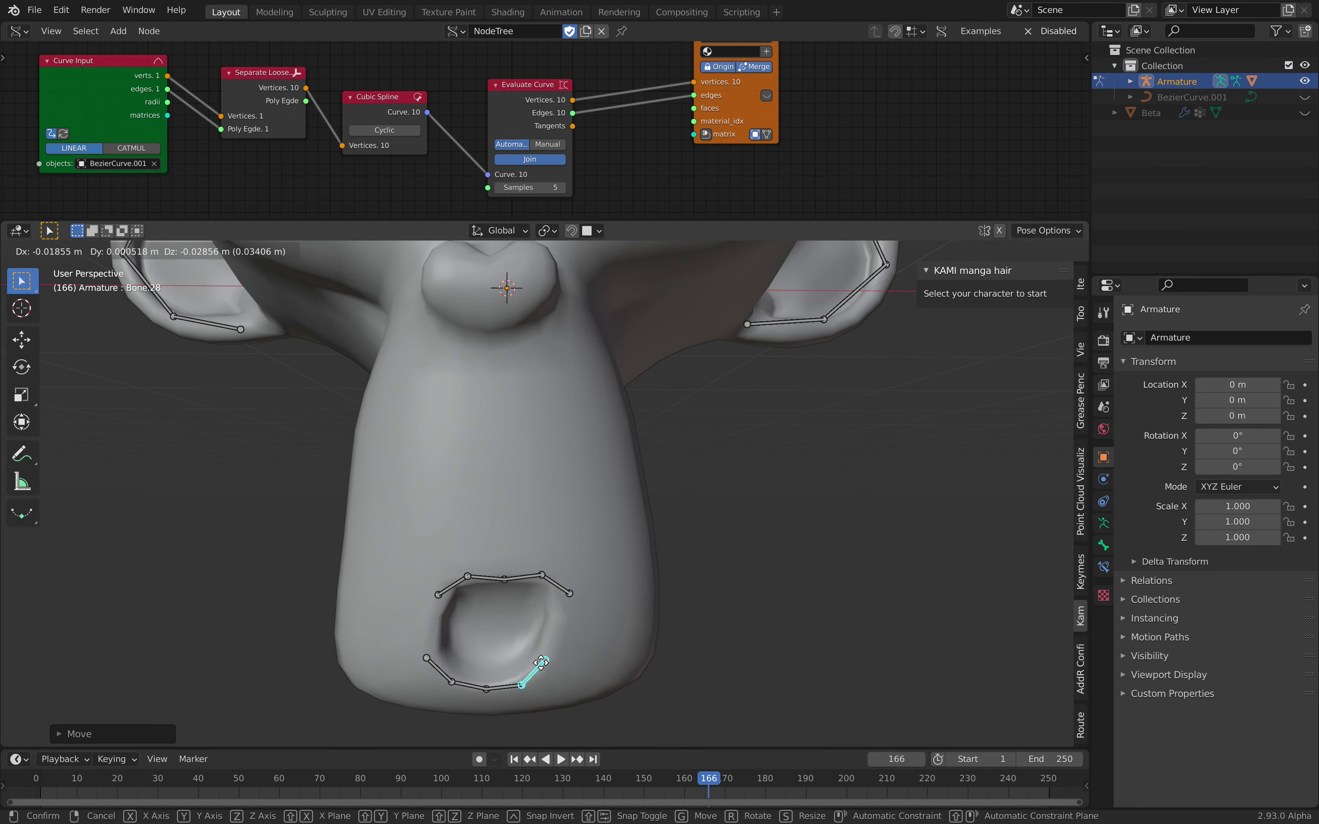
pyautogui.click(465, 665)
# - Try to rotate and move the lower lip's bones individually while they are still connected
pyautogui.press('r')
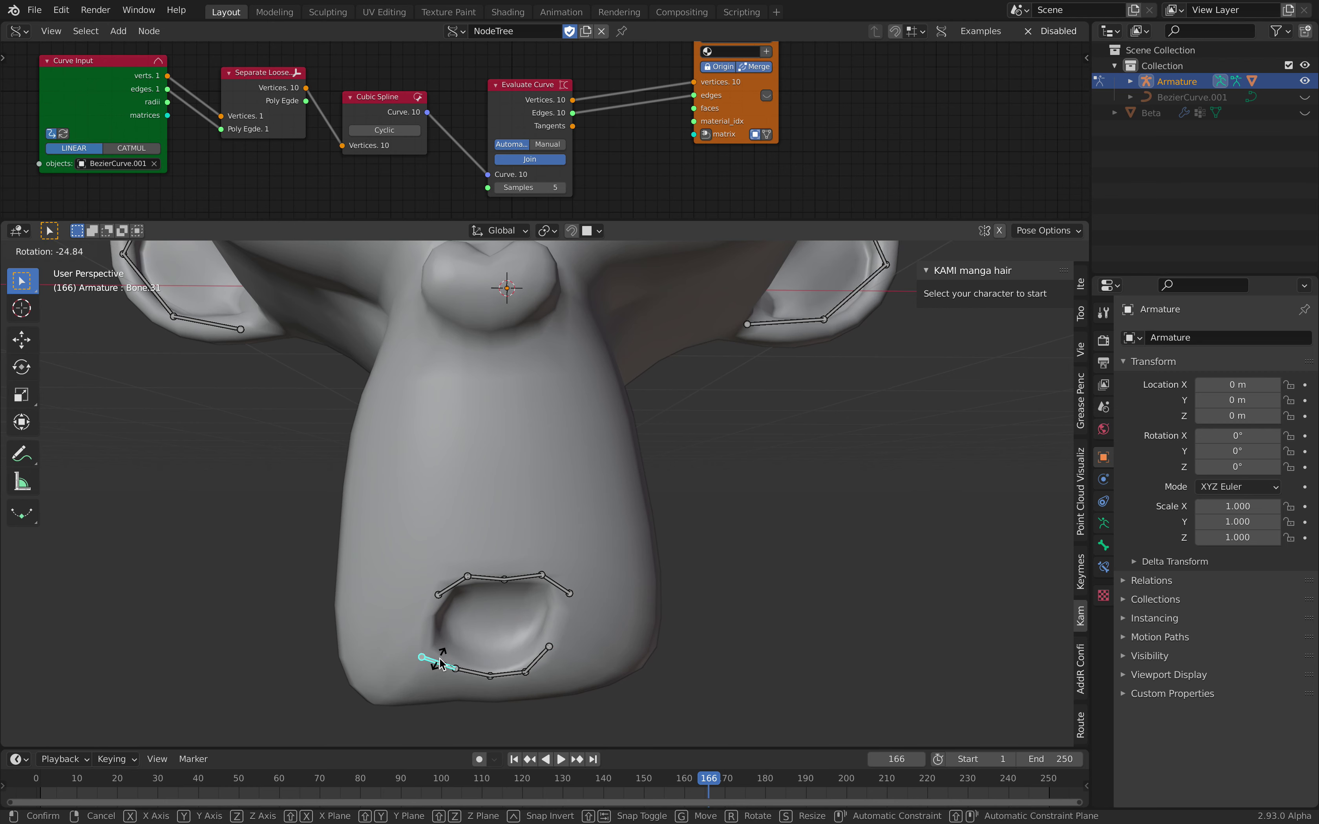
pyautogui.click(466, 669)
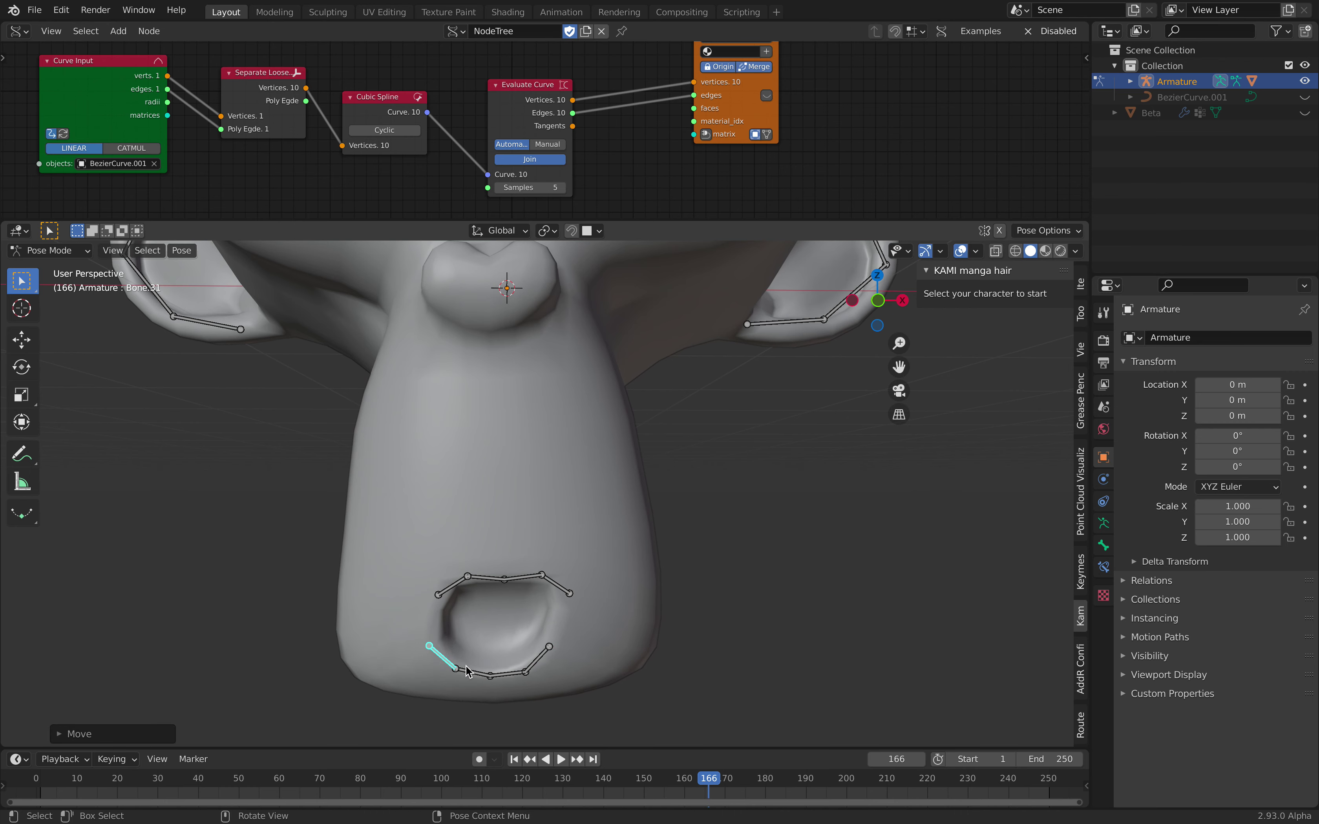
pyautogui.press('g')
pyautogui.click(507, 671)
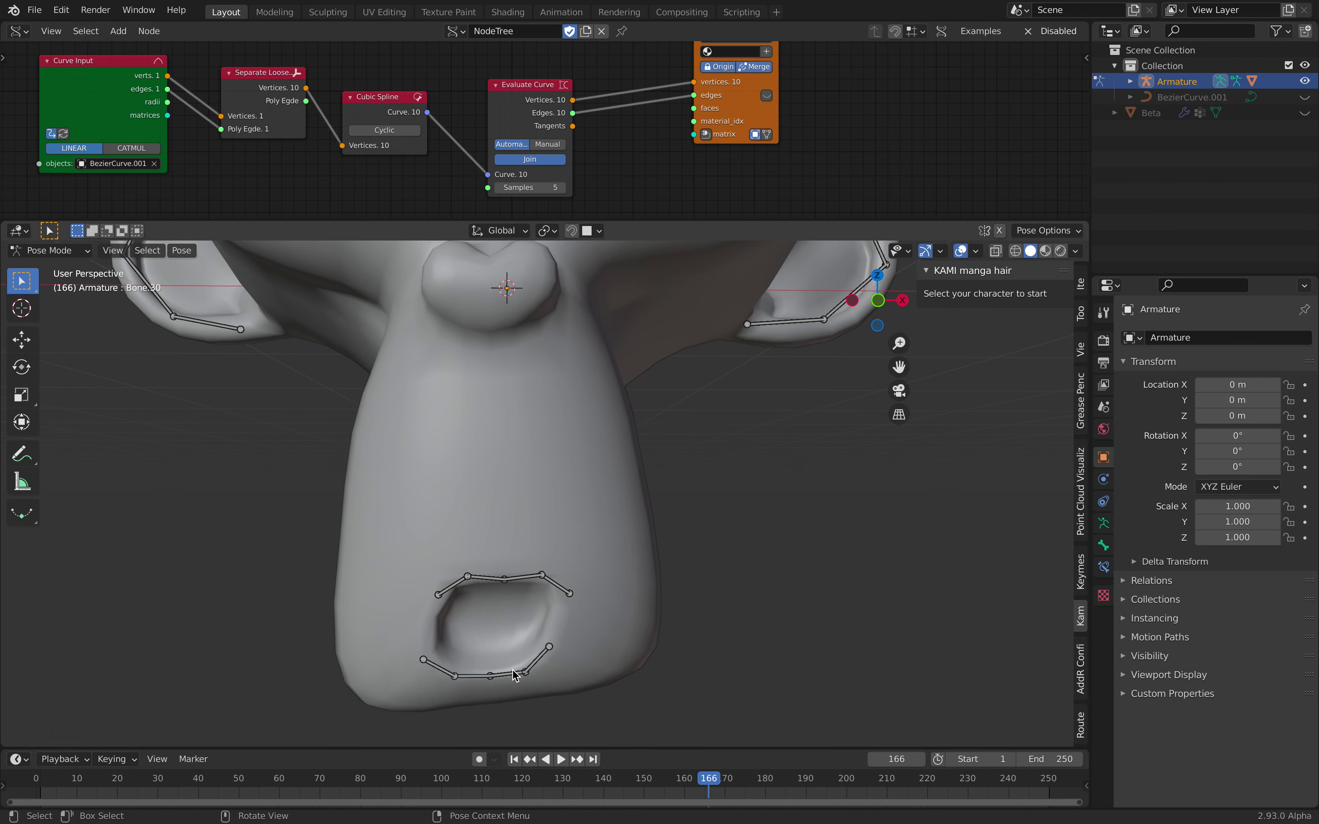
pyautogui.click(515, 676)
pyautogui.press('r')
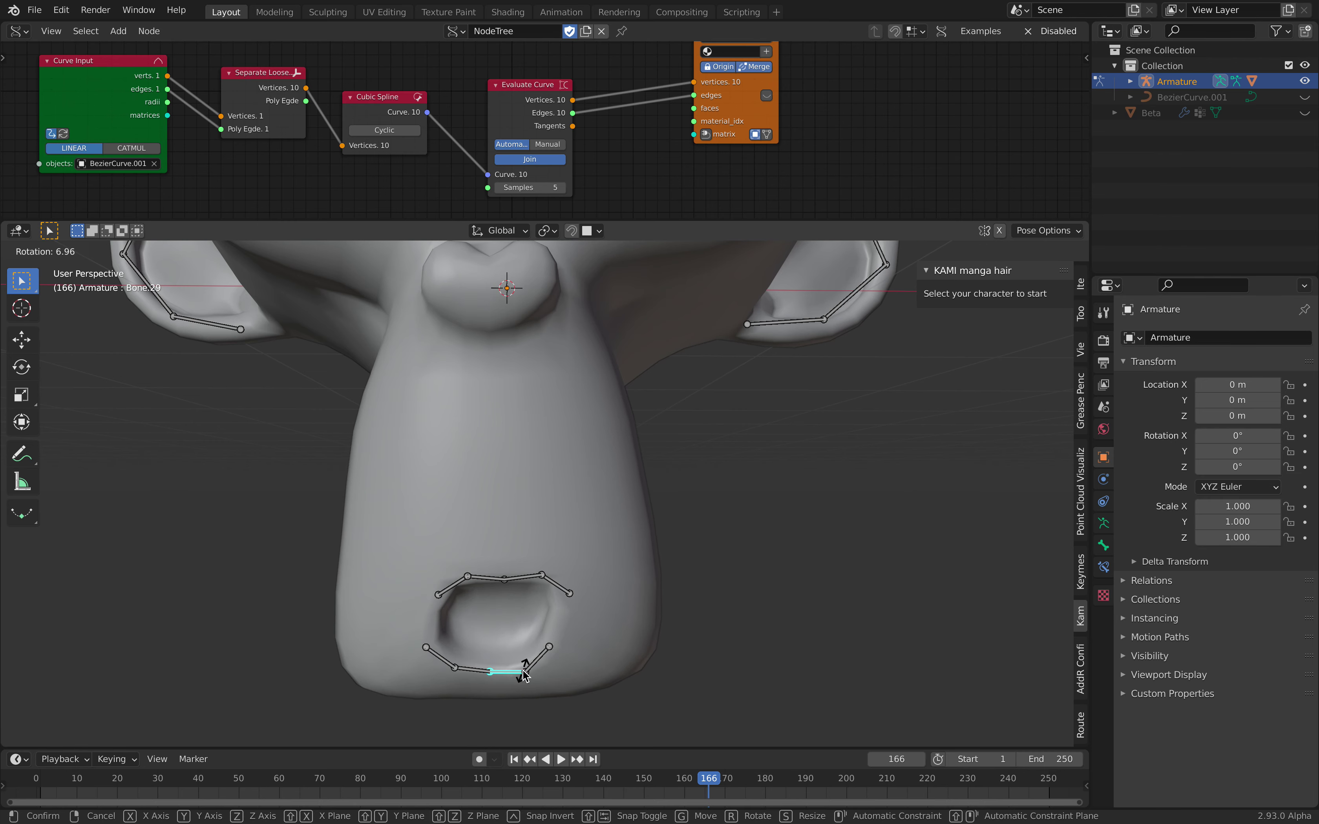
pyautogui.rightClick(522, 674)
# - Disconnect all of the armature's bones from their parents in Edit Mode and return to Pose Mode
pyautogui.scroll(-4, 433, 457)
pyautogui.click(74, 257)
pyautogui.click(54, 285)
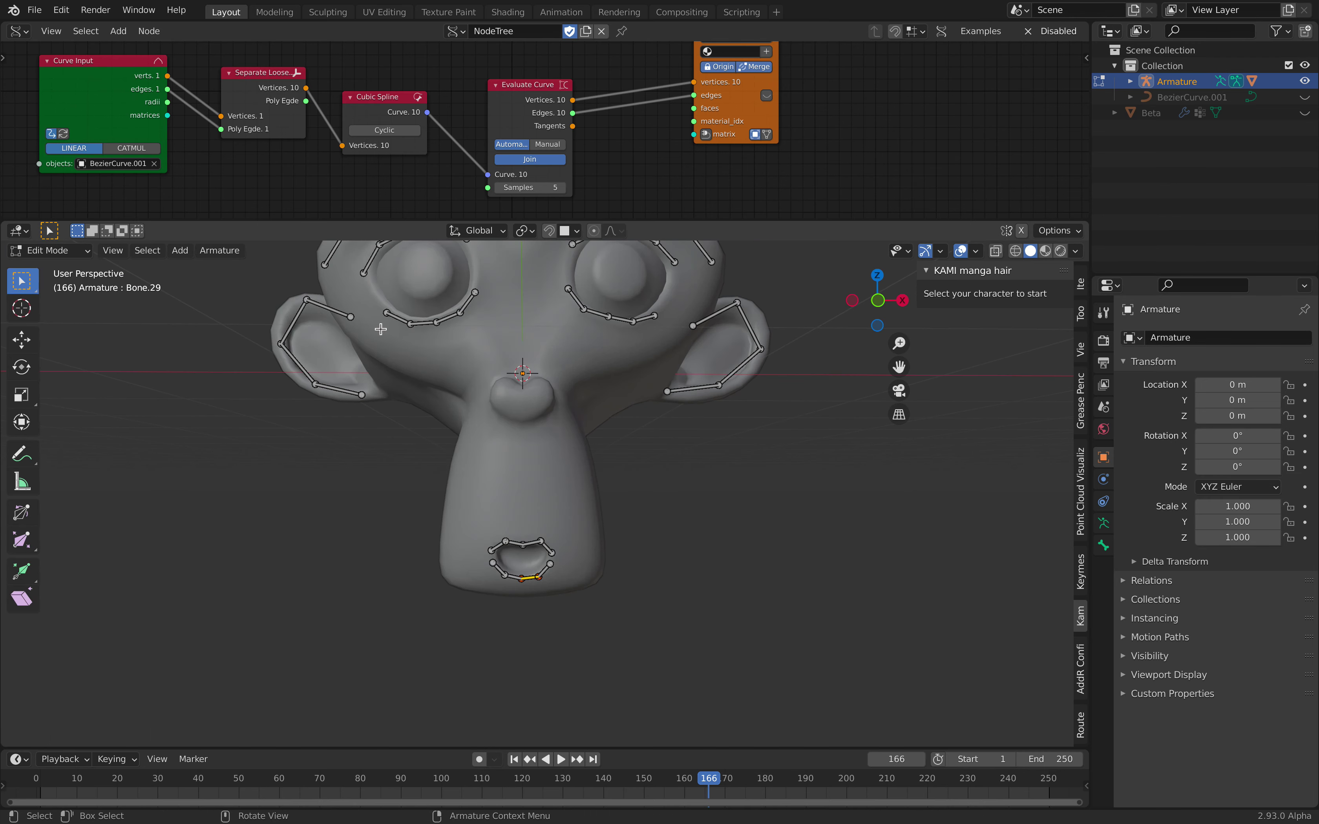
pyautogui.keyDown('shift'); pyautogui.moveTo(644, 383); pyautogui.dragTo(608, 430, button='middle'); pyautogui.keyUp('shift')
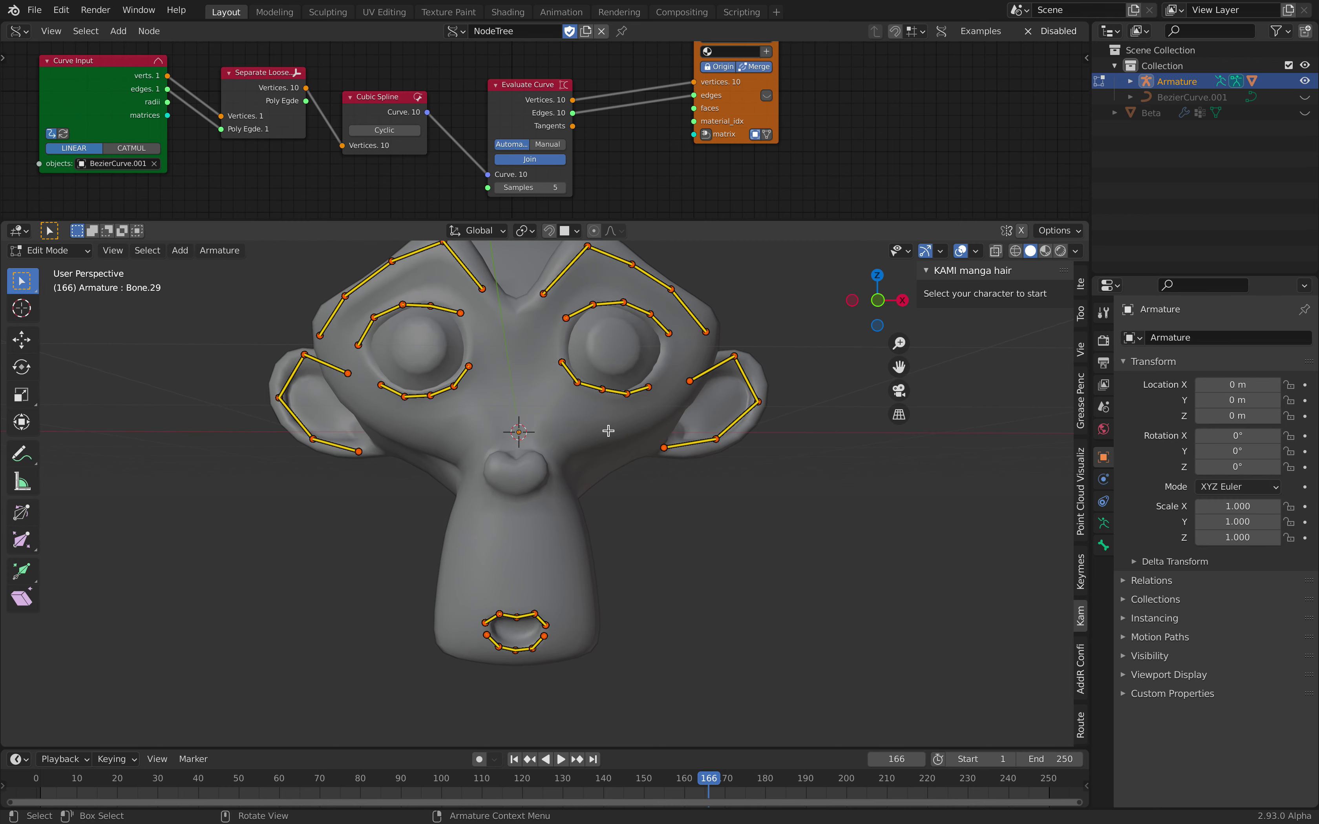
pyautogui.press('F3')
pyautogui.press('Return')
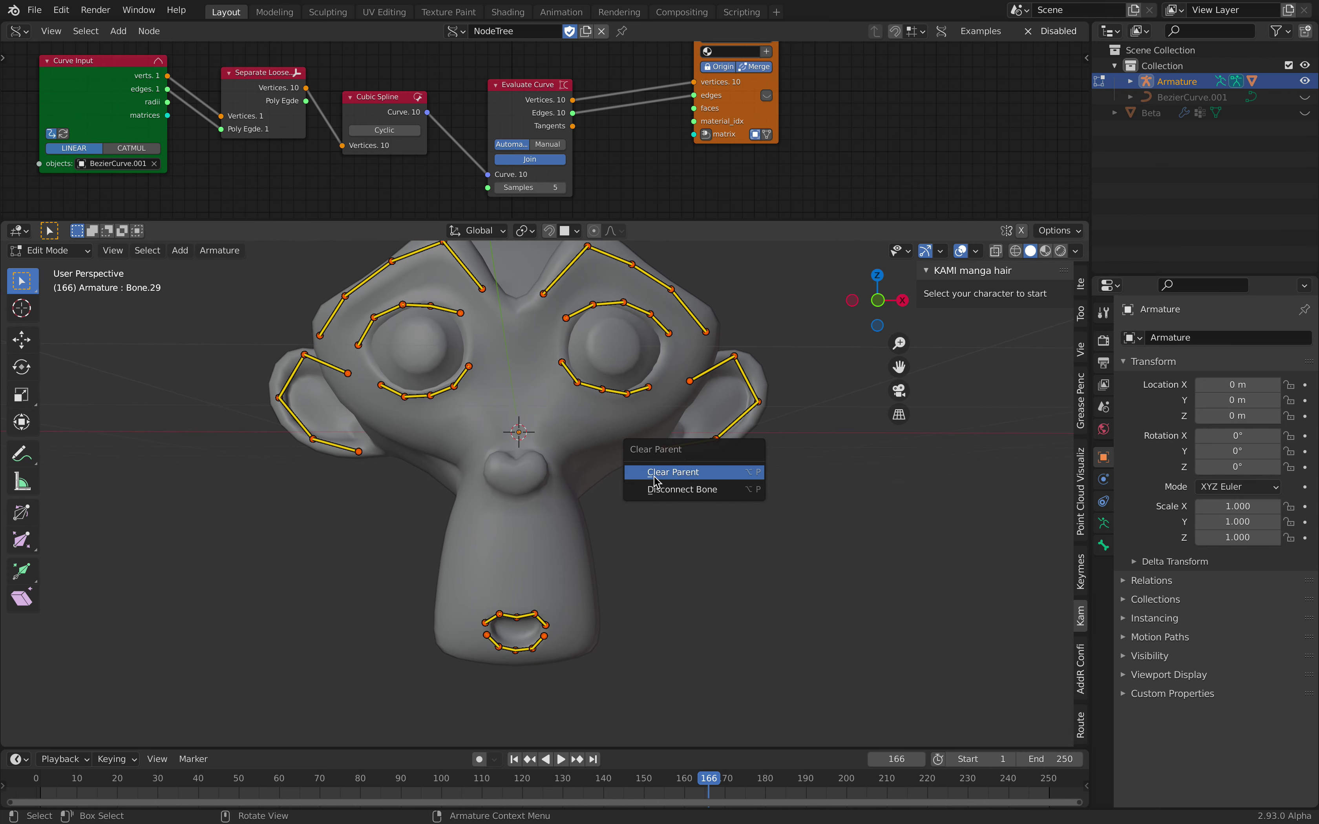
pyautogui.click(682, 489)
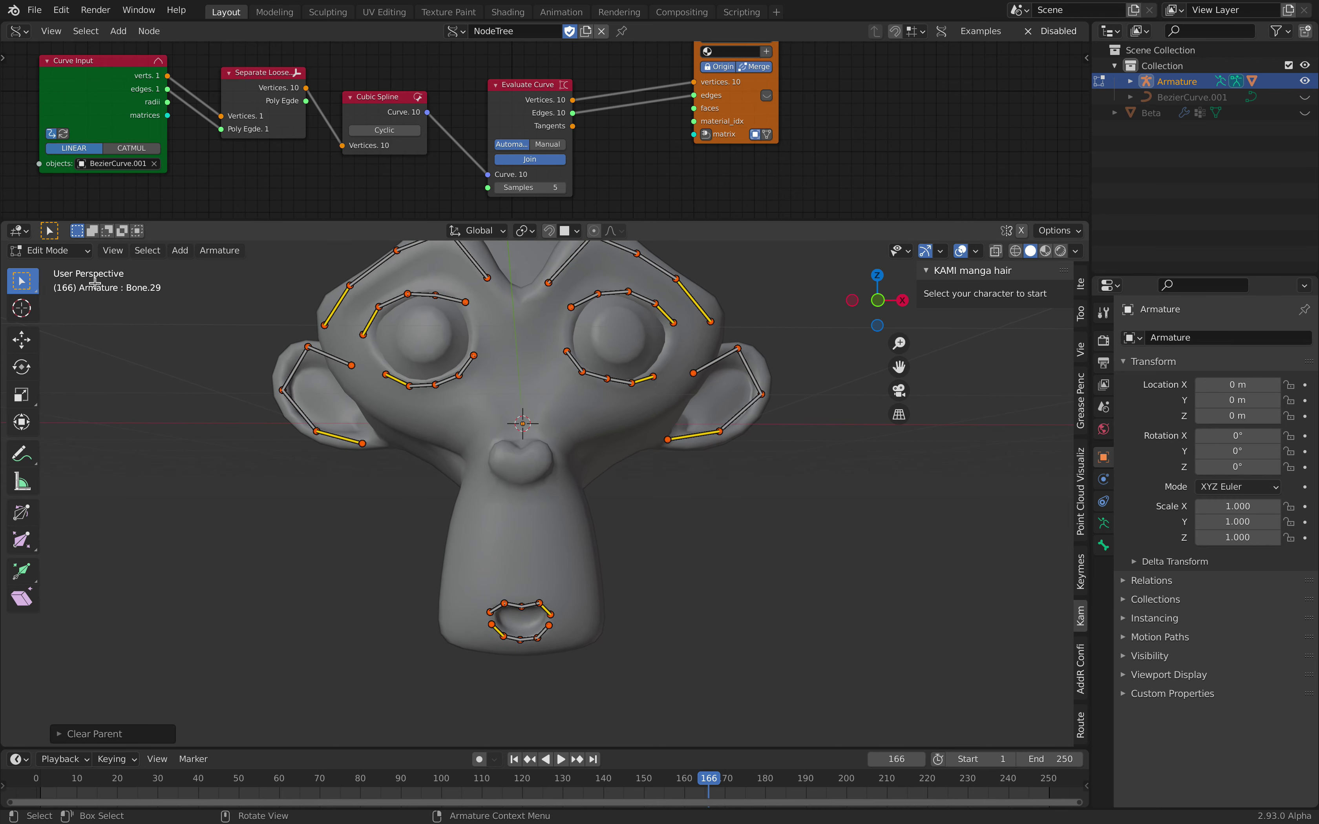
pyautogui.click(76, 250)
pyautogui.click(52, 302)
# - Move the upper lip's disconnected bones on Suzanne's right side up and outward, after shifting the inner bone on her left
pyautogui.moveTo(539, 643); pyautogui.dragTo(543, 501, button='middle')
pyautogui.scroll(1, 546, 491)
pyautogui.press('g')
pyautogui.click(540, 475)
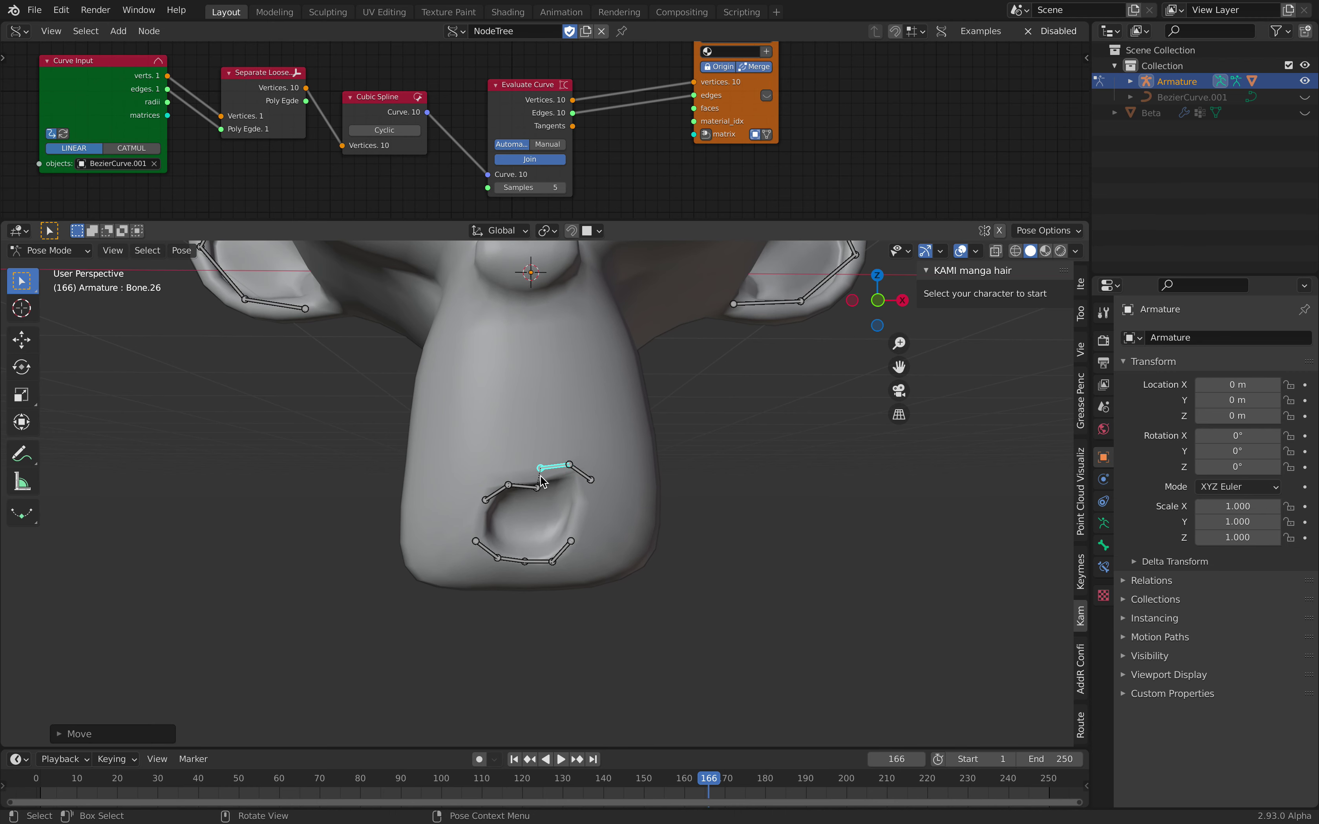
pyautogui.click(492, 494)
pyautogui.press('g')
pyautogui.click(468, 484)
pyautogui.click(504, 476)
pyautogui.press('g')
pyautogui.click(504, 468)
# - Move the upper lip's bones on Suzanne's left side outward to widen the mouth
pyautogui.click(532, 450)
pyautogui.press('g')
pyautogui.click(594, 471)
pyautogui.press('g')
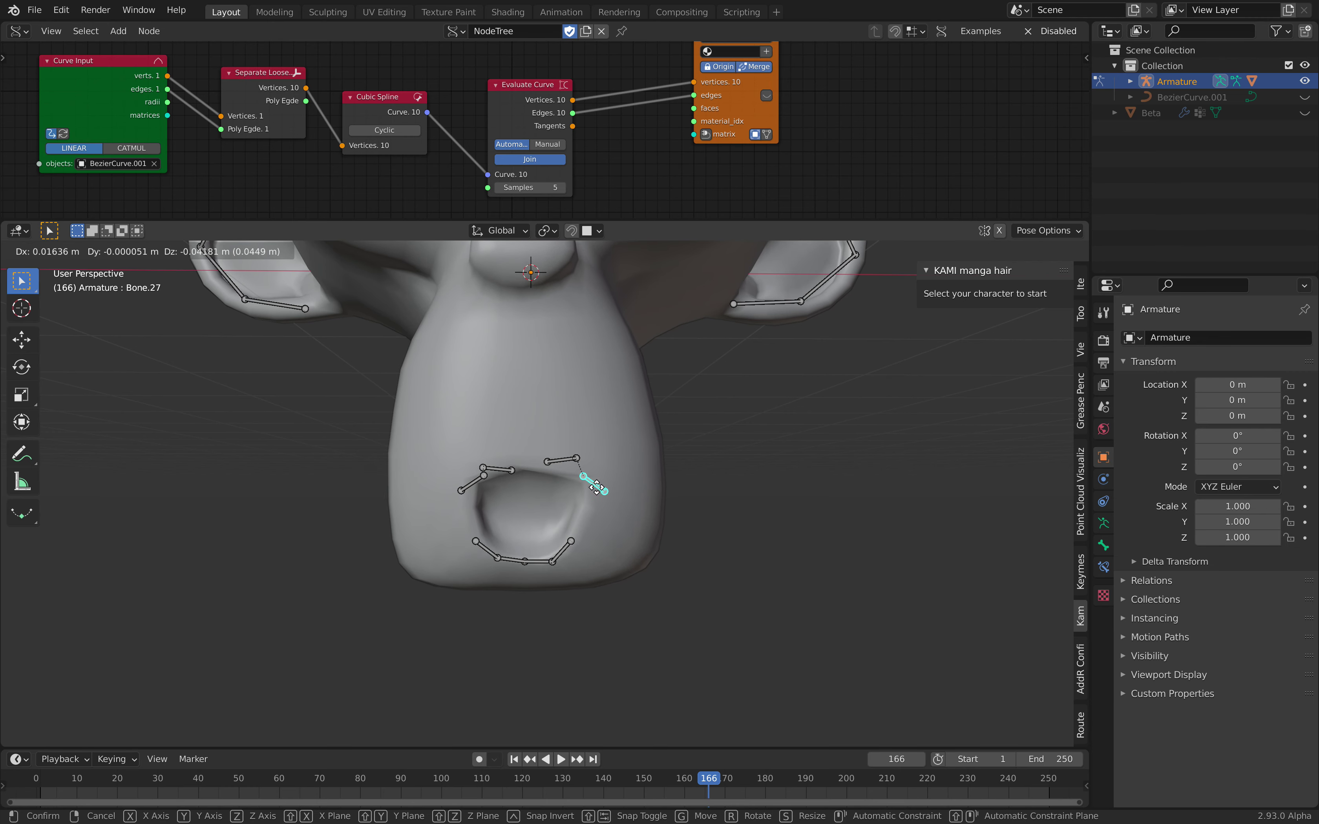
pyautogui.click(599, 494)
pyautogui.scroll(-1, 599, 495)
pyautogui.press('g')
pyautogui.click(582, 525)
# - Raise the whole bone chain of Suzanne's right eyebrow along the Z axis
pyautogui.scroll(-2, 582, 525)
pyautogui.scroll(-3, 582, 525)
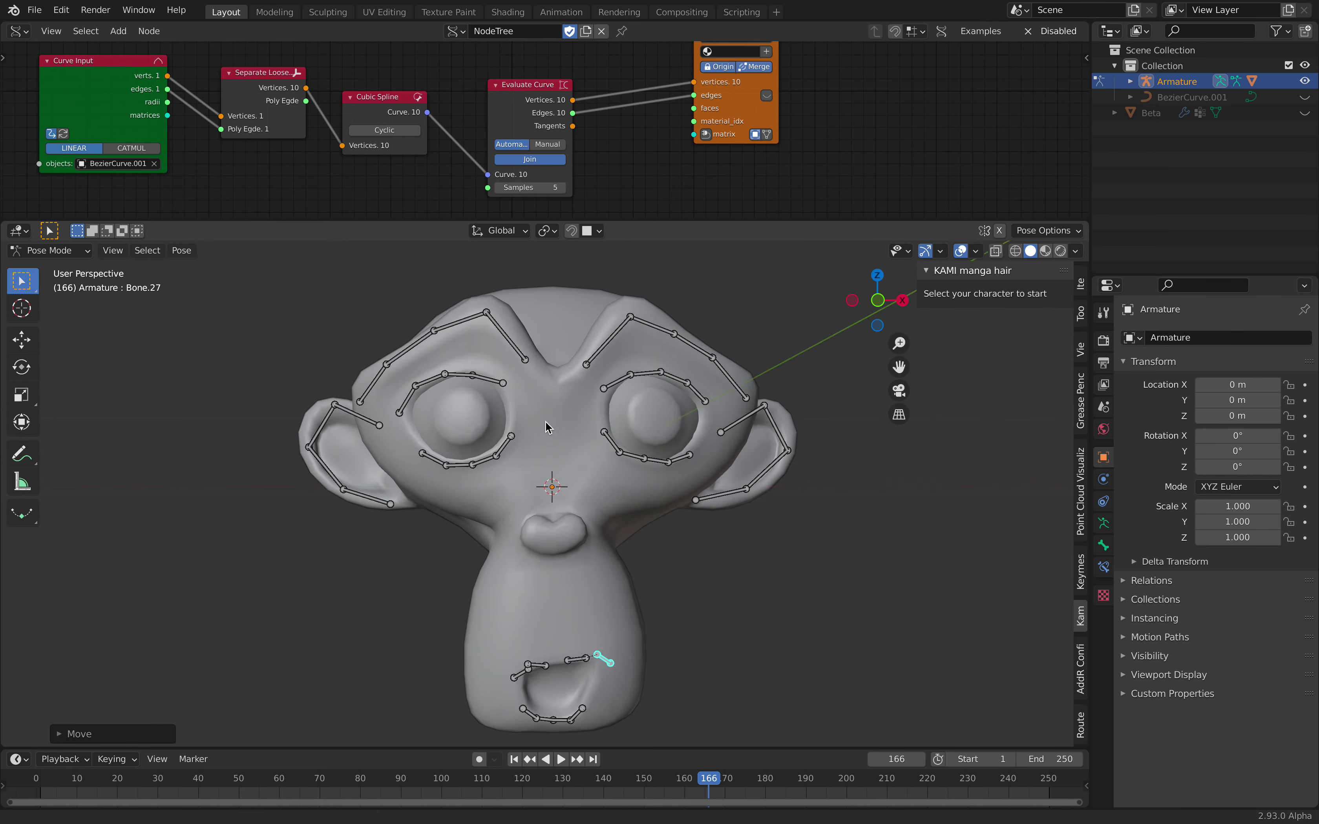
pyautogui.scroll(3, 520, 455)
pyautogui.moveTo(526, 383); pyautogui.dragTo(551, 394, button='middle')
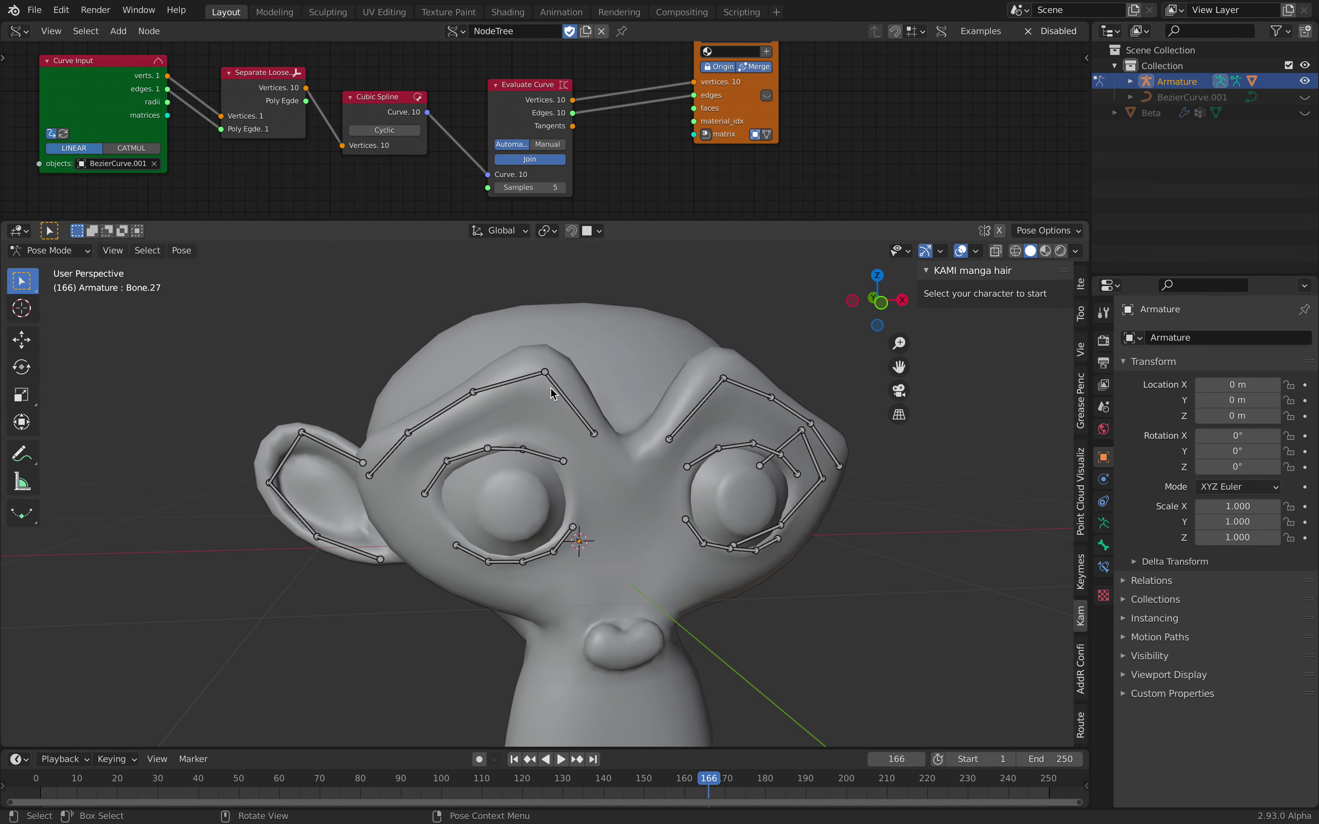
pyautogui.press('g')
pyautogui.press('z')
pyautogui.click(515, 355)
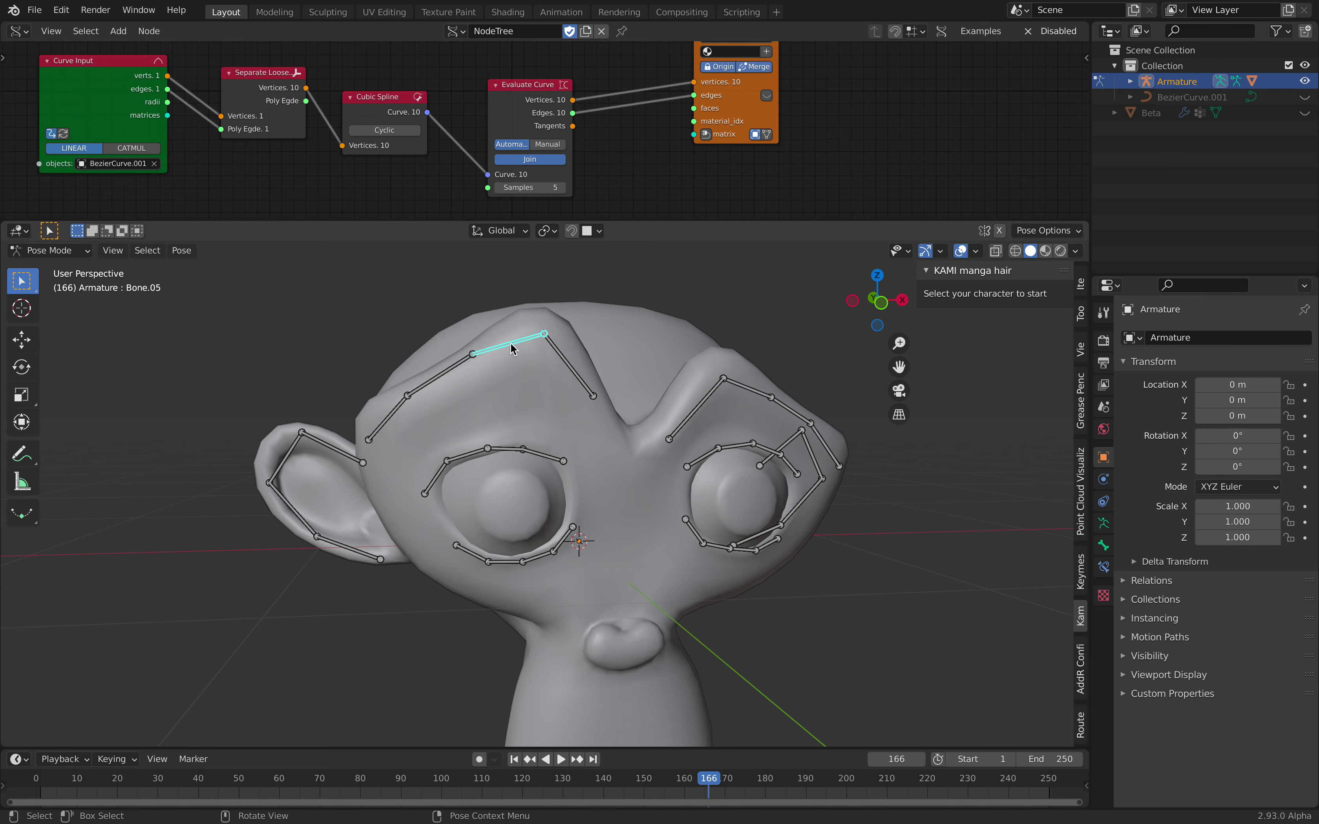
# - Move the middle and outer bones of the right eyebrow individually to lift and spread the brow outward
pyautogui.press('g')
pyautogui.click(459, 351)
pyautogui.click(444, 351)
pyautogui.press('g')
pyautogui.click(434, 340)
pyautogui.click(381, 402)
pyautogui.press('g')
pyautogui.click(357, 386)
# - Raise Suzanne's left eyebrow from its inner bone and reposition the brow's other bones up and outward
pyautogui.moveTo(700, 395); pyautogui.dragTo(666, 392, button='middle')
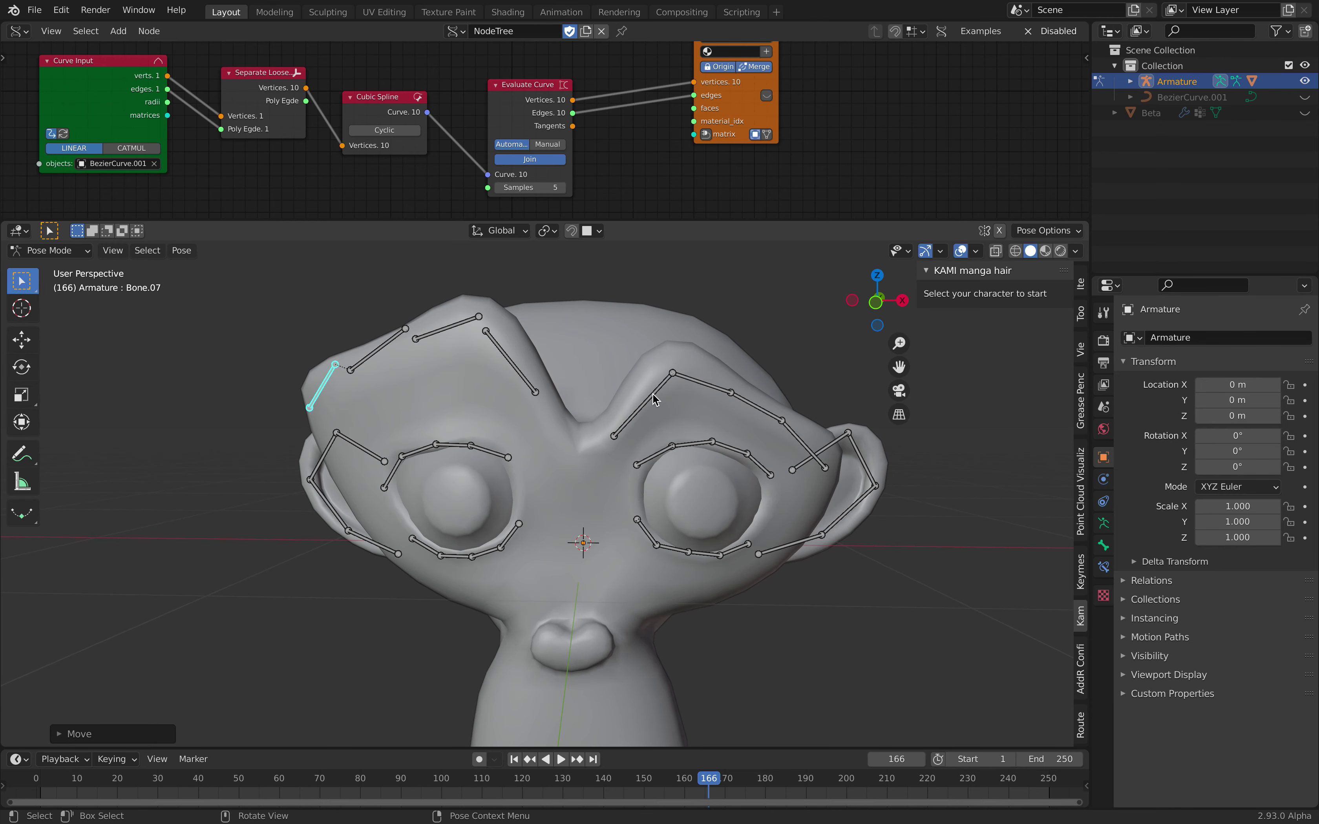
pyautogui.click(665, 394)
pyautogui.press('g')
pyautogui.click(660, 347)
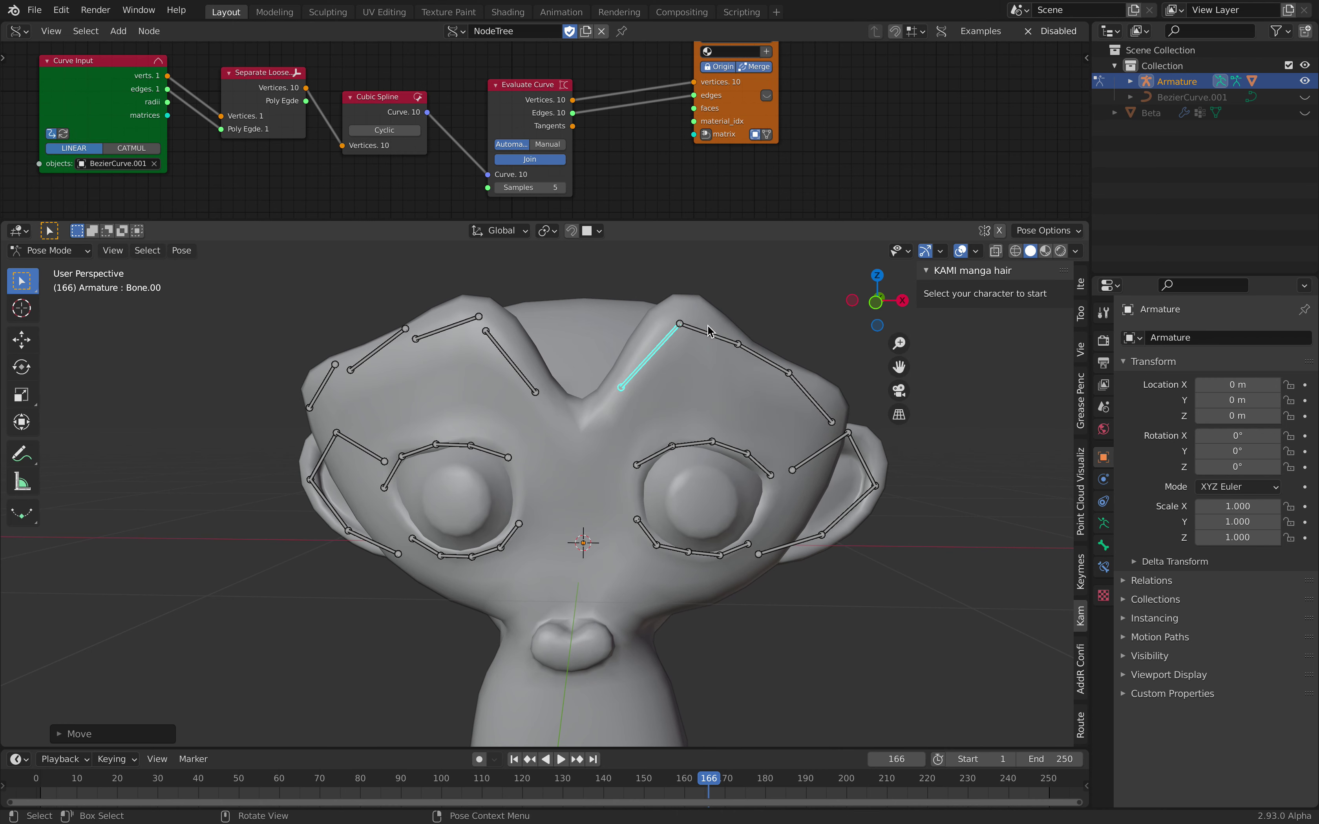
pyautogui.click(709, 334)
pyautogui.press('g')
pyautogui.click(715, 317)
pyautogui.click(769, 342)
pyautogui.press('g')
pyautogui.click(810, 353)
pyautogui.click(820, 366)
# - Reposition the upper lip's four bones one by one to lower and even out the mouth's top edge
pyautogui.moveTo(820, 366); pyautogui.dragTo(657, 537, button='middle')
pyautogui.click(571, 522)
pyautogui.press('g')
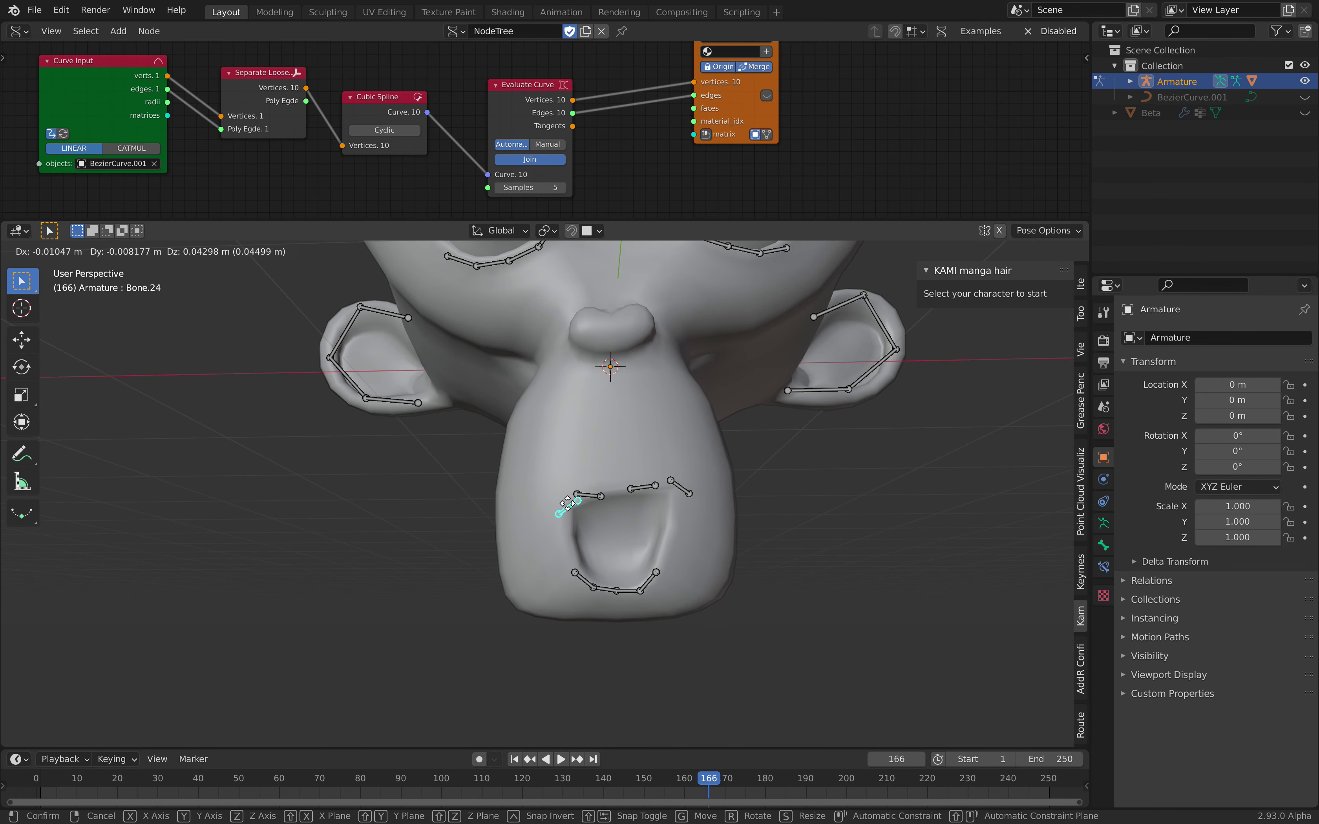
pyautogui.click(564, 527)
pyautogui.click(585, 513)
pyautogui.press('g')
pyautogui.click(593, 504)
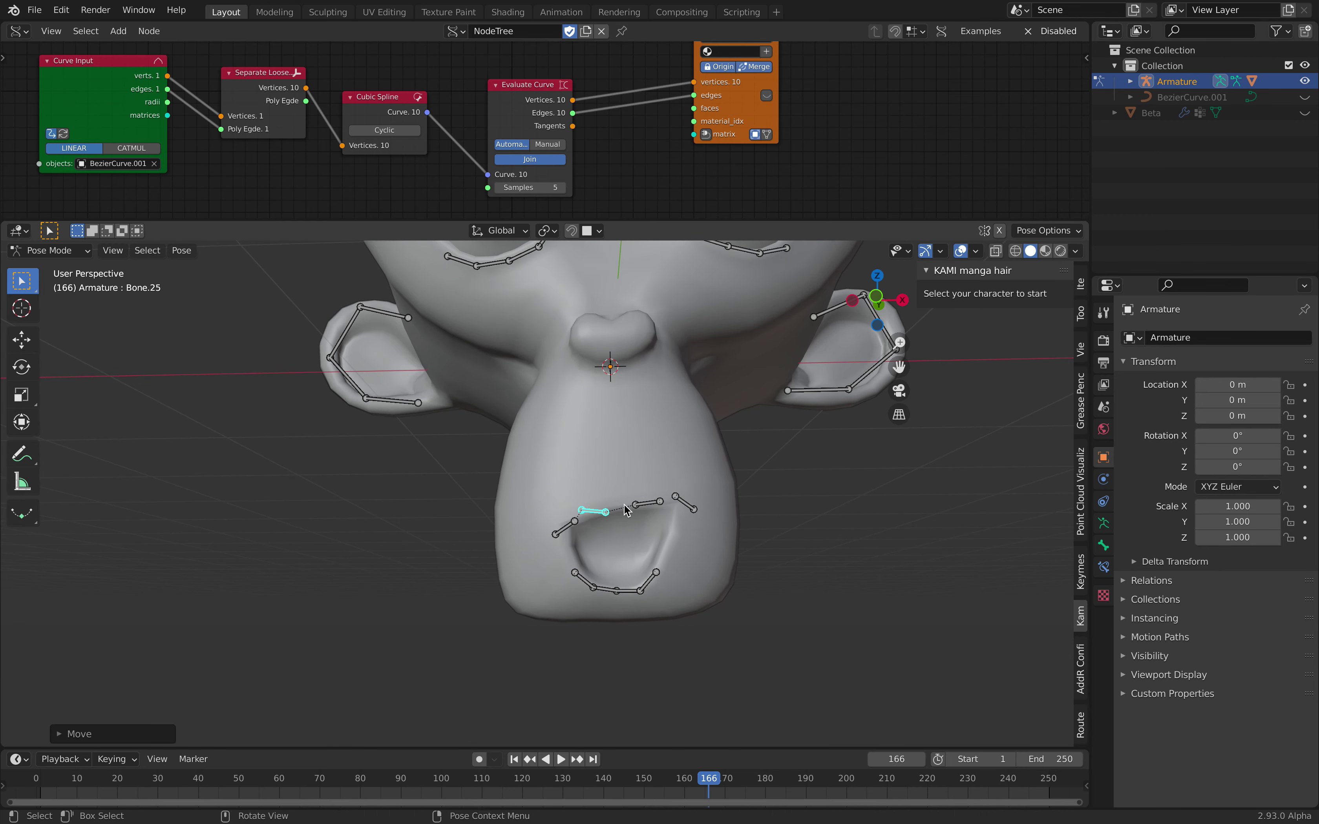
pyautogui.click(650, 505)
pyautogui.press('g')
pyautogui.click(641, 514)
pyautogui.click(678, 513)
pyautogui.press('g')
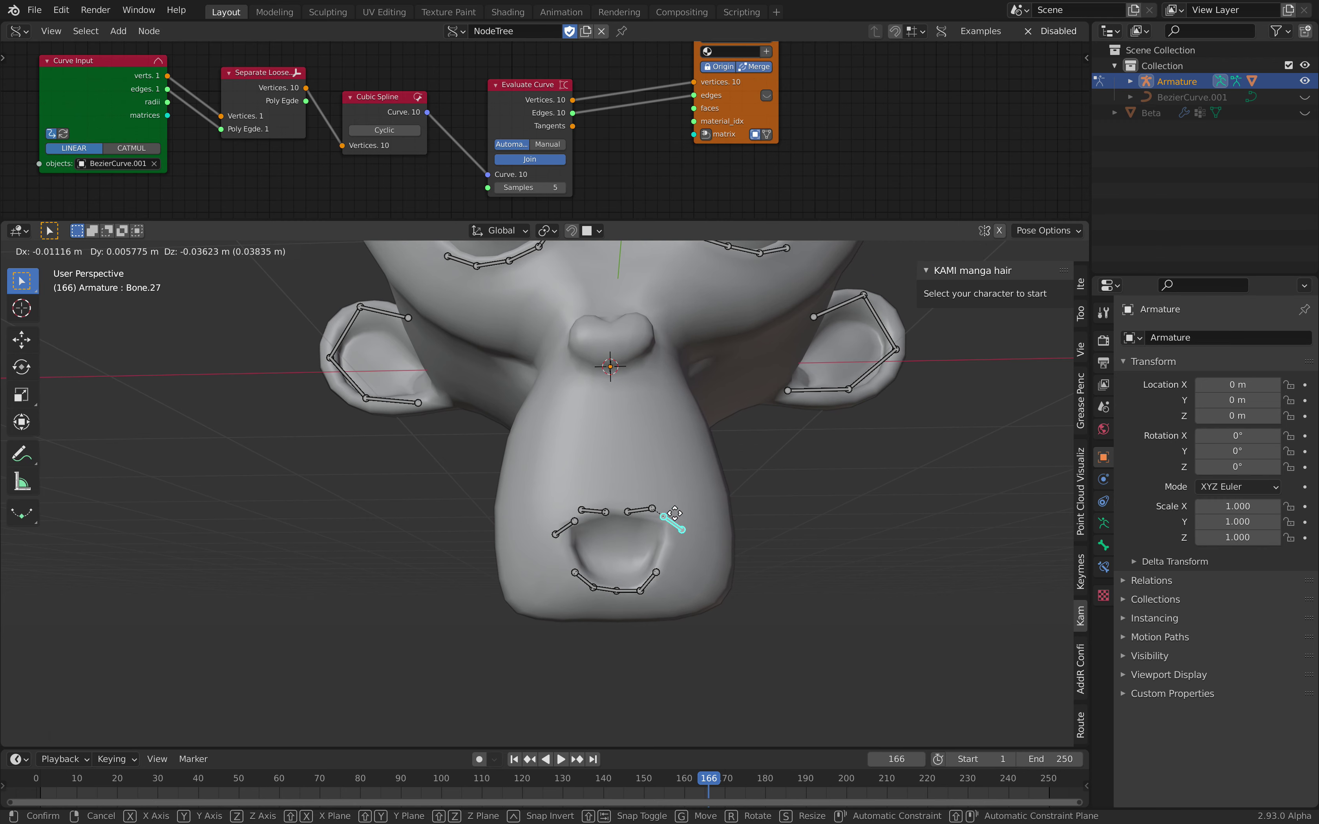
pyautogui.click(673, 510)
# - Raise the lower eyelid of Suzanne's left eye by moving the chain's inner bone
pyautogui.keyDown('shift'); pyautogui.moveTo(638, 470); pyautogui.dragTo(643, 605, button='middle'); pyautogui.keyUp('shift')
pyautogui.moveTo(708, 428); pyautogui.dragTo(686, 472, button='middle')
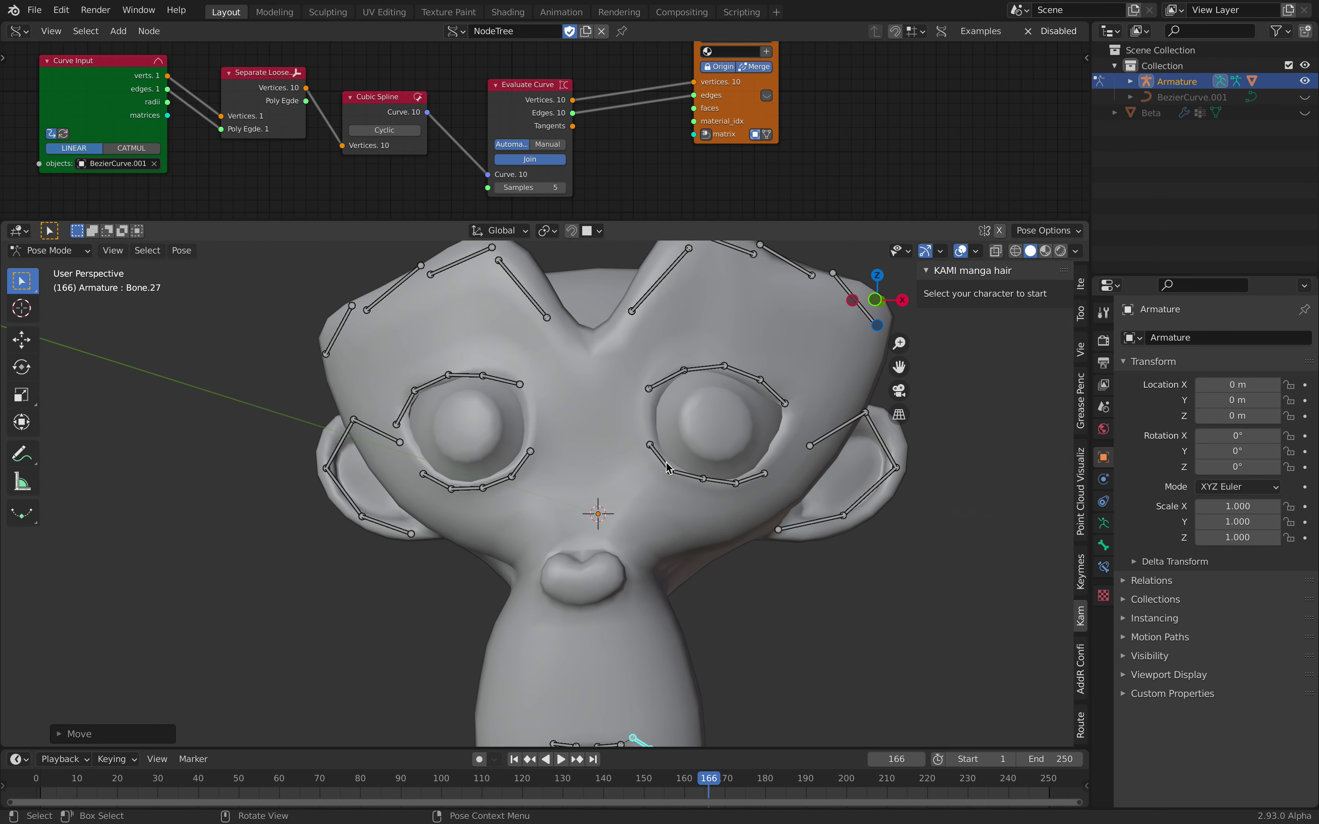
pyautogui.click(665, 461)
pyautogui.press('g')
pyautogui.click(663, 435)
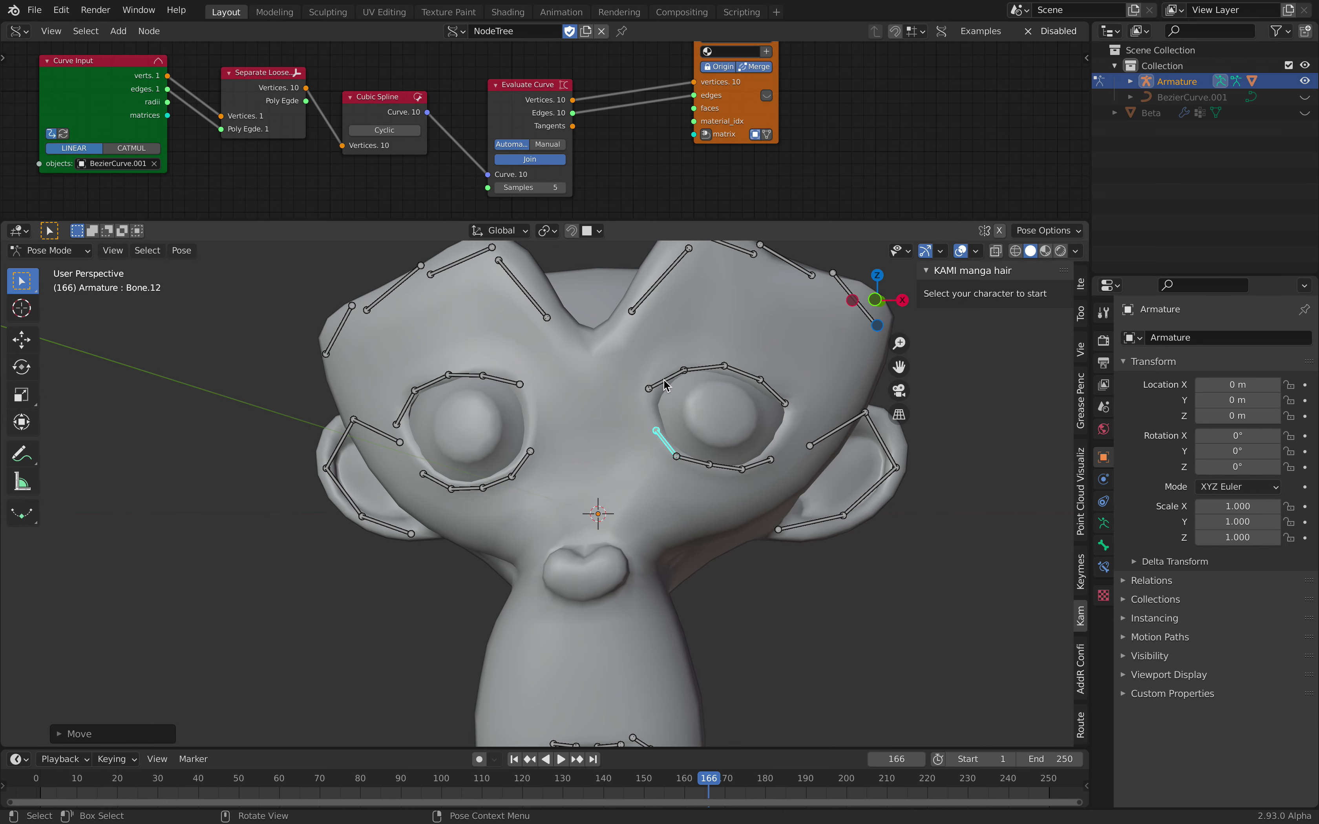
# - Lower the left eye's upper eyelid chain and adjust its middle and outer bones individually
pyautogui.click(666, 360)
pyautogui.press('g')
pyautogui.click(674, 390)
pyautogui.click(698, 386)
pyautogui.press('g')
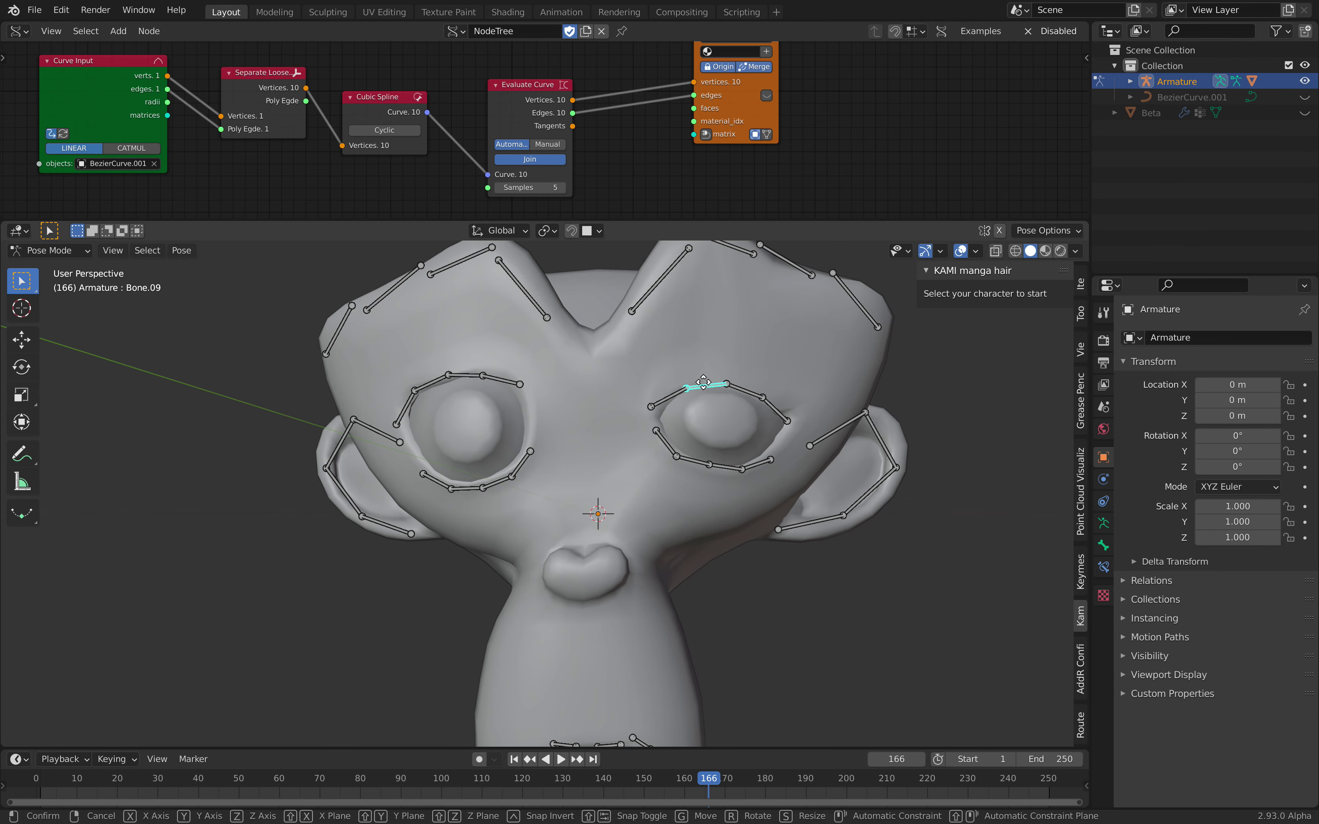
pyautogui.click(704, 376)
pyautogui.press('g')
pyautogui.click(760, 375)
pyautogui.click(777, 398)
pyautogui.press('g')
pyautogui.click(775, 376)
# - Move and scale the upper bone of Suzanne's left ear
pyautogui.scroll(-3, 703, 391)
pyautogui.scroll(2, 703, 392)
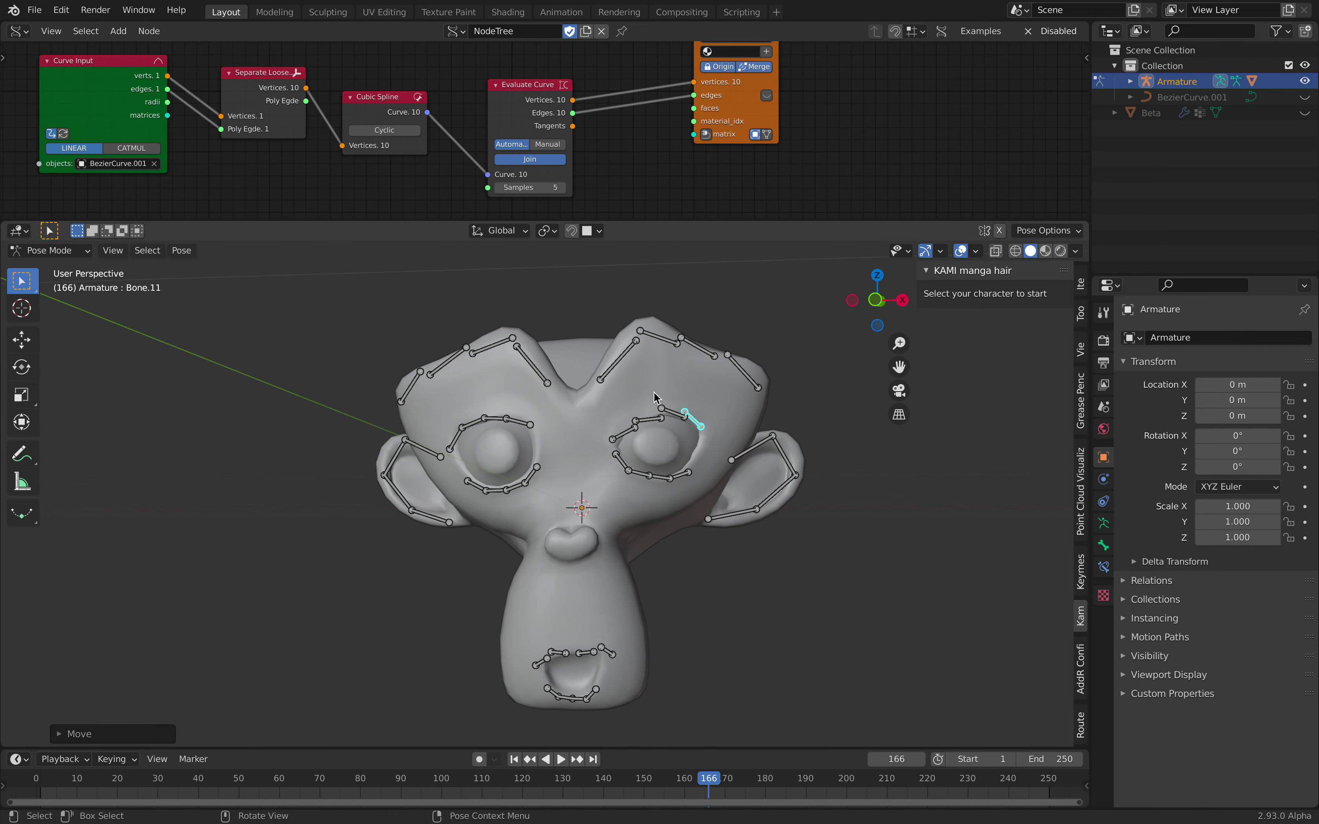
pyautogui.click(808, 437)
pyautogui.press('g')
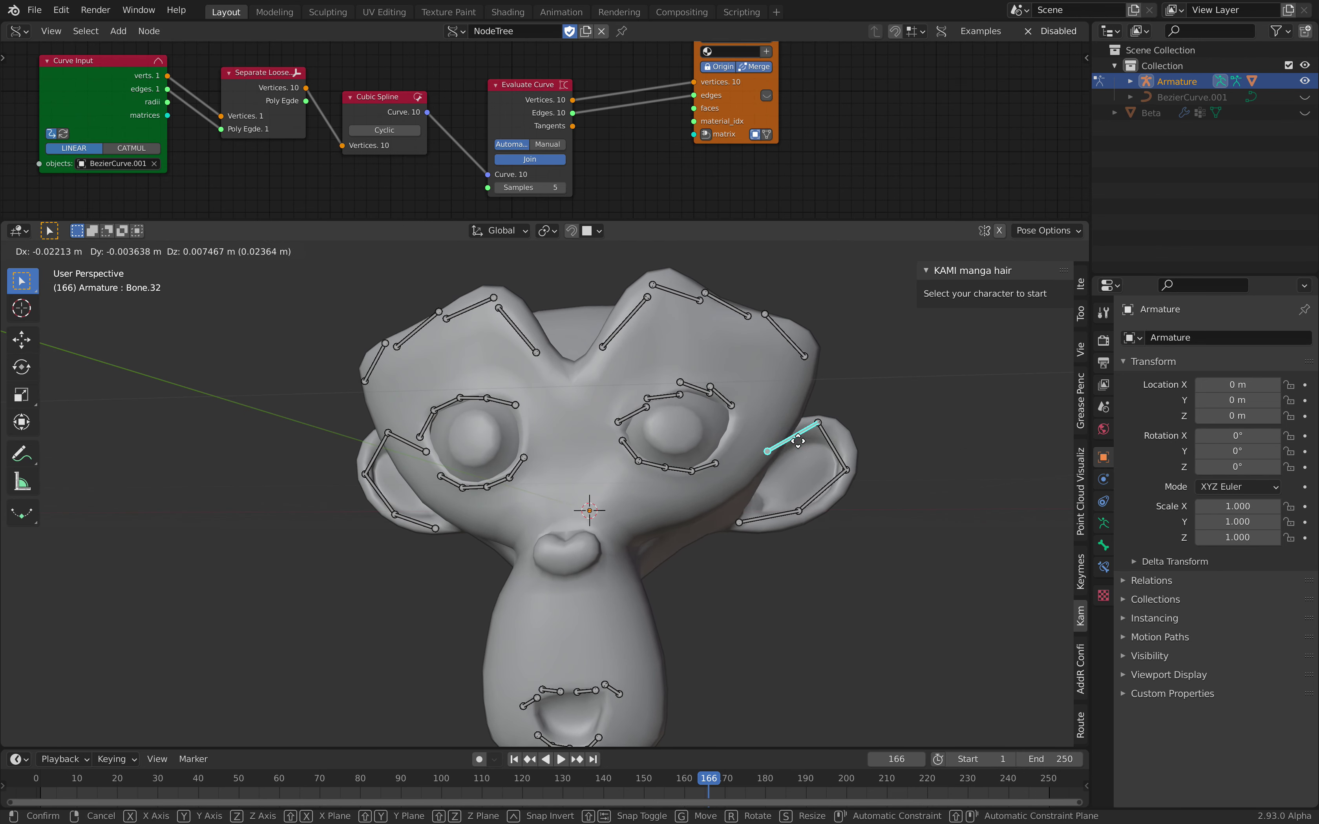
pyautogui.click(808, 449)
pyautogui.press('s')
pyautogui.click(858, 488)
# - Scale, rotate and move the outer bone of Suzanne's right ear to pull the ear outward
pyautogui.moveTo(453, 457); pyautogui.dragTo(473, 471, button='middle')
pyautogui.click(370, 454)
pyautogui.press('s')
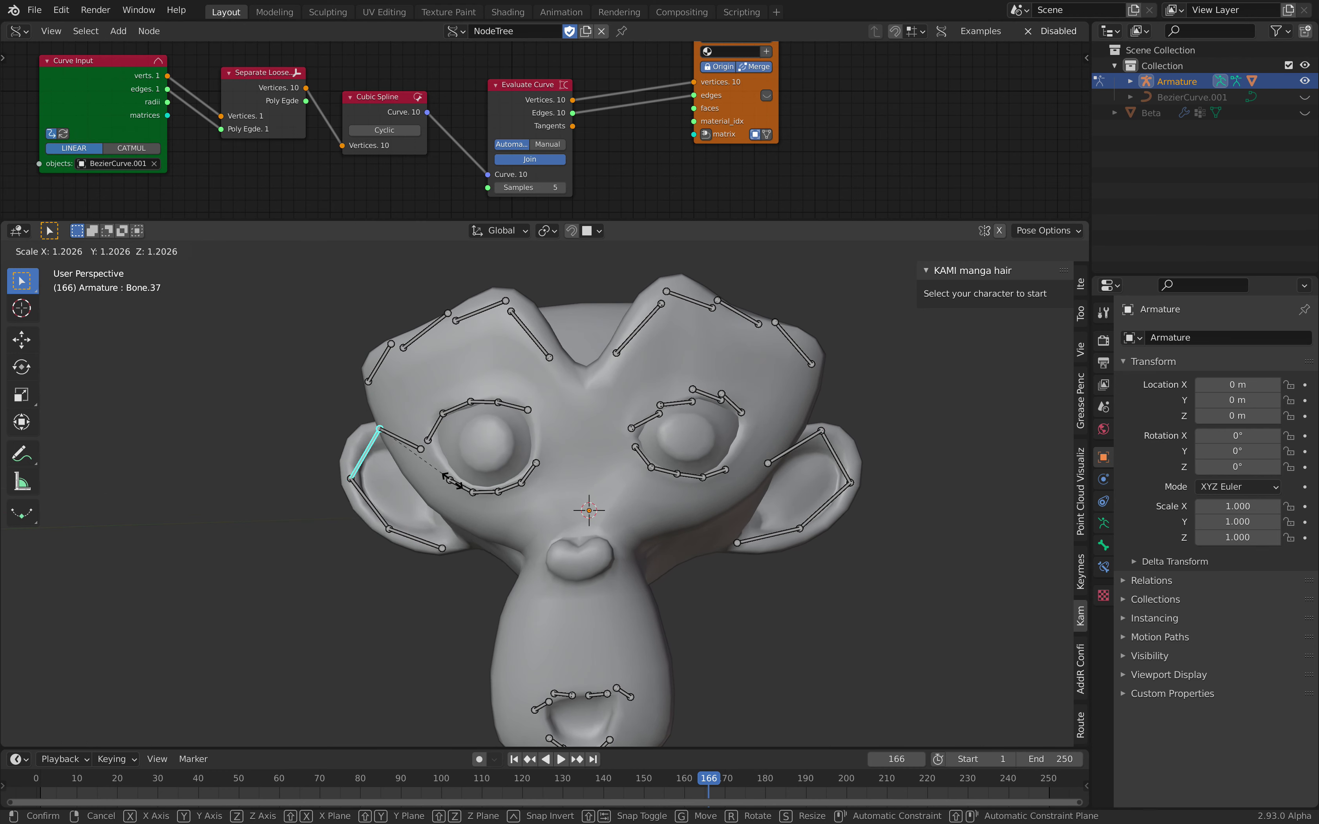
pyautogui.click(457, 486)
pyautogui.press('g')
pyautogui.click(439, 493)
pyautogui.scroll(-1, 636, 401)
pyautogui.press('r')
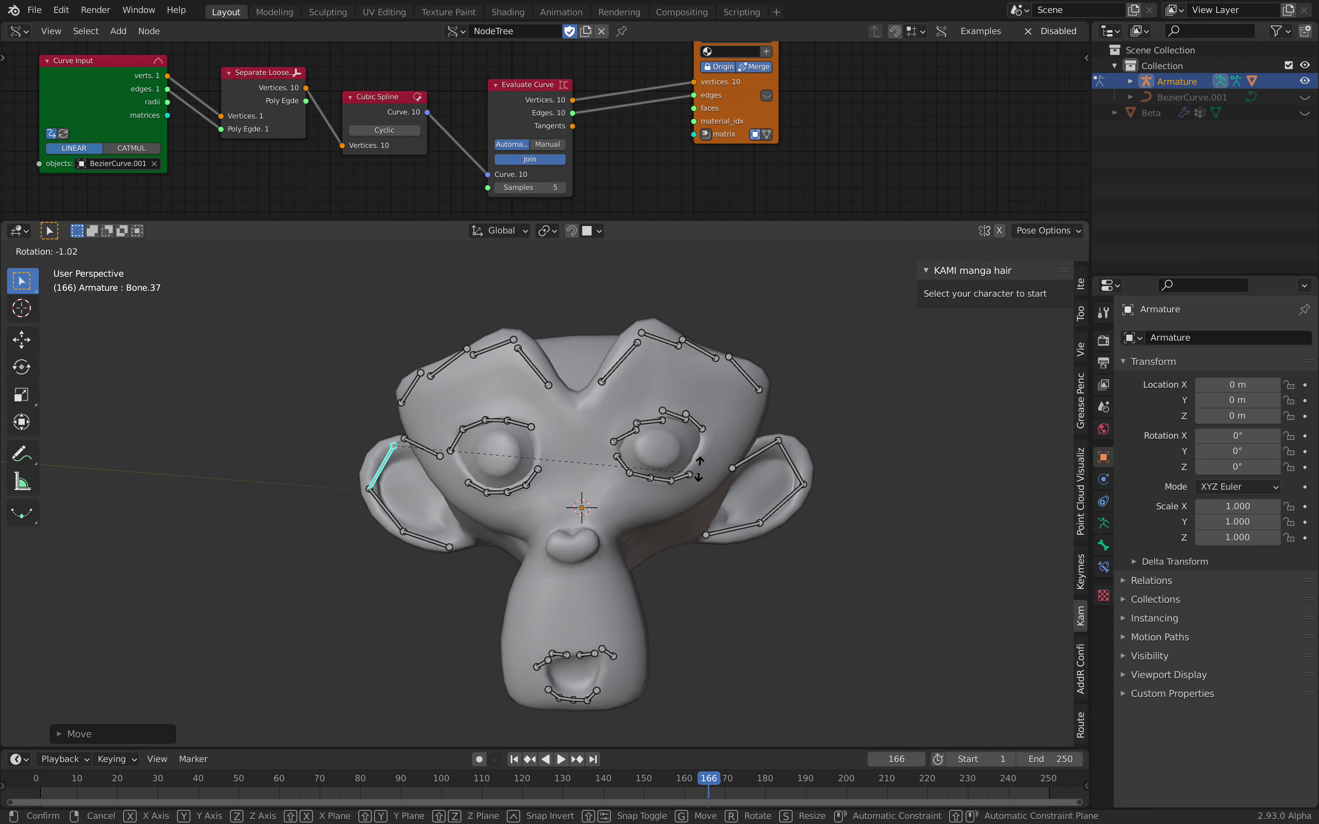
pyautogui.click(703, 456)
pyautogui.press('g')
pyautogui.click(725, 461)
# - Lower the upper eyelid of Suzanne's right eye by moving the chain's inner bone
pyautogui.moveTo(619, 448); pyautogui.dragTo(639, 463, button='middle')
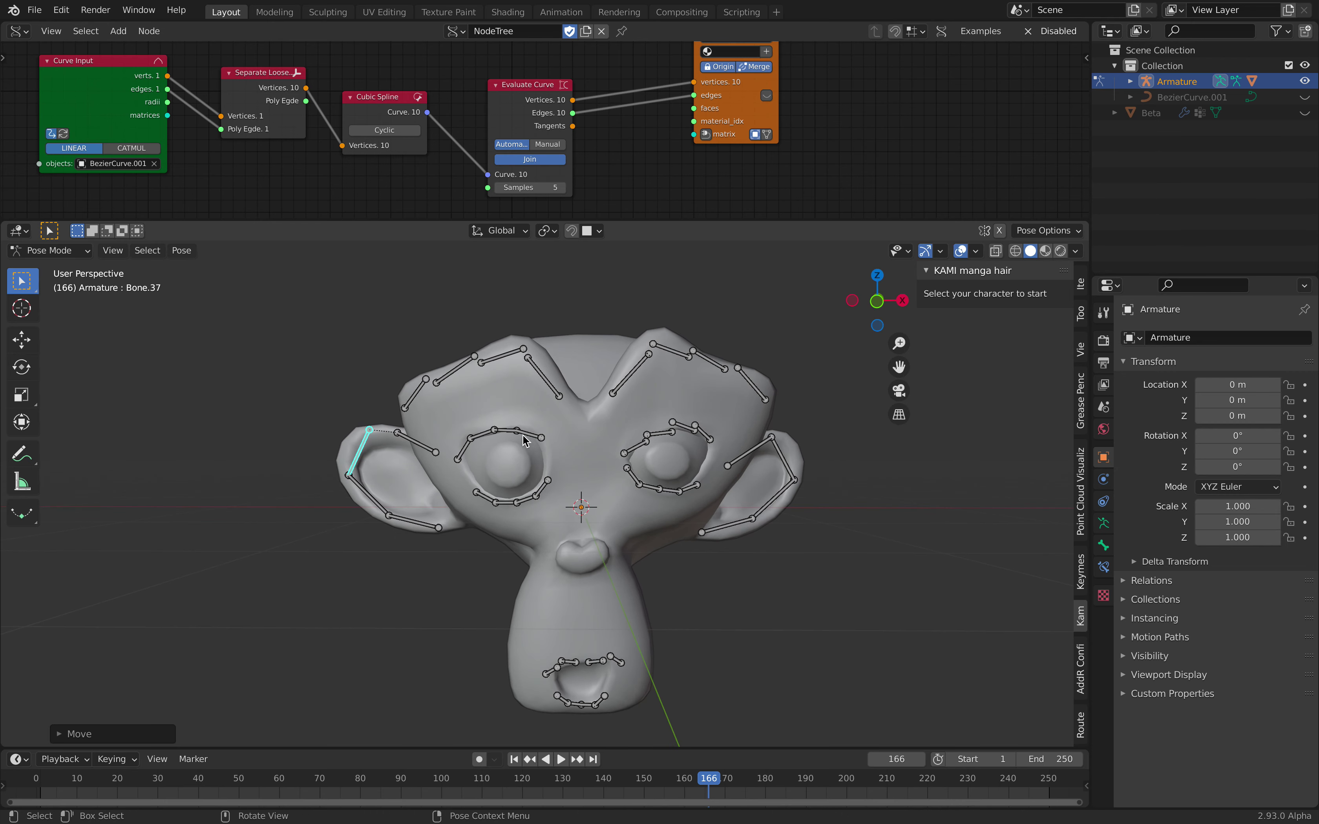
pyautogui.click(527, 432)
pyautogui.scroll(1, 528, 430)
pyautogui.press('g')
pyautogui.click(530, 437)
pyautogui.press('g')
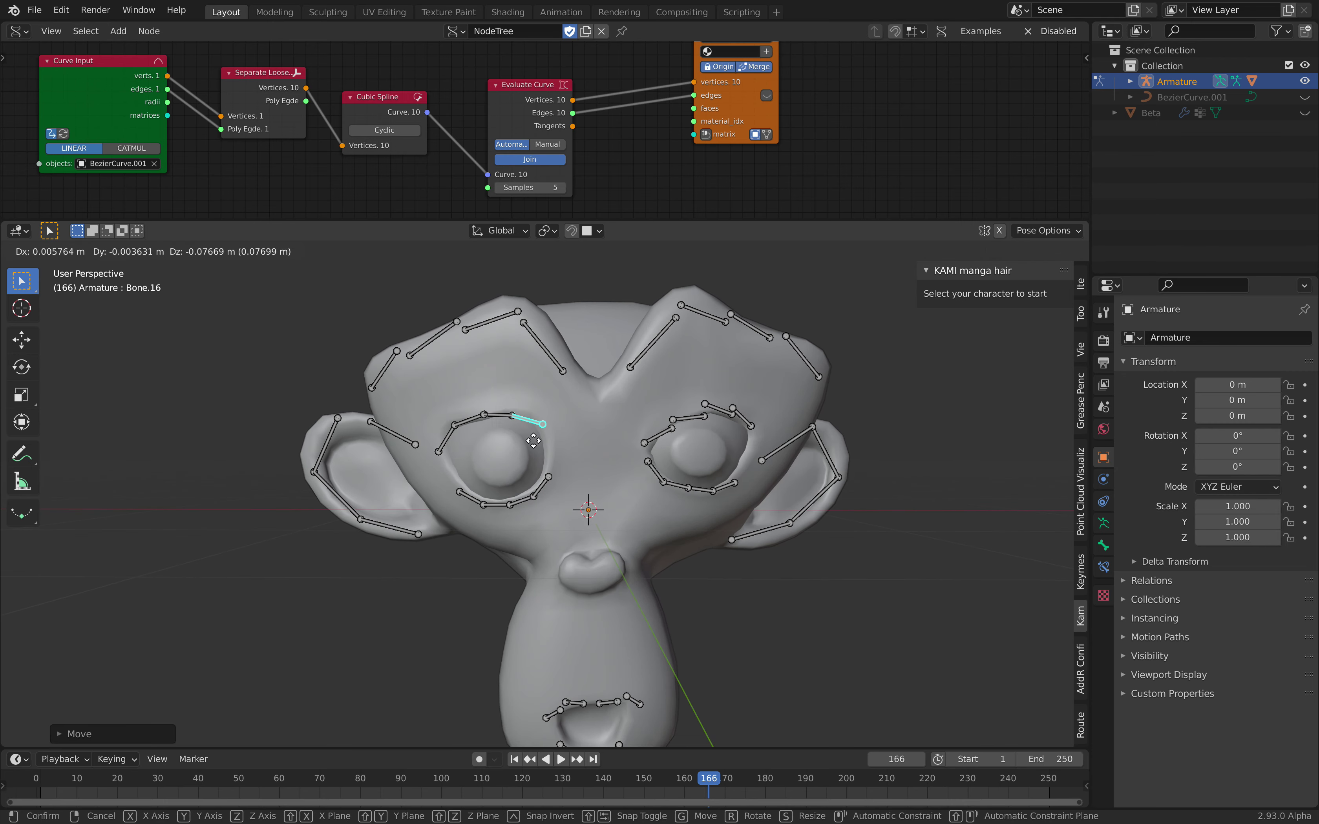
pyautogui.click(537, 440)
# - Fine-tune the right eyebrow's bones one by one and adjust the inner bone of the left eyebrow
pyautogui.scroll(-1, 470, 374)
pyautogui.click(466, 368)
pyautogui.press('g')
pyautogui.click(473, 390)
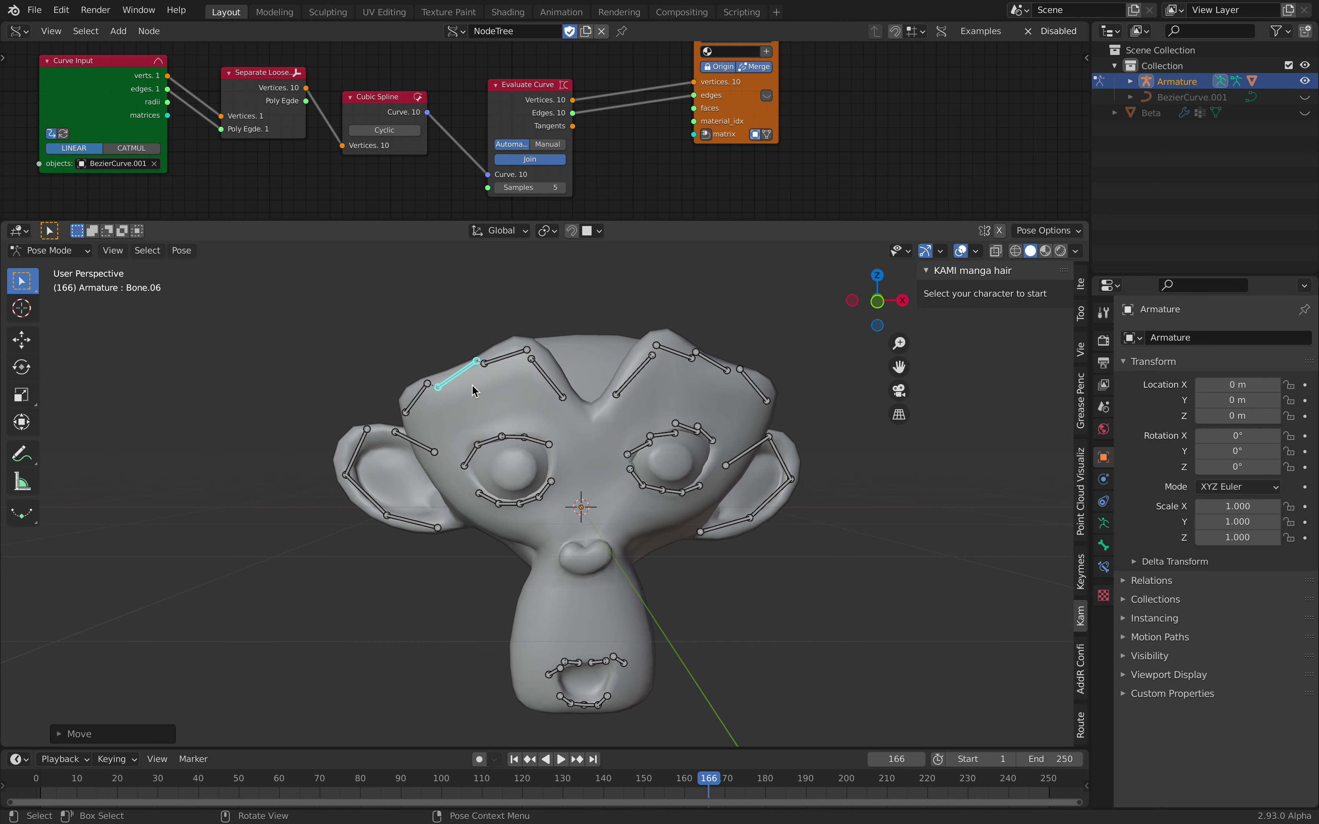
pyautogui.click(514, 353)
pyautogui.press('g')
pyautogui.click(520, 341)
pyautogui.click(539, 367)
pyautogui.press('g')
pyautogui.click(542, 379)
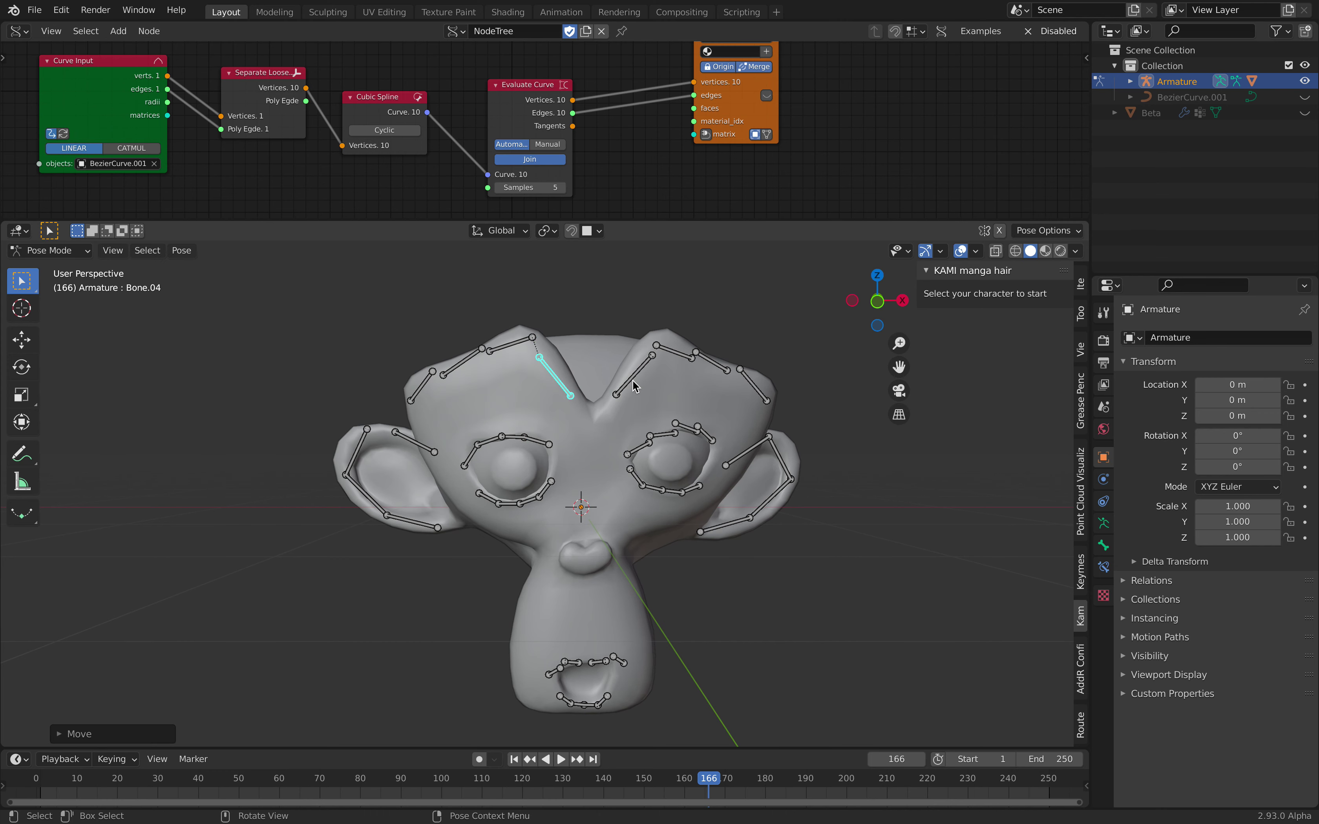
pyautogui.press('g')
pyautogui.click(630, 376)
# - Enlarge the node editor and rearrange the Curve Input, Separate Loose, Cubic Spline and Evaluate Curve nodes
pyautogui.moveTo(666, 220); pyautogui.dragTo(672, 303)
pyautogui.moveTo(611, 246); pyautogui.dragTo(722, 267, button='middle')
pyautogui.scroll(1, 722, 267)
pyautogui.moveTo(203, 127); pyautogui.dragTo(143, 123)
pyautogui.moveTo(331, 136); pyautogui.dragTo(320, 137)
pyautogui.moveTo(462, 159); pyautogui.dragTo(454, 155)
pyautogui.moveTo(629, 146); pyautogui.dragTo(621, 122)
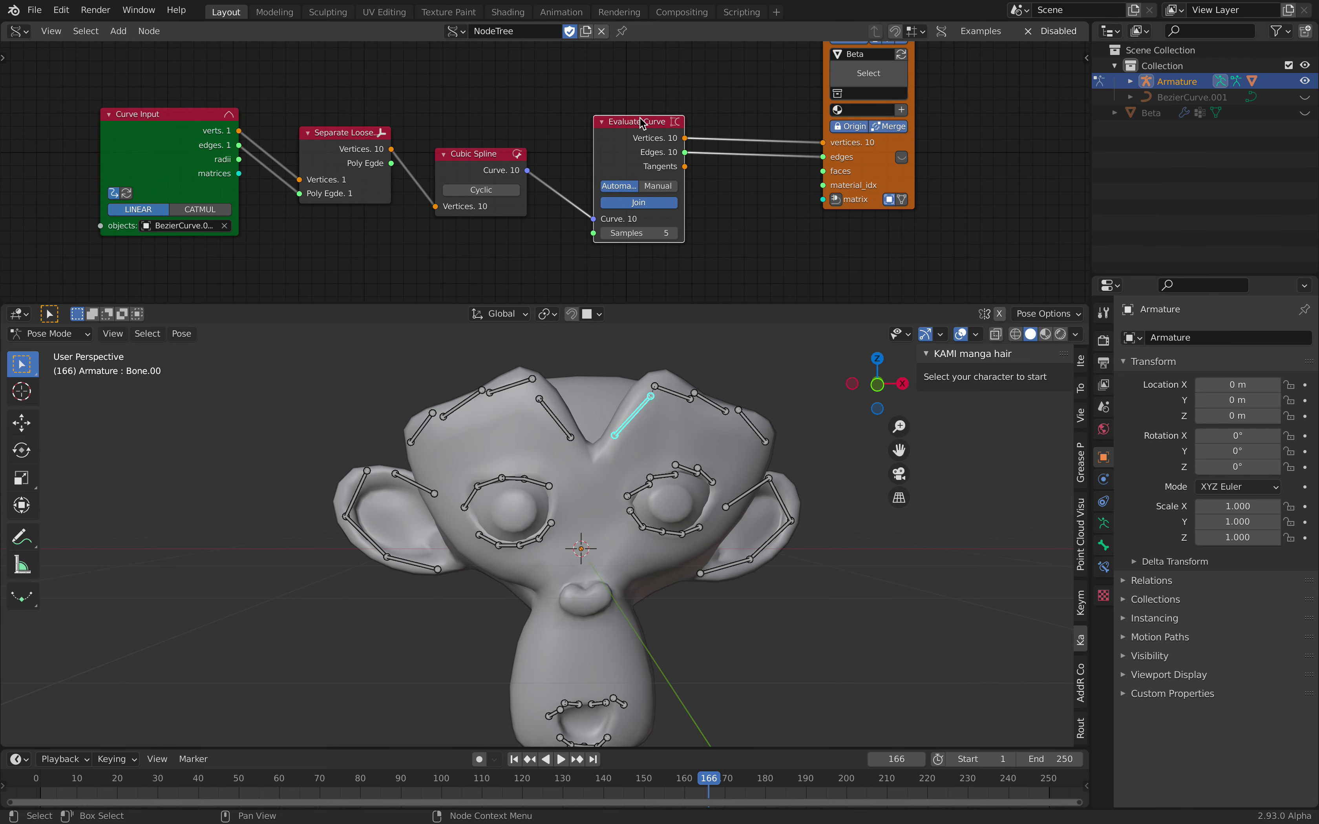
pyautogui.moveTo(645, 164); pyautogui.dragTo(540, 188, button='middle')
pyautogui.moveTo(642, 156); pyautogui.dragTo(725, 129, button='middle')
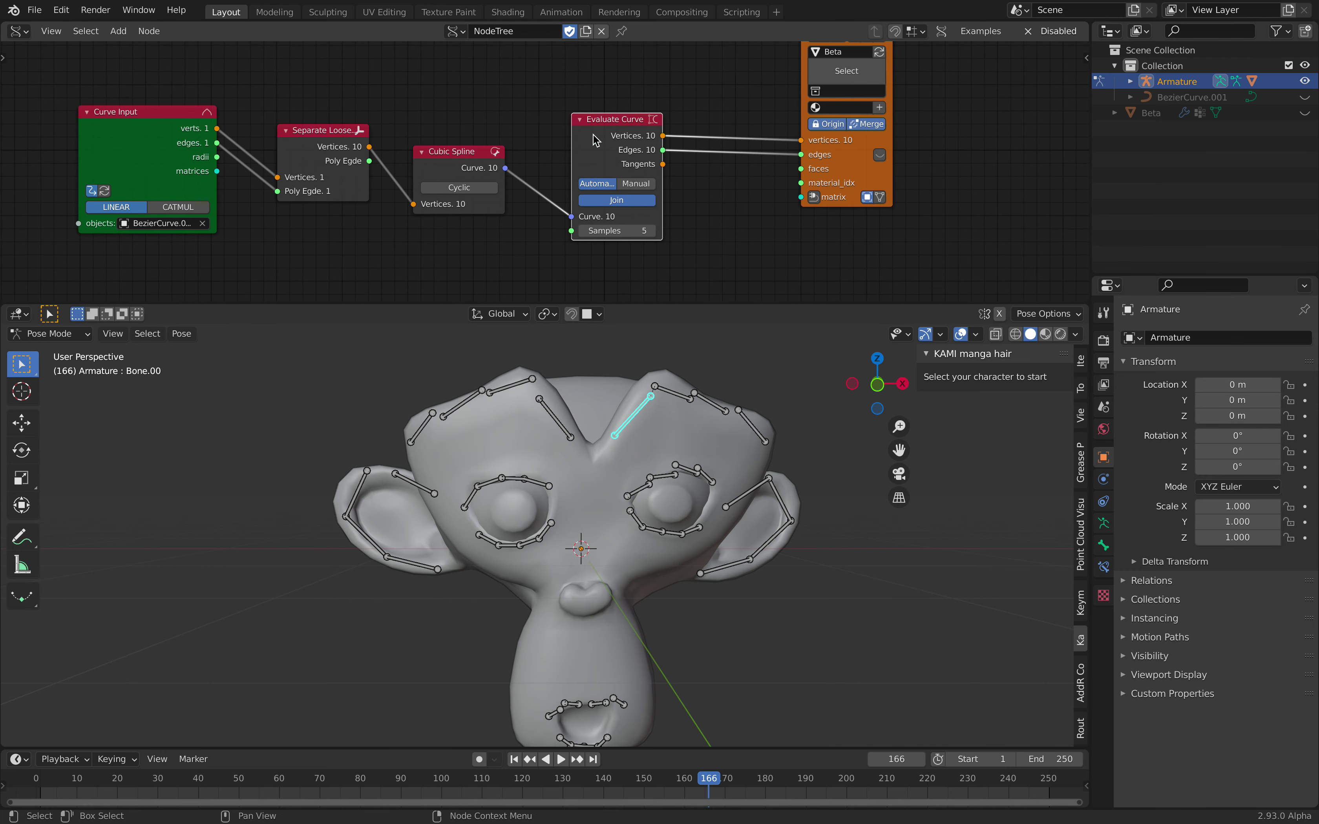
pyautogui.moveTo(763, 441); pyautogui.dragTo(683, 451, button='middle')
pyautogui.scroll(-1, 754, 425)
pyautogui.press('Tab')
pyautogui.press('Tab')
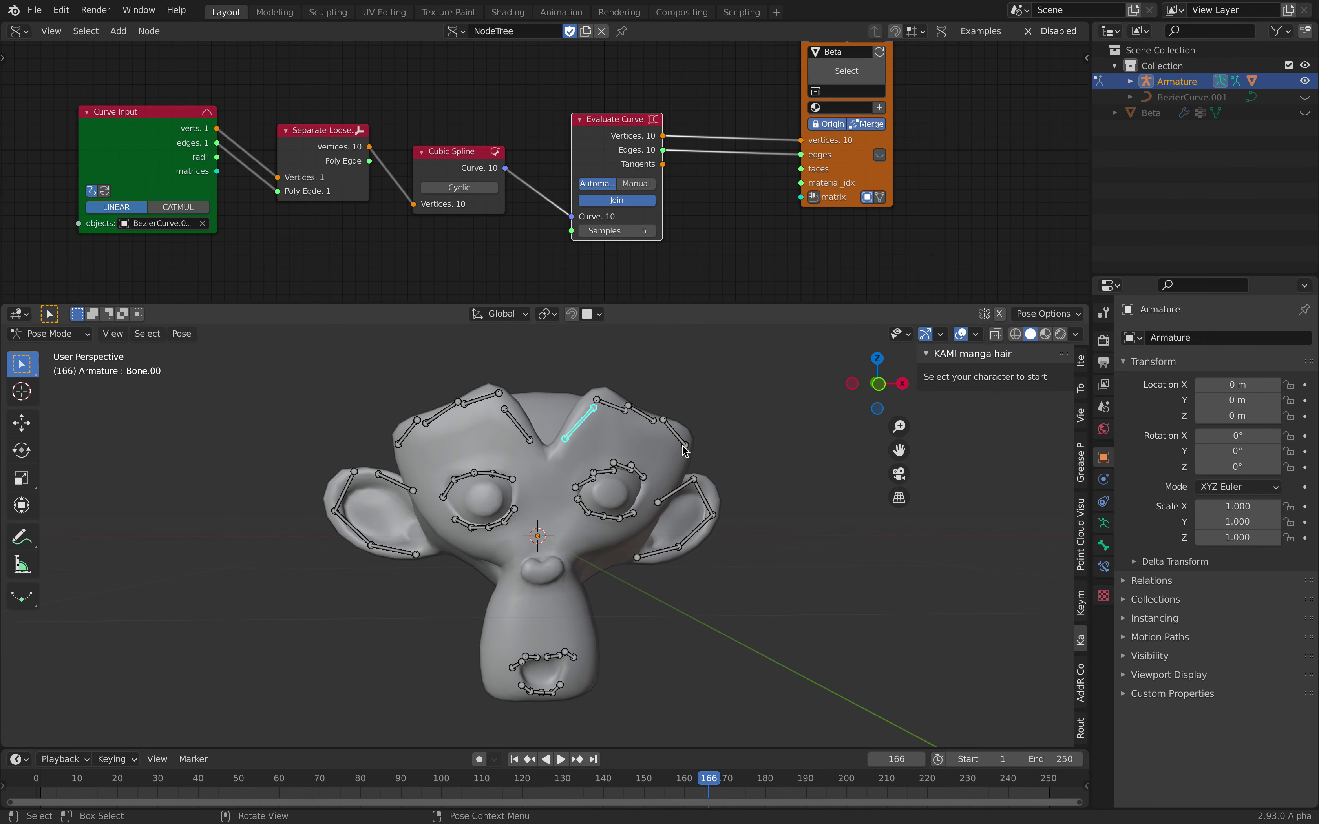
# - Select all bones of the posed face and insert a Location, Rotation & Scale keyframe at frame 41
pyautogui.click(76, 333)
pyautogui.press('a')
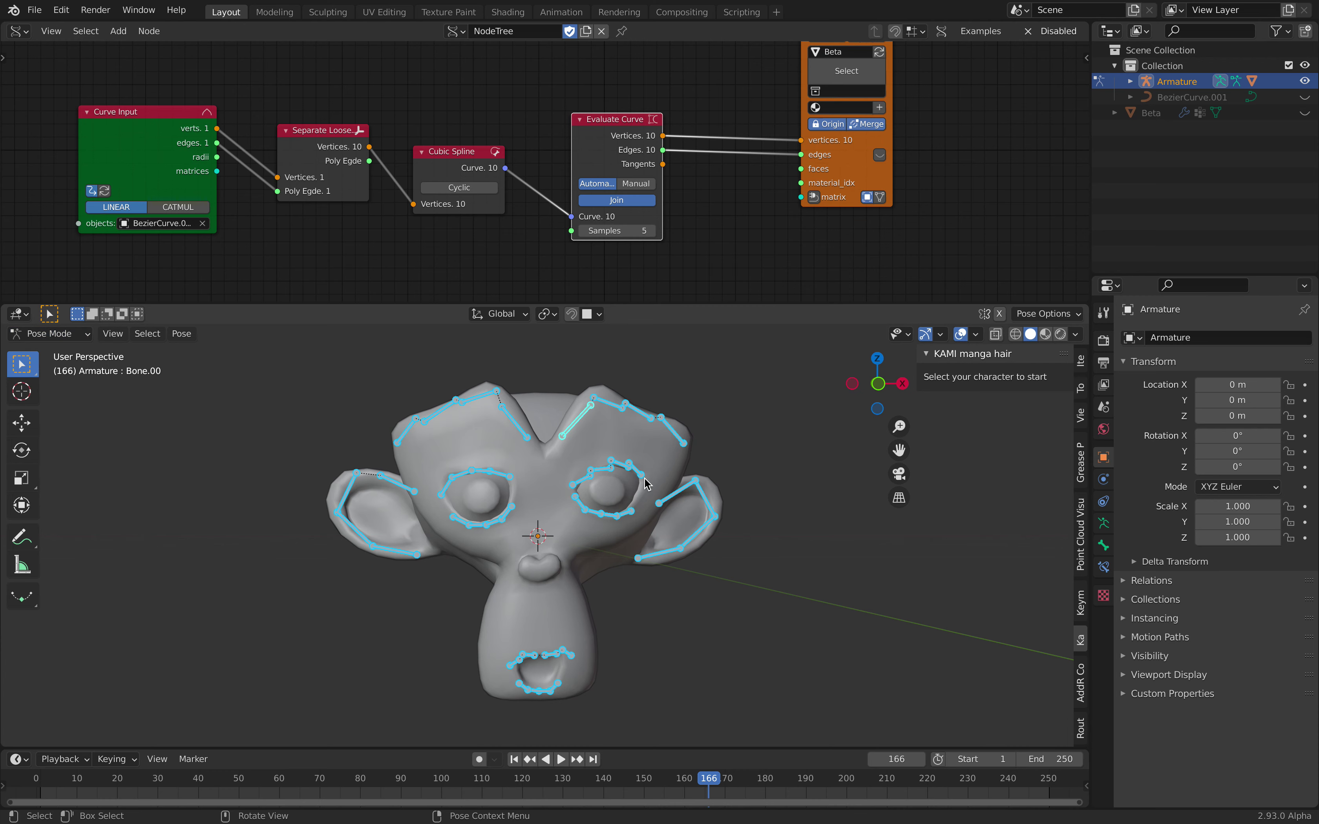
pyautogui.moveTo(322, 747); pyautogui.dragTo(306, 717)
pyautogui.moveTo(204, 750); pyautogui.dragTo(203, 749)
pyautogui.press('i')
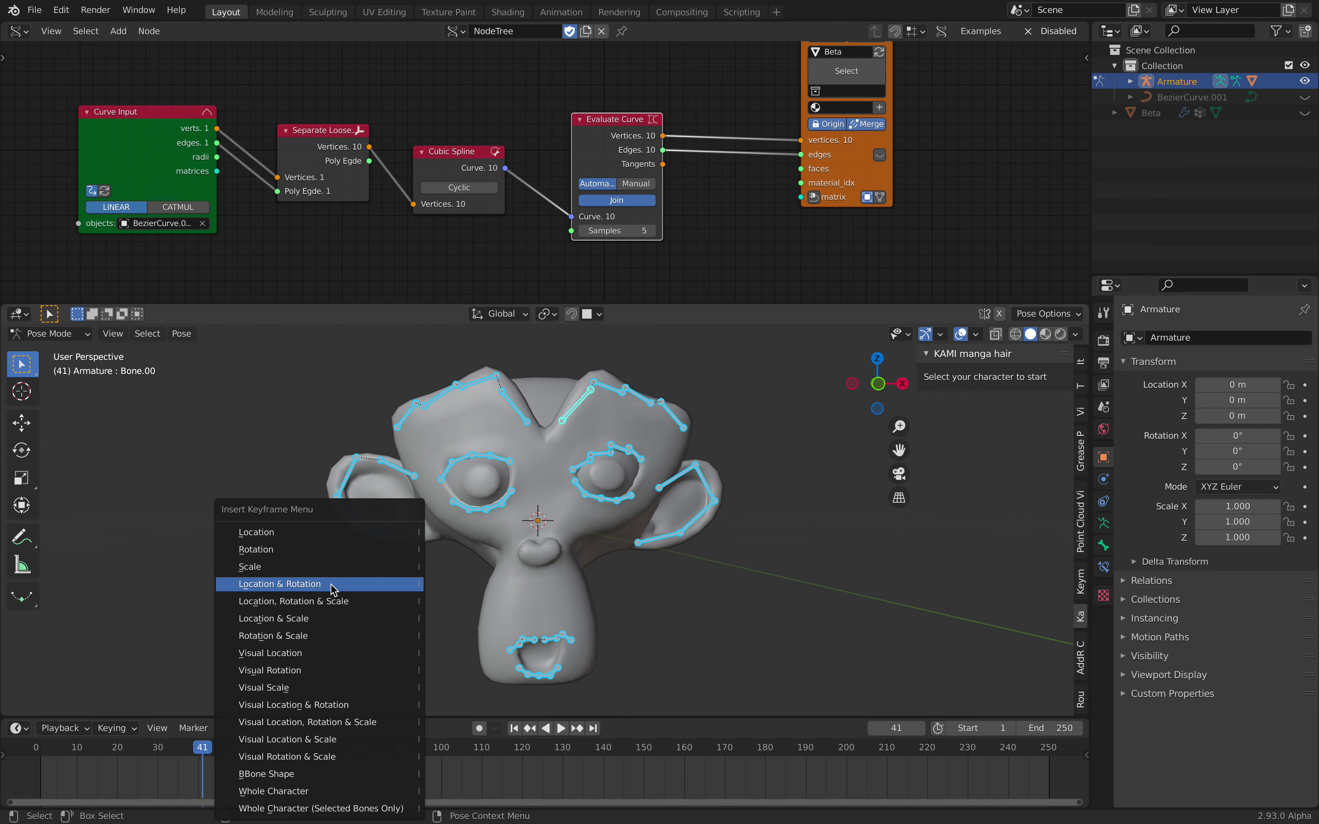
pyautogui.click(338, 601)
# - At frame 14, clear every bone's location, rotation and scale and insert a Location, Rotation & Scale keyframe
pyautogui.press('space')
pyautogui.hotkey('alt', 'g')
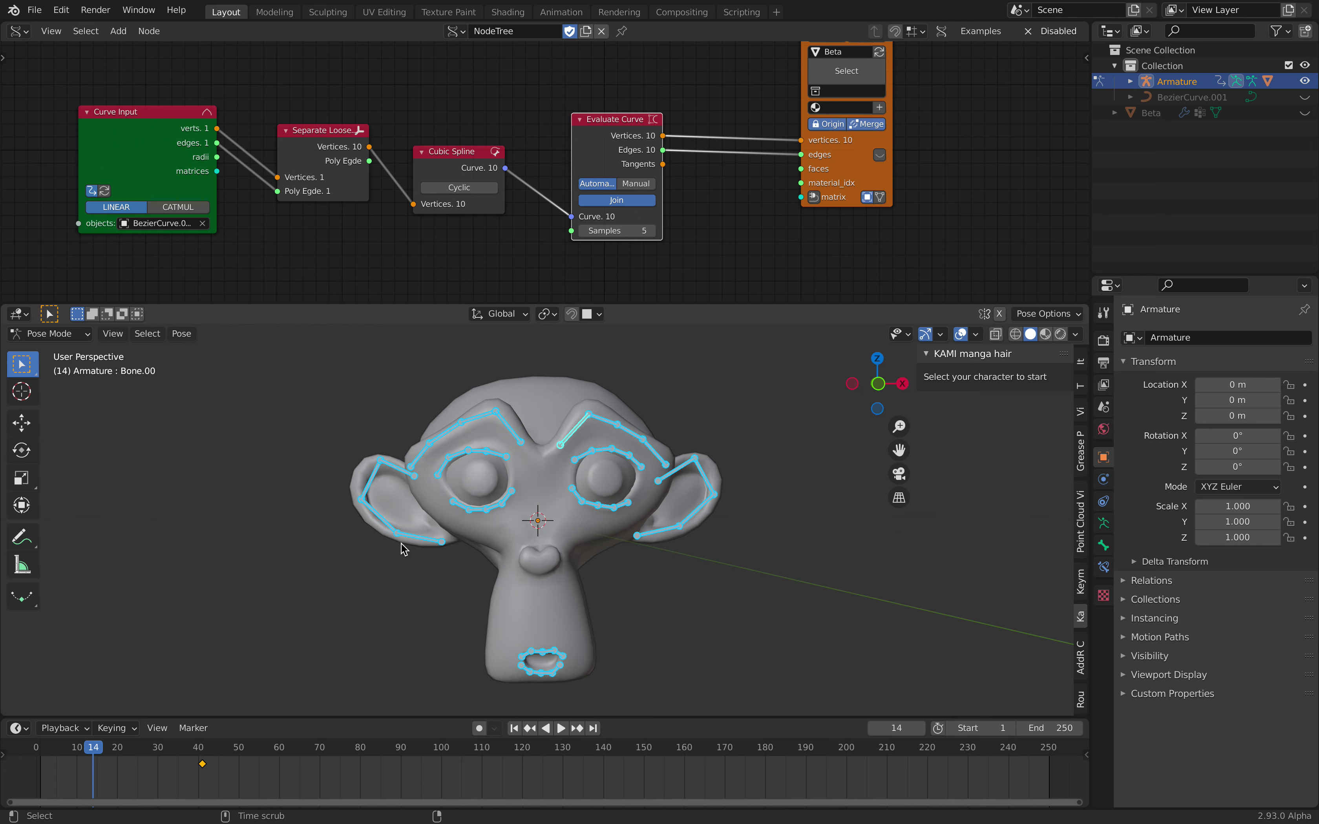
pyautogui.hotkey('alt', 'r')
pyautogui.hotkey('alt', 's')
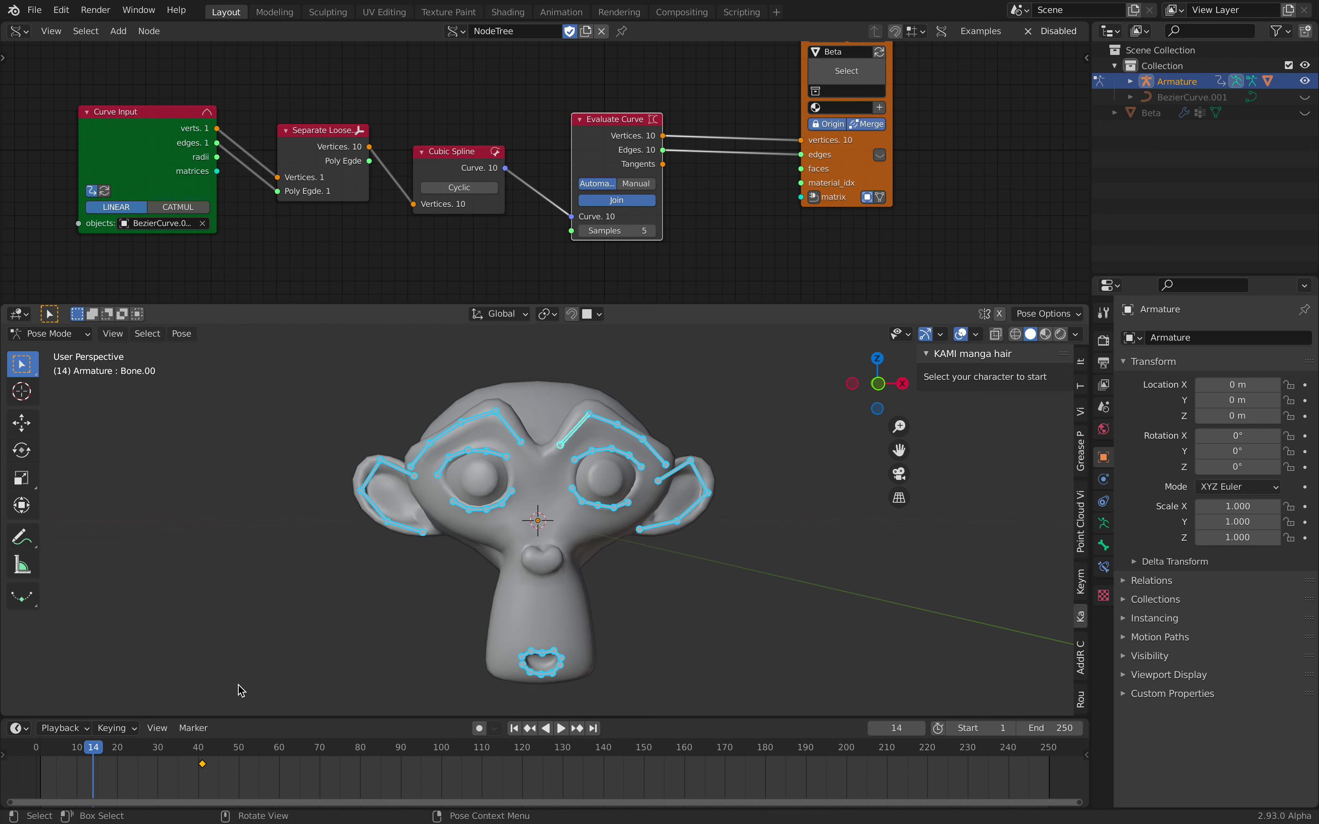
pyautogui.press('i')
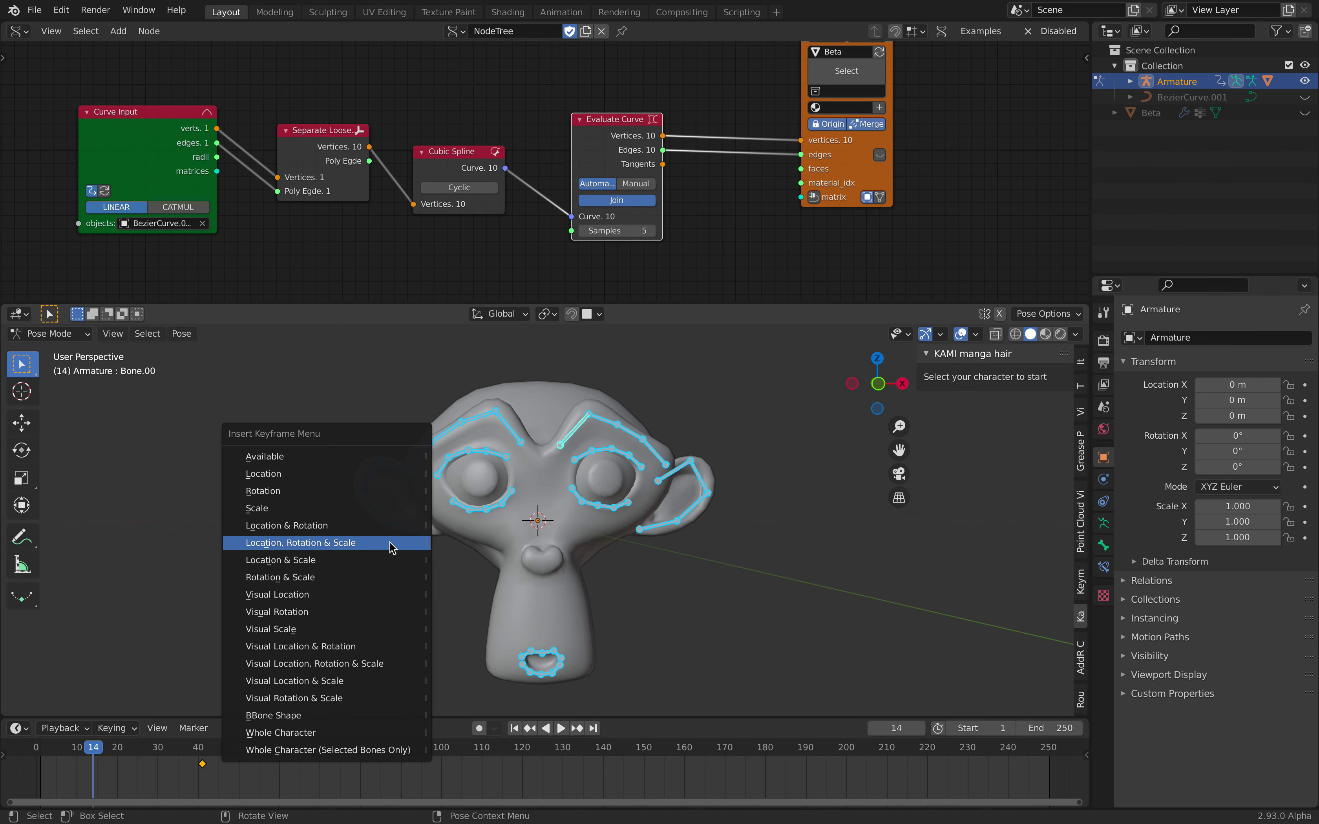
pyautogui.click(391, 543)
# - Return to Object Mode, move to frame 12, and select and deselect Suzanne's mesh
pyautogui.click(51, 334)
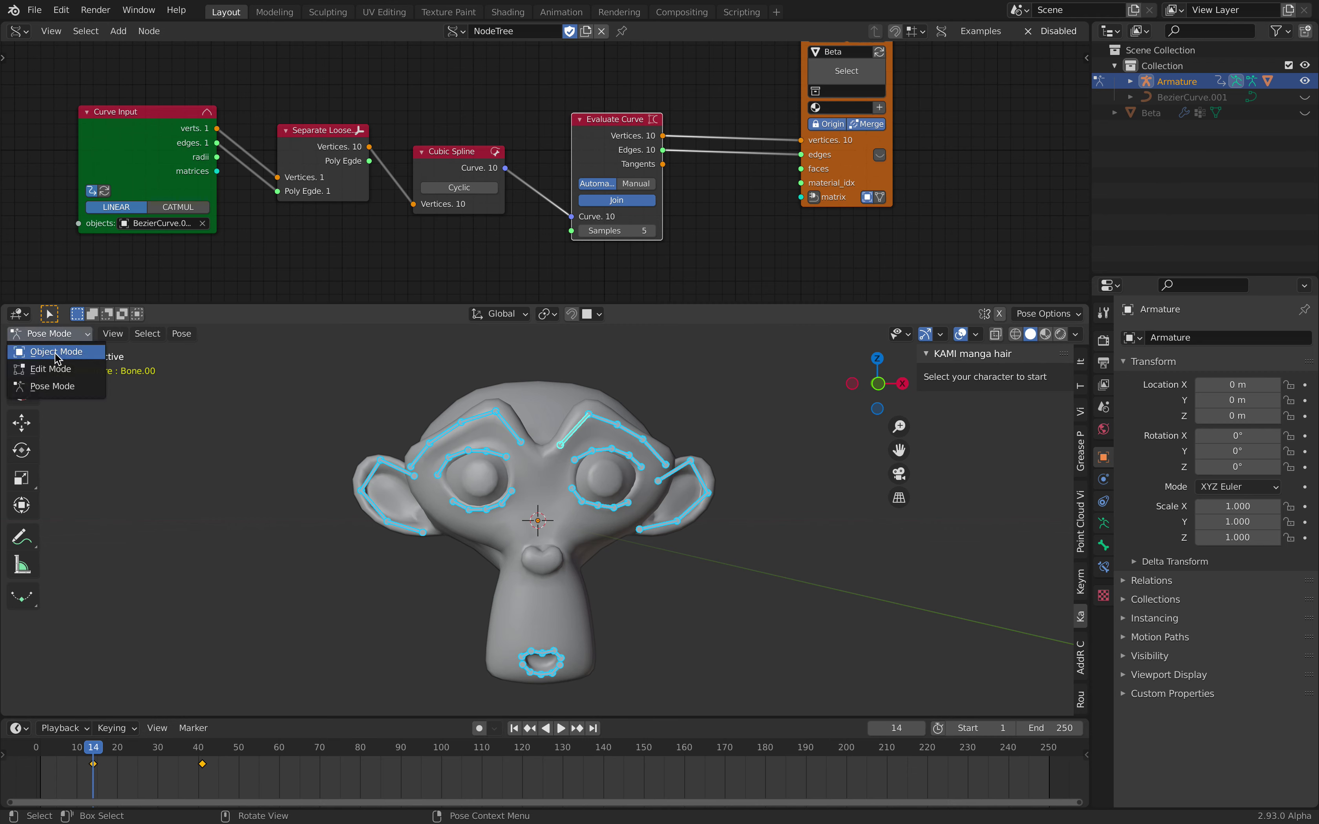
pyautogui.click(48, 351)
pyautogui.moveTo(107, 748); pyautogui.dragTo(85, 732)
pyautogui.click(698, 528)
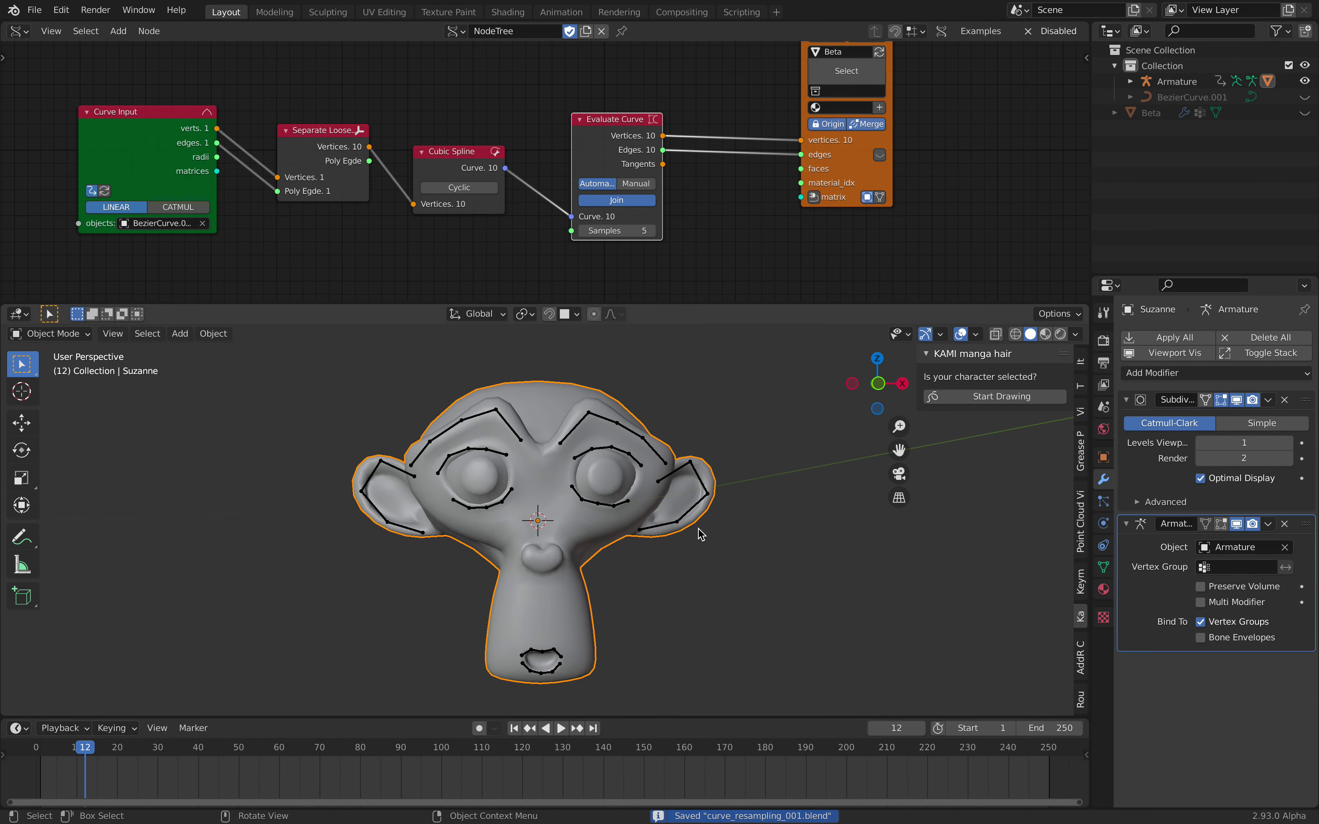
pyautogui.click(699, 528)
pyautogui.moveTo(764, 413); pyautogui.dragTo(771, 412, button='middle')
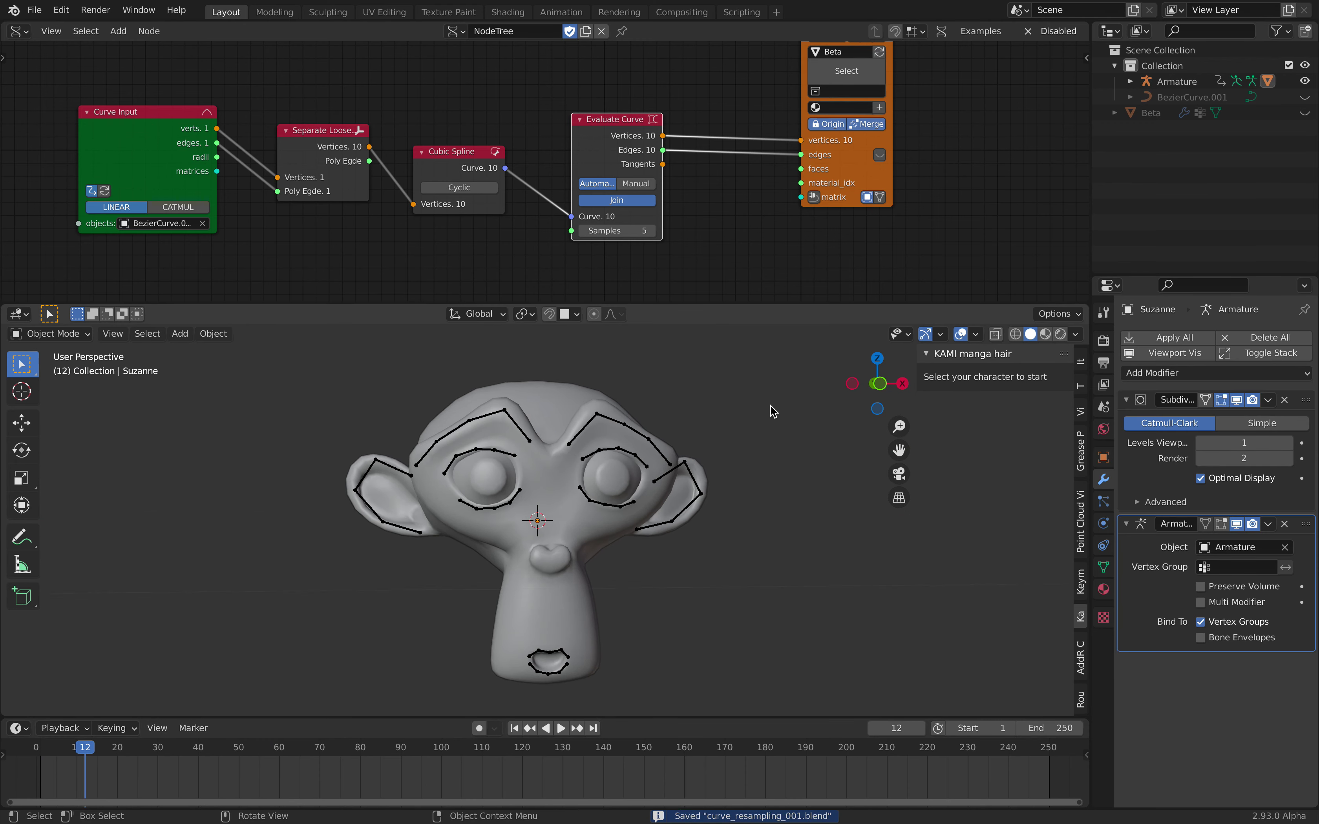
# - Make the node editor taller and move the Mesh viewer node closer to the Evaluate Curve node
pyautogui.scroll(-3, 731, 220)
pyautogui.moveTo(732, 219); pyautogui.dragTo(761, 253, button='middle')
pyautogui.moveTo(822, 303); pyautogui.dragTo(820, 327)
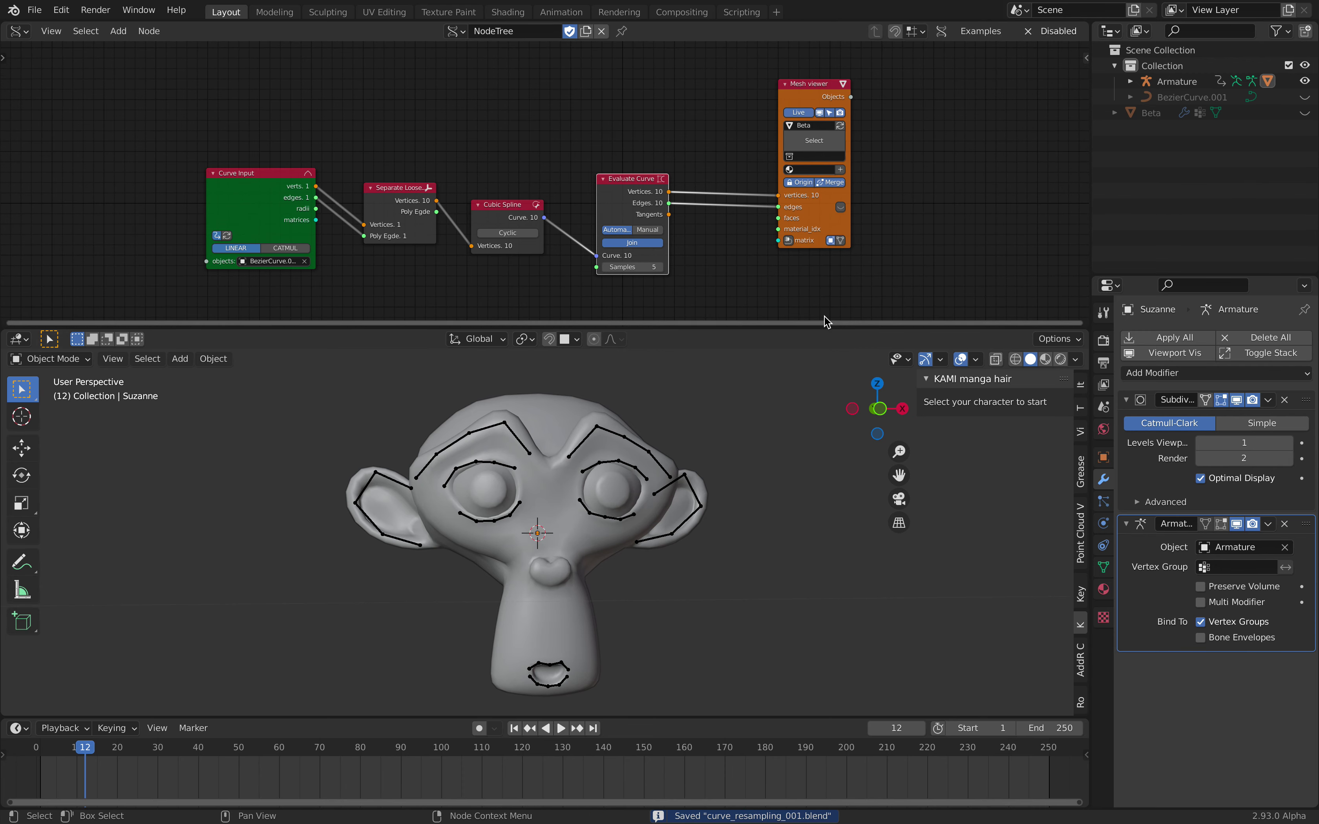
pyautogui.scroll(2, 820, 260)
pyautogui.moveTo(816, 68); pyautogui.dragTo(743, 80)
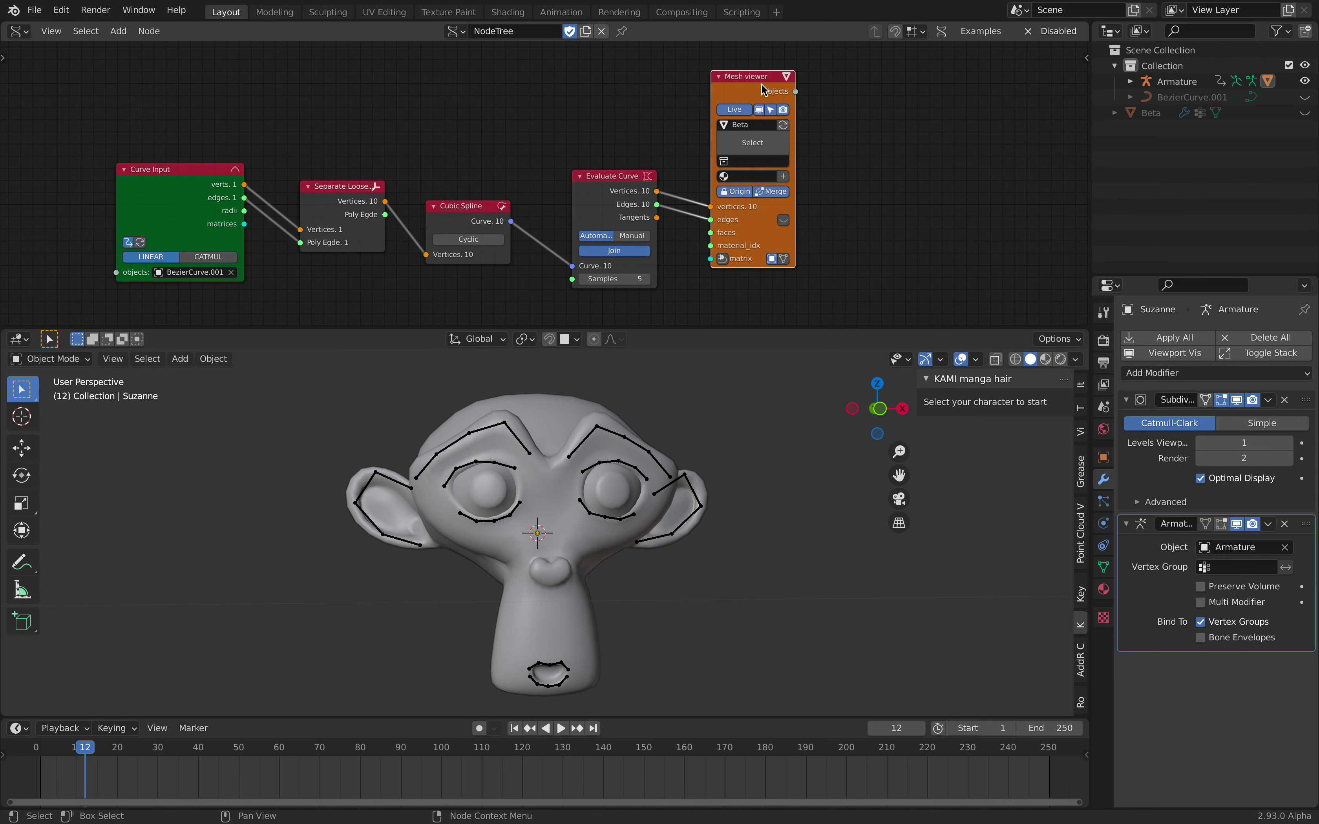
# - Widen the Outliner and Properties column, and make the node editor taller so the whole node chain fits
pyautogui.moveTo(1091, 127); pyautogui.dragTo(1017, 128)
pyautogui.scroll(1, 842, 190)
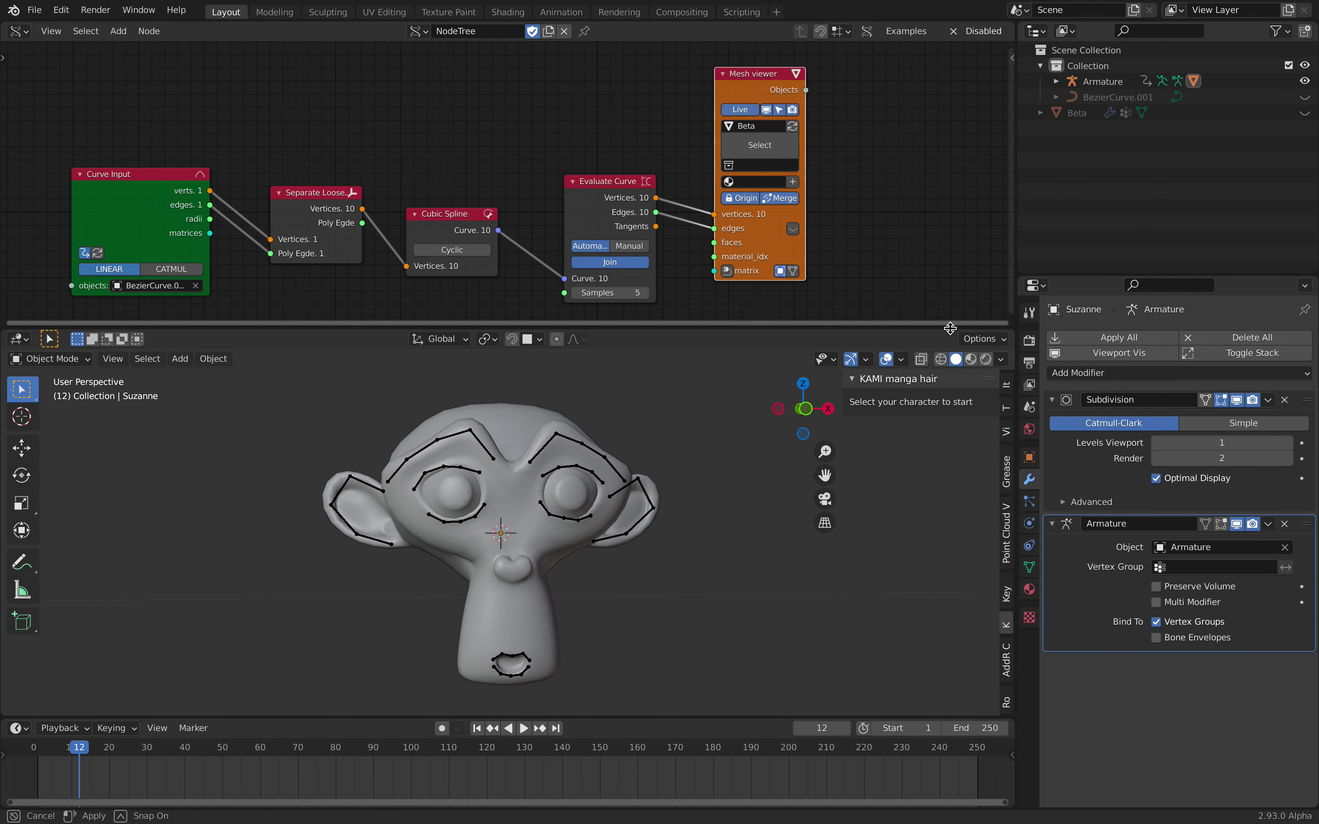
pyautogui.moveTo(955, 327); pyautogui.dragTo(955, 360)
pyautogui.moveTo(708, 473); pyautogui.dragTo(687, 482, button='middle')
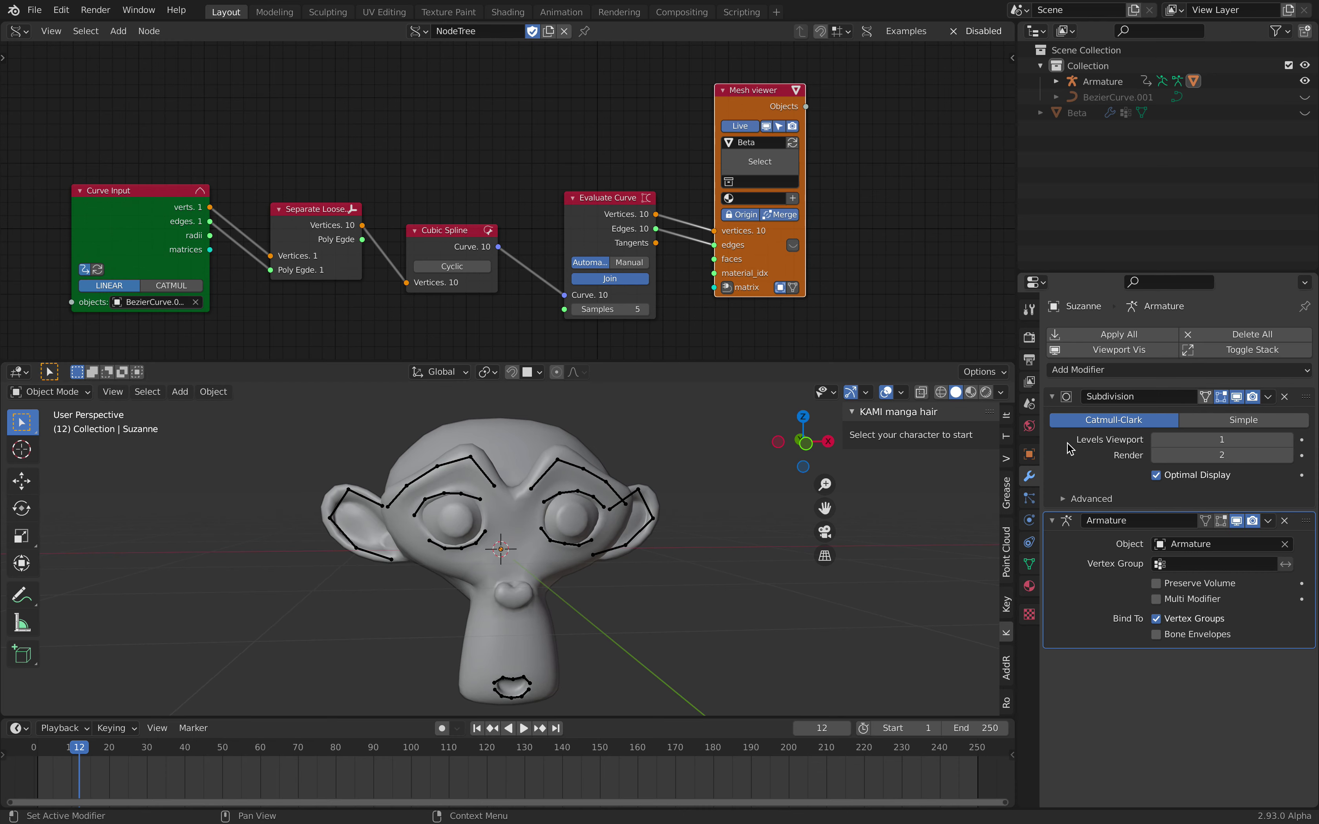
pyautogui.moveTo(496, 224); pyautogui.dragTo(524, 218, button='middle')
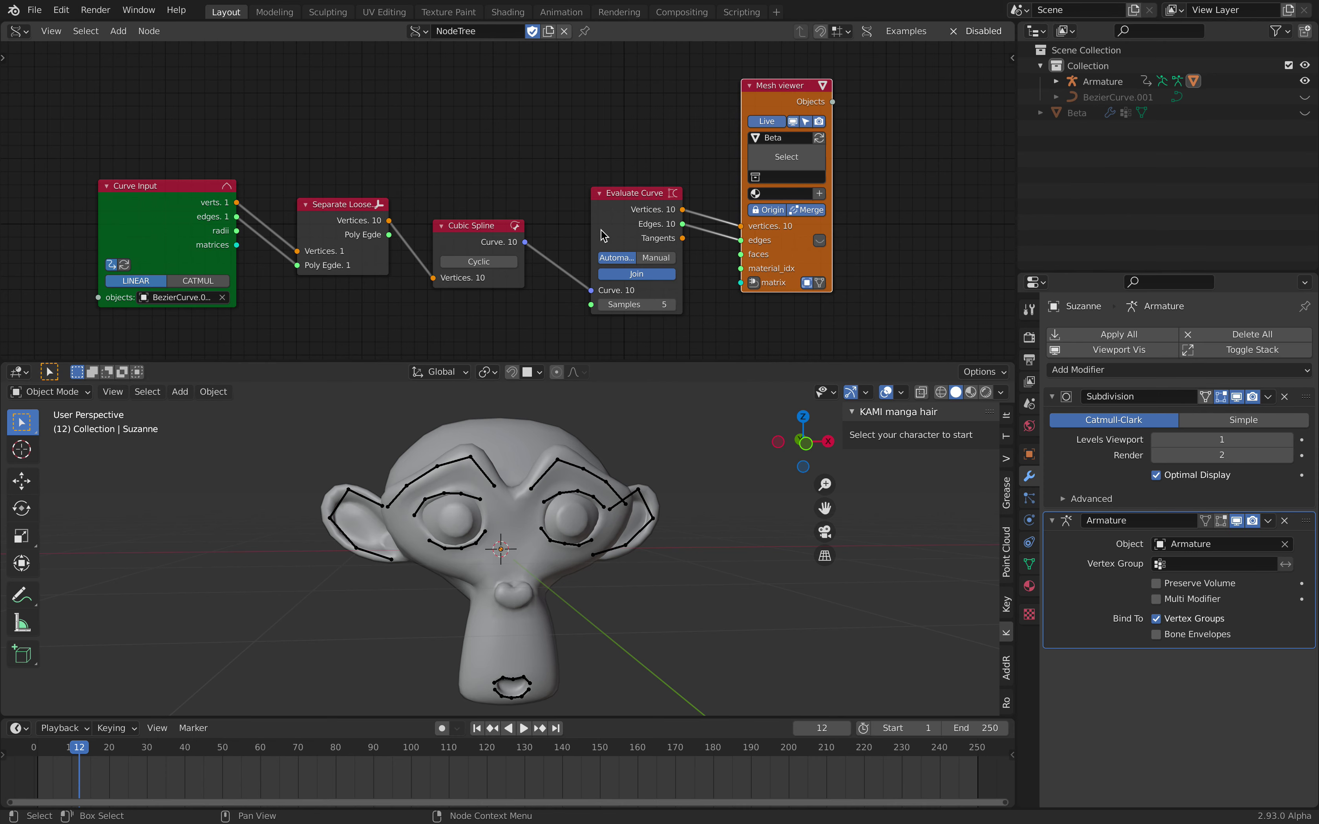
pyautogui.moveTo(870, 191); pyautogui.dragTo(881, 188, button='middle')
pyautogui.moveTo(679, 438); pyautogui.dragTo(672, 432, button='middle')
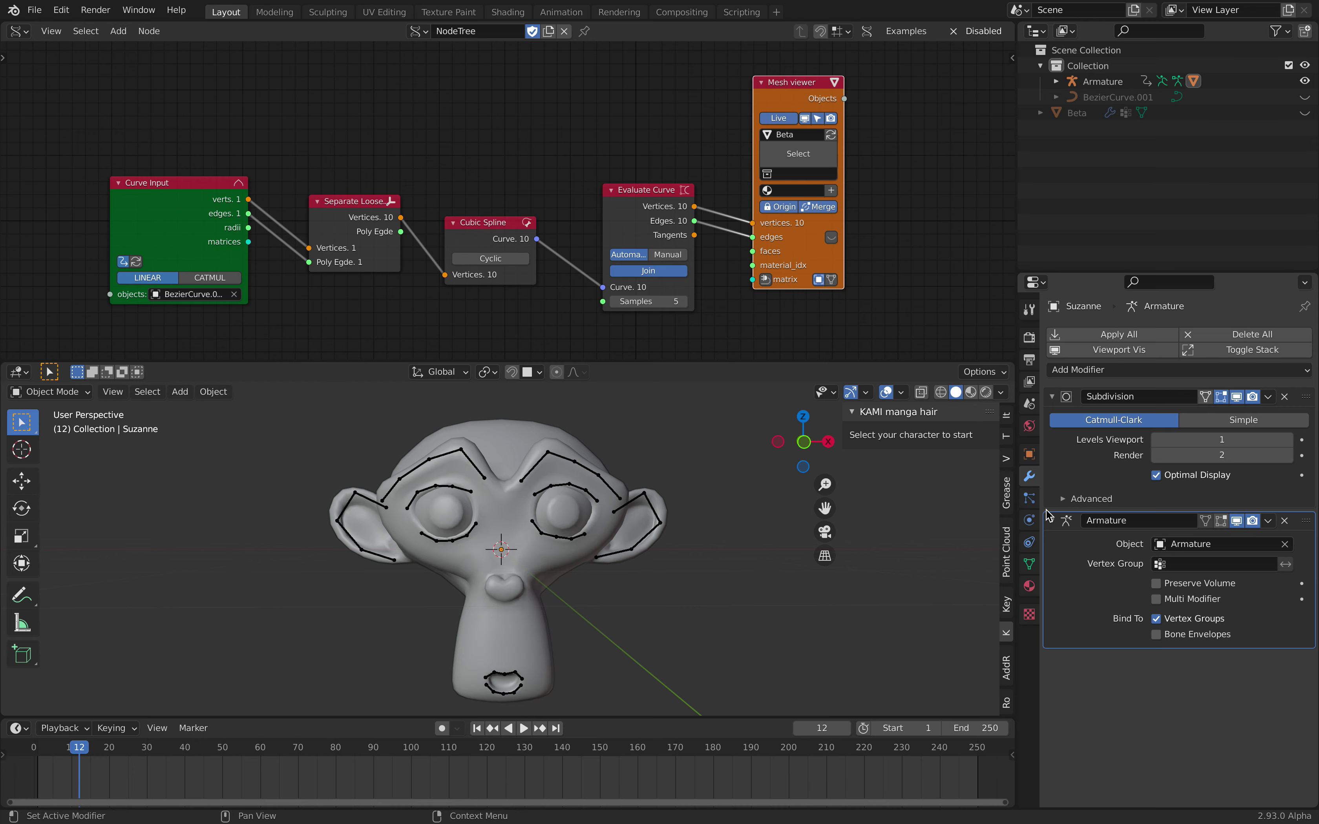
# - Scrub and play the keyframed animation up to frame 47 to examine how Suzanne's face deforms
pyautogui.press('space')
pyautogui.moveTo(181, 749); pyautogui.dragTo(57, 759)
pyautogui.moveTo(473, 532); pyautogui.dragTo(708, 518, button='middle')
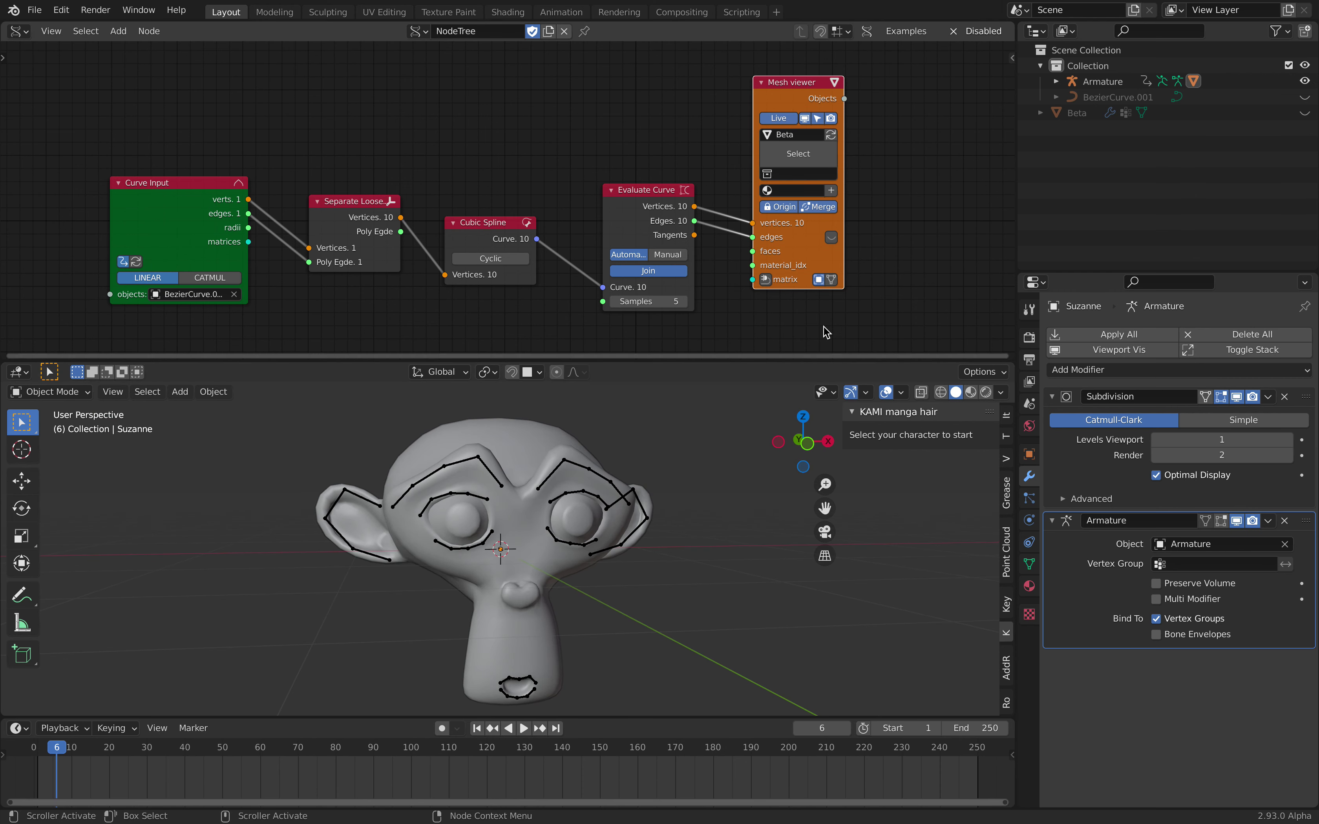
pyautogui.moveTo(872, 301); pyautogui.dragTo(914, 304, button='middle')
pyautogui.moveTo(687, 472); pyautogui.dragTo(683, 460, button='middle')
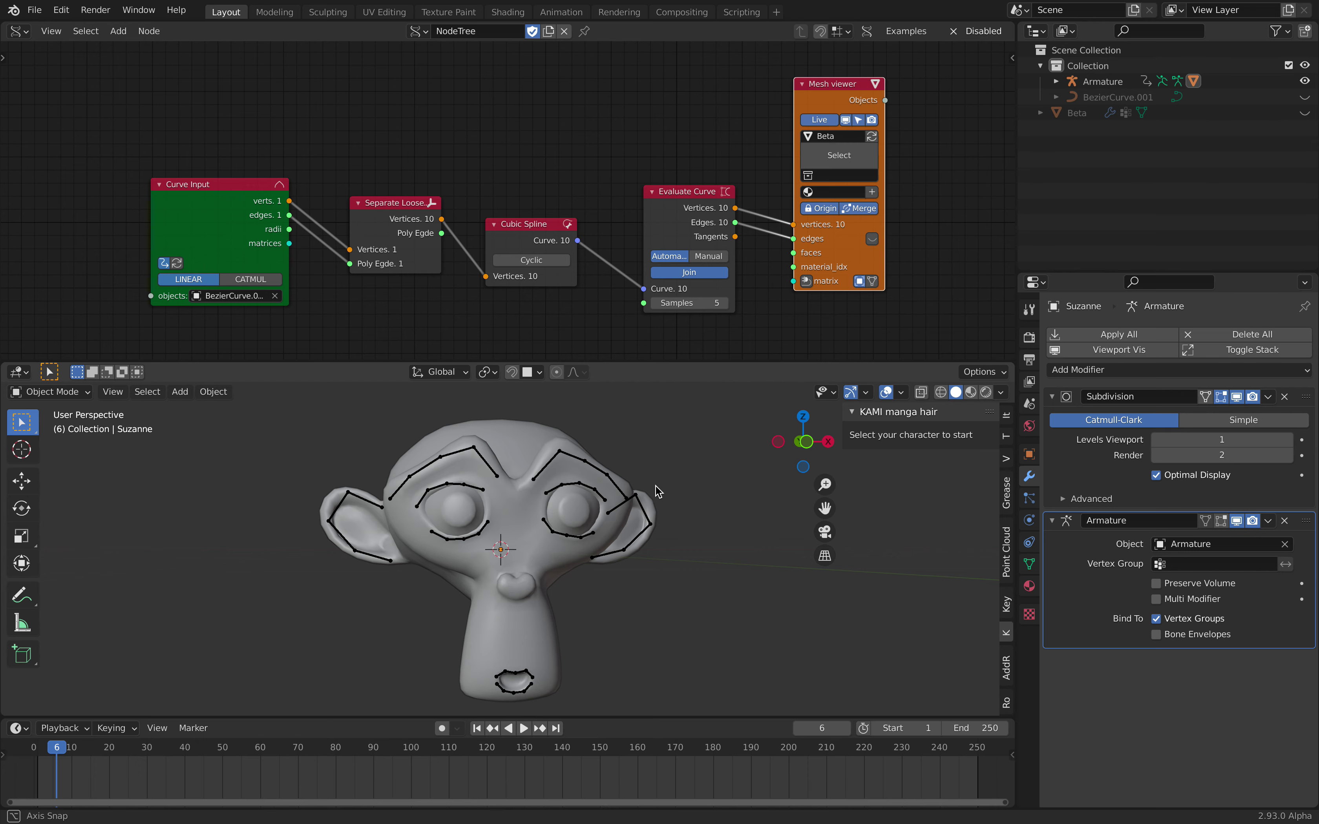
pyautogui.moveTo(657, 486); pyautogui.dragTo(648, 475, button='middle')
pyautogui.moveTo(188, 741); pyautogui.dragTo(157, 739)
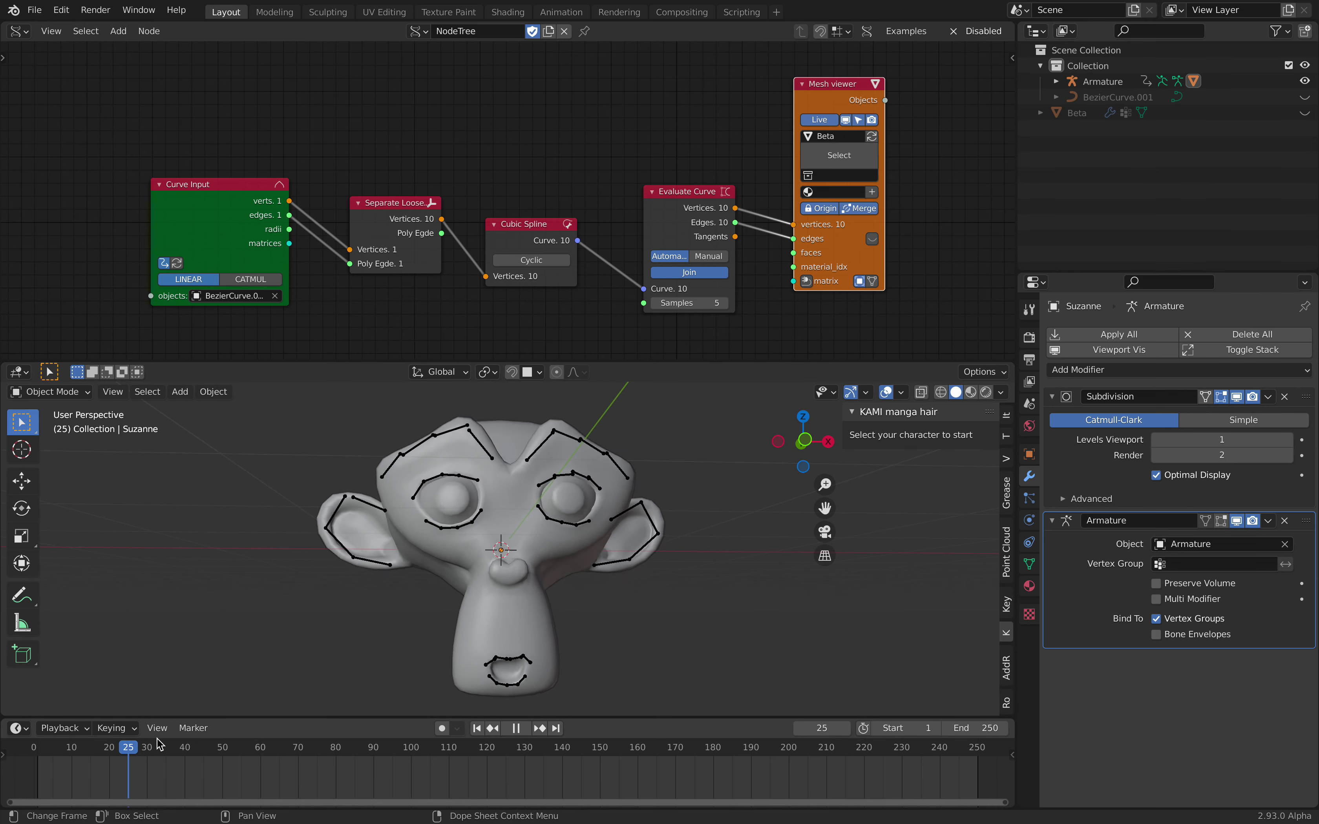
pyautogui.press('space')
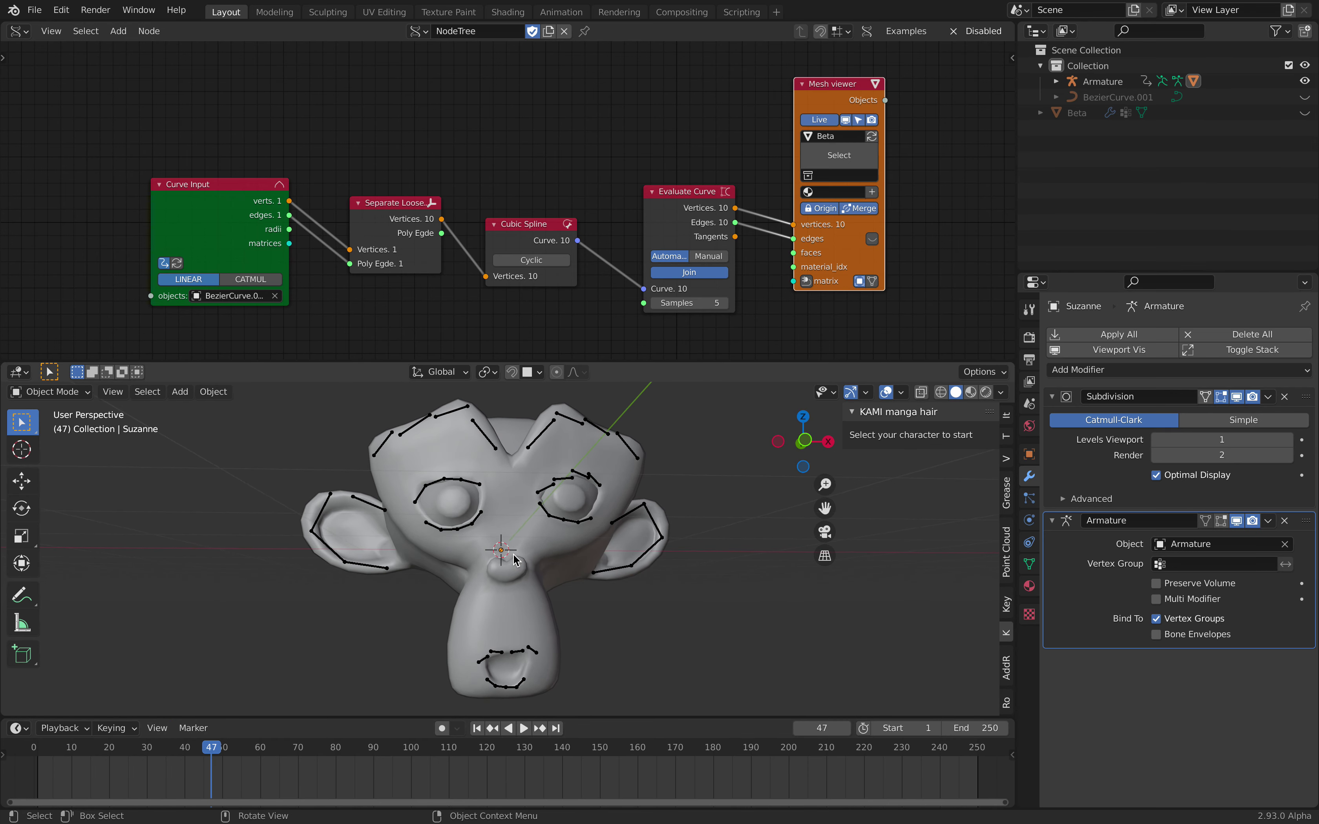